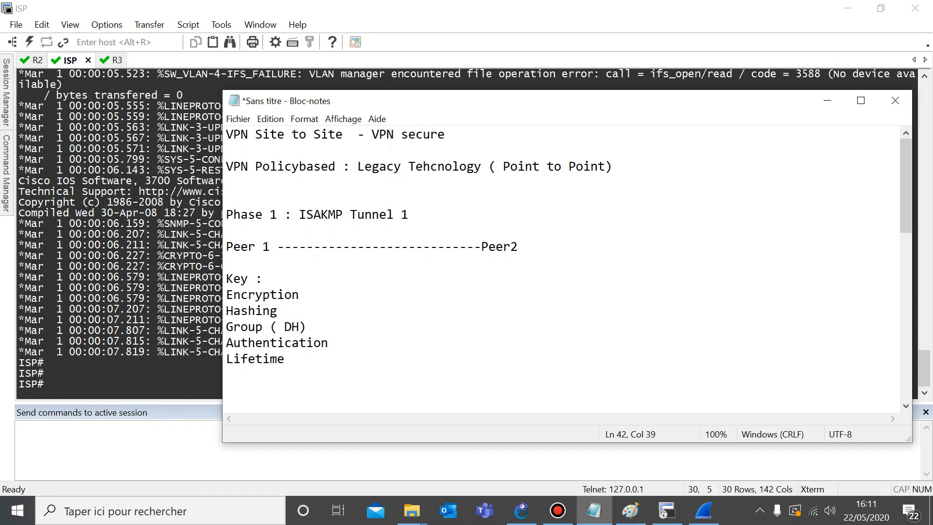
Step: Highlight "Site to Site" in the first line of the VPN notes
{"action": "left_click_drag", "start_coordinate": [255, 134], "coordinate": [241, 135]}
{"action": "left_click_drag", "start_coordinate": [350, 134], "coordinate": [255, 134]}
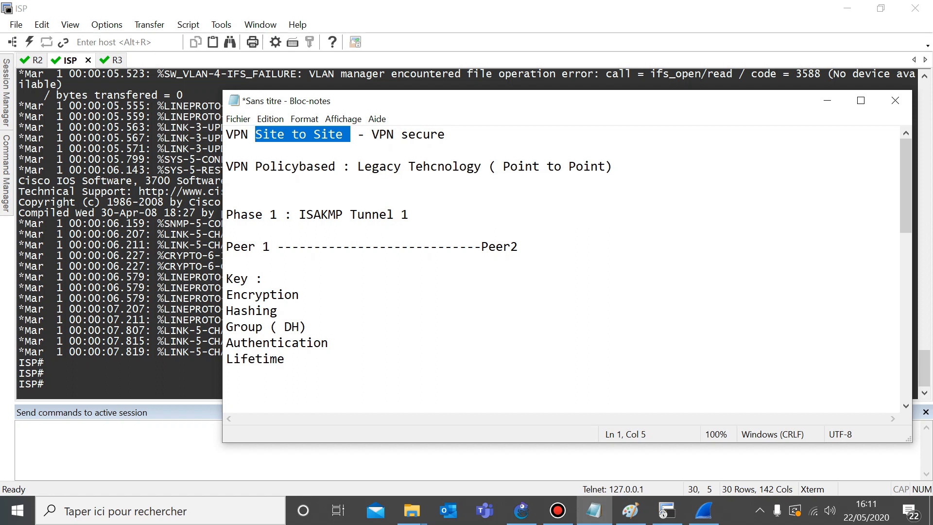
Step: Switch to Paint and draw short red dashes beside Frame Relay, ATM and MPLS in the sketch
{"action": "left_click", "coordinate": [630, 510]}
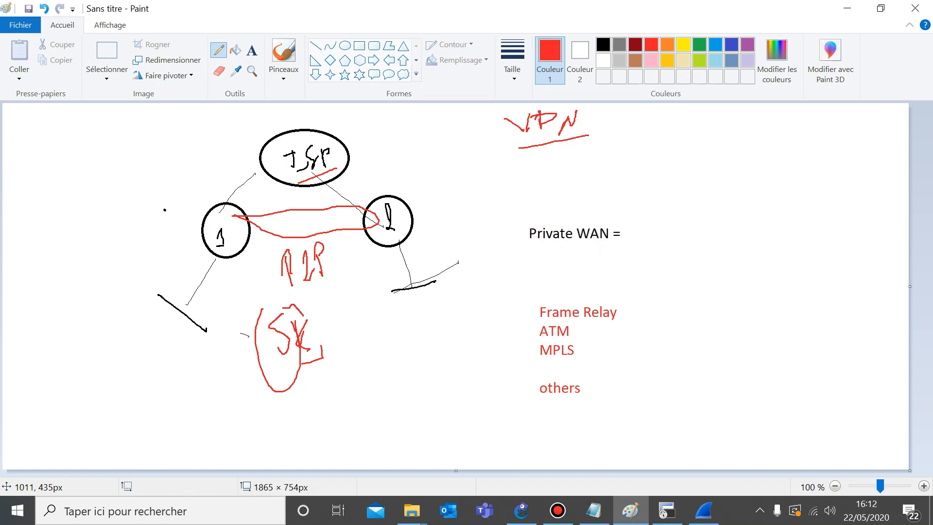
{"action": "left_click_drag", "start_coordinate": [515, 320], "coordinate": [531, 315]}
{"action": "mouse_move", "coordinate": [513, 345]}
{"action": "left_mouse_down"}
{"action": "mouse_move", "coordinate": [539, 330]}
{"action": "mouse_move", "coordinate": [520, 362]}
{"action": "left_mouse_up"}
Step: Add red underlines beneath the handwritten VPN heading and frame it with an open-topped box
{"action": "left_click_drag", "start_coordinate": [507, 145], "coordinate": [576, 133]}
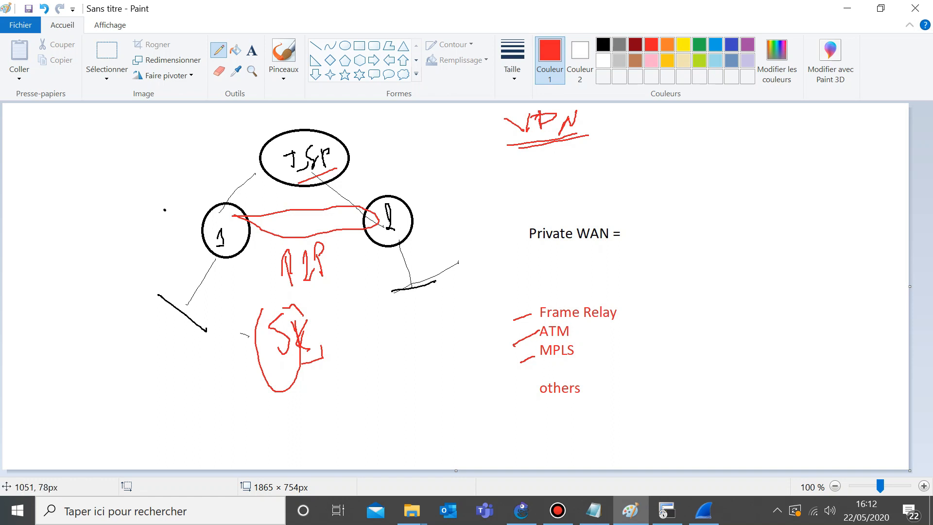
{"action": "left_click_drag", "start_coordinate": [513, 141], "coordinate": [562, 137]}
{"action": "mouse_move", "coordinate": [496, 121]}
{"action": "left_mouse_down"}
{"action": "mouse_move", "coordinate": [597, 147]}
{"action": "mouse_move", "coordinate": [597, 110]}
{"action": "left_mouse_up"}
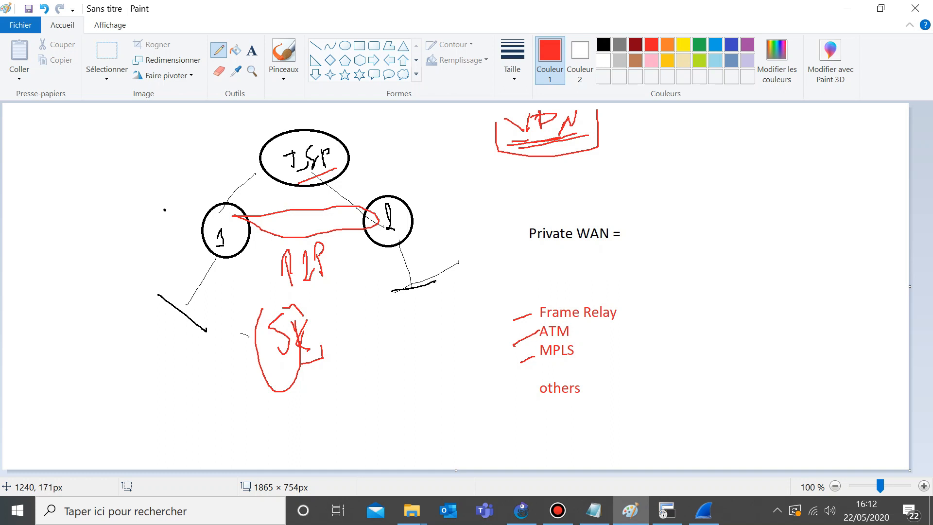
Step: Switch to Notepad and highlight in turn "secure", "Policybased" and "Legacy" in the first two lines of the notes
{"action": "left_click", "coordinate": [594, 511]}
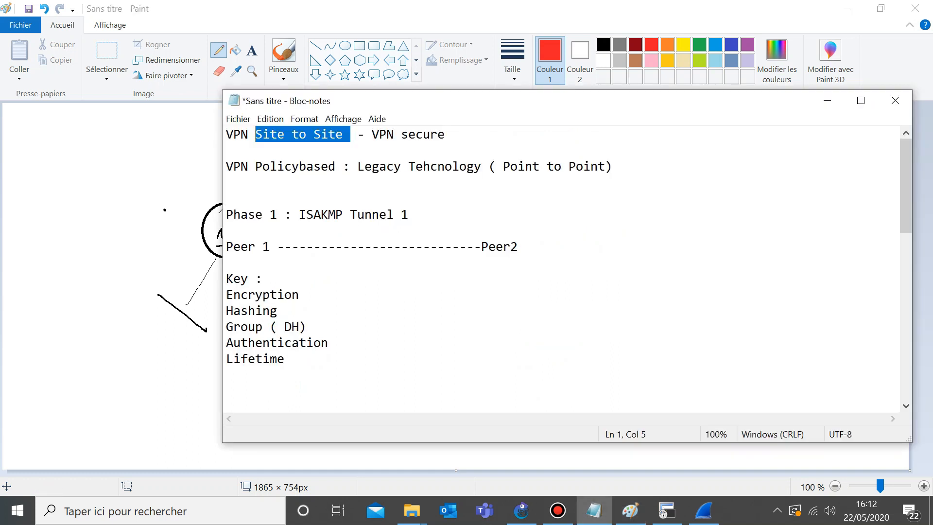
{"action": "key", "text": "Down"}
{"action": "key", "text": "Up"}
{"action": "key", "text": "shift+Left"}
{"action": "key", "text": "shift+Left"}
{"action": "key", "text": "shift+Left"}
{"action": "key", "text": "shift+Left"}
{"action": "key", "text": "shift+Left"}
{"action": "key", "text": "shift+Left"}
{"action": "key", "text": "shift+Left"}
{"action": "key", "text": "shift+Left"}
{"action": "key", "text": "shift+Left"}
{"action": "key", "text": "shift+Left"}
{"action": "key", "text": "shift+Left"}
{"action": "key", "text": "shift+Left"}
{"action": "key", "text": "shift+Left"}
{"action": "key", "text": "shift+Left"}
{"action": "key", "text": "shift+Left"}
{"action": "key", "text": "shift+Left"}
{"action": "key", "text": "Down"}
{"action": "key", "text": "Up"}
{"action": "key", "text": "shift+Left"}
{"action": "key", "text": "shift+Left"}
{"action": "key", "text": "shift+Left"}
{"action": "key", "text": "shift+Left"}
{"action": "key", "text": "shift+Left"}
{"action": "key", "text": "shift+Left"}
{"action": "key", "text": "shift+Left"}
{"action": "key", "text": "shift+Left"}
{"action": "key", "text": "shift+Left"}
{"action": "key", "text": "shift+Left"}
{"action": "key", "text": "shift+Left"}
{"action": "key", "text": "End"}
{"action": "key", "text": "shift+Left"}
{"action": "key", "text": "shift+Left"}
{"action": "key", "text": "shift+Left"}
{"action": "key", "text": "shift+Left"}
{"action": "key", "text": "shift+Left"}
{"action": "key", "text": "shift+Left"}
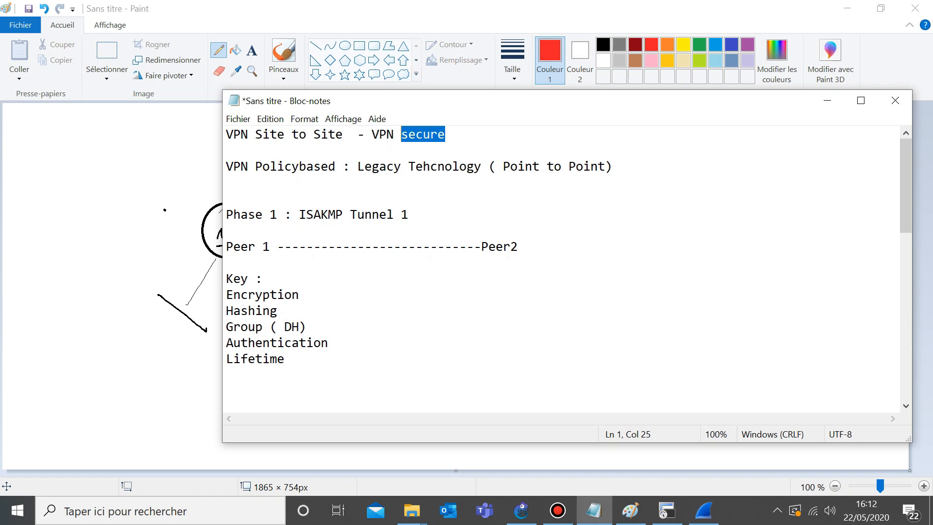
{"action": "left_click_drag", "start_coordinate": [343, 167], "coordinate": [256, 167]}
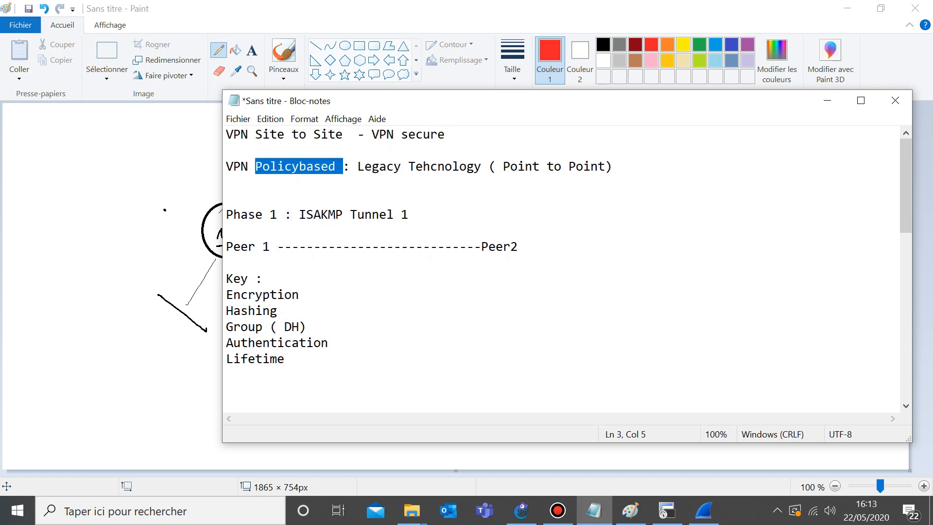
{"action": "left_click_drag", "start_coordinate": [402, 167], "coordinate": [364, 167]}
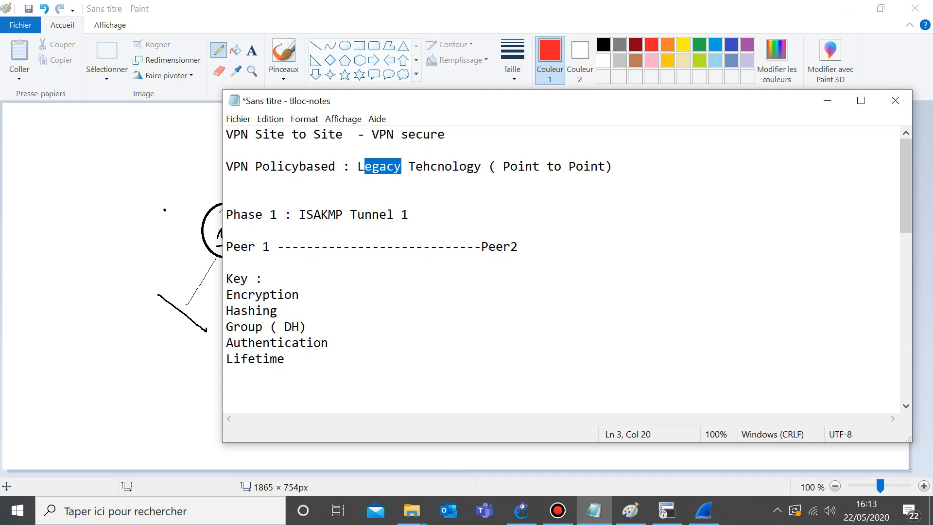
Step: Return to Paint, trace more red tunnel lines between routers 1 and 2, and handwrite a small red note beside the link from router 1 to the ISP
{"action": "left_click", "coordinate": [153, 186]}
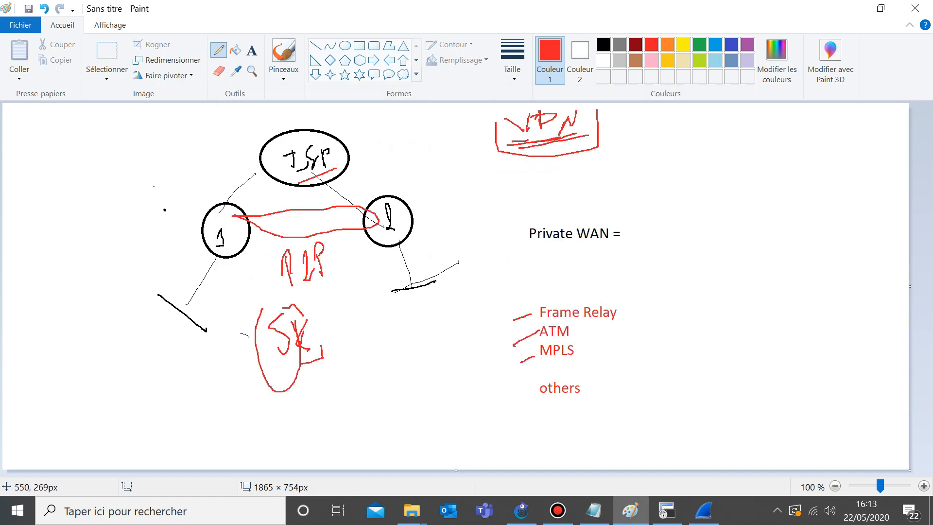
{"action": "mouse_move", "coordinate": [245, 218]}
{"action": "left_mouse_down"}
{"action": "mouse_move", "coordinate": [357, 216]}
{"action": "mouse_move", "coordinate": [306, 234]}
{"action": "mouse_move", "coordinate": [235, 221]}
{"action": "mouse_move", "coordinate": [345, 219]}
{"action": "mouse_move", "coordinate": [263, 229]}
{"action": "left_mouse_up"}
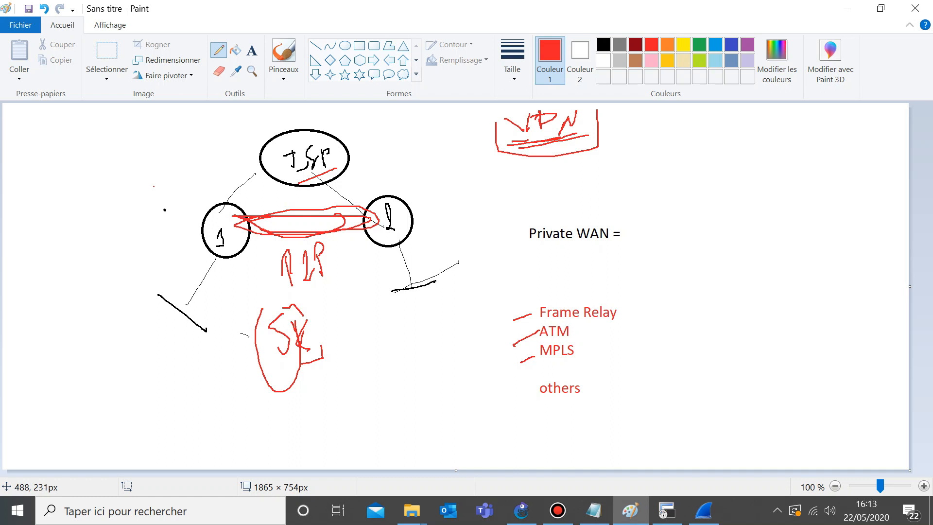
{"action": "mouse_move", "coordinate": [155, 146]}
{"action": "left_mouse_down"}
{"action": "mouse_move", "coordinate": [167, 156]}
{"action": "mouse_move", "coordinate": [153, 191]}
{"action": "mouse_move", "coordinate": [157, 166]}
{"action": "mouse_move", "coordinate": [180, 186]}
{"action": "left_mouse_up"}
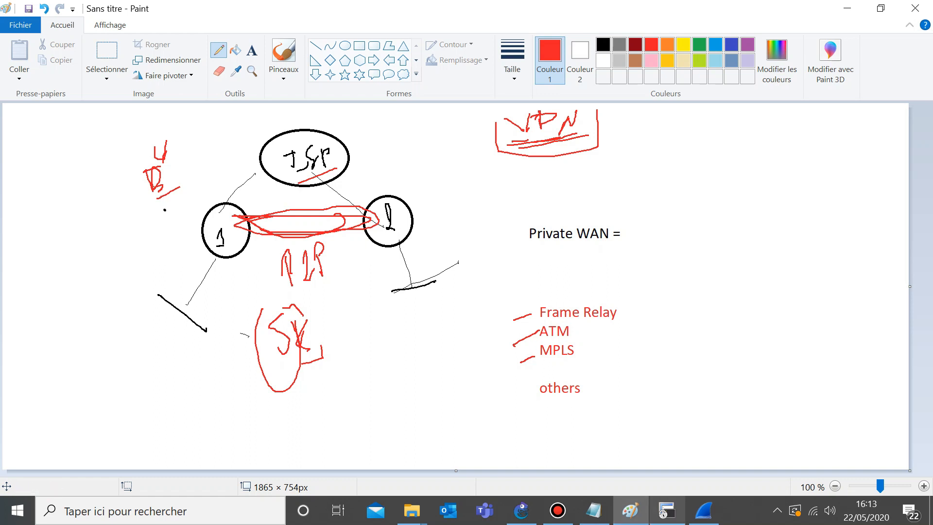
Step: Switch to GNS3 and reposition the LAN labels 192.168.1.0/24 and 192.168.2.0/24 directly beneath routers R3 and R2
{"action": "left_click", "coordinate": [664, 514]}
{"action": "left_click", "coordinate": [521, 510]}
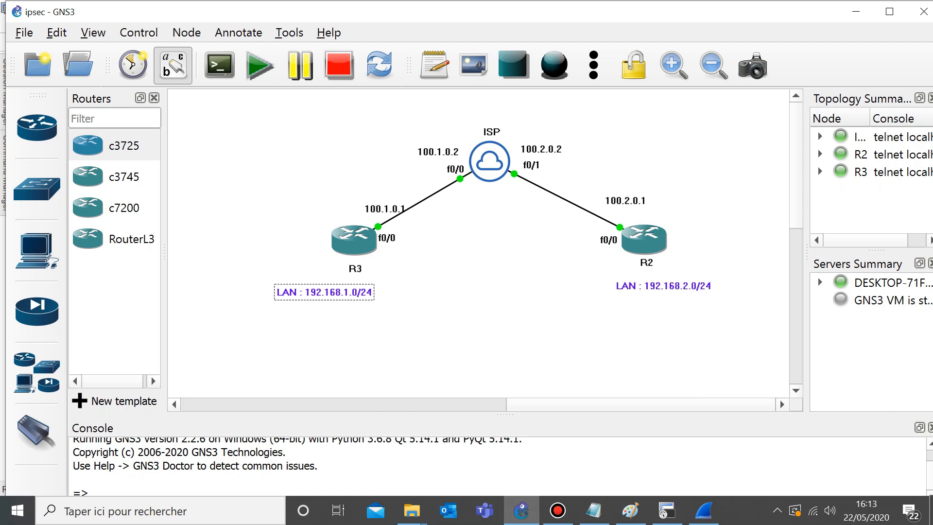
{"action": "left_click_drag", "start_coordinate": [324, 292], "coordinate": [345, 288]}
{"action": "left_click_drag", "start_coordinate": [663, 286], "coordinate": [649, 290]}
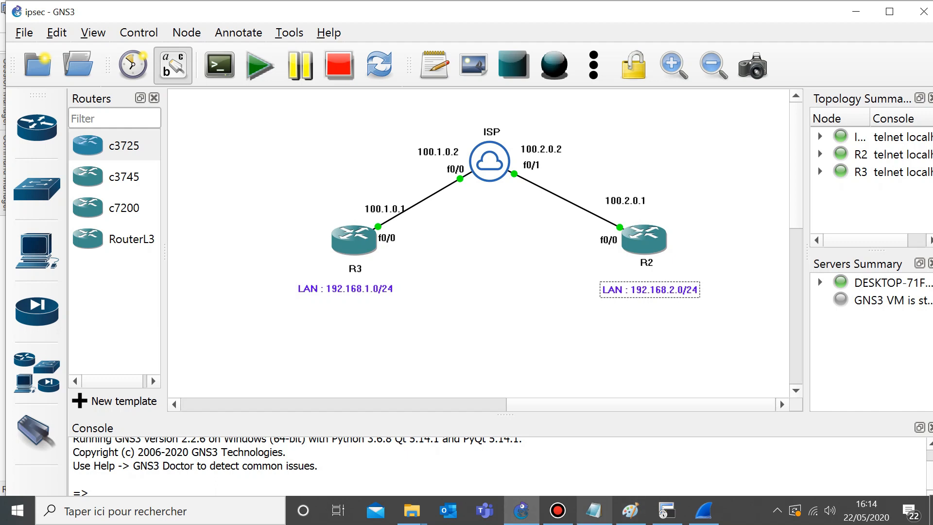
Step: Switch to Notepad and enclose "Tunnel 1" in parentheses on the "Phase 1 : ISAKMP" line
{"action": "left_click", "coordinate": [593, 510]}
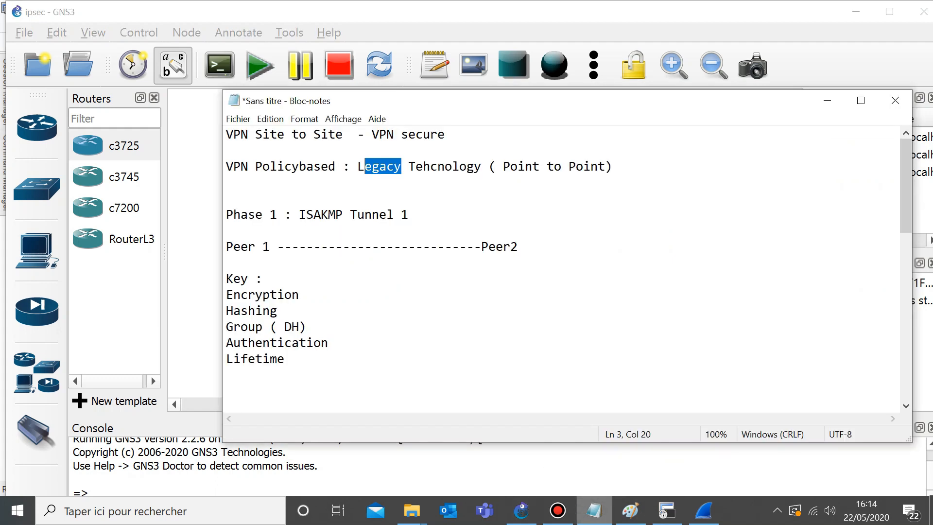
{"action": "left_click", "coordinate": [227, 262]}
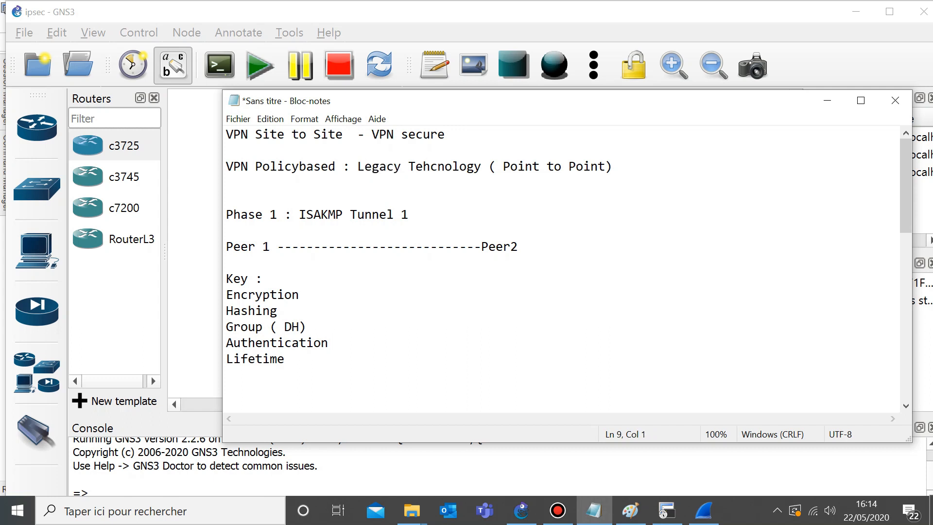
{"action": "left_click_drag", "start_coordinate": [270, 214], "coordinate": [226, 214]}
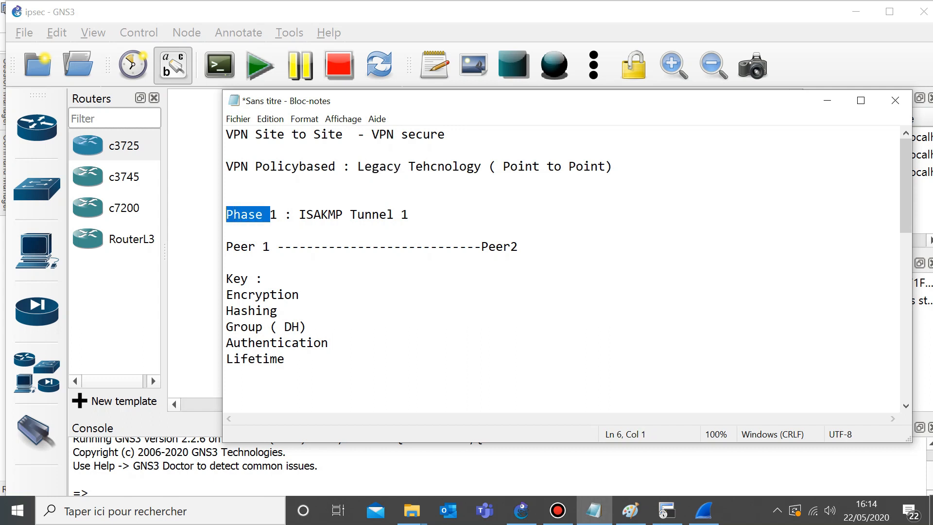
{"action": "left_click_drag", "start_coordinate": [299, 215], "coordinate": [313, 214]}
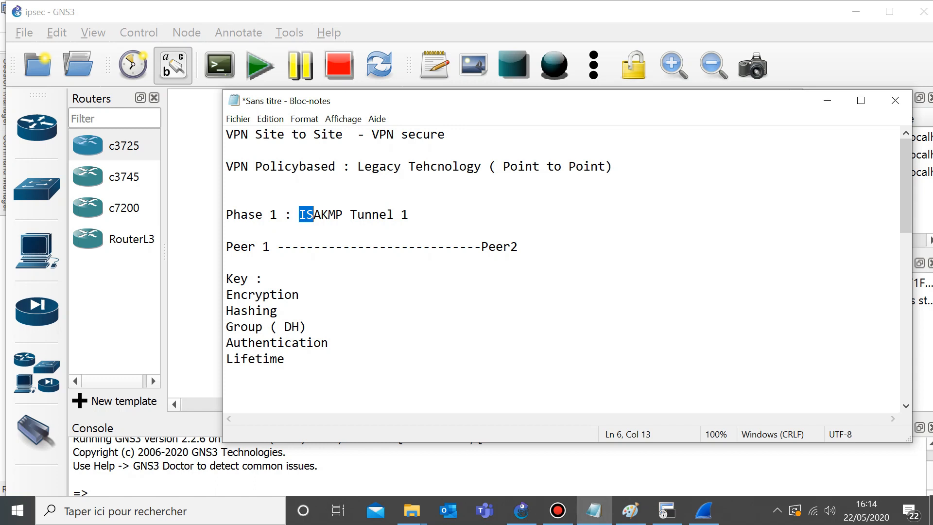
{"action": "left_click", "coordinate": [350, 215]}
{"action": "type", "text": "("}
{"action": "left_click", "coordinate": [416, 215]}
{"action": "type", "text": ")"}
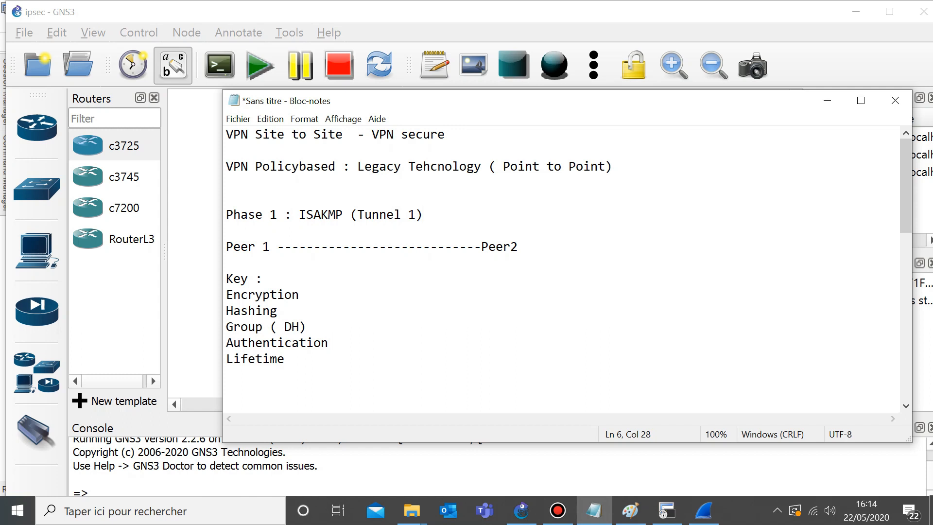
Step: Highlight the Phase 1 ISAKMP line and move the notes window aside and back to view the topology behind it
{"action": "key", "text": "shift+Home"}
{"action": "key", "text": "shift+Right"}
{"action": "key", "text": "shift+Right"}
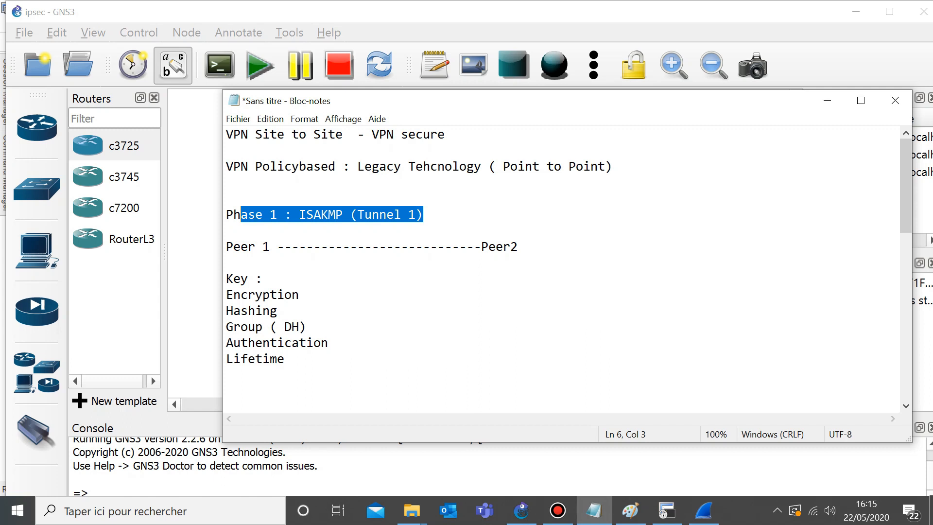
{"action": "left_click_drag", "start_coordinate": [376, 100], "coordinate": [478, 363]}
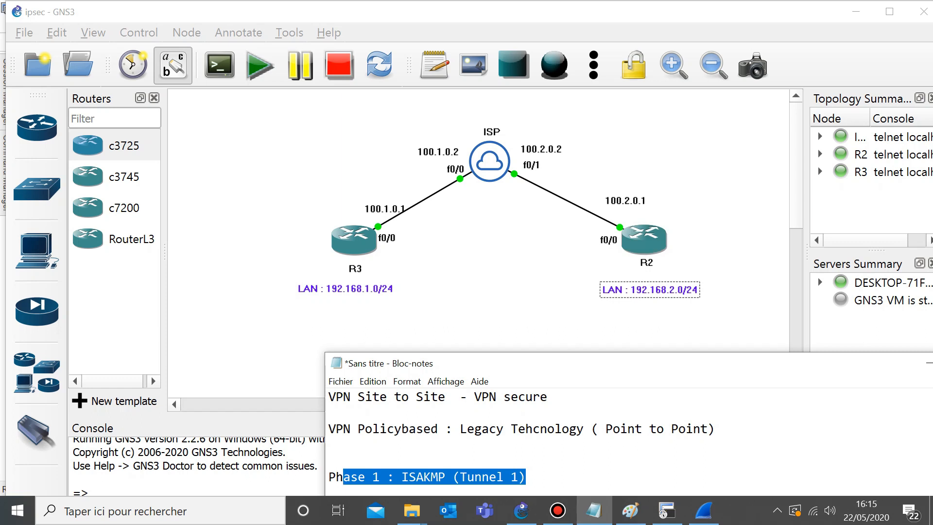
{"action": "left_click_drag", "start_coordinate": [546, 363], "coordinate": [518, 281]}
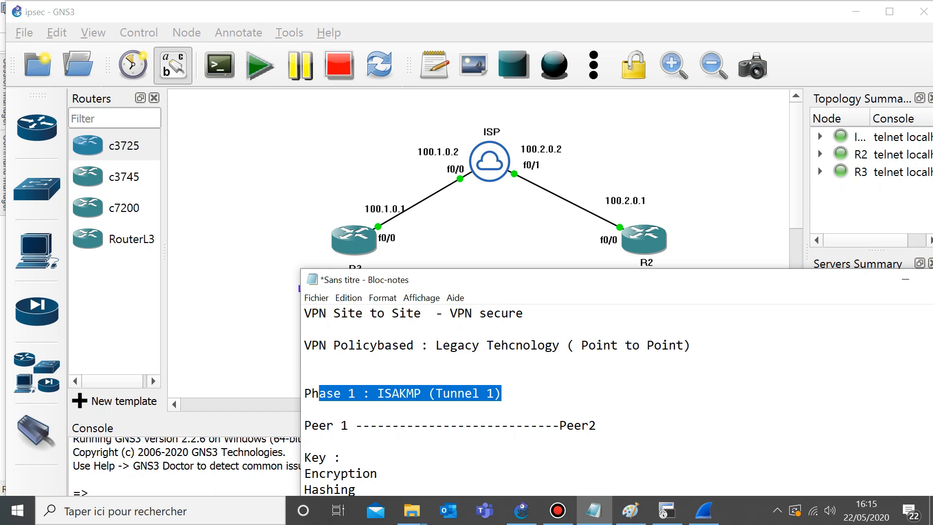
{"action": "left_click_drag", "start_coordinate": [502, 280], "coordinate": [520, 174]}
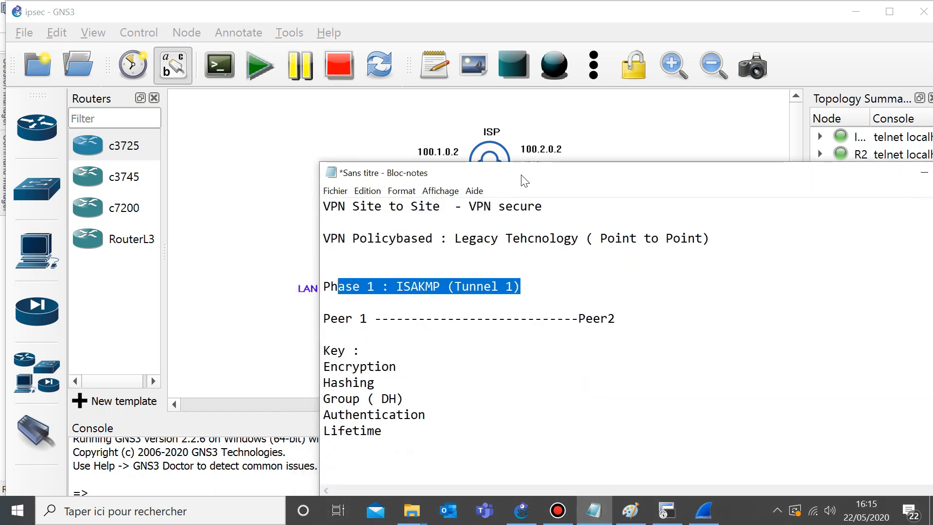
{"action": "left_click", "coordinate": [396, 287]}
{"action": "left_click_drag", "start_coordinate": [522, 286], "coordinate": [325, 273]}
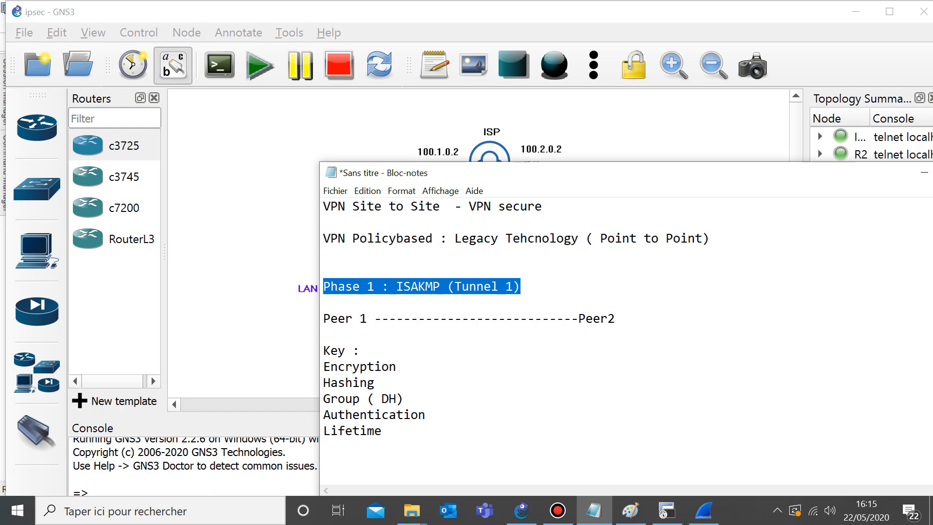
Step: Go through the Phase 1 items from Peer 1 and Key to Lifetime, highlighting them one by one
{"action": "left_click_drag", "start_coordinate": [368, 318], "coordinate": [324, 319]}
{"action": "left_click_drag", "start_coordinate": [360, 350], "coordinate": [331, 351]}
{"action": "left_click", "coordinate": [324, 367]}
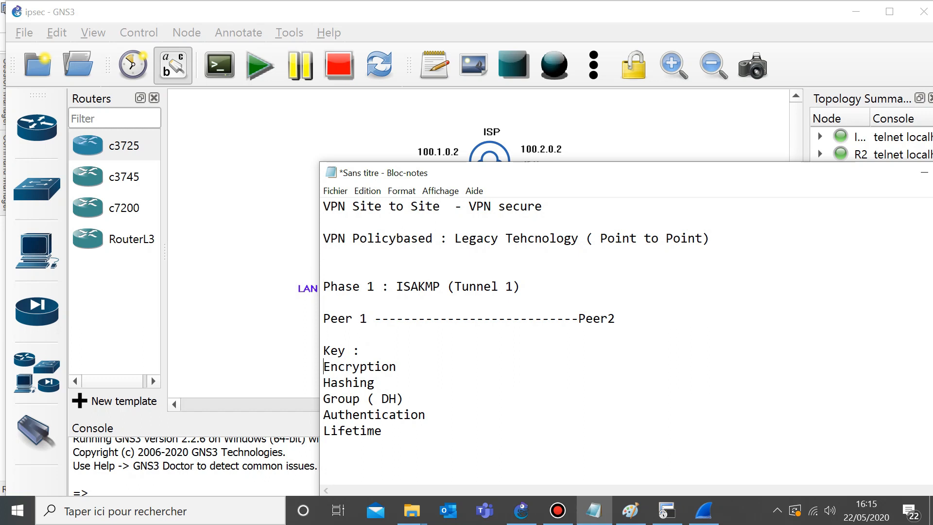
{"action": "left_click_drag", "start_coordinate": [396, 367], "coordinate": [323, 367]}
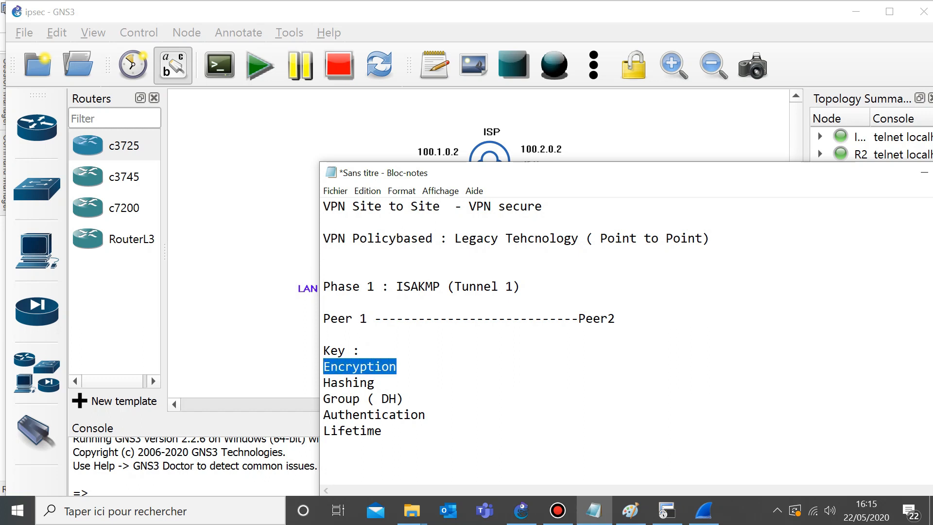
{"action": "left_click_drag", "start_coordinate": [374, 383], "coordinate": [323, 399]}
{"action": "left_click_drag", "start_coordinate": [404, 399], "coordinate": [382, 399]}
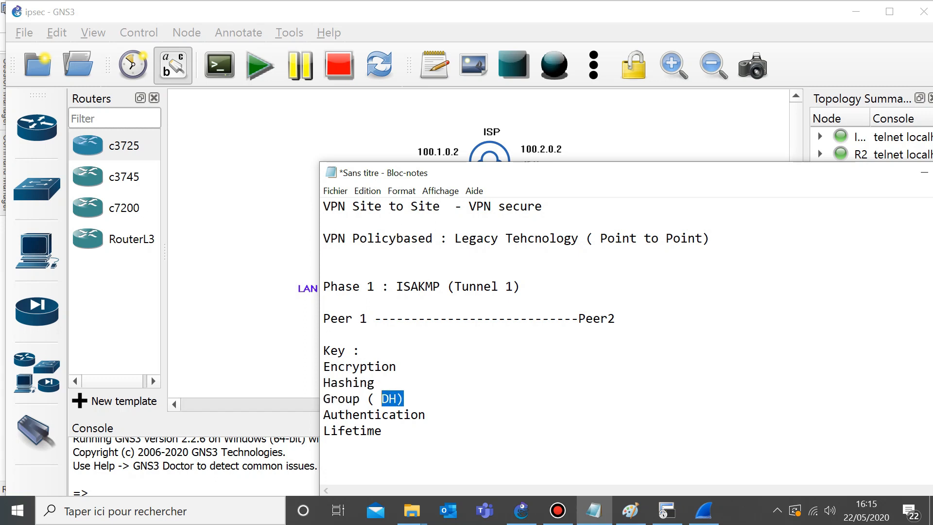
{"action": "left_click_drag", "start_coordinate": [404, 366], "coordinate": [352, 367]}
{"action": "left_click", "coordinate": [374, 383]}
{"action": "left_click_drag", "start_coordinate": [382, 431], "coordinate": [338, 430]}
{"action": "left_click", "coordinate": [325, 446]}
Step: Move the notes window to view the R3–ISP–R2 topology and highlight "DH" in the Group line
{"action": "left_click_drag", "start_coordinate": [403, 175], "coordinate": [429, 362]}
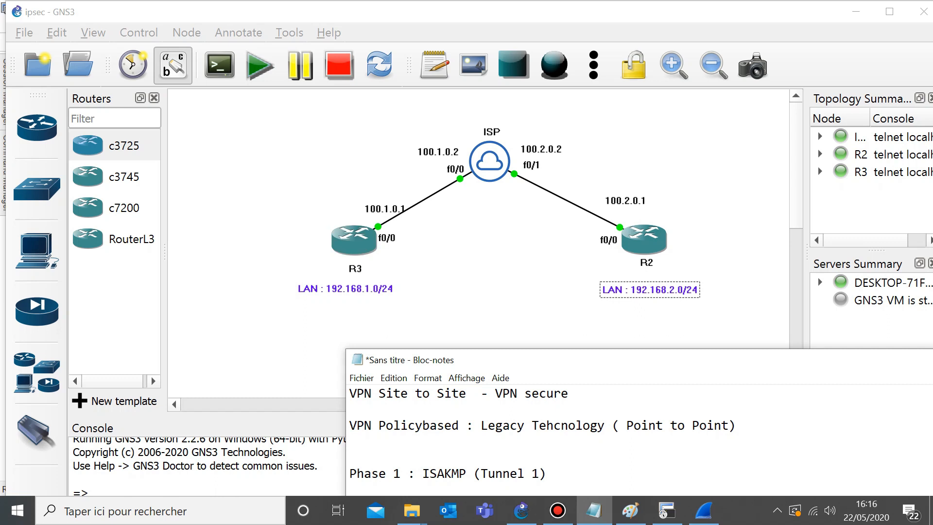
{"action": "left_click_drag", "start_coordinate": [405, 359], "coordinate": [459, 304]}
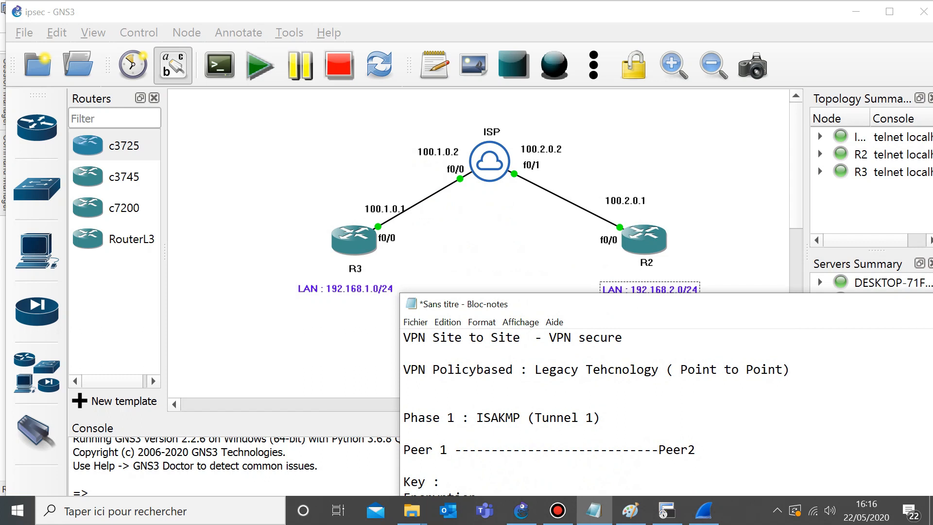
{"action": "left_click_drag", "start_coordinate": [459, 304], "coordinate": [441, 182]}
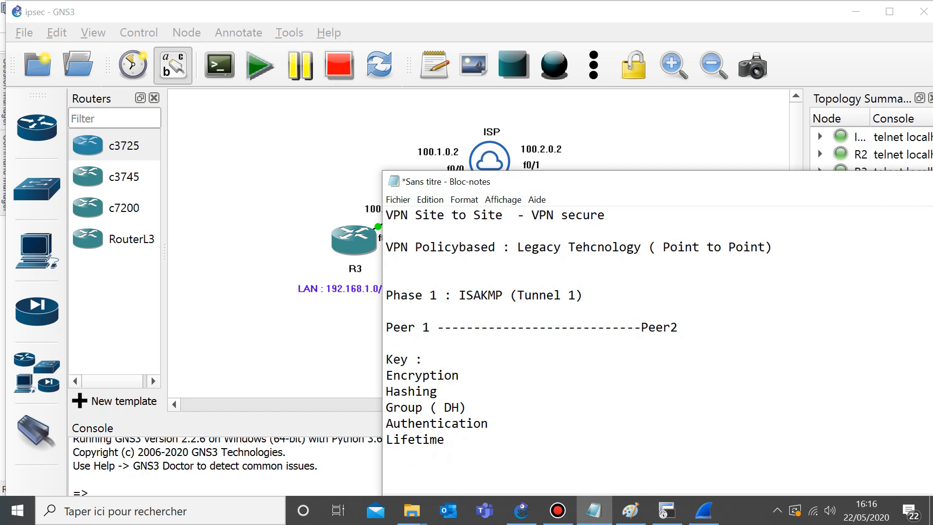
{"action": "left_click_drag", "start_coordinate": [468, 408], "coordinate": [438, 407]}
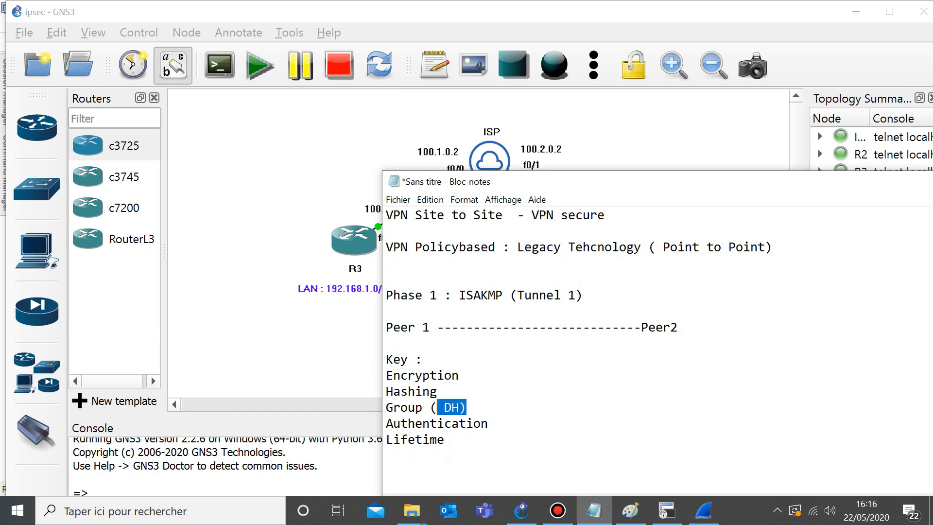
{"action": "left_click_drag", "start_coordinate": [441, 181], "coordinate": [473, 402]}
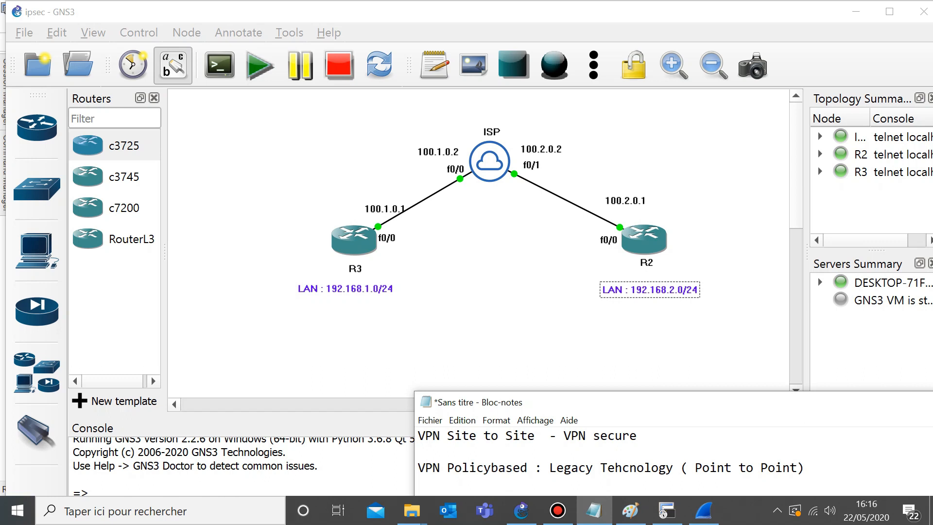
{"action": "left_click_drag", "start_coordinate": [474, 402], "coordinate": [427, 201]}
Step: Highlight "Authentication" in the Phase 1 list and move the notes window to view the topology and back
{"action": "left_click", "coordinate": [438, 395]}
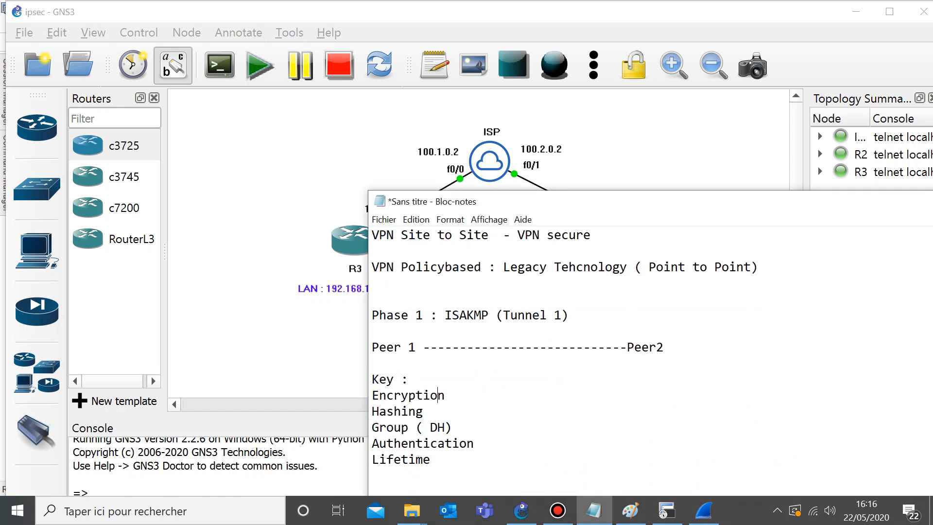
{"action": "left_click", "coordinate": [430, 427]}
{"action": "scroll", "coordinate": [632, 340], "scroll_direction": "down", "scroll_amount": 1}
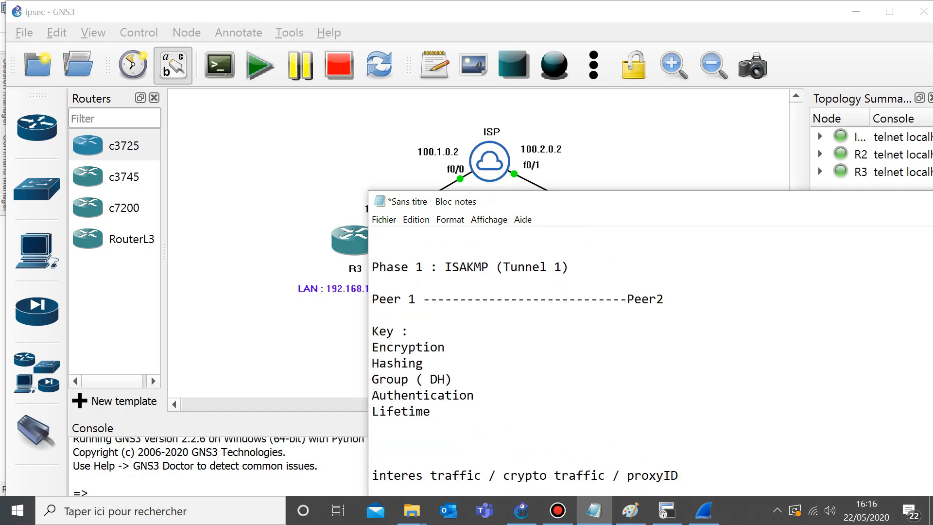
{"action": "left_click_drag", "start_coordinate": [482, 396], "coordinate": [373, 396]}
{"action": "left_click_drag", "start_coordinate": [449, 204], "coordinate": [442, 310]}
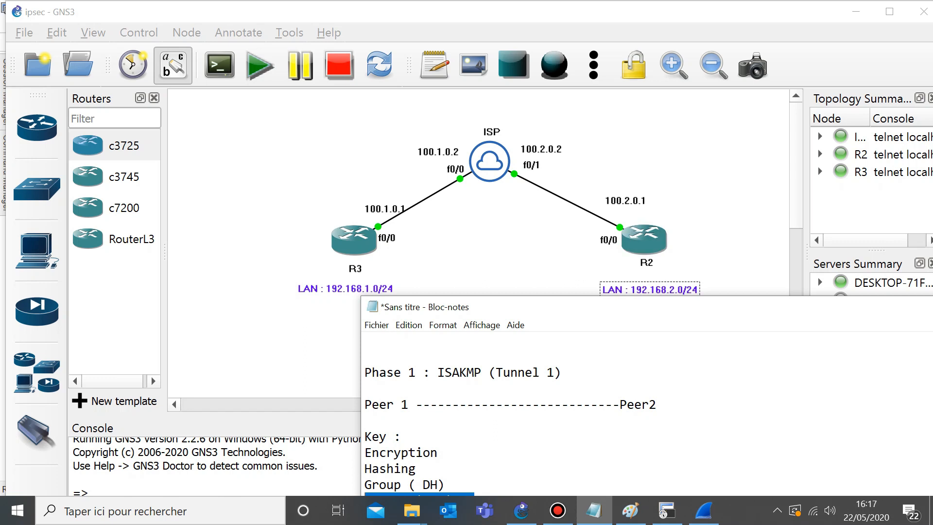
{"action": "left_click_drag", "start_coordinate": [583, 314], "coordinate": [560, 165]}
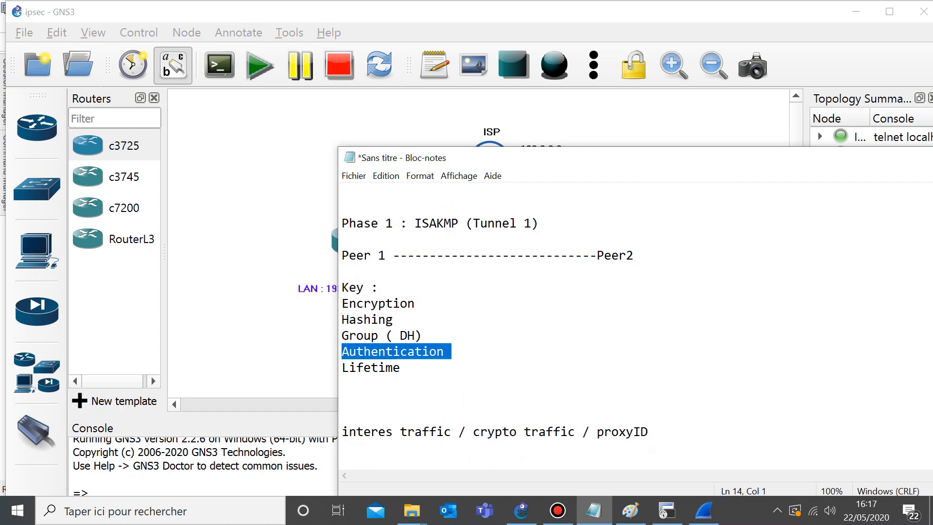
Step: Move the notes window to view the topology, highlight "ISAKMP (Tunnel 1)" in the Phase 1 line, and return to GNS3
{"action": "left_click_drag", "start_coordinate": [560, 158], "coordinate": [660, 341]}
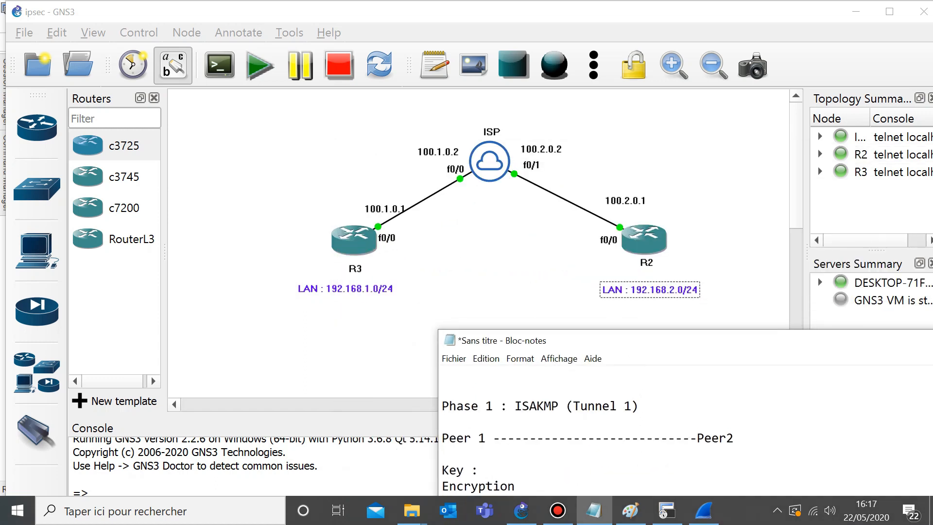
{"action": "left_click_drag", "start_coordinate": [602, 341], "coordinate": [601, 202]}
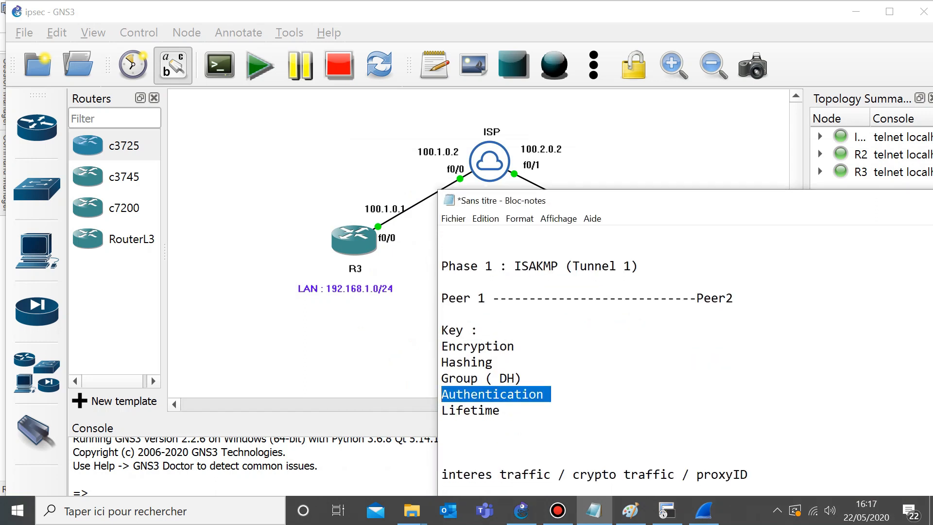
{"action": "left_click_drag", "start_coordinate": [640, 266], "coordinate": [492, 269]}
{"action": "left_click", "coordinate": [479, 282]}
{"action": "left_click", "coordinate": [408, 311]}
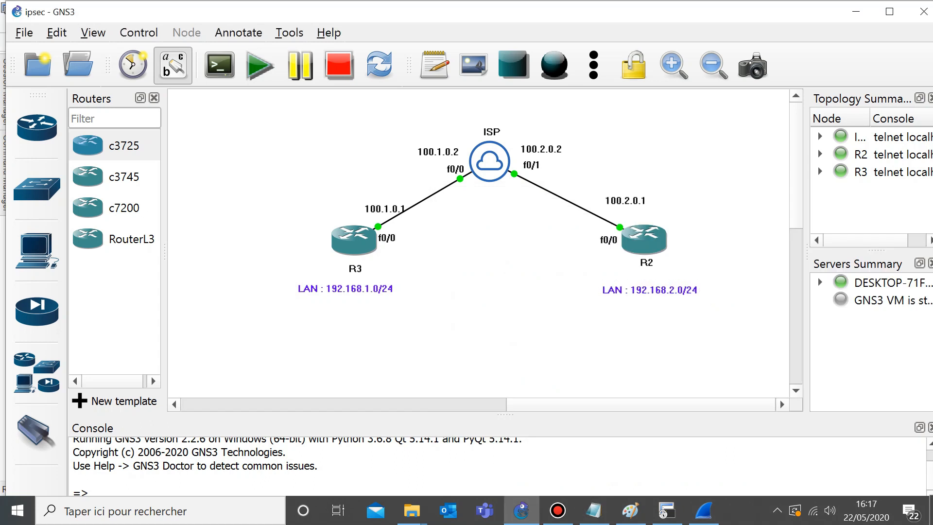
Step: Switch to the router terminal, open the R3 session and enter global configuration mode with conf t
{"action": "left_click", "coordinate": [667, 510]}
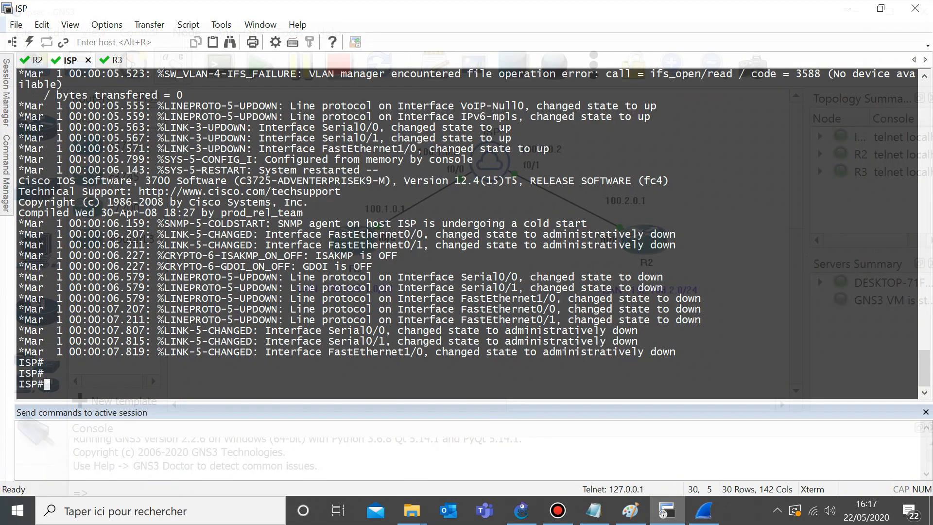
{"action": "key", "text": "ctrl+Tab"}
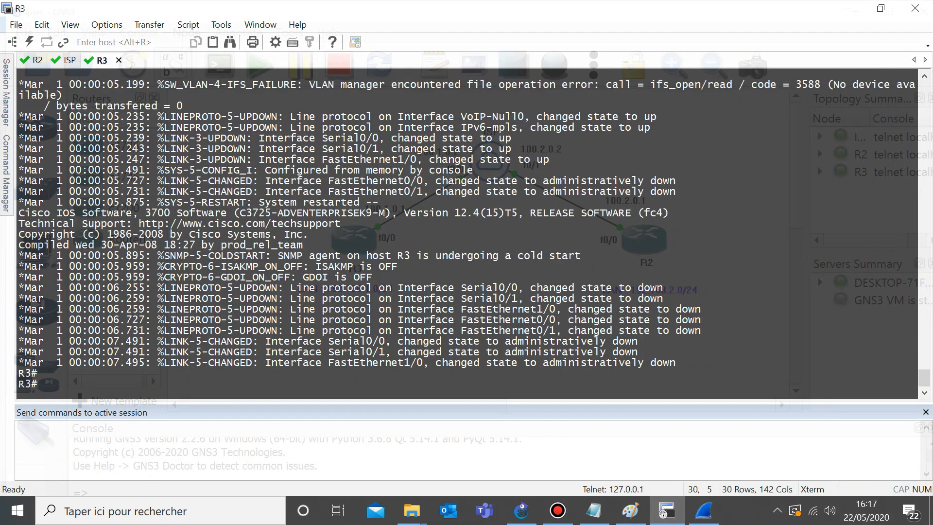
{"action": "key", "text": "Return"}
{"action": "key", "text": "Return"}
{"action": "type", "text": "conf t"}
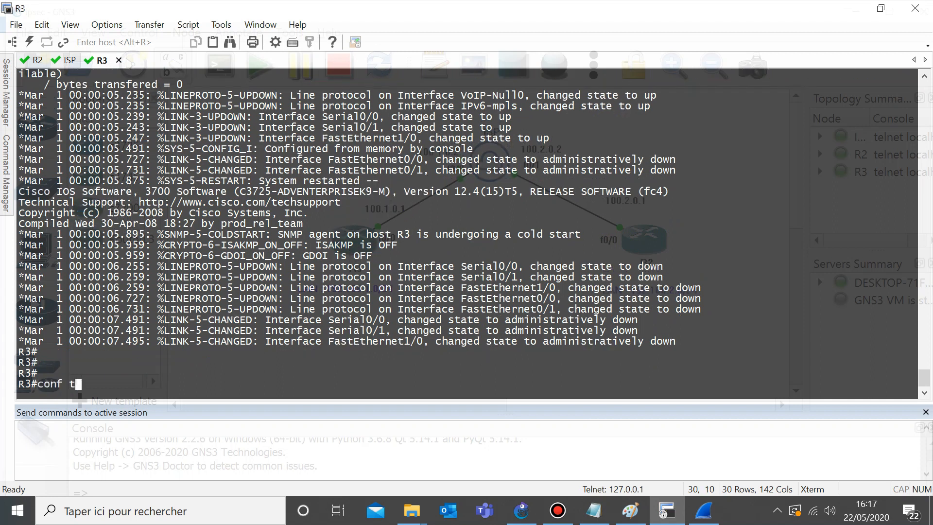
{"action": "key", "text": "Return"}
{"action": "key", "text": "Return"}
{"action": "key", "text": "Return"}
{"action": "key", "text": "Return"}
Step: Create Loopback 1 on R3 and assign it the address 192.168.1.1 with mask 255.255.255.0
{"action": "type", "text": "int 0/0"}
{"action": "key", "text": "BackSpace"}
{"action": "key", "text": "BackSpace"}
{"action": "key", "text": "BackSpace"}
{"action": "key", "text": "BackSpace"}
{"action": "type", "text": "lo 1"}
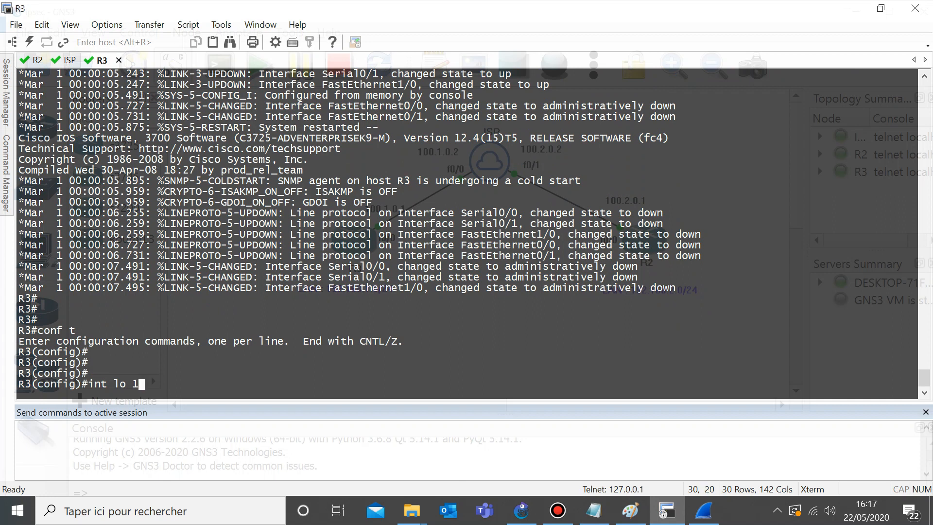
{"action": "key", "text": "Return"}
{"action": "key", "text": "Return"}
{"action": "key", "text": "Return"}
{"action": "key", "text": "Return"}
{"action": "key", "text": "Return"}
{"action": "type", "text": "ip ad"}
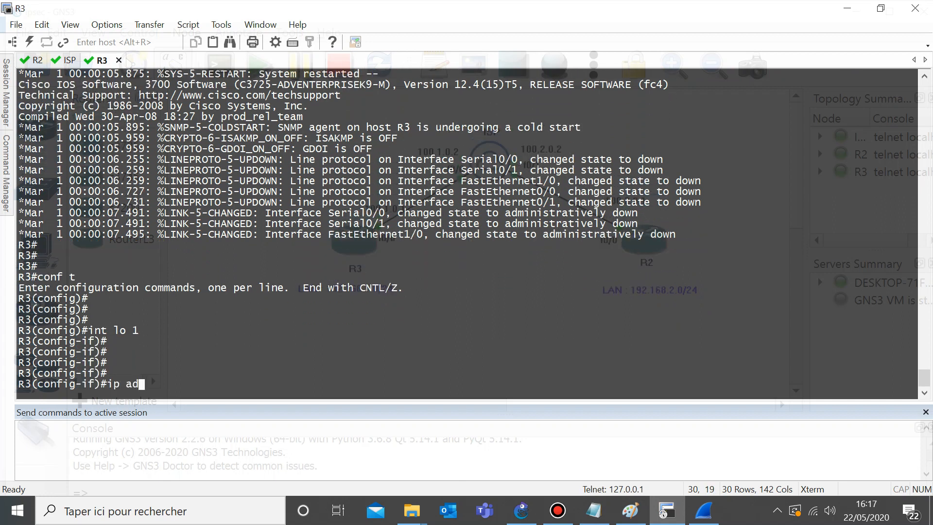
{"action": "type", "text": "d 192.168.1"}
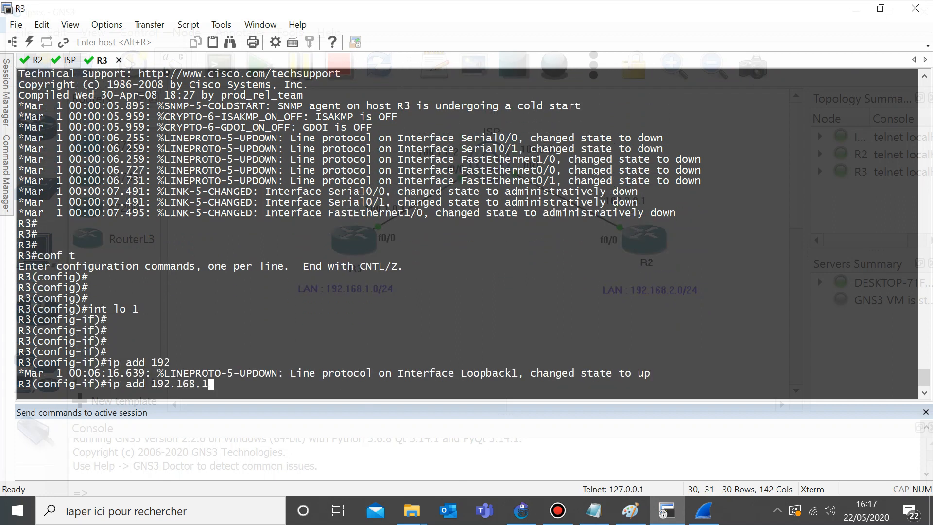
{"action": "type", "text": ".1 255.255.255.0"}
{"action": "key", "text": "Return"}
{"action": "key", "text": "Return"}
{"action": "key", "text": "Return"}
{"action": "key", "text": "Return"}
Step: Assign 100.1.0.1 255.255.255.0 to R3's f0/0 interface and enable it with no shutdown
{"action": "type", "text": "int f0/0"}
{"action": "key", "text": "Return"}
{"action": "key", "text": "Up"}
{"action": "key", "text": "Return"}
{"action": "key", "text": "Return"}
{"action": "type", "text": "ip "}
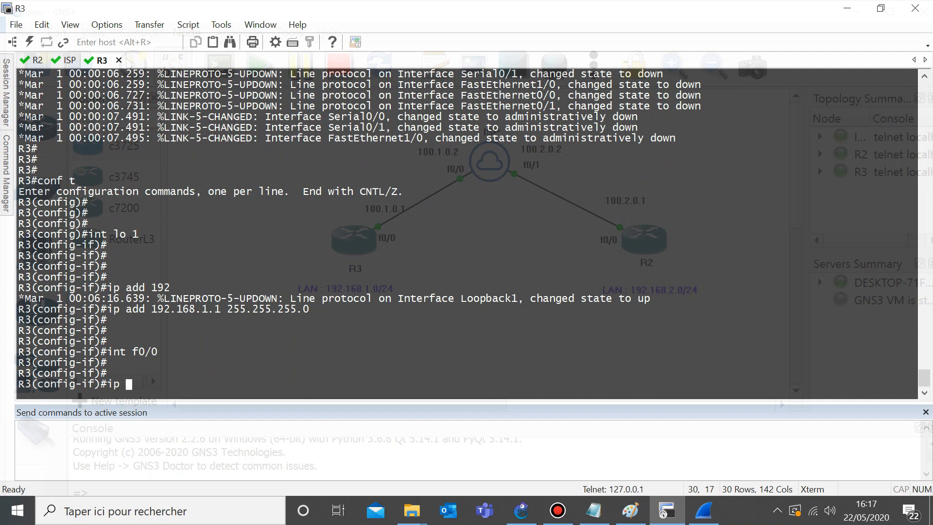
{"action": "type", "text": "add 100.1.0.1 255.255.255"}
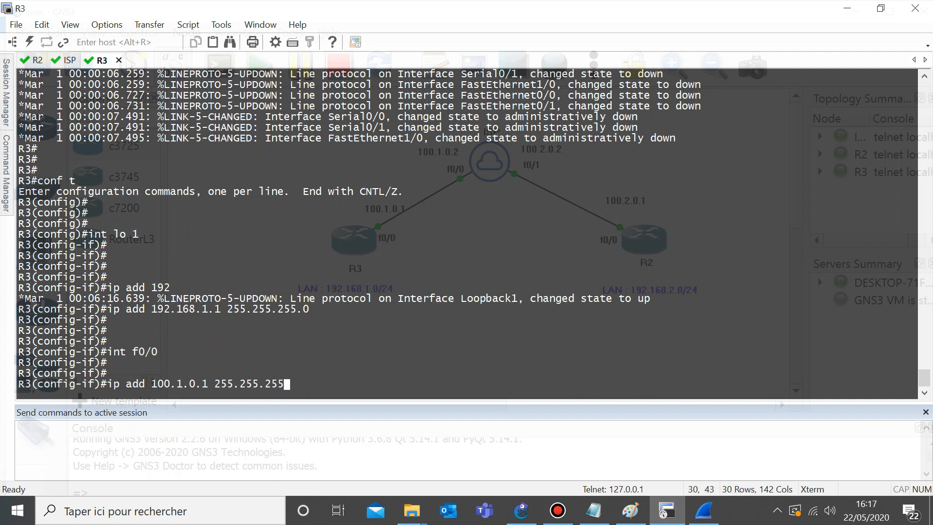
{"action": "type", "text": ".0"}
{"action": "key", "text": "Return"}
{"action": "key", "text": "Return"}
{"action": "type", "text": "no sh"}
{"action": "key", "text": "Tab"}
{"action": "key", "text": "Return"}
{"action": "key", "text": "Return"}
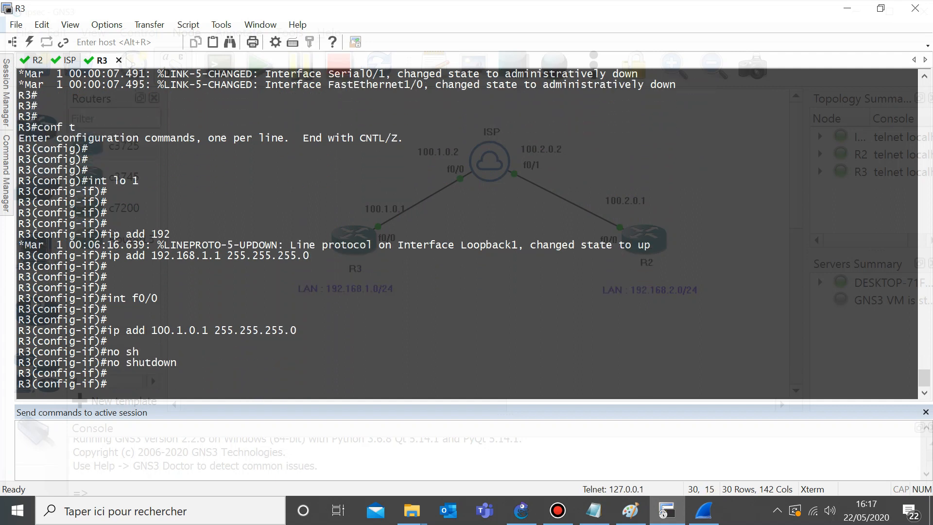
Step: Leave configuration mode on R3, run sh ip int brief and check the FastEthernet0/0 row
{"action": "key", "text": "ctrl+z"}
{"action": "key", "text": "Return"}
{"action": "type", "text": "sh run |"}
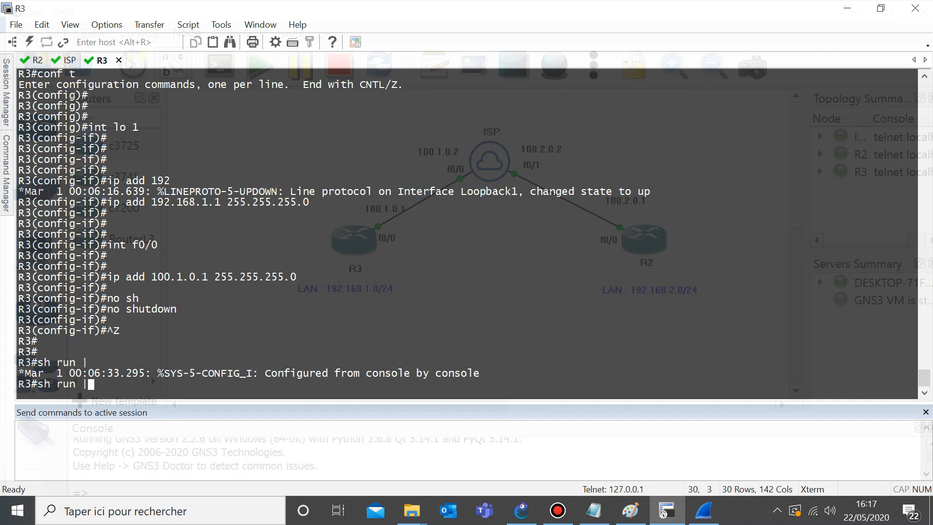
{"action": "key", "text": "BackSpace"}
{"action": "key", "text": "BackSpace"}
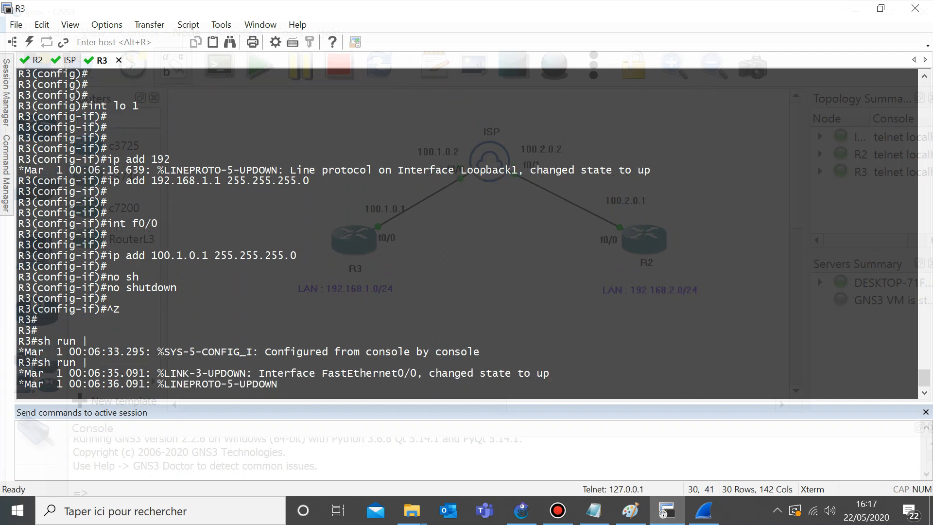
{"action": "key", "text": "BackSpace"}
{"action": "key", "text": "BackSpace"}
{"action": "key", "text": "BackSpace"}
{"action": "key", "text": "BackSpace"}
{"action": "type", "text": "ip int brief"}
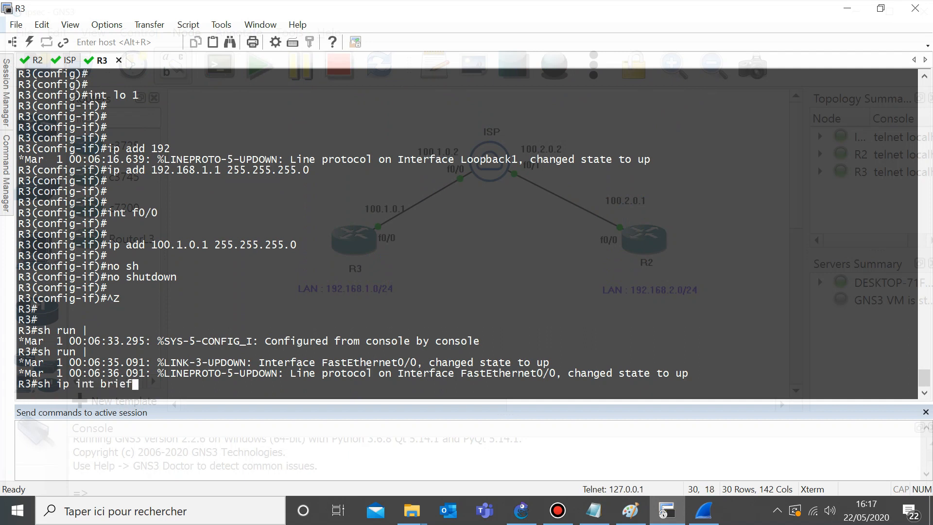
{"action": "key", "text": "Return"}
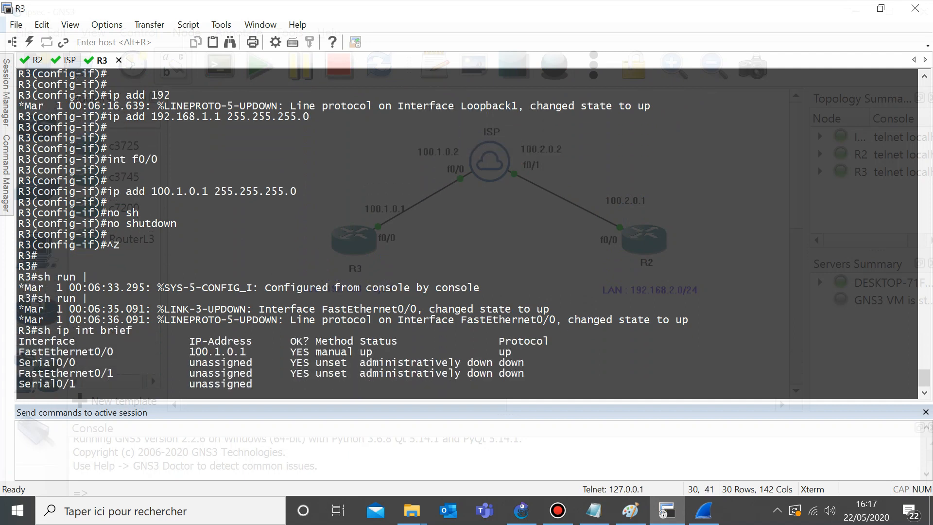
{"action": "triple_click", "coordinate": [219, 319]}
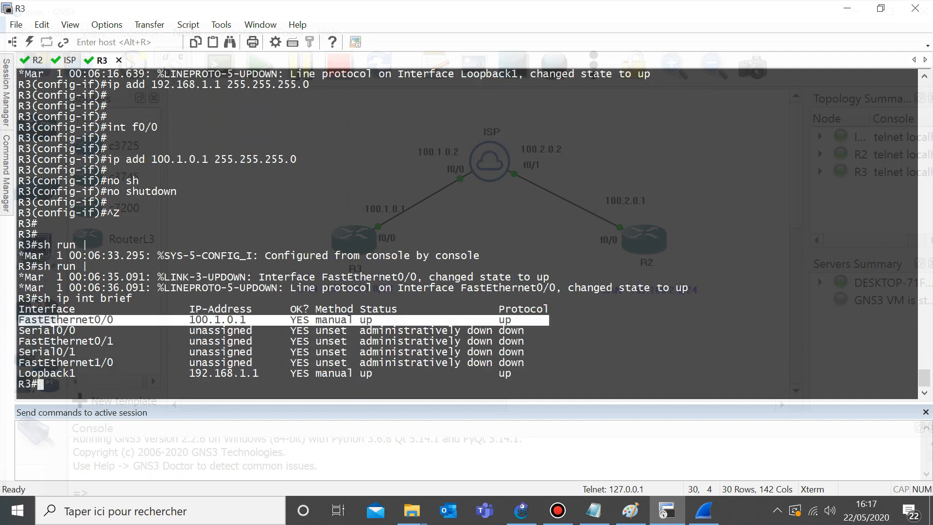
{"action": "left_click", "coordinate": [219, 319]}
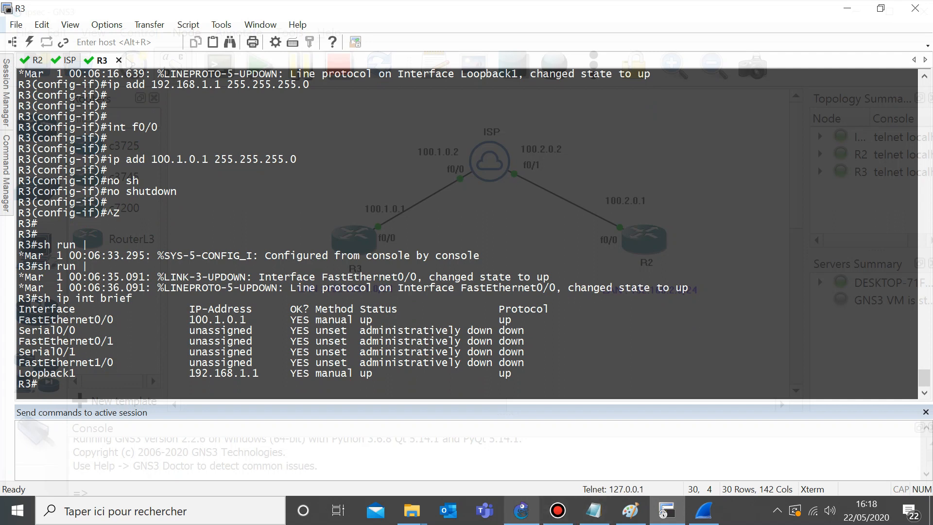
Step: Switch to GNS3 and shift R3's "LAN : 192.168.1.0/24" and "100.1.0.1" labels slightly to the left
{"action": "left_click", "coordinate": [522, 510]}
{"action": "left_click_drag", "start_coordinate": [345, 289], "coordinate": [342, 290]}
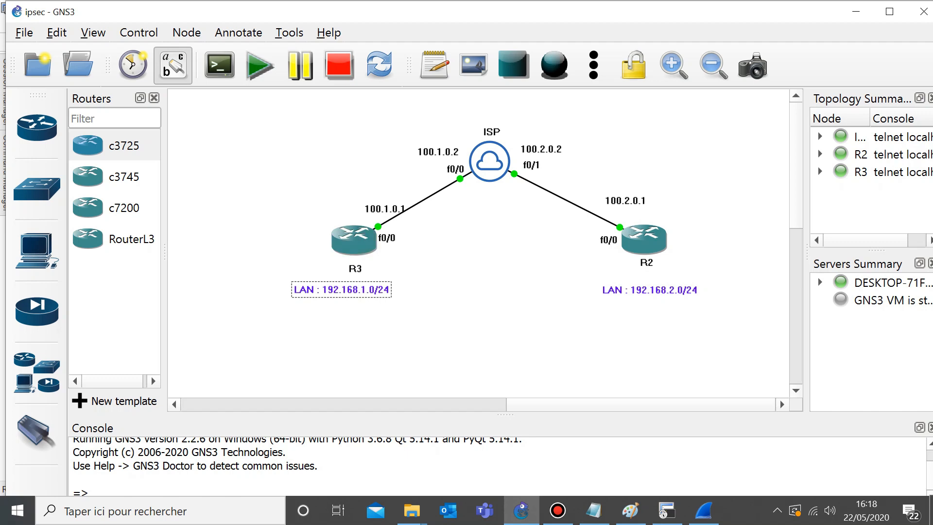
{"action": "left_click_drag", "start_coordinate": [385, 209], "coordinate": [374, 209]}
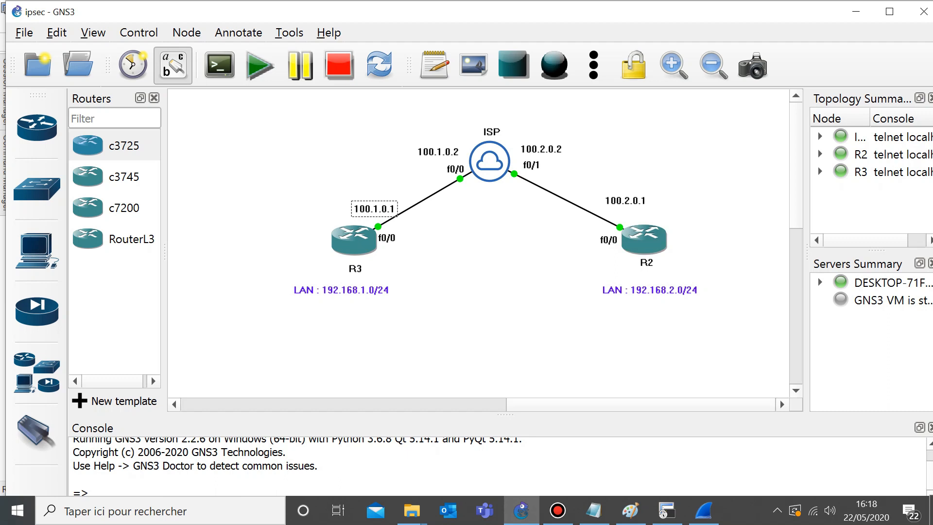
Step: Switch back to the router terminal, open the R2 session and enter global configuration mode with conf t
{"action": "left_click", "coordinate": [667, 510]}
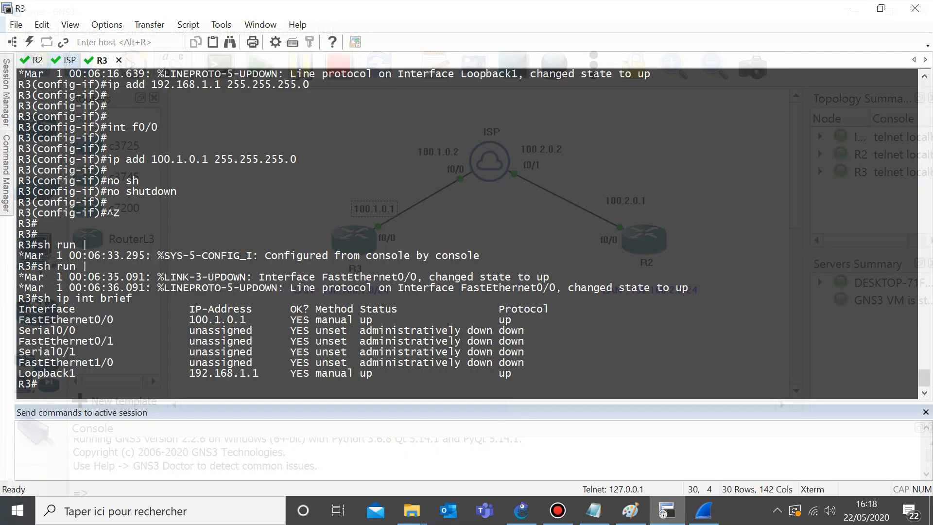
{"action": "left_click", "coordinate": [37, 60]}
{"action": "left_click", "coordinate": [192, 212]}
{"action": "key", "text": "Return"}
{"action": "key", "text": "Return"}
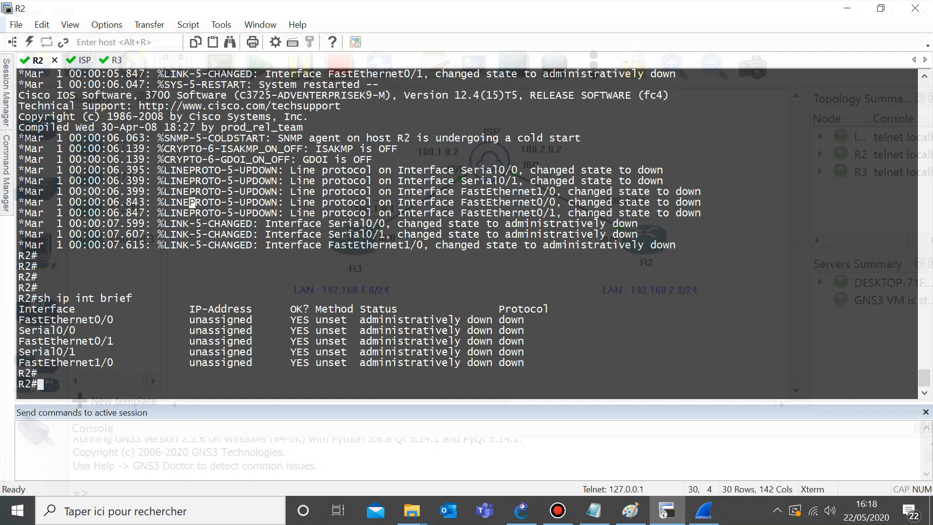
{"action": "type", "text": "conf t"}
{"action": "key", "text": "Return"}
{"action": "key", "text": "Return"}
{"action": "key", "text": "Return"}
Step: Create Loopback 1 on R2 and assign it the address 192.168.2.1 with mask 255.255.255.0
{"action": "type", "text": "in"}
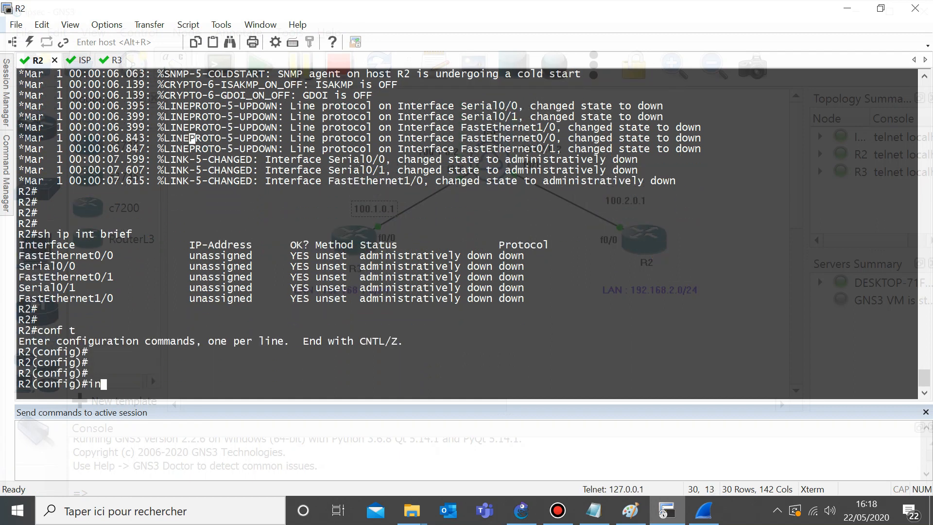
{"action": "key", "text": "BackSpace"}
{"action": "type", "text": "t lo 1"}
{"action": "key", "text": "Return"}
{"action": "type", "text": "ad"}
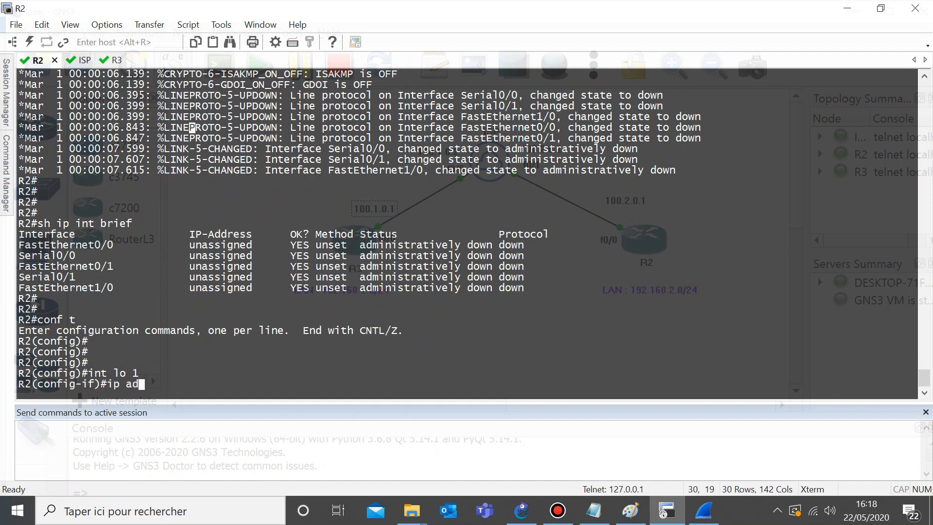
{"action": "type", "text": "d 192.168."}
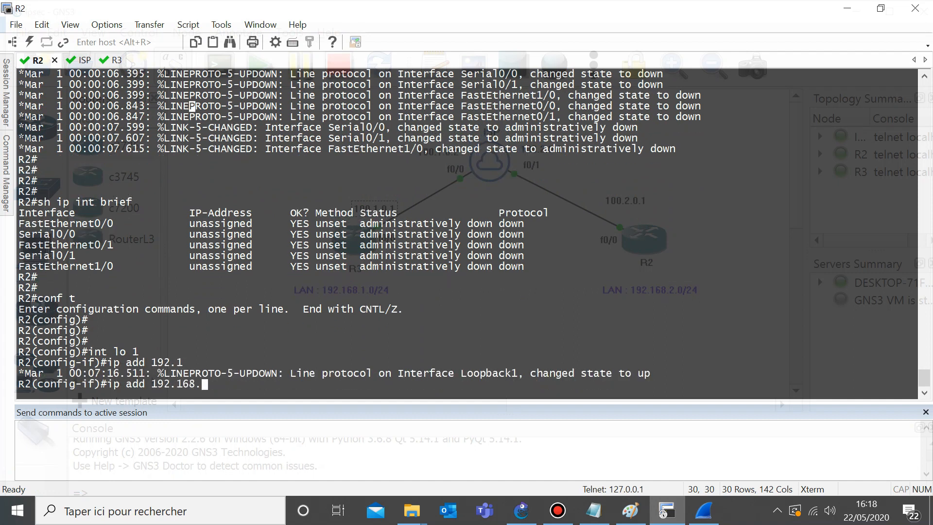
{"action": "type", "text": "2.1 15"}
{"action": "key", "text": "BackSpace"}
{"action": "key", "text": "BackSpace"}
{"action": "type", "text": "255.255.0"}
{"action": "key", "text": "Return"}
{"action": "key", "text": "Return"}
Step: Assign the address 100.2.0.1 with mask 255.255.255.0 to R2's f0/0 interface
{"action": "type", "text": "int f0/0"}
{"action": "key", "text": "Return"}
{"action": "key", "text": "Return"}
{"action": "key", "text": "Return"}
{"action": "type", "text": "ip add 192."}
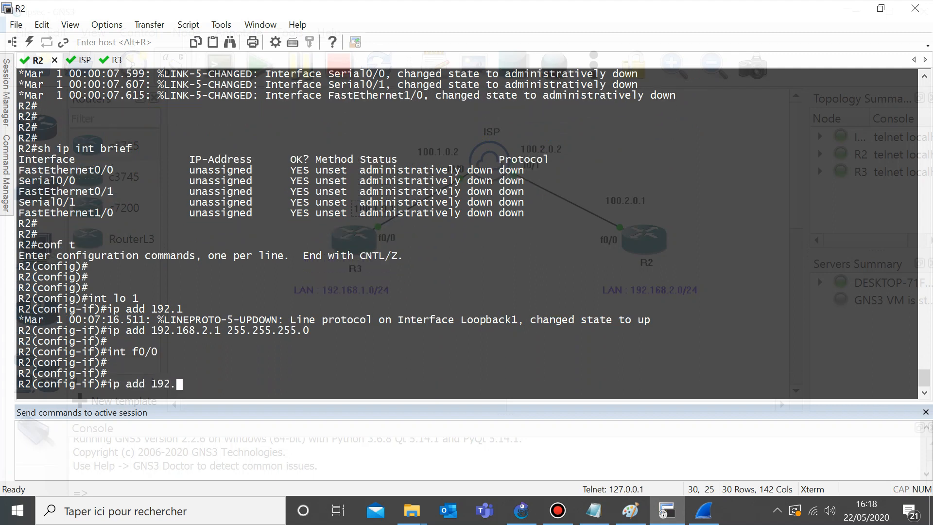
{"action": "type", "text": "00.2.0.1 255.255.255.0"}
{"action": "key", "text": "Return"}
{"action": "key", "text": "Return"}
{"action": "key", "text": "Return"}
Step: Leave configuration mode on R2, run sh ip int brief and check the FastEthernet0/0 and Loopback1 rows
{"action": "key", "text": "ctrl+z"}
{"action": "key", "text": "Return"}
{"action": "type", "text": "sh ip uint brie"}
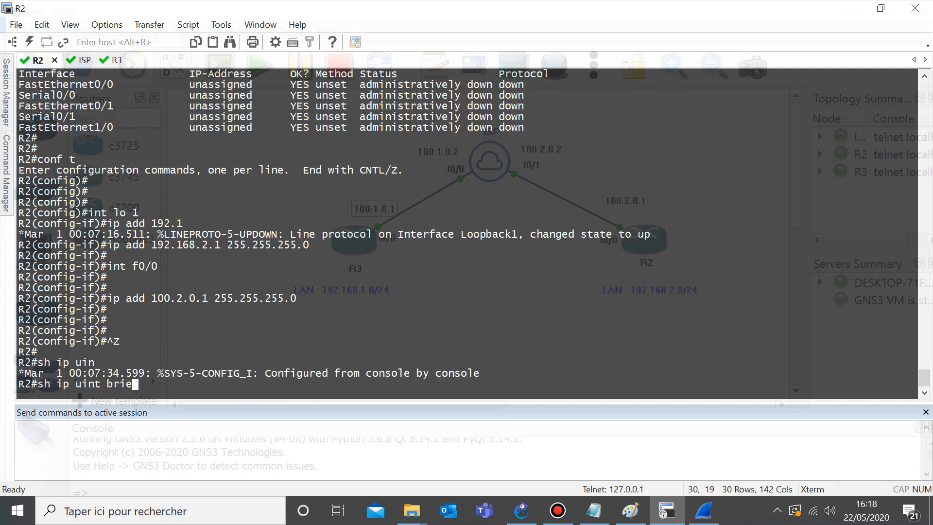
{"action": "type", "text": "f"}
{"action": "key", "text": "Return"}
{"action": "key", "text": "Up"}
{"action": "key", "text": "Left"}
{"action": "key", "text": "Left"}
{"action": "key", "text": "Left"}
{"action": "key", "text": "Left"}
{"action": "key", "text": "Left"}
{"action": "key", "text": "Left"}
{"action": "key", "text": "Left"}
{"action": "key", "text": "BackSpace"}
{"action": "key", "text": "Return"}
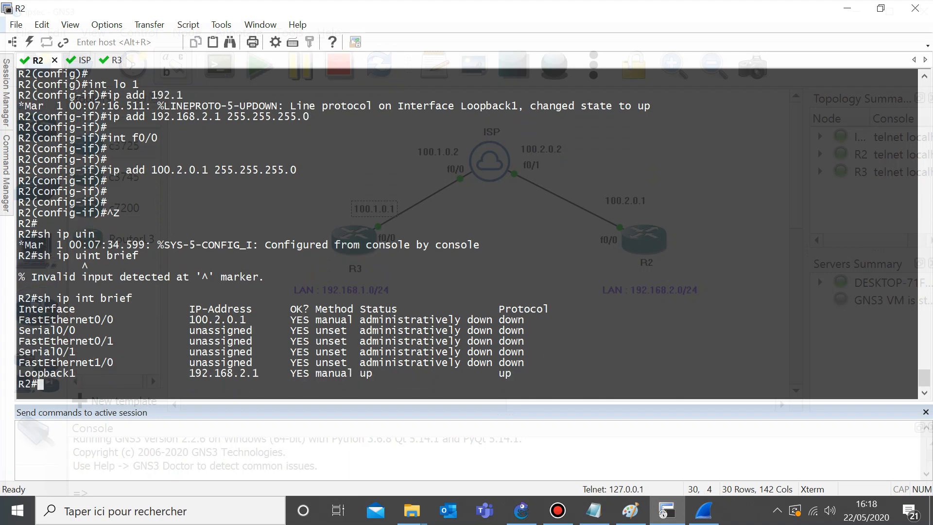
{"action": "triple_click", "coordinate": [216, 320]}
{"action": "triple_click", "coordinate": [217, 373]}
{"action": "left_click", "coordinate": [217, 373]}
Step: Enable R2's f0/0 interface with no shutdown and return to privileged mode
{"action": "type", "text": "conf t"}
{"action": "key", "text": "Return"}
{"action": "key", "text": "Return"}
{"action": "type", "text": "in"}
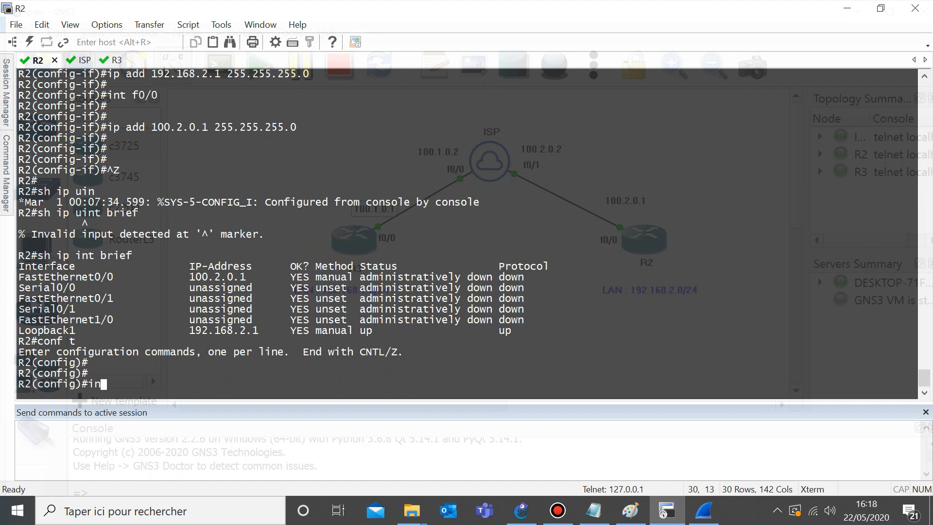
{"action": "type", "text": "t f0/0"}
{"action": "key", "text": "Return"}
{"action": "type", "text": "nfig-if)#n"}
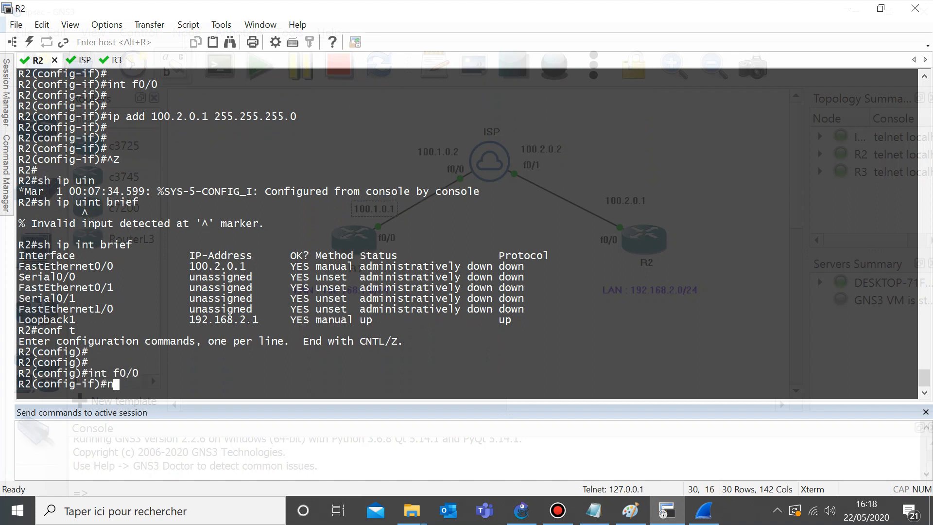
{"action": "type", "text": "o sh"}
{"action": "key", "text": "Tab"}
{"action": "key", "text": "Return"}
{"action": "key", "text": "Return"}
{"action": "key", "text": "Return"}
{"action": "key", "text": "Return"}
{"action": "key", "text": "ctrl+z"}
{"action": "key", "text": "Return"}
{"action": "key", "text": "Return"}
{"action": "key", "text": "Return"}
{"action": "key", "text": "Return"}
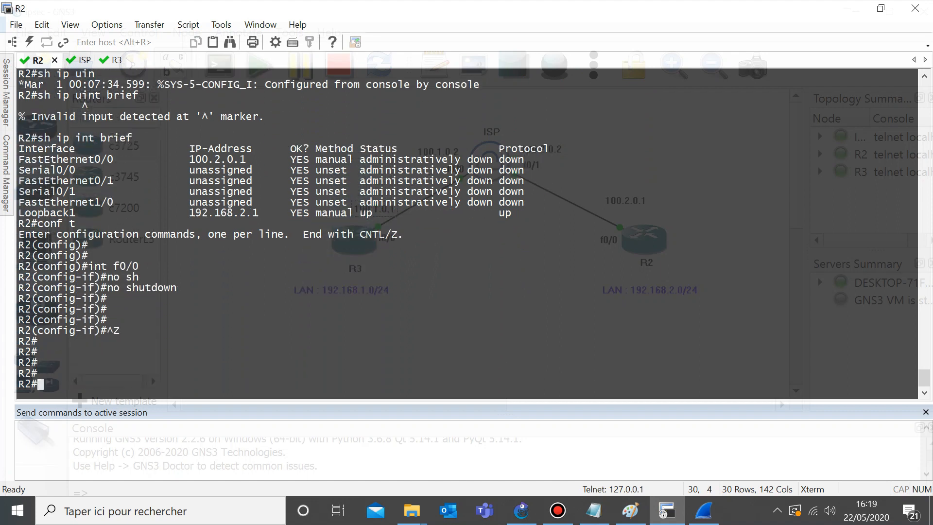
Step: Add a default route on R2 with ip route 0.0.0.0 0.0.0.0 and next hop 100.2.0.2
{"action": "type", "text": "conf t"}
{"action": "key", "text": "Return"}
{"action": "key", "text": "Return"}
{"action": "key", "text": "Return"}
{"action": "key", "text": "Return"}
{"action": "type", "text": "ip "}
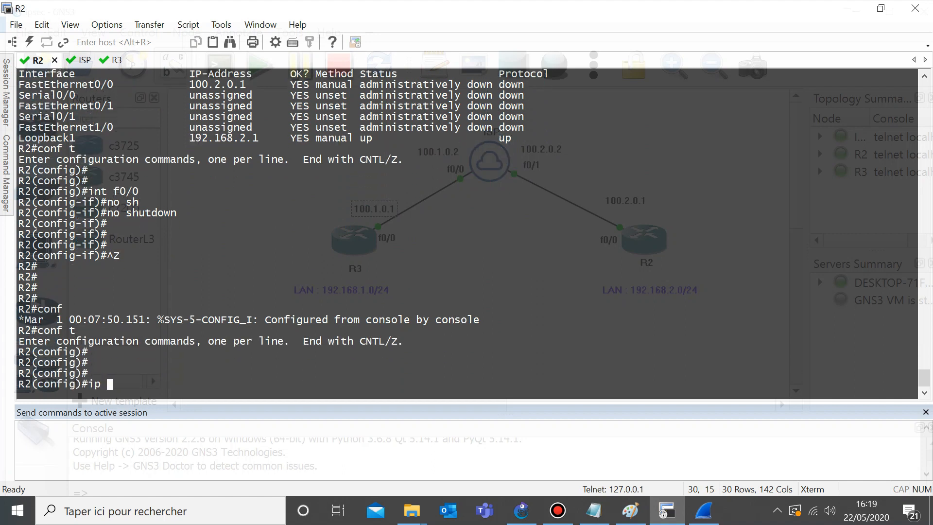
{"action": "type", "text": "route 0.0.0.0 0.0.0.0 100.2.0"}
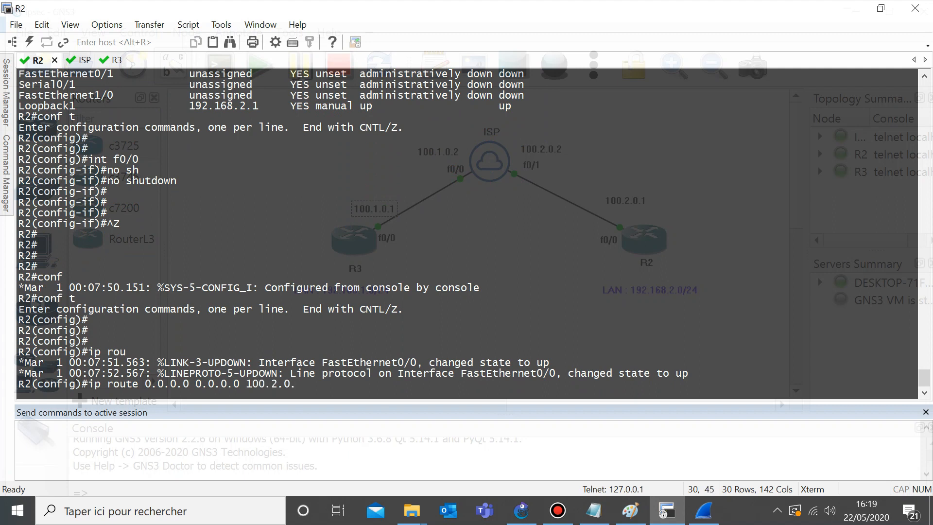
{"action": "type", "text": ".2"}
{"action": "key", "text": "Return"}
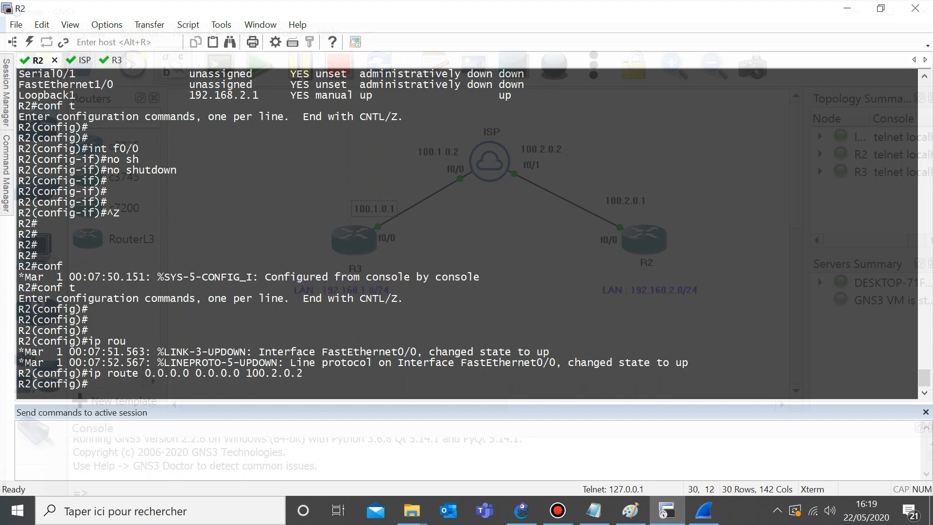
Step: Add a default route on R3 with ip route 0.0.0.0 0.0.0.0 and next hop 100.1.0.2
{"action": "left_click", "coordinate": [111, 61]}
{"action": "type", "text": "conf t"}
{"action": "key", "text": "Return"}
{"action": "key", "text": "Return"}
{"action": "type", "text": "ip route 0.0.0.0 0.0.0.0 100.1."}
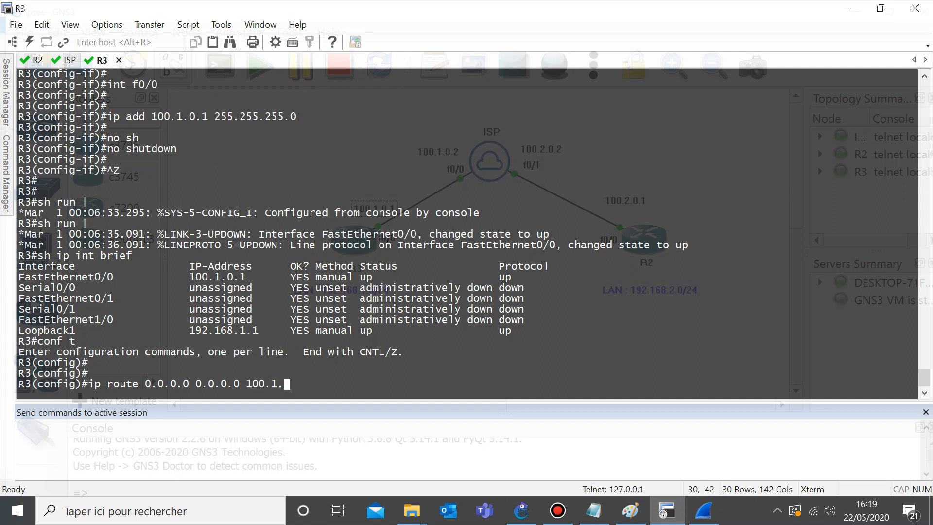
{"action": "type", "text": "0.2"}
{"action": "key", "text": "Delete"}
{"action": "key", "text": "BackSpace"}
{"action": "key", "text": "Return"}
Step: Assign the address 100.1.0.2 with mask 255.255.255.0 to the ISP router's f0/0 interface
{"action": "left_click", "coordinate": [70, 61]}
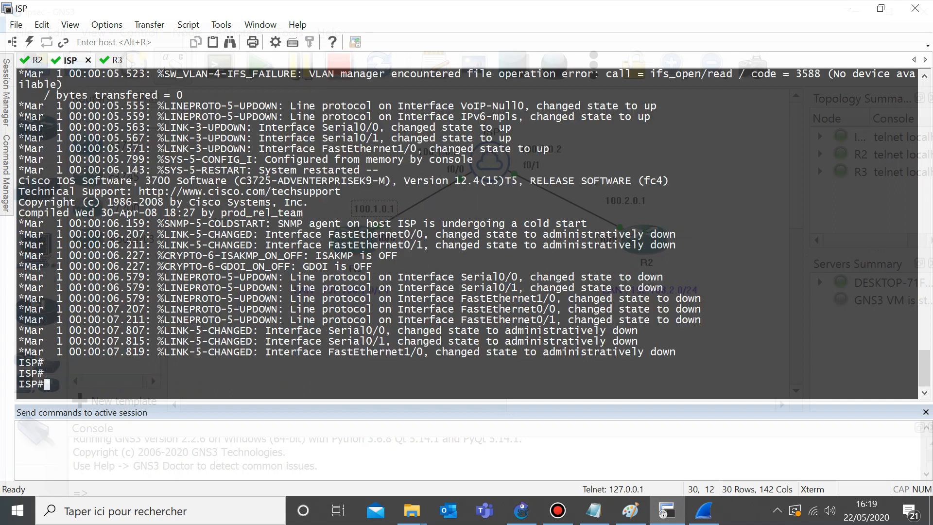
{"action": "type", "text": "conf t"}
{"action": "key", "text": "Return"}
{"action": "key", "text": "Return"}
{"action": "type", "text": "int f0/0"}
{"action": "key", "text": "Return"}
{"action": "type", "text": "ip add 100.1.0.2 255."}
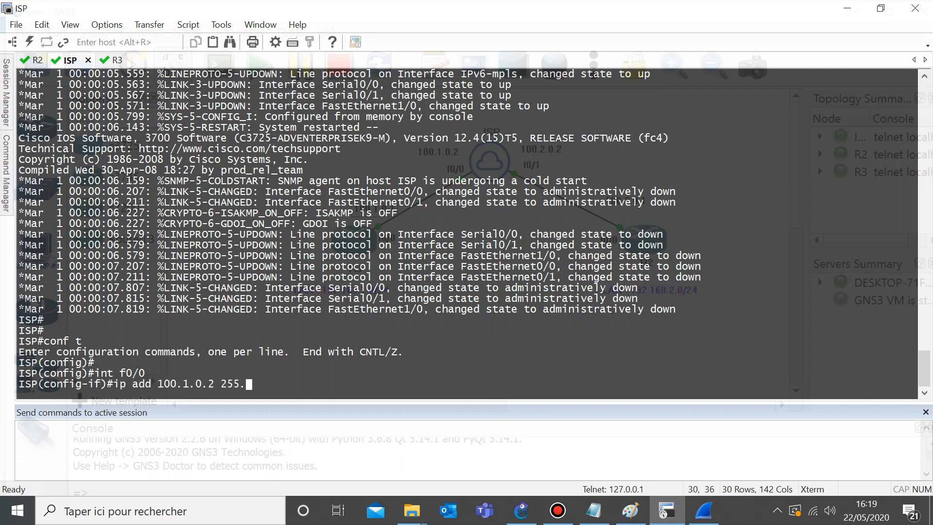
{"action": "type", "text": "255.255.0"}
{"action": "key", "text": "Return"}
Step: Assign the address 100.2.0.2 with mask 255.255.255.0 to the ISP router's f0/1 interface
{"action": "key", "text": "Up"}
{"action": "key", "text": "Up"}
{"action": "type", "text": "1"}
{"action": "key", "text": "Delete"}
{"action": "key", "text": "Return"}
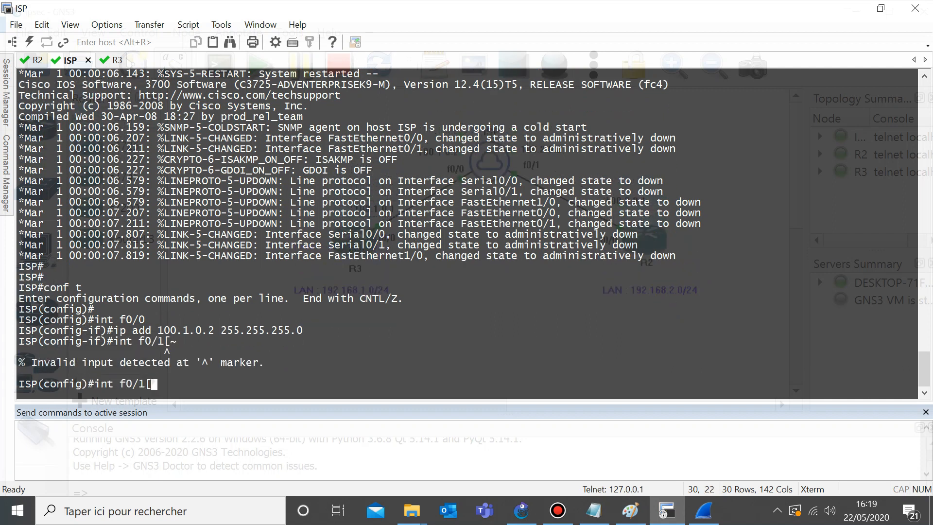
{"action": "key", "text": "BackSpace"}
{"action": "key", "text": "Return"}
{"action": "key", "text": "Up"}
{"action": "key", "text": "Up"}
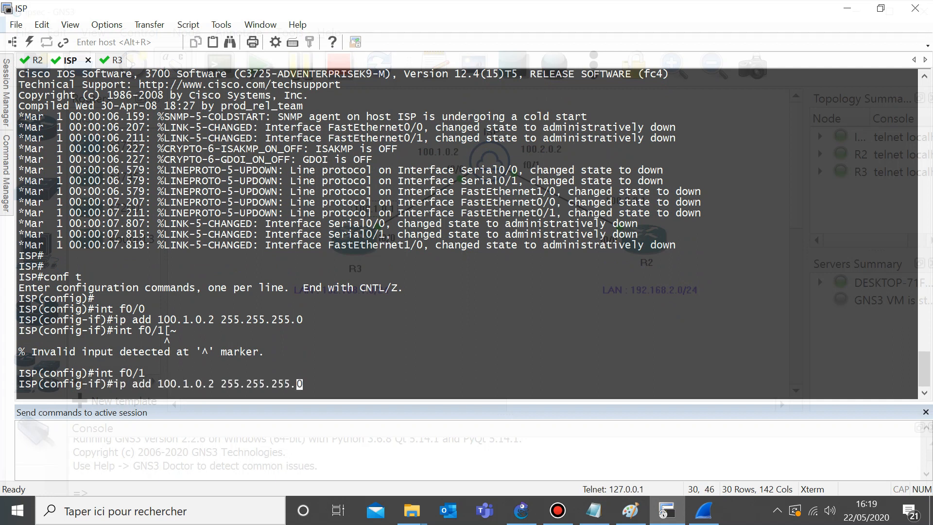
{"action": "key", "text": "Left"}
{"action": "key", "text": "Left"}
{"action": "key", "text": "Left"}
{"action": "key", "text": "Left"}
{"action": "key", "text": "Left"}
{"action": "key", "text": "Left"}
{"action": "key", "text": "Left"}
{"action": "key", "text": "Left"}
{"action": "key", "text": "Left"}
{"action": "key", "text": "Left"}
{"action": "key", "text": "Left"}
{"action": "key", "text": "BackSpace"}
{"action": "type", "text": "2"}
{"action": "key", "text": "Return"}
{"action": "key", "text": "Return"}
Step: Leave configuration mode on ISP, run sh ip int brief and check the addresses and status of FastEthernet0/0 and FastEthernet0/1
{"action": "key", "text": "ctrl+z"}
{"action": "key", "text": "Return"}
{"action": "type", "text": "sh ip"}
{"action": "key", "text": "Tab"}
{"action": "type", "text": "0 "}
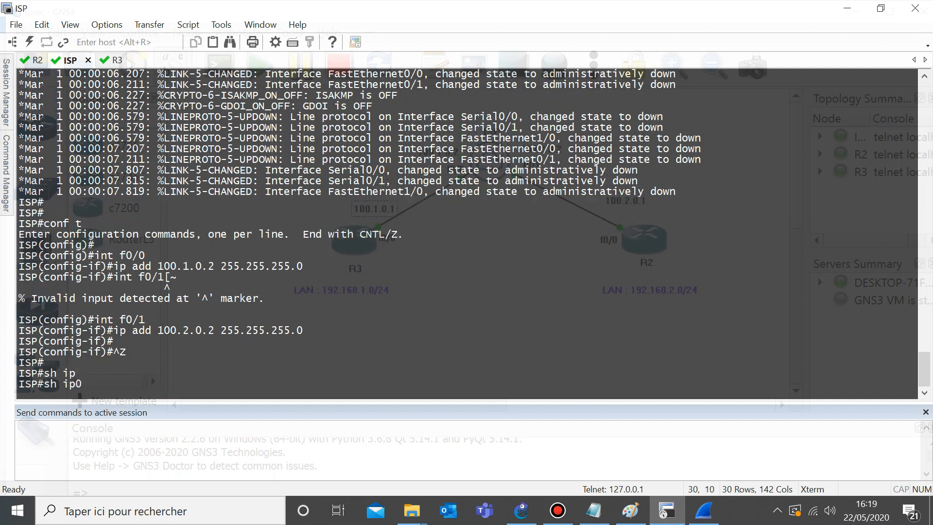
{"action": "type", "text": "int brief"}
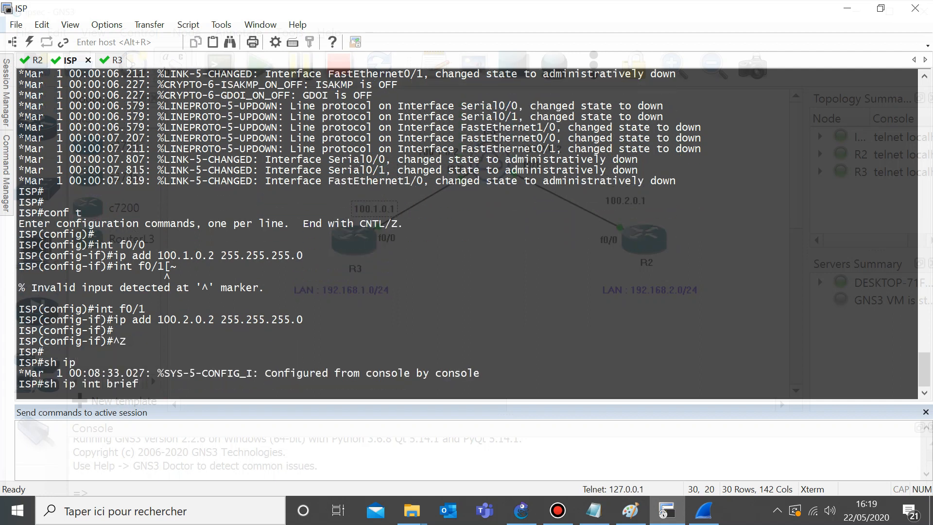
{"action": "key", "text": "Return"}
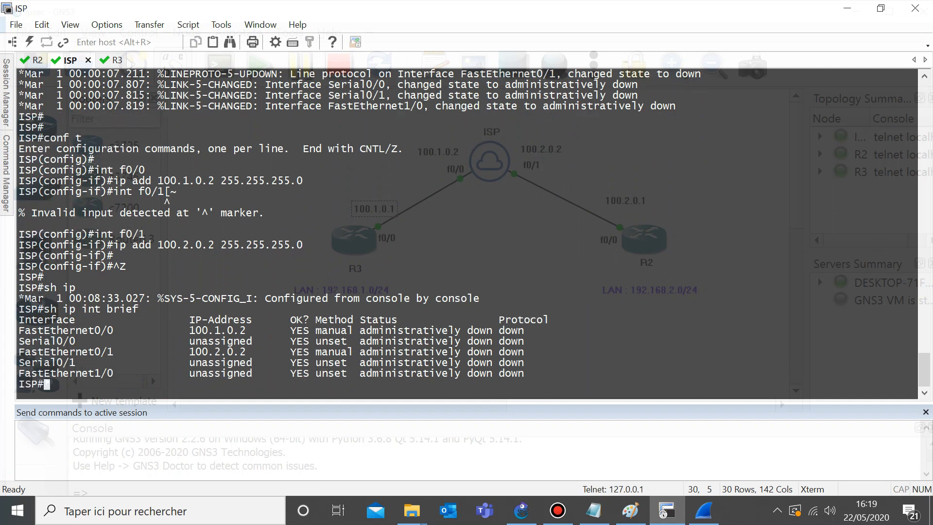
{"action": "double_click", "coordinate": [232, 363]}
{"action": "double_click", "coordinate": [242, 352]}
Step: Enter configuration mode on ISP and enable its f0/0 interface with no shutdown
{"action": "type", "text": "conf t"}
{"action": "key", "text": "Return"}
{"action": "key", "text": "Return"}
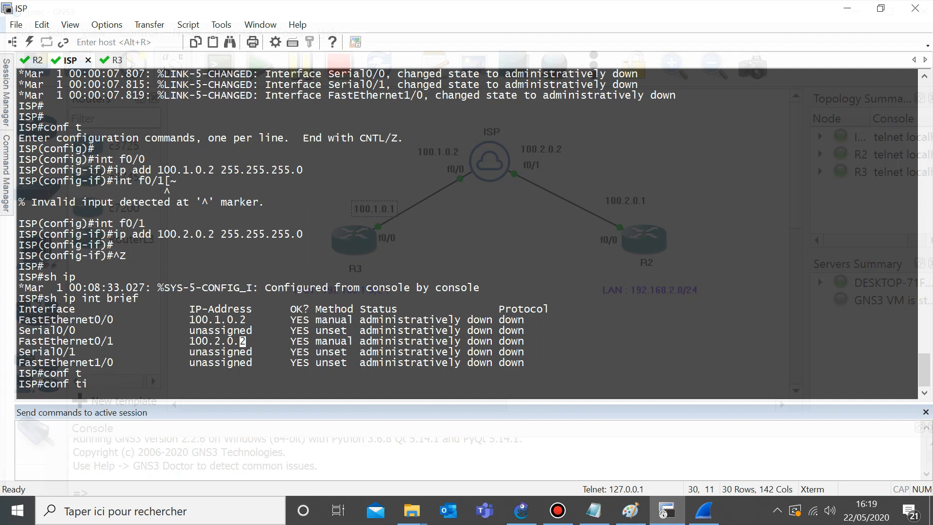
{"action": "type", "text": "int f0/0"}
{"action": "key", "text": "Return"}
{"action": "type", "text": "no sh"}
{"action": "key", "text": "Tab"}
{"action": "key", "text": "Return"}
{"action": "key", "text": "Return"}
Step: Enable the ISP router's f0/1 interface with no shutdown and return to privileged mode
{"action": "type", "text": "int f0/0"}
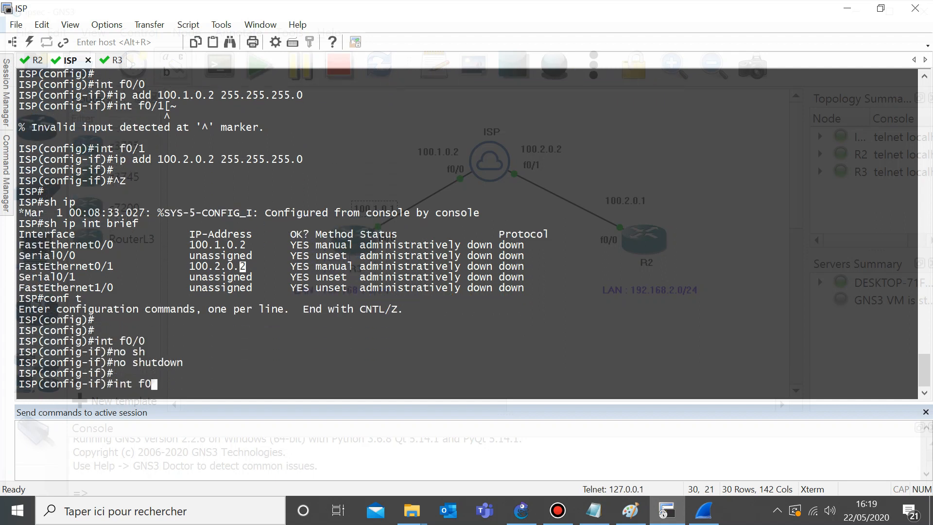
{"action": "type", "text": "1"}
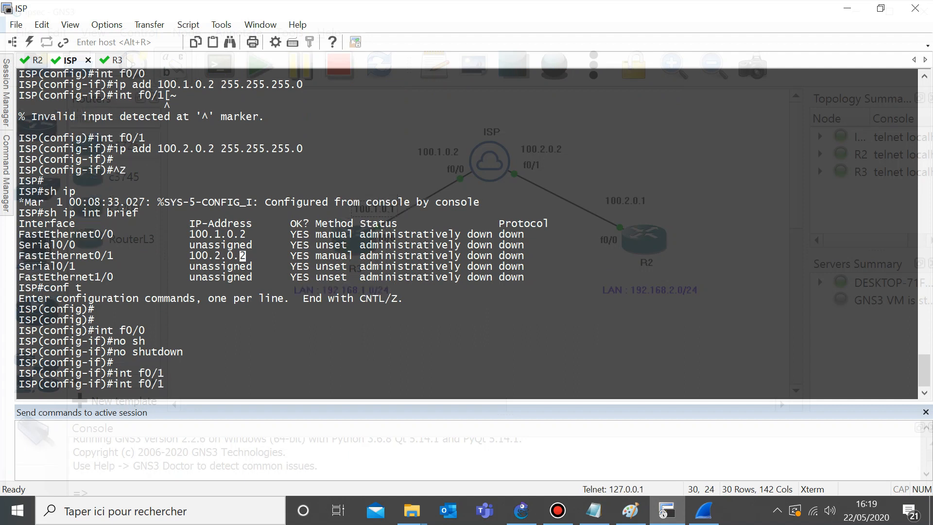
{"action": "key", "text": "Return"}
{"action": "type", "text": "no sh"}
{"action": "key", "text": "Tab"}
{"action": "key", "text": "Return"}
{"action": "key", "text": "Return"}
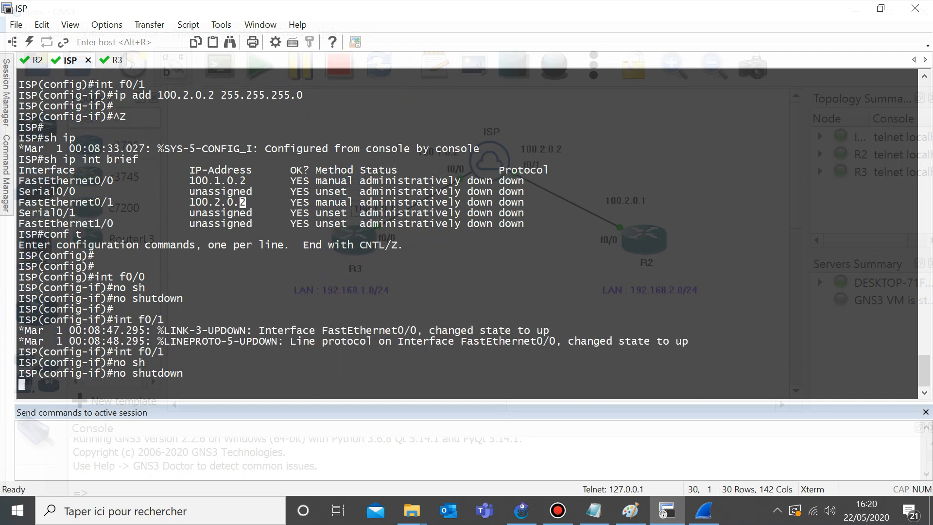
{"action": "key", "text": "ctrl+z"}
{"action": "key", "text": "Return"}
{"action": "key", "text": "Return"}
{"action": "key", "text": "Return"}
Step: Add a static route on ISP to 192.168.1.0 with mask 255.255.255.255 and next hop 100.1.0.1
{"action": "type", "text": "cponf t"}
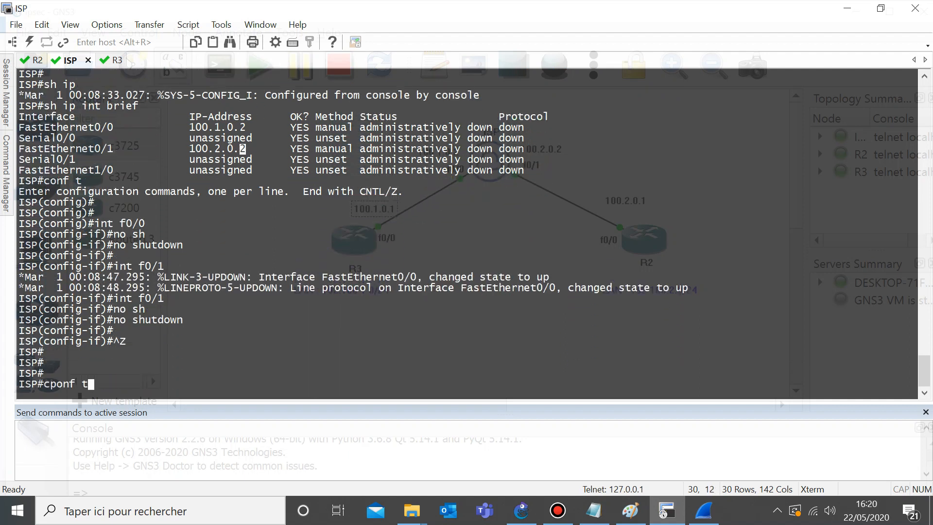
{"action": "key", "text": "Return"}
{"action": "key", "text": "Return"}
{"action": "key", "text": "Return"}
{"action": "key", "text": "Return"}
{"action": "type", "text": "conf t"}
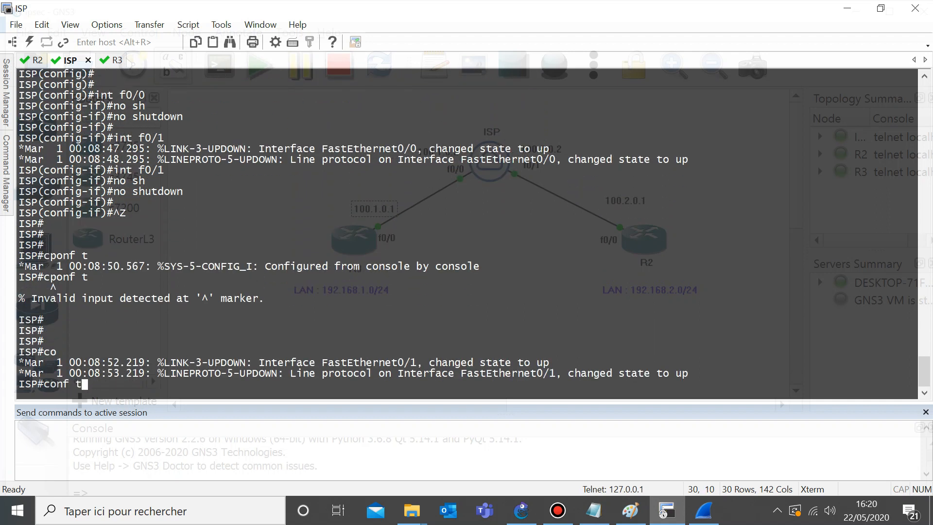
{"action": "key", "text": "Return"}
{"action": "key", "text": "Return"}
{"action": "type", "text": "ip r"}
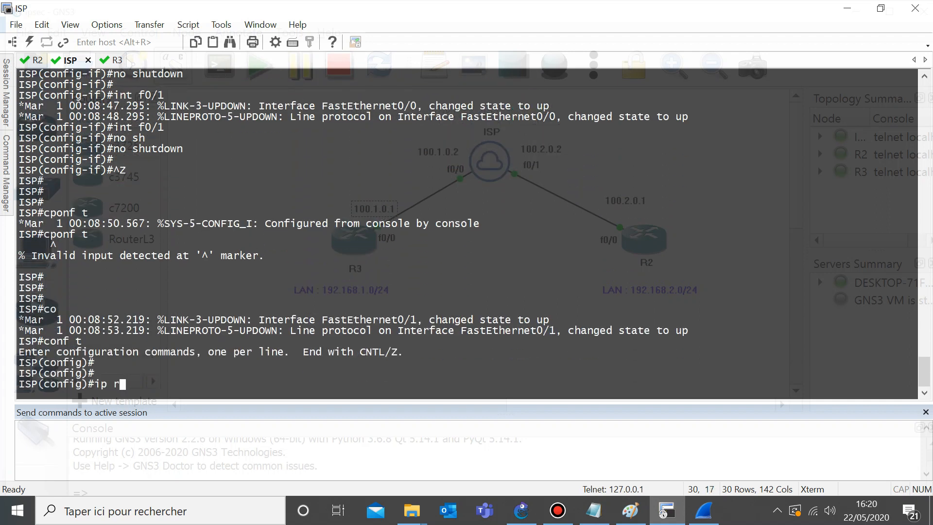
{"action": "type", "text": "oute 192.16"}
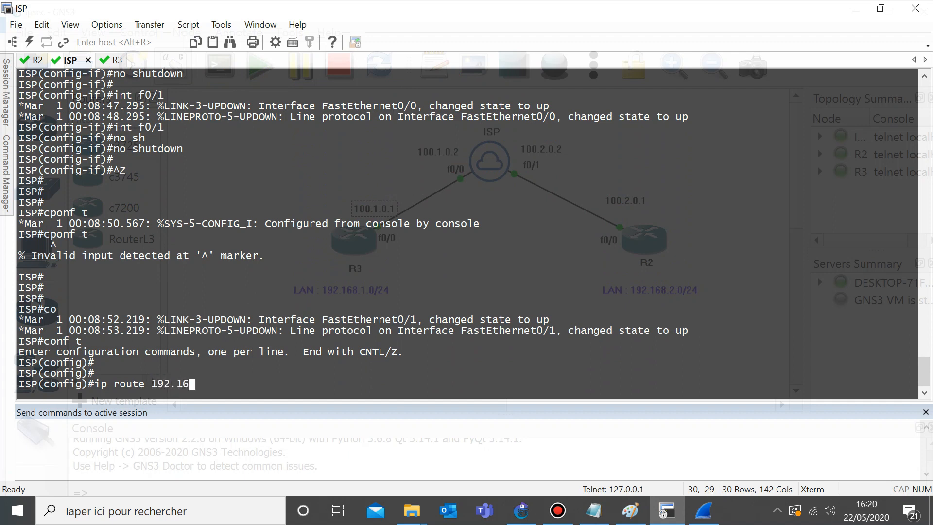
{"action": "type", "text": "8.0"}
{"action": "type", "text": ".0 255.255.255 1"}
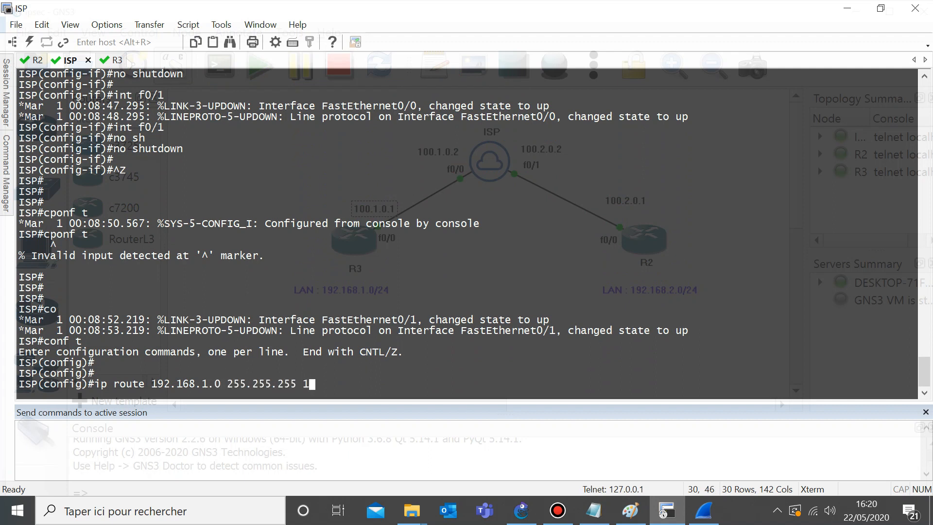
{"action": "type", "text": "00.1.0.1"}
{"action": "key", "text": "Return"}
{"action": "key", "text": "Up"}
{"action": "key", "text": "Left"}
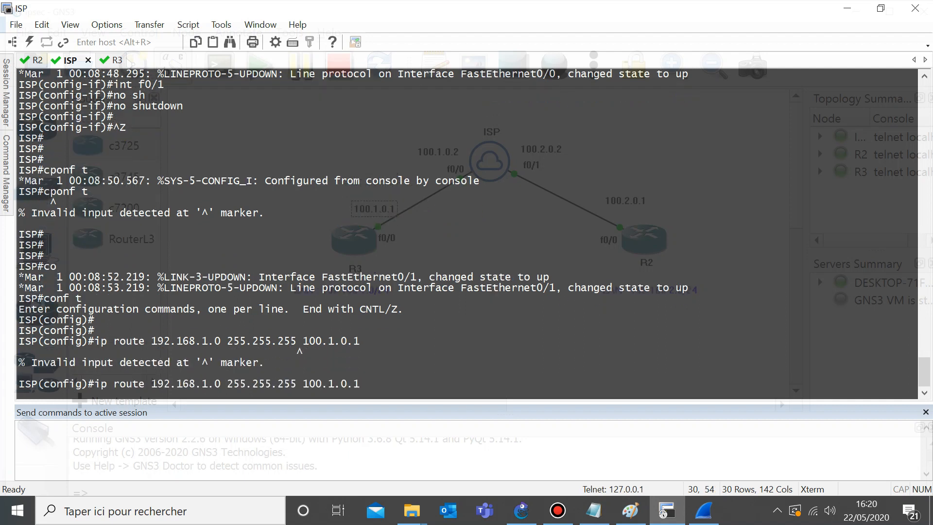
{"action": "type", "text": ".255"}
{"action": "key", "text": "Return"}
Step: Add a static route on ISP to 192.168.2.0 with mask 255.255.255.255 and next hop 100.2.0.1, and leave configuration mode
{"action": "key", "text": "Up"}
{"action": "key", "text": "Left"}
{"action": "key", "text": "Left"}
{"action": "key", "text": "Left"}
{"action": "key", "text": "Left"}
{"action": "key", "text": "Left"}
{"action": "key", "text": "Left"}
{"action": "key", "text": "Left"}
{"action": "key", "text": "Left"}
{"action": "key", "text": "Left"}
{"action": "key", "text": "Left"}
{"action": "key", "text": "Left"}
{"action": "key", "text": "Left"}
{"action": "key", "text": "Left"}
{"action": "key", "text": "Left"}
{"action": "key", "text": "Left"}
{"action": "key", "text": "Left"}
{"action": "key", "text": "Left"}
{"action": "key", "text": "Left"}
{"action": "key", "text": "Left"}
{"action": "key", "text": "Left"}
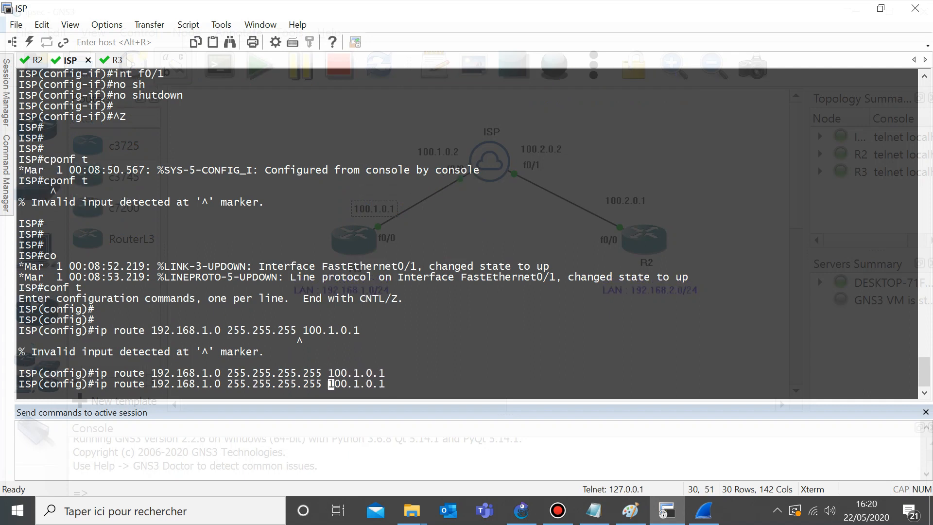
{"action": "key", "text": "BackSpace"}
{"action": "type", "text": "2"}
{"action": "key", "text": "Right"}
{"action": "key", "text": "Right"}
{"action": "key", "text": "Right"}
{"action": "key", "text": "Right"}
{"action": "key", "text": "Right"}
{"action": "key", "text": "Right"}
{"action": "key", "text": "Right"}
{"action": "key", "text": "Right"}
{"action": "key", "text": "Right"}
{"action": "key", "text": "Right"}
{"action": "key", "text": "Right"}
{"action": "key", "text": "Right"}
{"action": "key", "text": "Right"}
{"action": "key", "text": "Right"}
{"action": "key", "text": "Right"}
{"action": "key", "text": "Right"}
{"action": "key", "text": "Right"}
{"action": "key", "text": "Right"}
{"action": "key", "text": "Right"}
{"action": "key", "text": "Right"}
{"action": "key", "text": "Right"}
{"action": "key", "text": "Right"}
{"action": "key", "text": "Right"}
{"action": "key", "text": "Right"}
{"action": "key", "text": "Return"}
{"action": "key", "text": "Return"}
{"action": "key", "text": "Return"}
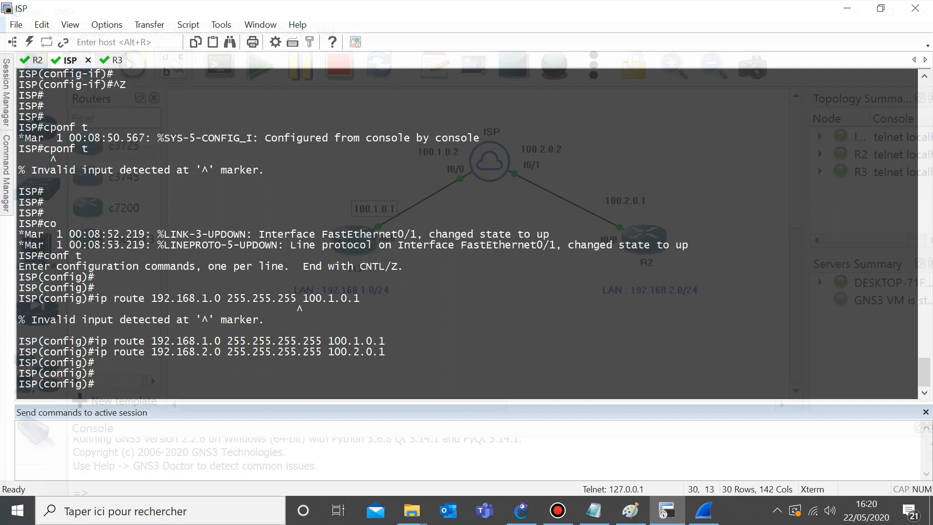
{"action": "key", "text": "ctrl+z"}
{"action": "key", "text": "Return"}
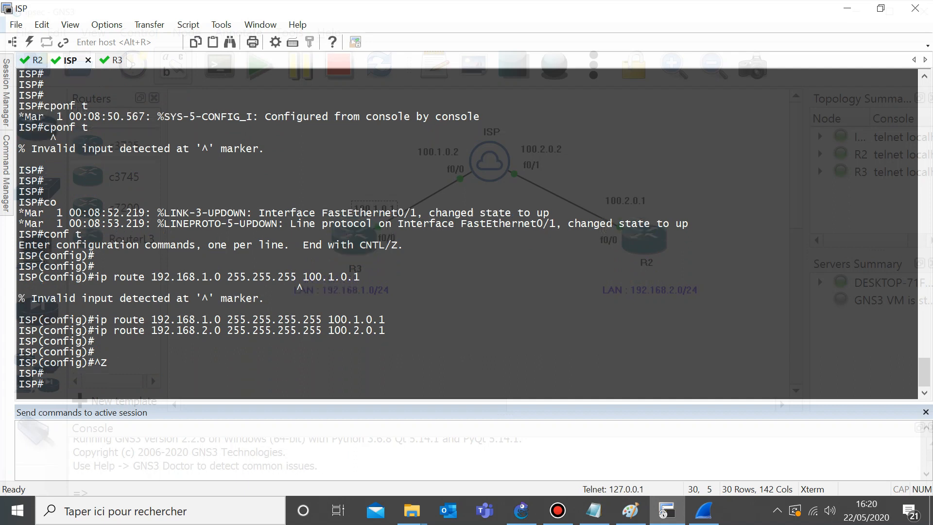
Step: Return R3 to privileged mode and ping the ISP's near interface at 100.1.0.2
{"action": "key", "text": "ctrl+Tab"}
{"action": "key", "text": "ctrl+Tab"}
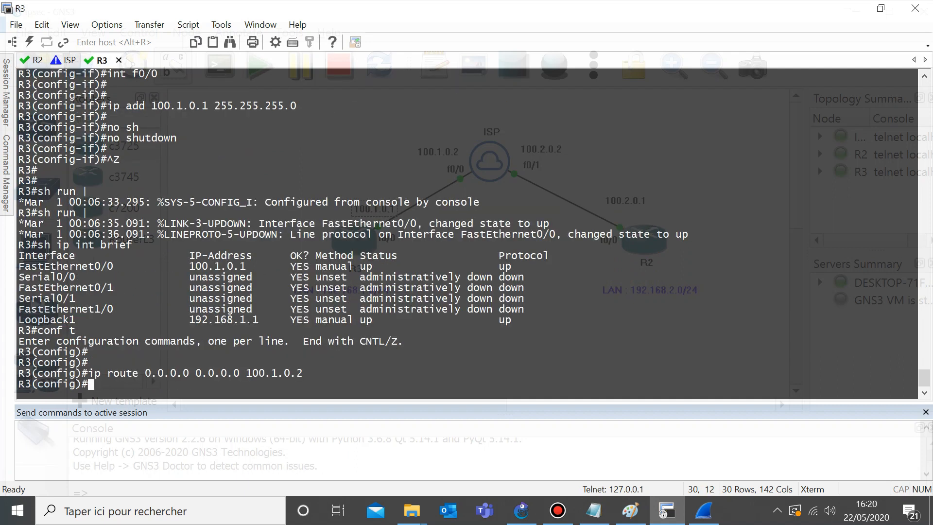
{"action": "key", "text": "ctrl+z"}
{"action": "key", "text": "Return"}
{"action": "key", "text": "Return"}
{"action": "key", "text": "Return"}
{"action": "key", "text": "Return"}
{"action": "type", "text": "p"}
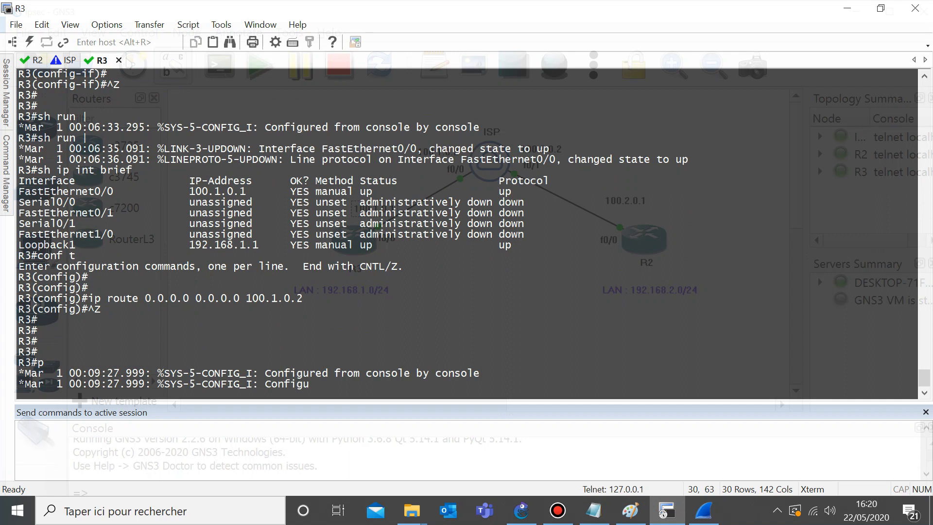
{"action": "type", "text": "i nng 1"}
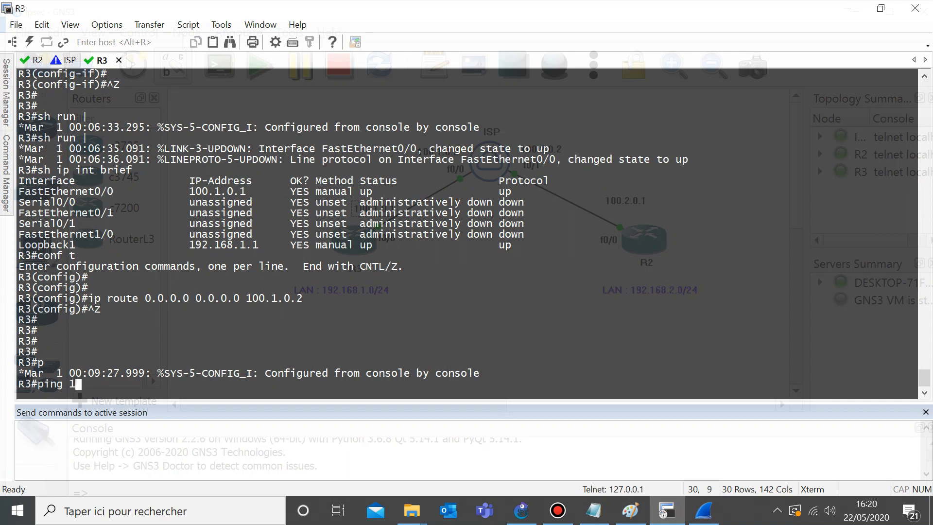
{"action": "type", "text": "00.1.0.2"}
{"action": "key", "text": "Return"}
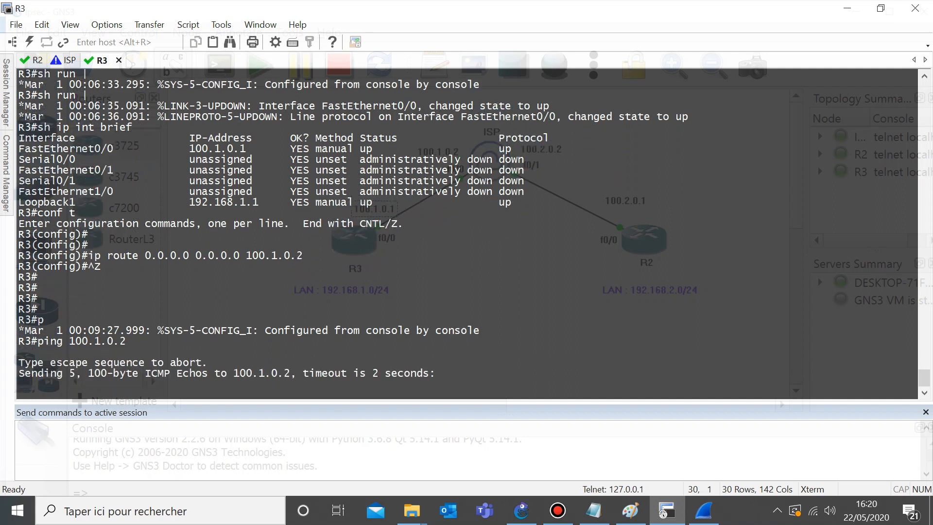
Step: Check the addressing in the GNS3 topology and ping the ISP's far interface at 100.2.0.2 from R3
{"action": "left_click", "coordinate": [522, 510]}
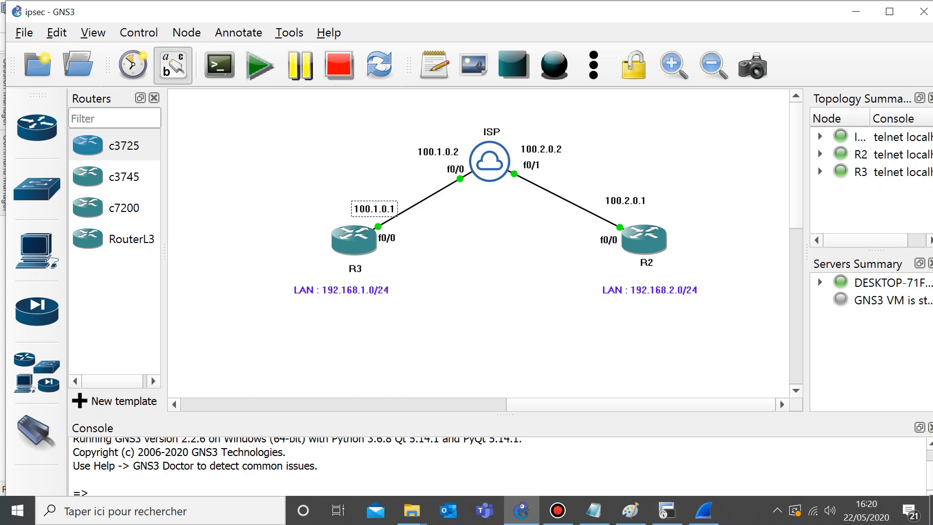
{"action": "left_click", "coordinate": [667, 511]}
{"action": "key", "text": "Up"}
{"action": "key", "text": "Left"}
{"action": "key", "text": "Left"}
{"action": "key", "text": "Left"}
{"action": "key", "text": "Left"}
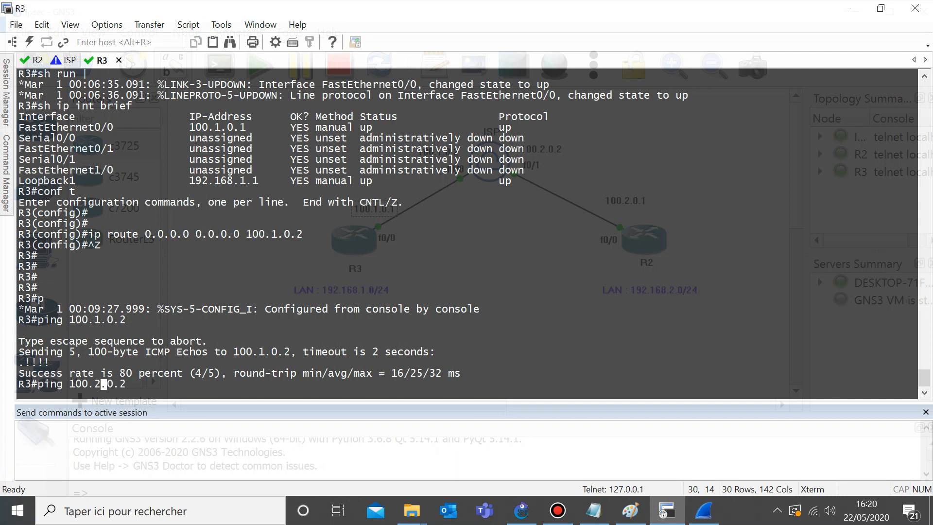
{"action": "type", "text": "2"}
{"action": "key", "text": "Return"}
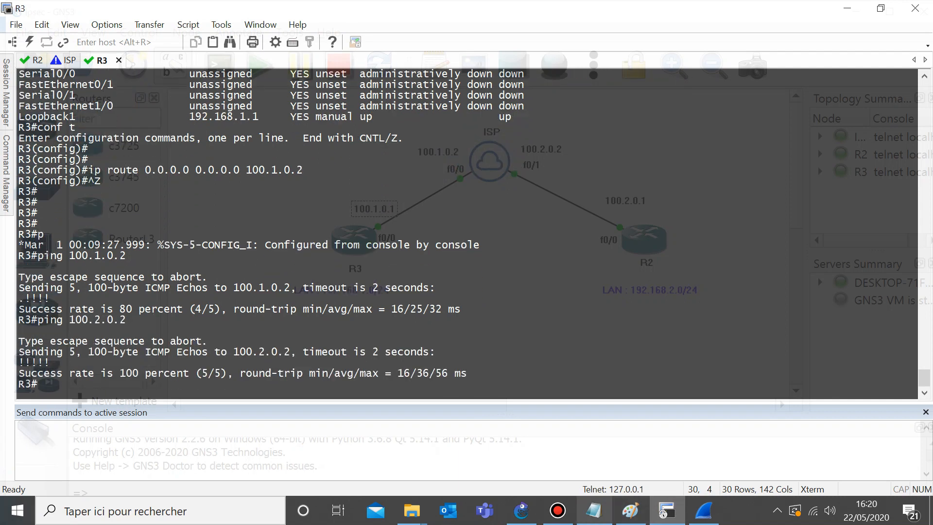
Step: Ping R2's WAN interface at 100.2.0.1 from the R3 console
{"action": "left_click", "coordinate": [520, 510]}
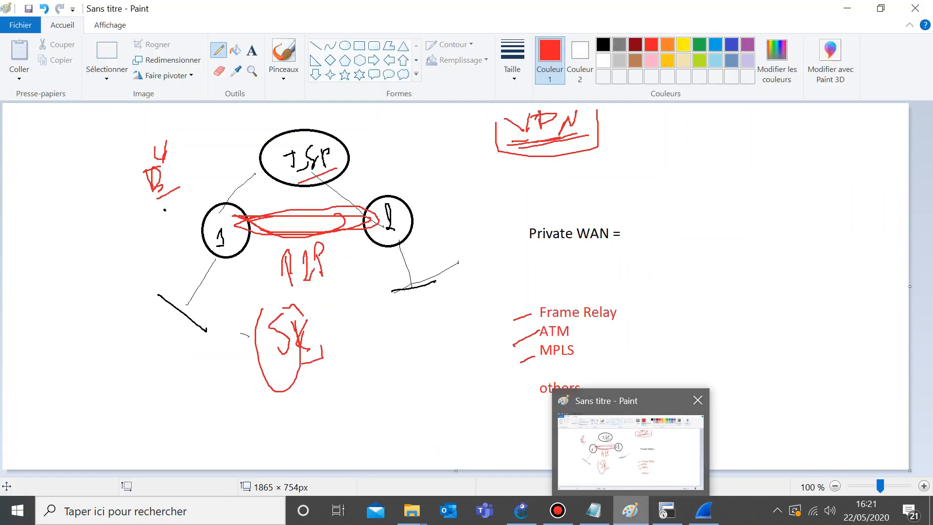
{"action": "left_click", "coordinate": [665, 511]}
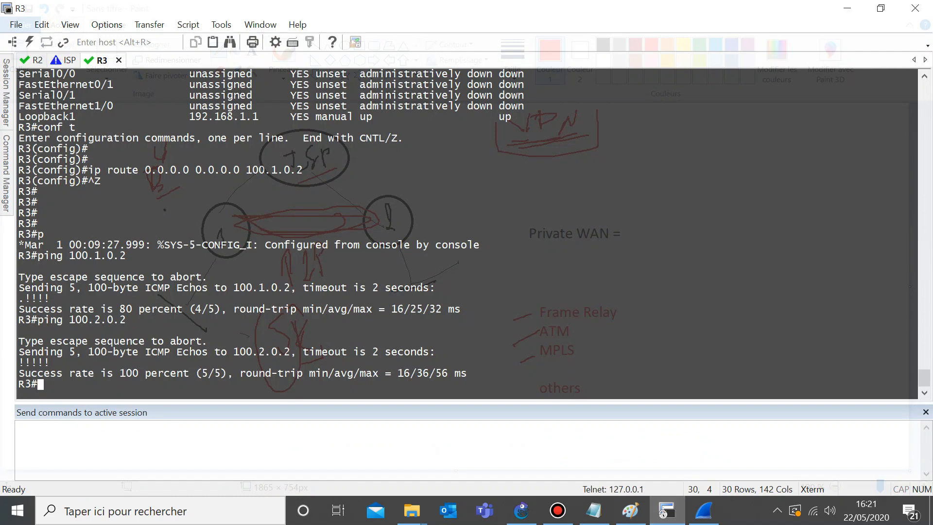
{"action": "key", "text": "Up"}
{"action": "key", "text": "BackSpace"}
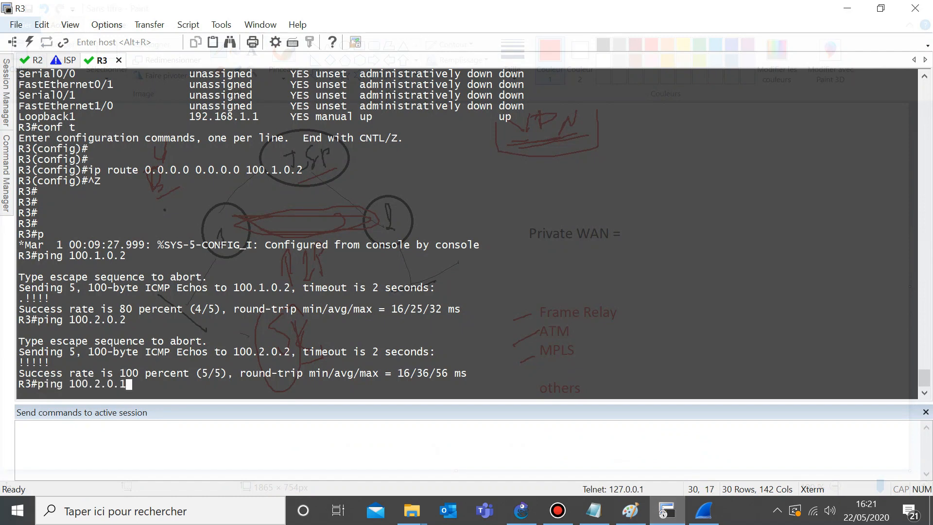
{"action": "type", "text": "1"}
{"action": "key", "text": "Return"}
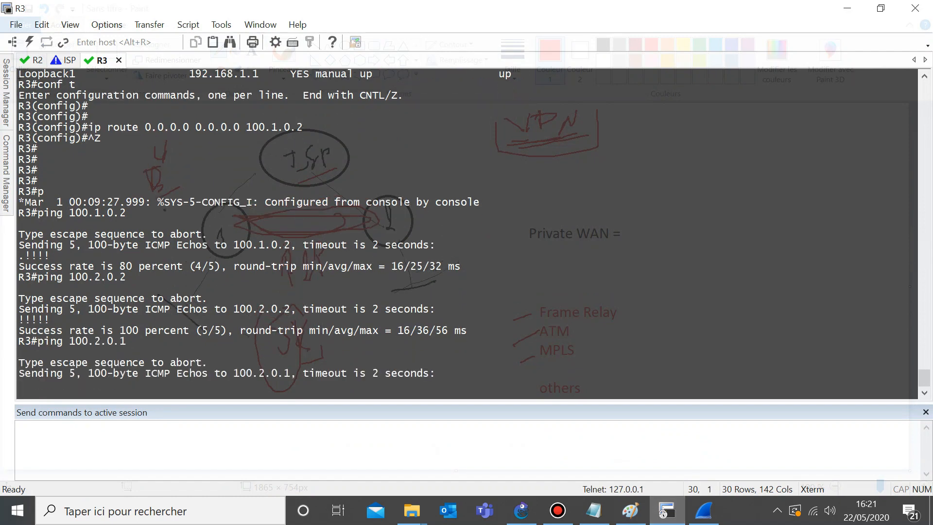
Step: Check the LAN addressing in the GNS3 topology and ping 192.168.2.1 from R3 with loopback 1 as the source
{"action": "left_click", "coordinate": [521, 512]}
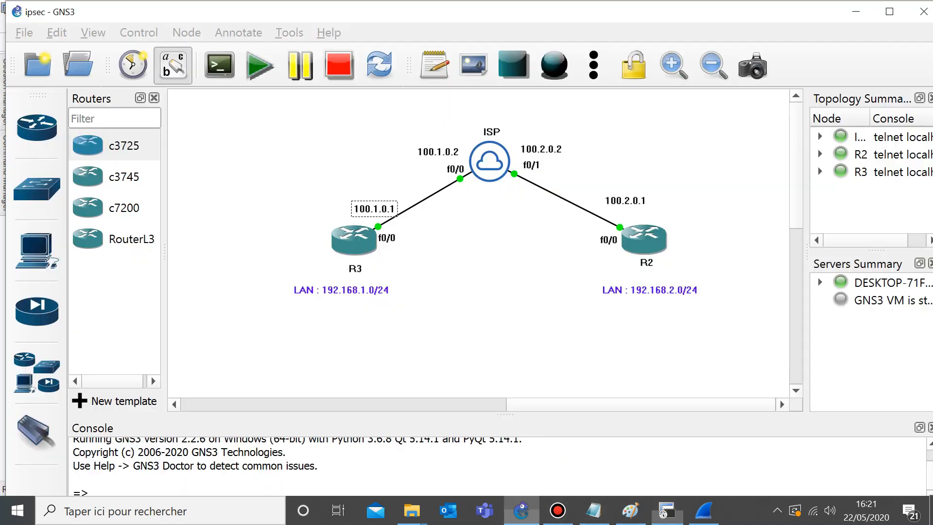
{"action": "left_click", "coordinate": [665, 511]}
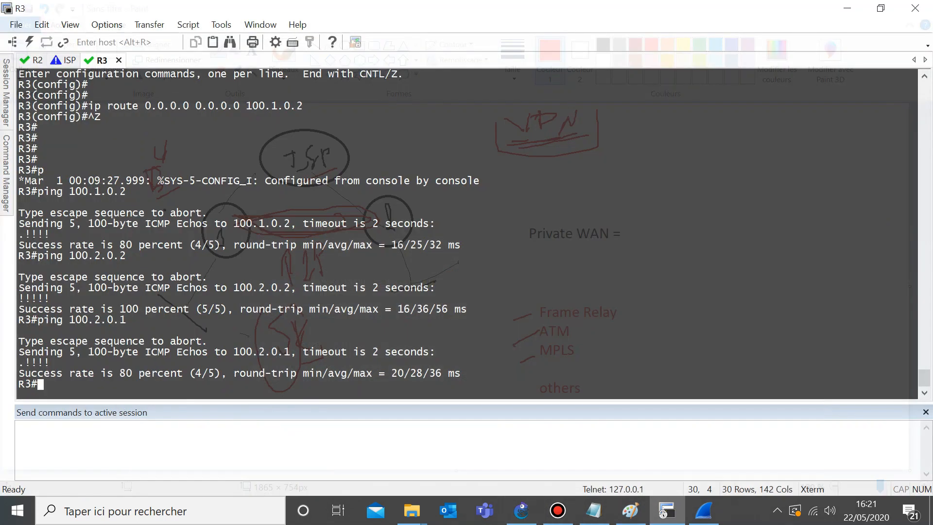
{"action": "key", "text": "Return"}
{"action": "key", "text": "Return"}
{"action": "key", "text": "Return"}
{"action": "type", "text": "ping"}
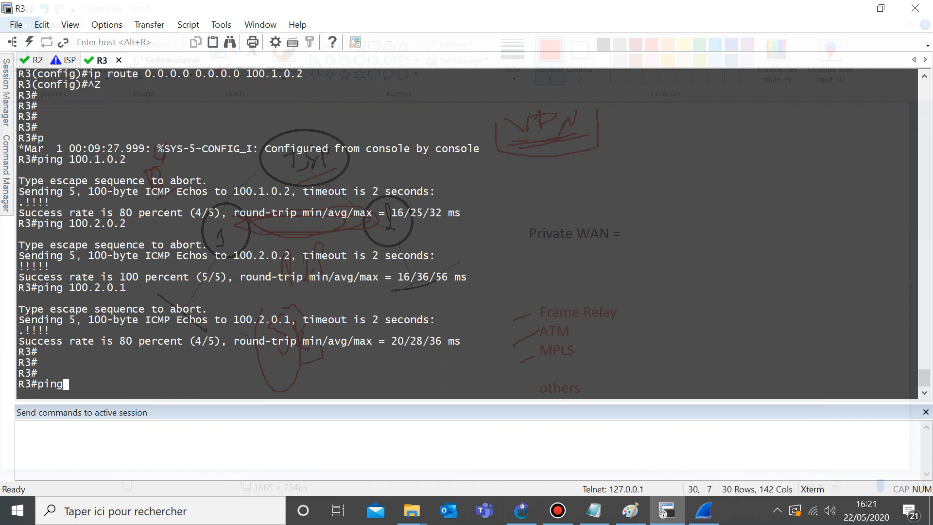
{"action": "type", "text": "  192.168.2.1 sou"}
{"action": "key", "text": "Tab"}
{"action": "type", "text": "lo"}
{"action": "key", "text": "Tab"}
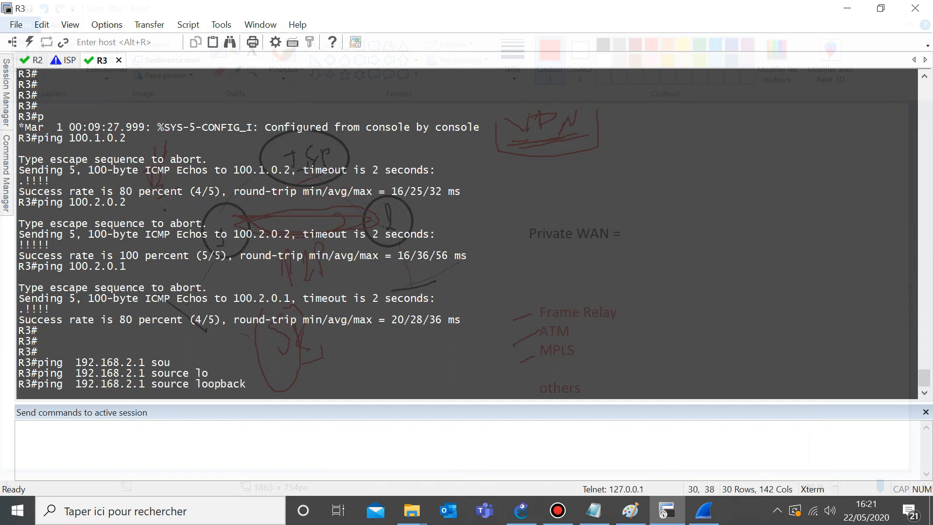
{"action": "type", "text": "1"}
{"action": "key", "text": "Return"}
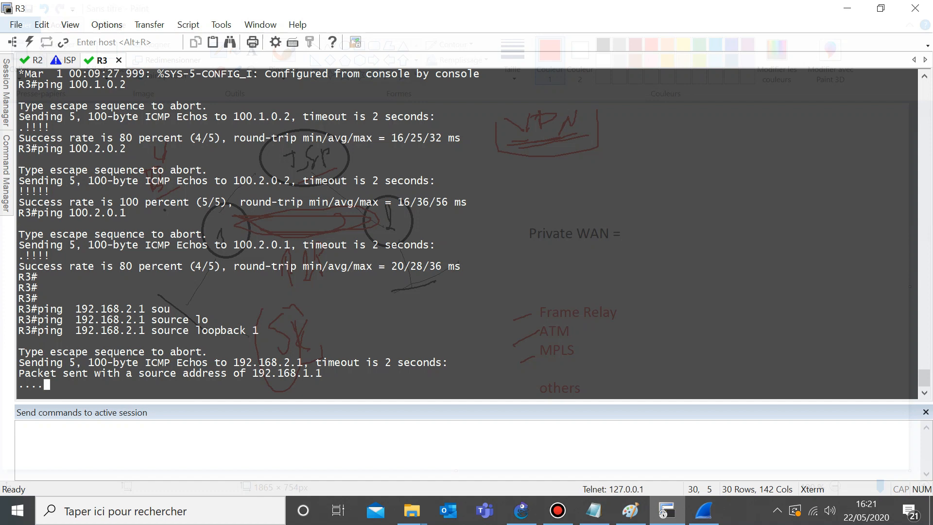
{"action": "key", "text": "Return"}
{"action": "key", "text": "Return"}
{"action": "key", "text": "Return"}
{"action": "key", "text": "Return"}
{"action": "key", "text": "Return"}
{"action": "key", "text": "Return"}
{"action": "key", "text": "Return"}
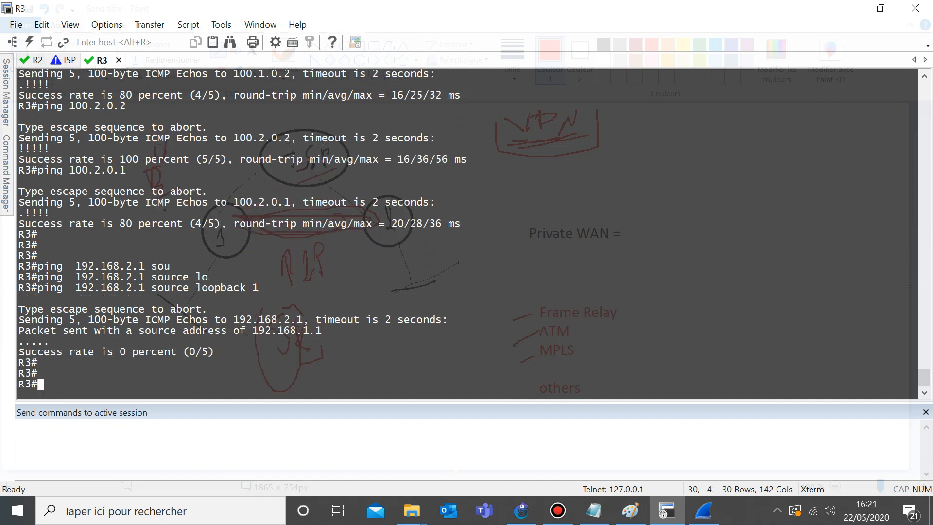
Step: List R3's interfaces with show ip int brief and inspect the Loopback1 and FastEthernet0/0 addresses
{"action": "type", "text": "sh "}
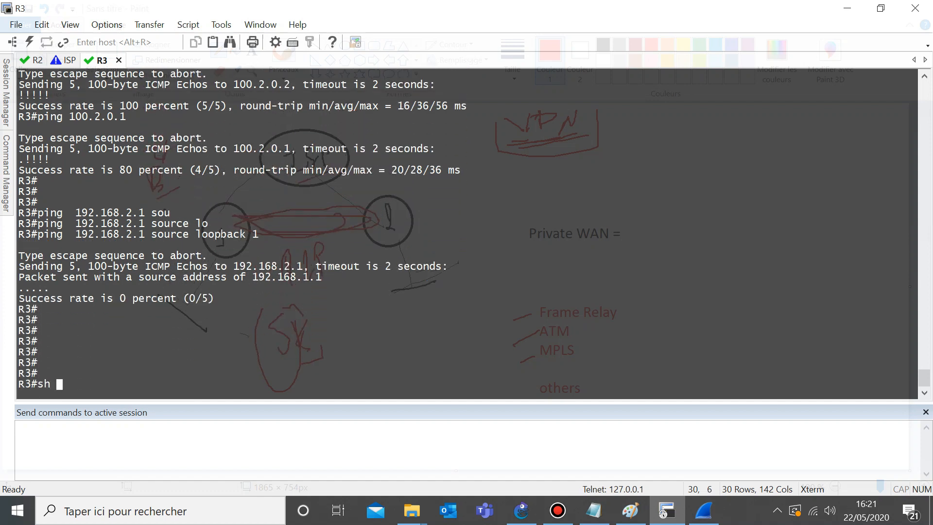
{"action": "type", "text": "ip int brief"}
{"action": "key", "text": "Return"}
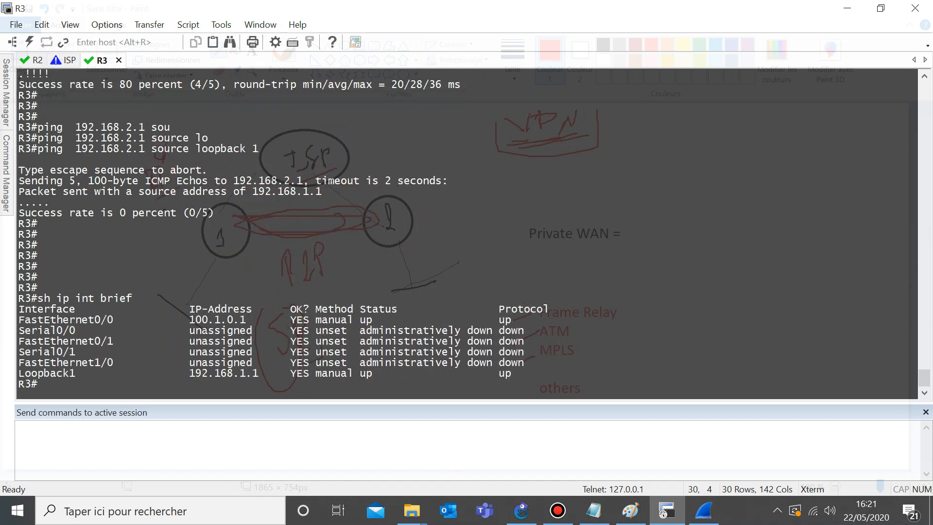
{"action": "triple_click", "coordinate": [237, 373]}
{"action": "left_click", "coordinate": [236, 373]}
{"action": "double_click", "coordinate": [217, 320]}
Step: Display the ISP router's routing table and examine the static routes to 192.168.1.0 and 192.168.2.0
{"action": "left_click", "coordinate": [66, 60]}
{"action": "type", "text": "sh ru"}
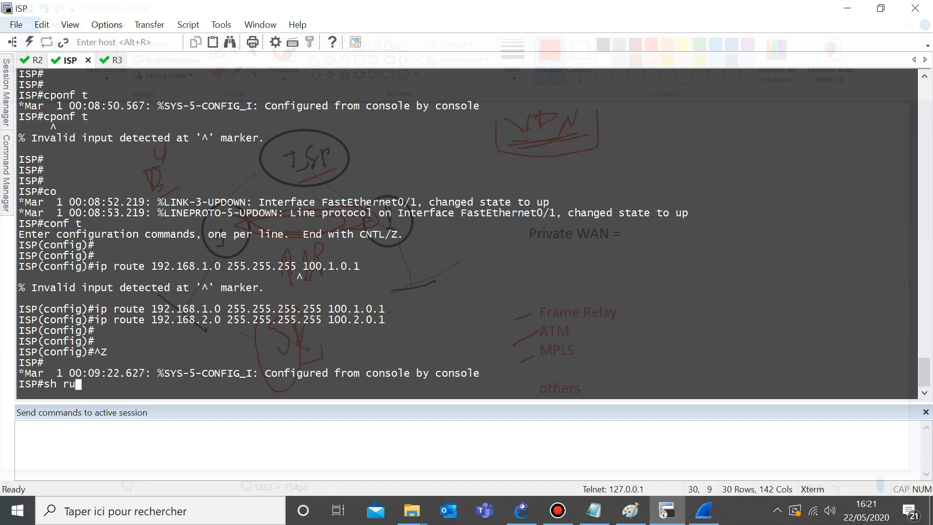
{"action": "key", "text": "BackSpace"}
{"action": "key", "text": "BackSpace"}
{"action": "key", "text": "BackSpace"}
{"action": "type", "text": "ip route"}
{"action": "key", "text": "Return"}
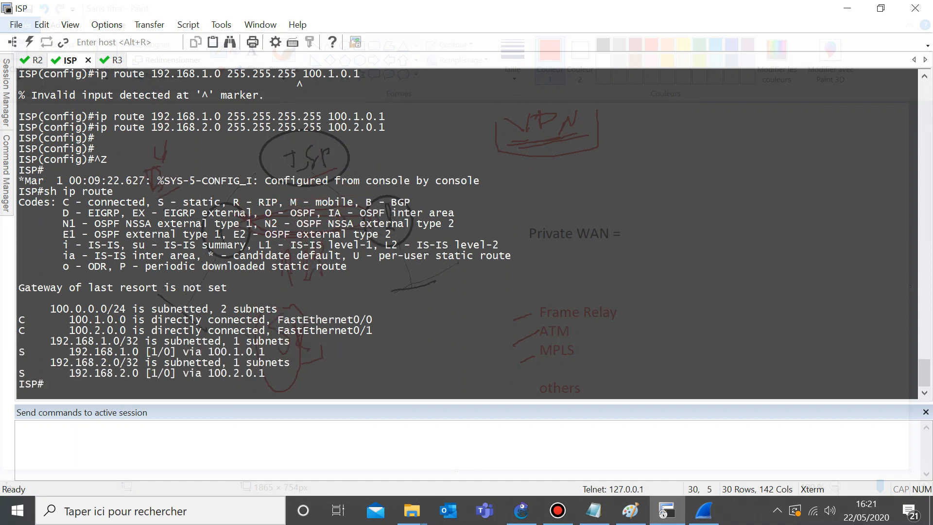
{"action": "triple_click", "coordinate": [122, 351]}
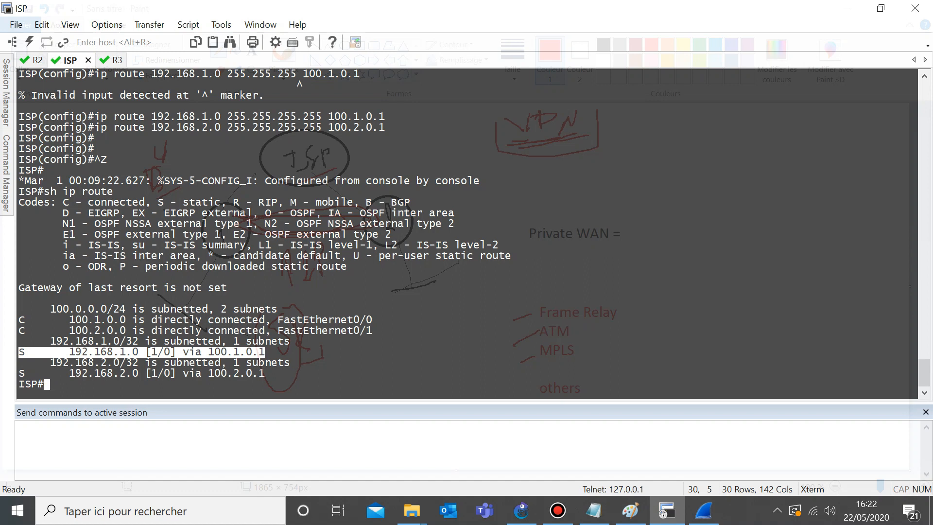
{"action": "triple_click", "coordinate": [116, 373]}
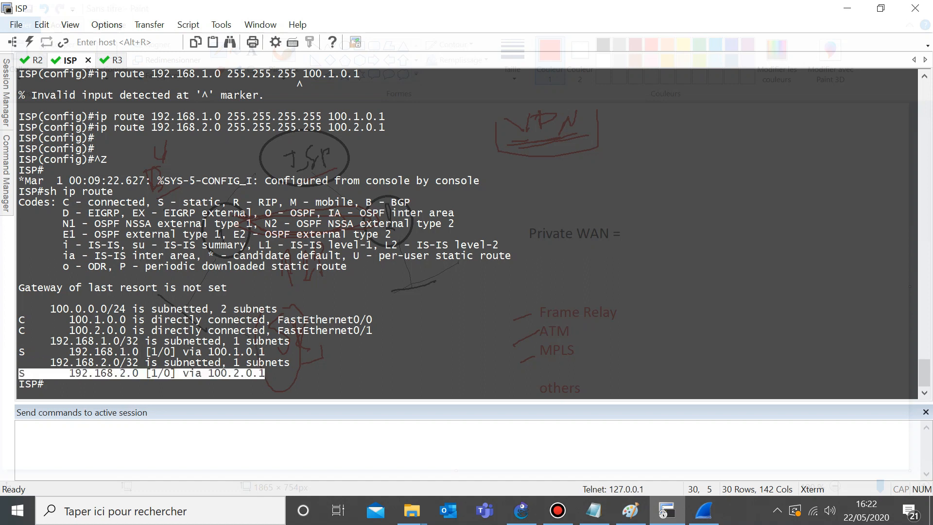
{"action": "double_click", "coordinate": [192, 373]}
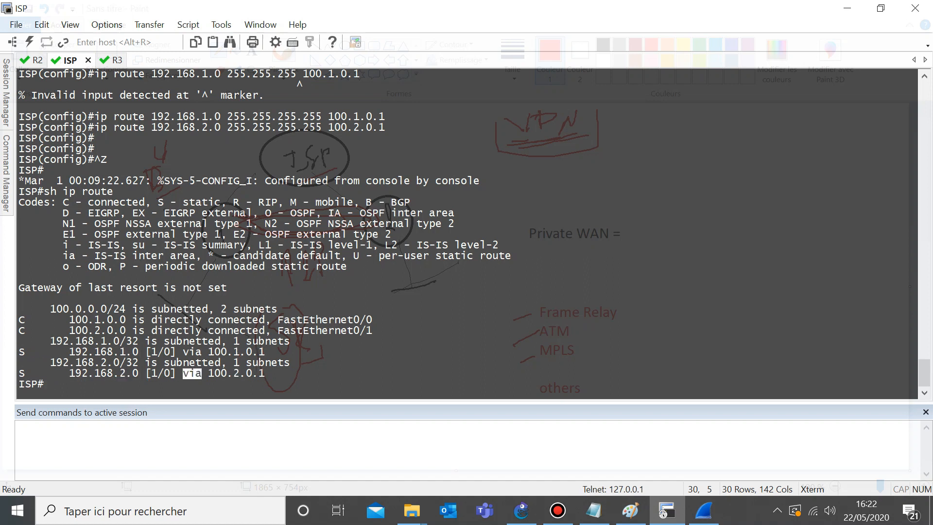
{"action": "left_click", "coordinate": [192, 373]}
Step: Ping R3's loopback at 192.168.1.1 and its WAN interface at 100.1.0.1 from the ISP router
{"action": "type", "text": "pi"}
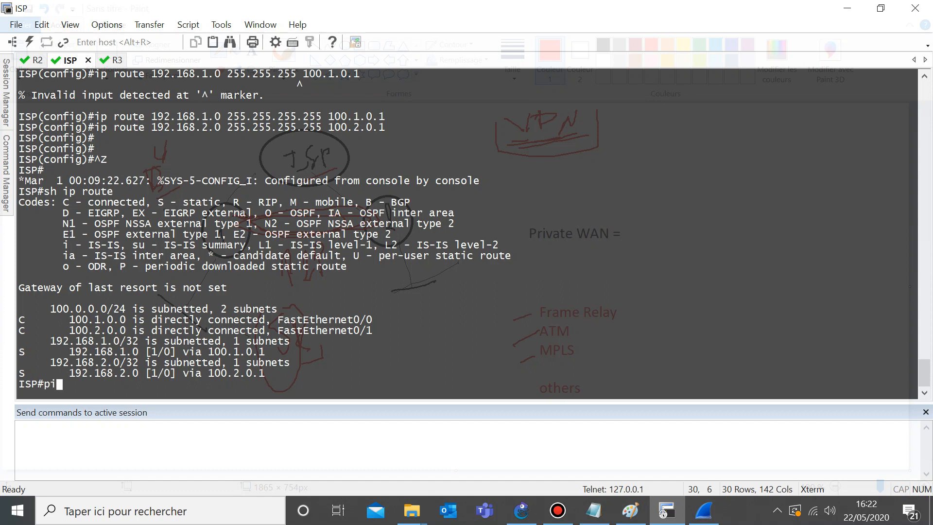
{"action": "type", "text": "ng 192.168.1.1"}
{"action": "key", "text": "Return"}
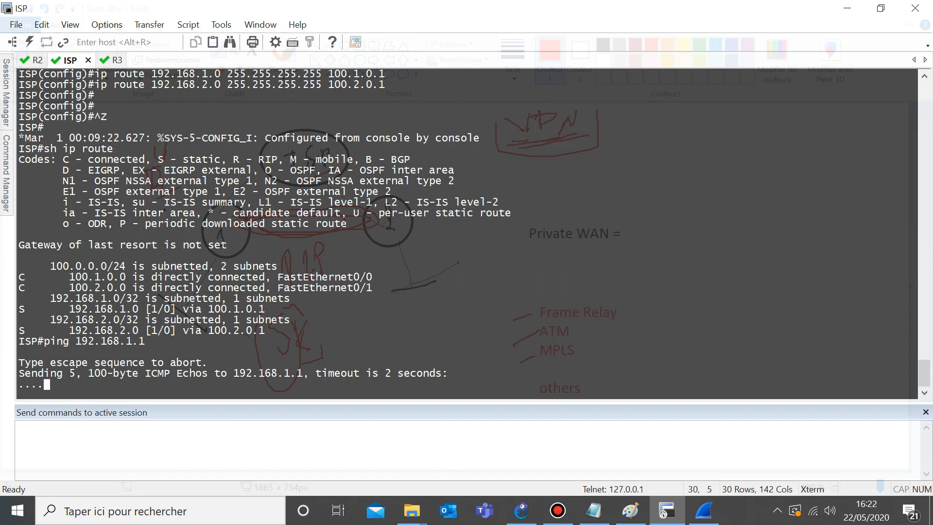
{"action": "type", "text": "ping 100.1.0.1"}
{"action": "key", "text": "Return"}
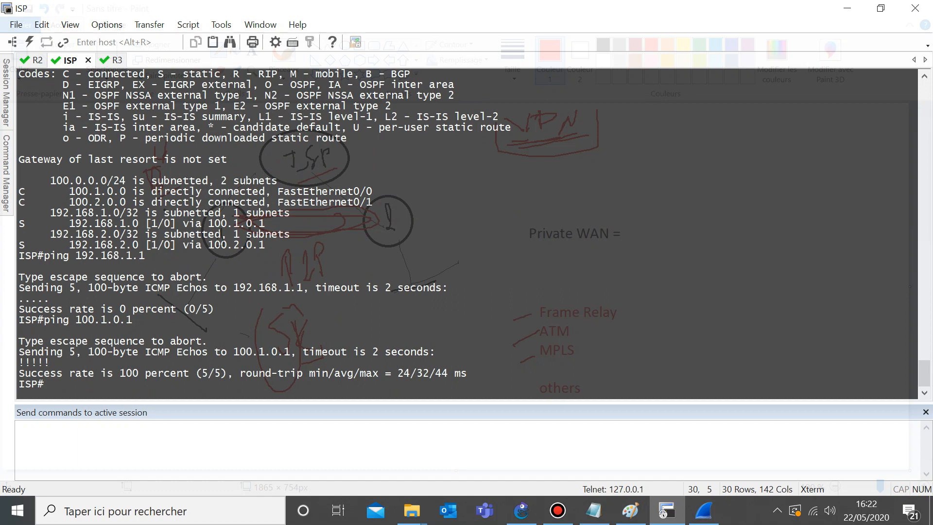
Step: Review R3's FastEthernet0/0 and Loopback1 addresses, and ping 192.168.2.1 from the ISP router
{"action": "key", "text": "ctrl+Tab"}
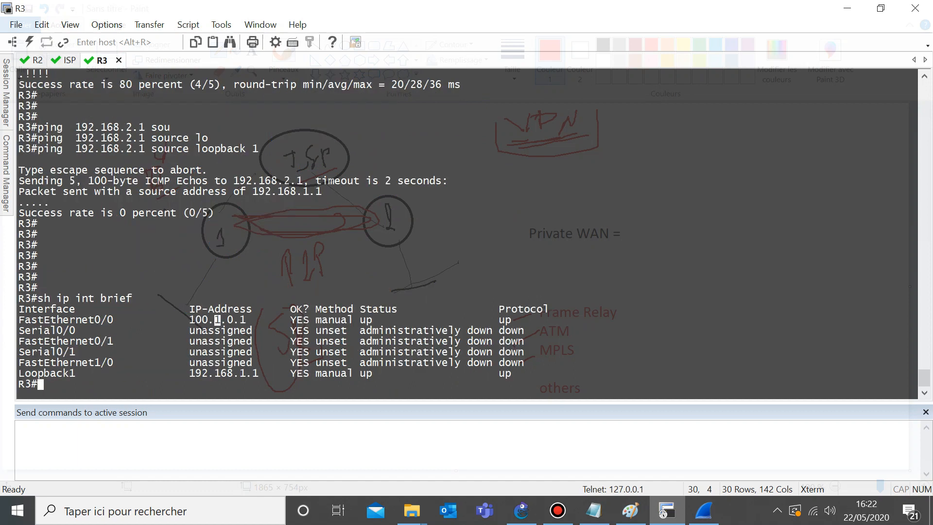
{"action": "triple_click", "coordinate": [242, 320]}
{"action": "double_click", "coordinate": [243, 373]}
{"action": "triple_click", "coordinate": [242, 374]}
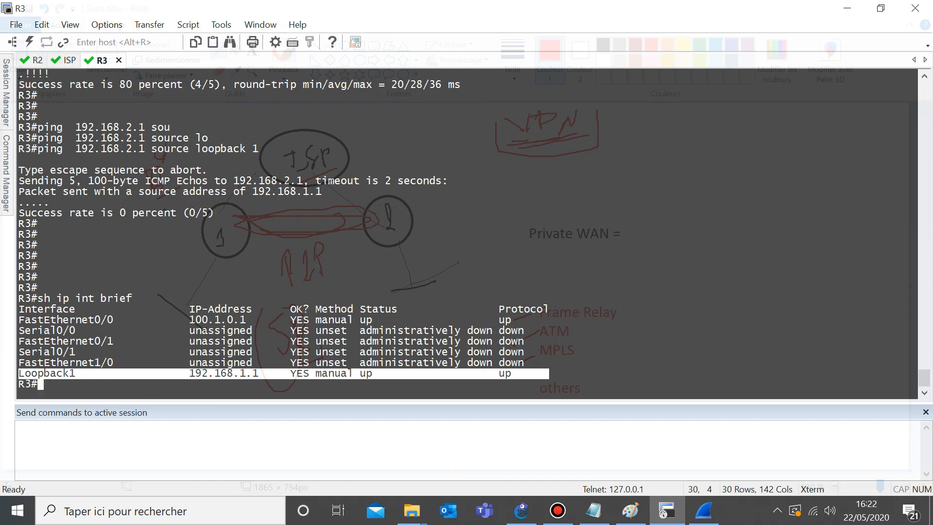
{"action": "left_click", "coordinate": [69, 60]}
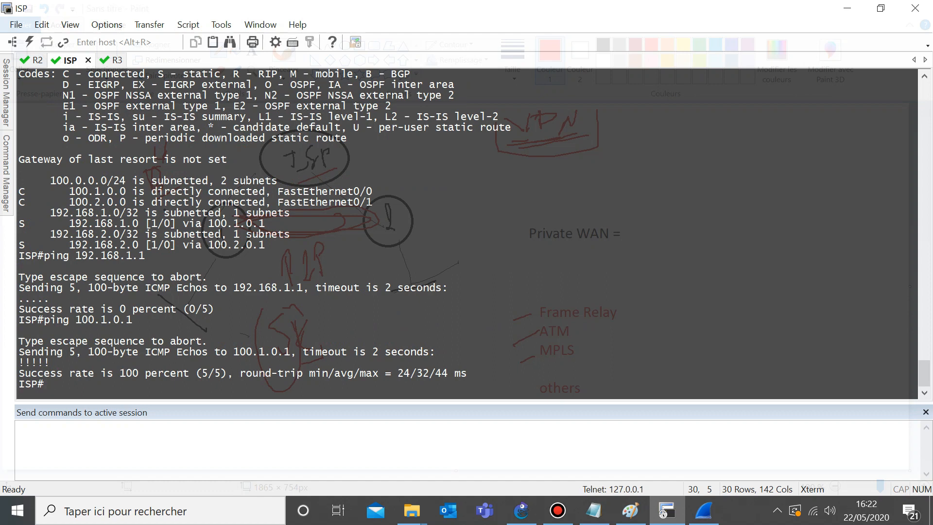
{"action": "key", "text": "Up"}
{"action": "key", "text": "Up"}
{"action": "key", "text": "Left"}
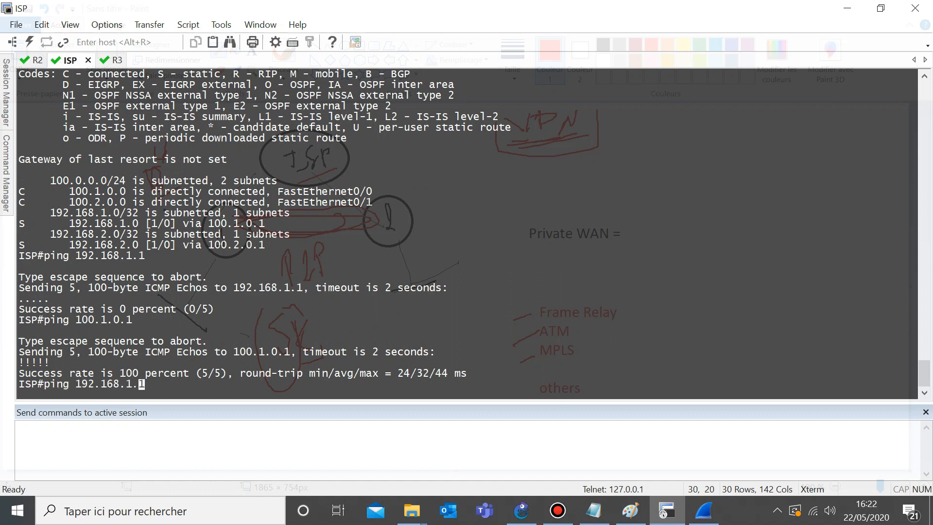
{"action": "key", "text": "Delete"}
{"action": "type", "text": "2"}
{"action": "key", "text": "Return"}
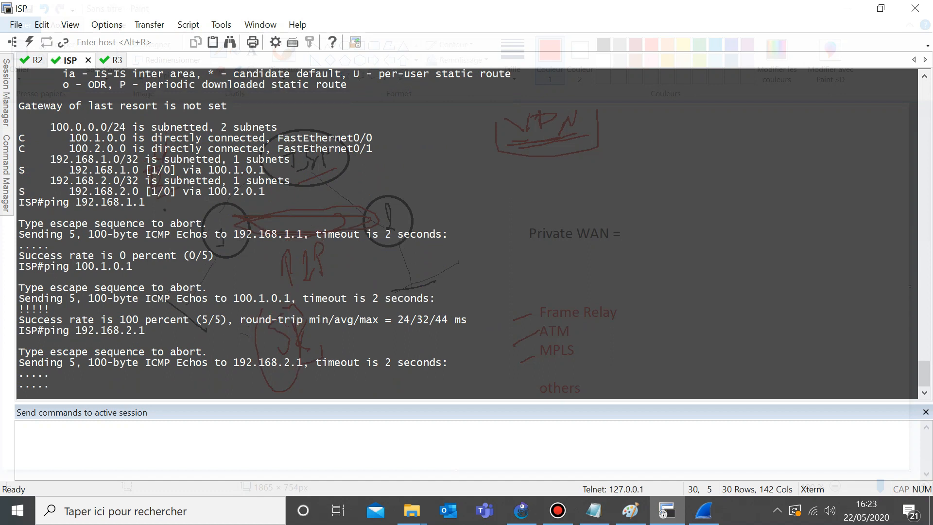
Step: Filter ISP's running configuration for the ip route lines and inspect the subnet mask of the 192.168.1.0 route
{"action": "type", "text": "sh run |"}
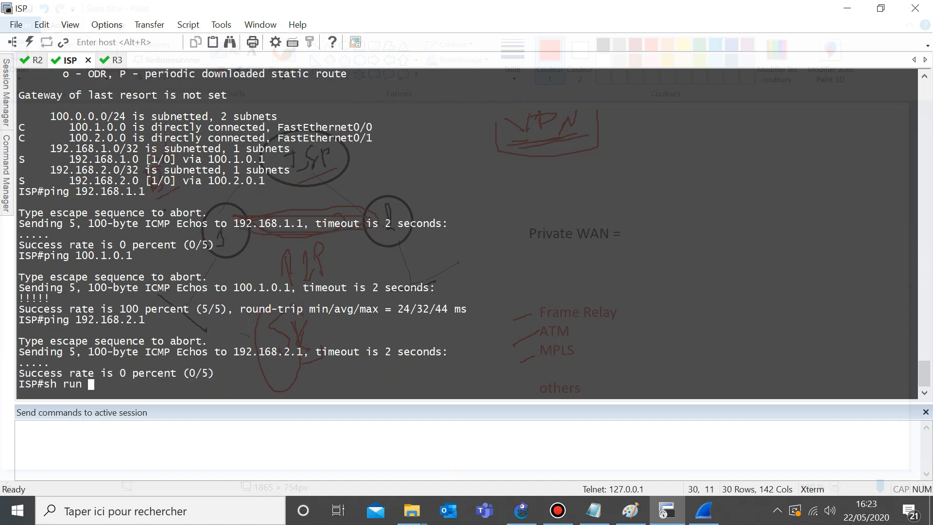
{"action": "type", "text": " in ip route"}
{"action": "key", "text": "Return"}
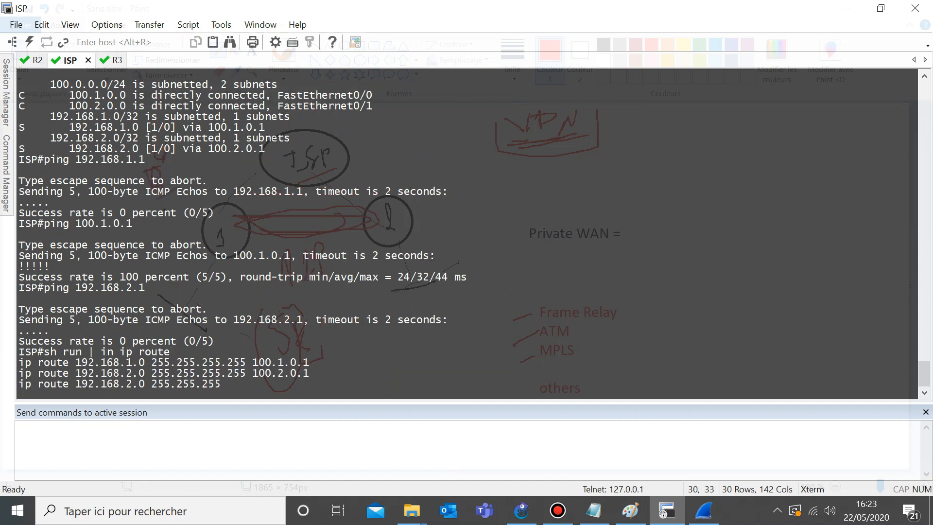
{"action": "left_click_drag", "start_coordinate": [246, 362], "coordinate": [158, 362]}
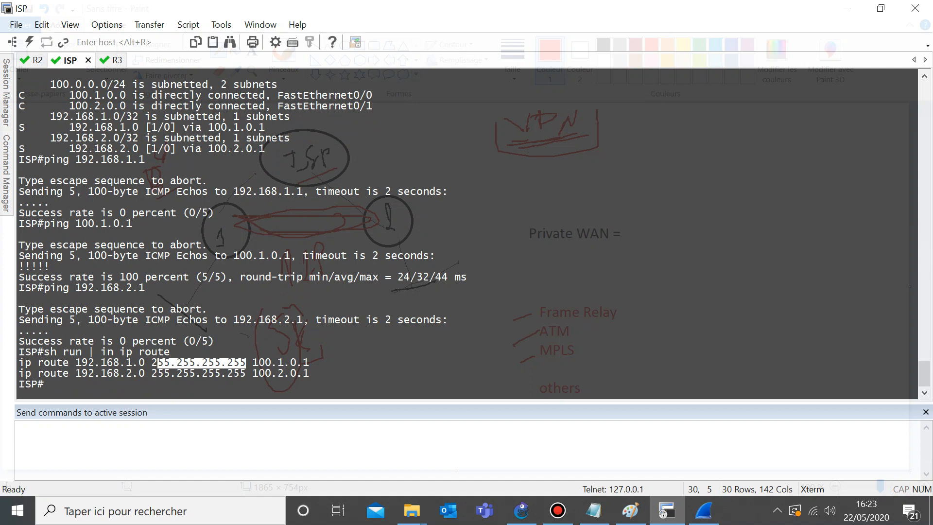
{"action": "left_click", "coordinate": [158, 363]}
Step: Enter ISP's configuration mode and remove the static route to 192.168.1.0 with mask 255.255.255.255 via 100.1.0.1
{"action": "type", "text": "conf t"}
{"action": "key", "text": "Return"}
{"action": "key", "text": "Return"}
{"action": "key", "text": "Return"}
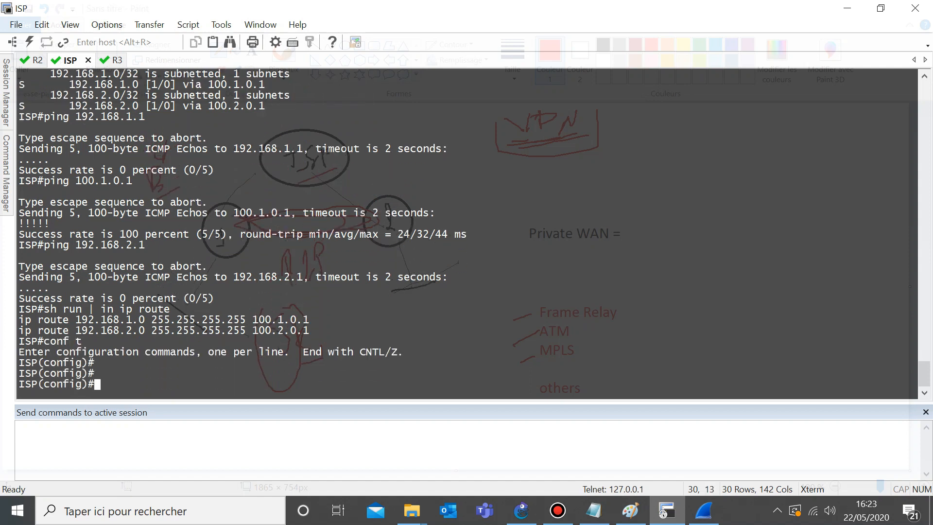
{"action": "type", "text": "no"}
{"action": "triple_click", "coordinate": [164, 319]}
{"action": "key", "text": "shift+Insert"}
{"action": "key", "text": "Return"}
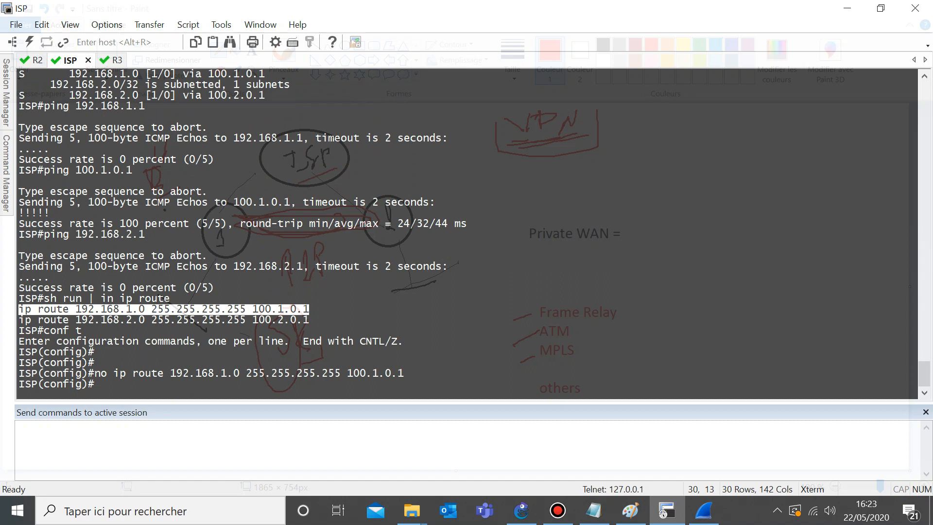
Step: Remove ISP's static route to 192.168.2.0 with mask 255.255.255.255 via 100.2.0.1
{"action": "type", "text": "no"}
{"action": "triple_click", "coordinate": [199, 320]}
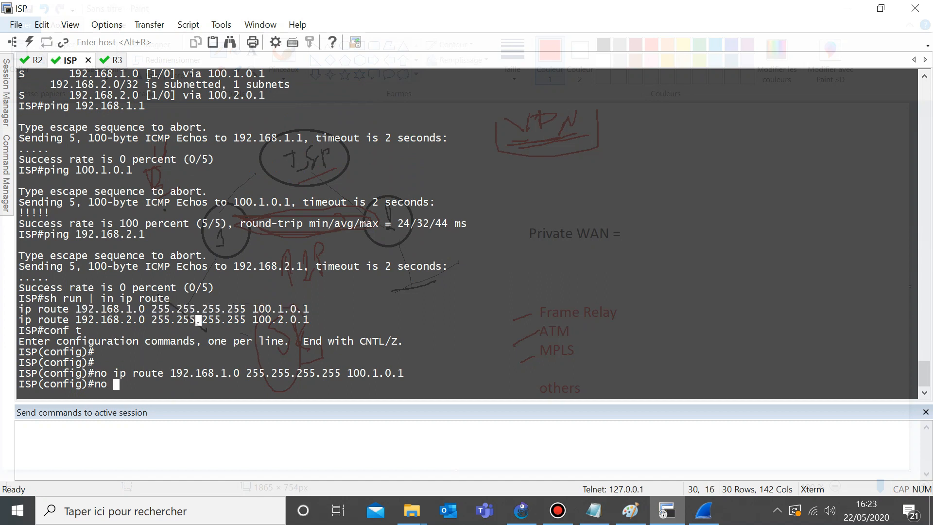
{"action": "key", "text": "shift+Insert"}
{"action": "key", "text": "Return"}
{"action": "key", "text": "Return"}
{"action": "key", "text": "Return"}
{"action": "key", "text": "Return"}
{"action": "key", "text": "Return"}
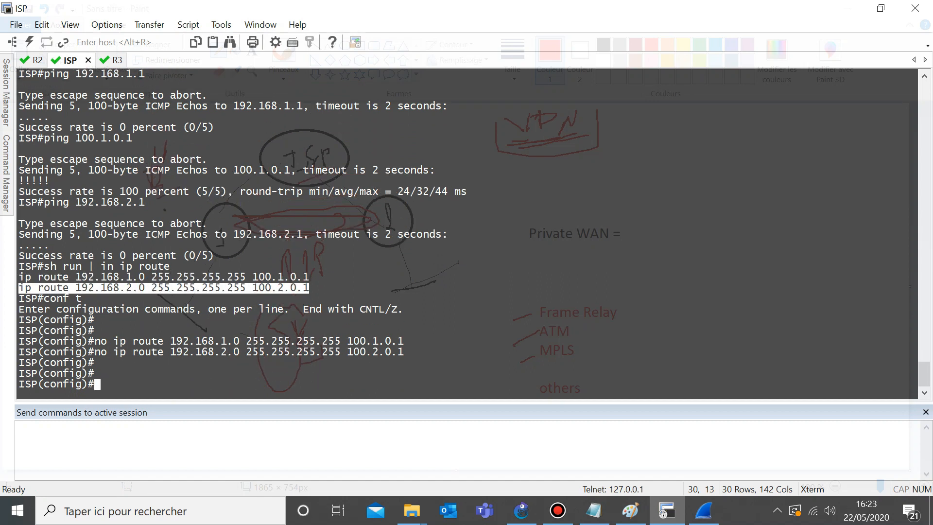
Step: Add a static route on ISP to 192.168.2.0 with mask 255.255.255.0 via 100.2.0.1
{"action": "key", "text": "Up"}
{"action": "key", "text": "Left"}
{"action": "key", "text": "Left"}
{"action": "key", "text": "Left"}
{"action": "key", "text": "Left"}
{"action": "key", "text": "Left"}
{"action": "key", "text": "Left"}
{"action": "key", "text": "Left"}
{"action": "key", "text": "Left"}
{"action": "key", "text": "Left"}
{"action": "key", "text": "Left"}
{"action": "key", "text": "Left"}
{"action": "key", "text": "Delete"}
{"action": "key", "text": "BackSpace"}
{"action": "key", "text": "BackSpace"}
{"action": "type", "text": "0"}
{"action": "key", "text": "Left"}
{"action": "key", "text": "Left"}
{"action": "key", "text": "Left"}
{"action": "key", "text": "Left"}
{"action": "key", "text": "Left"}
{"action": "key", "text": "Left"}
{"action": "key", "text": "Left"}
{"action": "key", "text": "Left"}
{"action": "key", "text": "Left"}
{"action": "key", "text": "Left"}
{"action": "key", "text": "Left"}
{"action": "key", "text": "Left"}
{"action": "key", "text": "Left"}
{"action": "key", "text": "Left"}
{"action": "key", "text": "Left"}
{"action": "key", "text": "Left"}
{"action": "key", "text": "Left"}
{"action": "key", "text": "Left"}
{"action": "key", "text": "Left"}
{"action": "key", "text": "Left"}
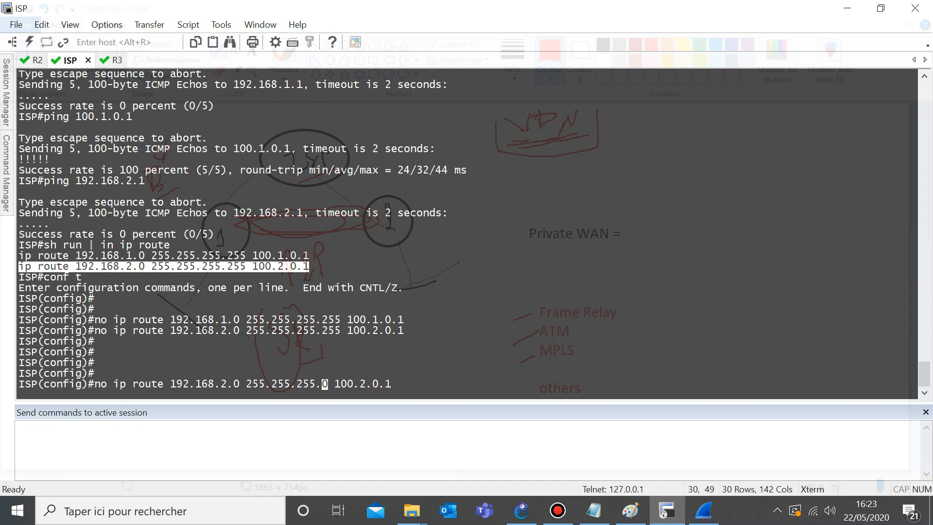
{"action": "key", "text": "Left"}
{"action": "key", "text": "Left"}
{"action": "key", "text": "Left"}
{"action": "key", "text": "Left"}
{"action": "key", "text": "Left"}
{"action": "key", "text": "Left"}
{"action": "key", "text": "Left"}
{"action": "key", "text": "Left"}
{"action": "key", "text": "BackSpace"}
{"action": "key", "text": "BackSpace"}
{"action": "key", "text": "Return"}
Step: Add ISP's static route to 192.168.1.0 with mask 255.255.255.0 via 100.1.0.1, and leave configuration mode
{"action": "key", "text": "Up"}
{"action": "key", "text": "Up"}
{"action": "key", "text": "Left"}
{"action": "key", "text": "Left"}
{"action": "key", "text": "Left"}
{"action": "key", "text": "Left"}
{"action": "key", "text": "Left"}
{"action": "key", "text": "Left"}
{"action": "key", "text": "Left"}
{"action": "key", "text": "Left"}
{"action": "key", "text": "Left"}
{"action": "key", "text": "BackSpace"}
{"action": "key", "text": "BackSpace"}
{"action": "key", "text": "BackSpace"}
{"action": "type", "text": "0"}
{"action": "key", "text": "Left"}
{"action": "key", "text": "Left"}
{"action": "key", "text": "Left"}
{"action": "key", "text": "Left"}
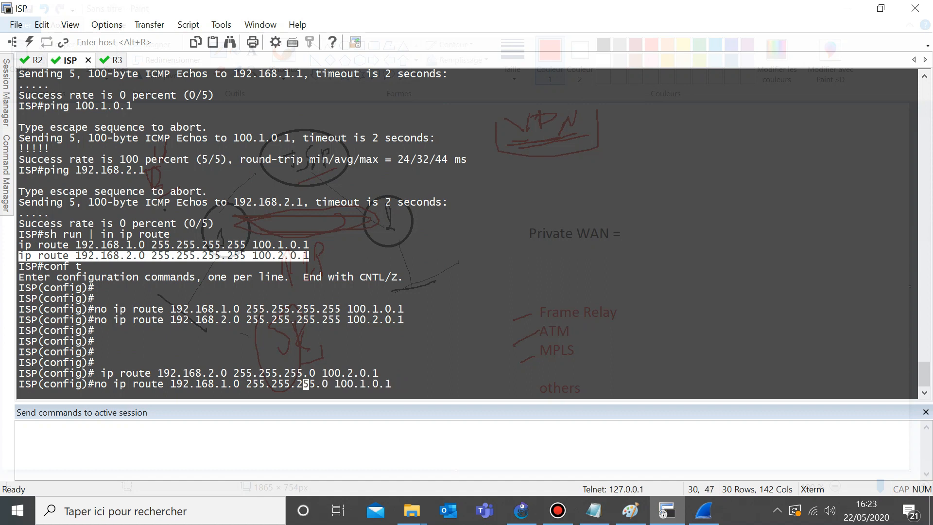
{"action": "key", "text": "Left"}
{"action": "key", "text": "Left"}
{"action": "key", "text": "Left"}
{"action": "key", "text": "Left"}
{"action": "key", "text": "Left"}
{"action": "key", "text": "Left"}
{"action": "key", "text": "Left"}
{"action": "key", "text": "Left"}
{"action": "key", "text": "Left"}
{"action": "key", "text": "BackSpace"}
{"action": "key", "text": "BackSpace"}
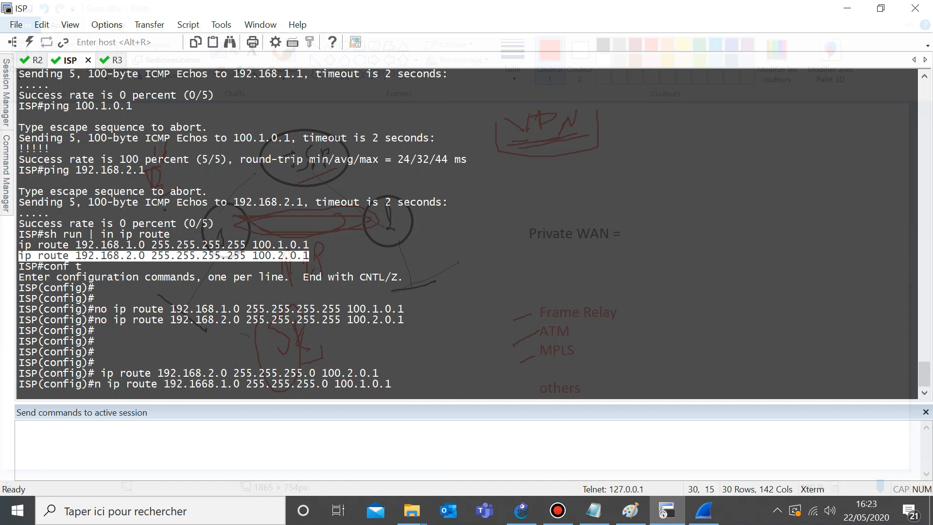
{"action": "key", "text": "Return"}
{"action": "key", "text": "Return"}
{"action": "key", "text": "Return"}
{"action": "key", "text": "ctrl+z"}
{"action": "key", "text": "Return"}
{"action": "key", "text": "Return"}
{"action": "key", "text": "Return"}
Step: Ping 192.168.1.1 and 192.168.2.1 from the ISP router
{"action": "type", "text": "p"}
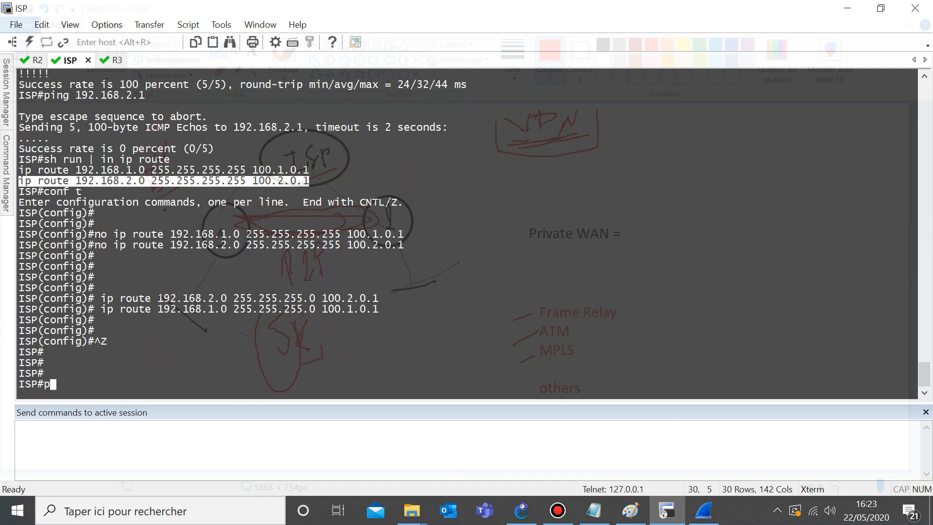
{"action": "type", "text": "ing 192.168.1.1"}
{"action": "key", "text": "Return"}
{"action": "key", "text": "Up"}
{"action": "key", "text": "BackSpace"}
{"action": "key", "text": "BackSpace"}
{"action": "type", "text": "2.1"}
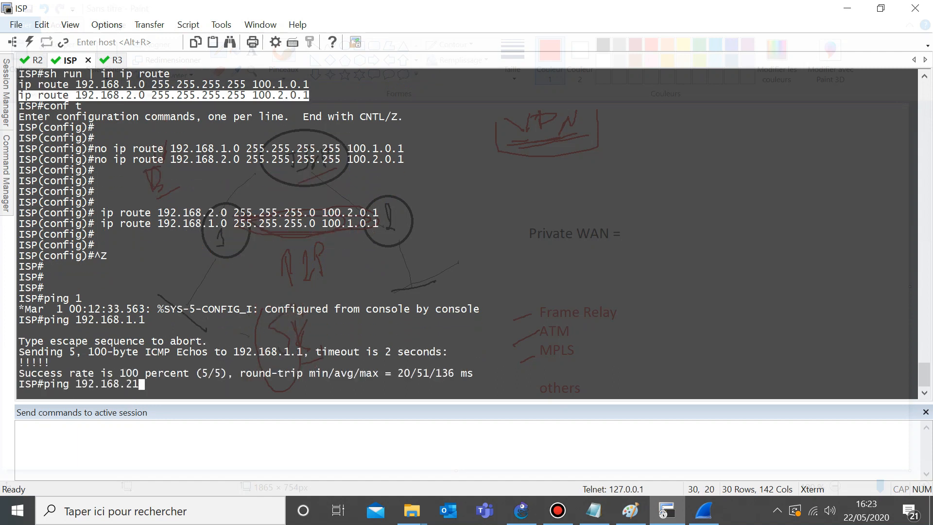
{"action": "key", "text": "Return"}
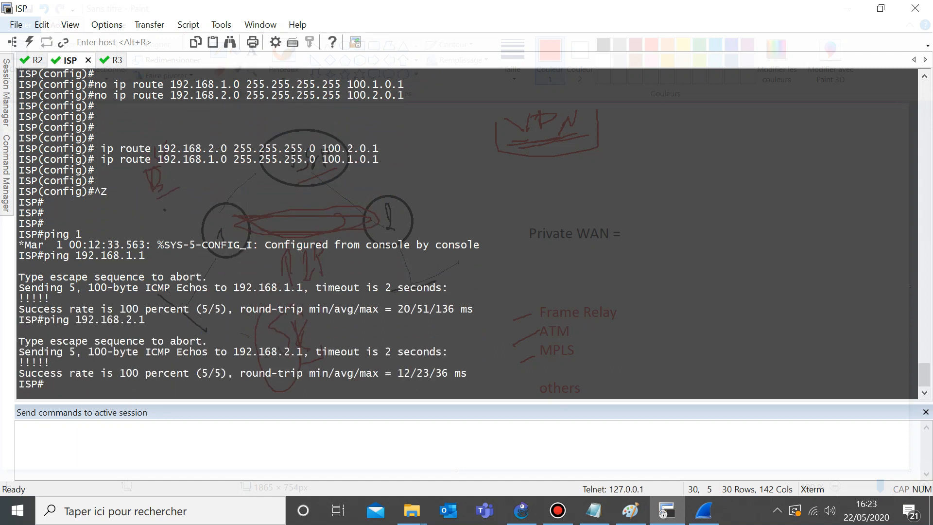
Step: Repeat the ping from R3 to 192.168.2.1 with loopback 1 as the source
{"action": "left_click", "coordinate": [37, 61]}
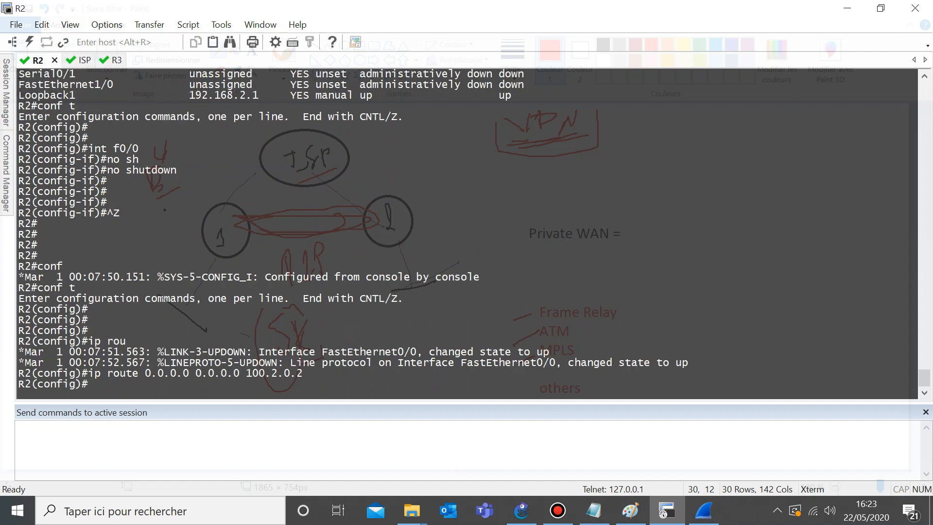
{"action": "left_click", "coordinate": [112, 60]}
{"action": "key", "text": "Up"}
{"action": "key", "text": "Up"}
{"action": "key", "text": "Return"}
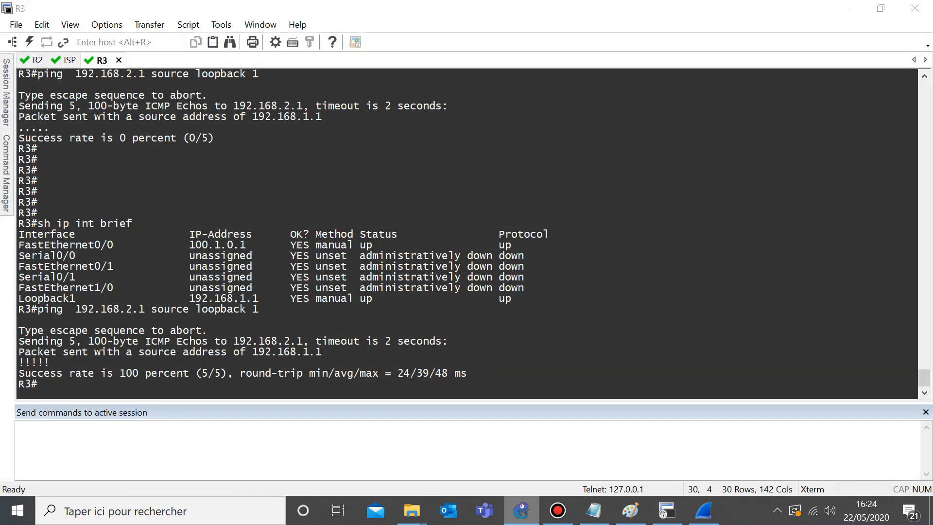
Step: Close the existing Wireshark capture of the link from R3 FastEthernet0/0 to ISP
{"action": "left_click", "coordinate": [522, 511]}
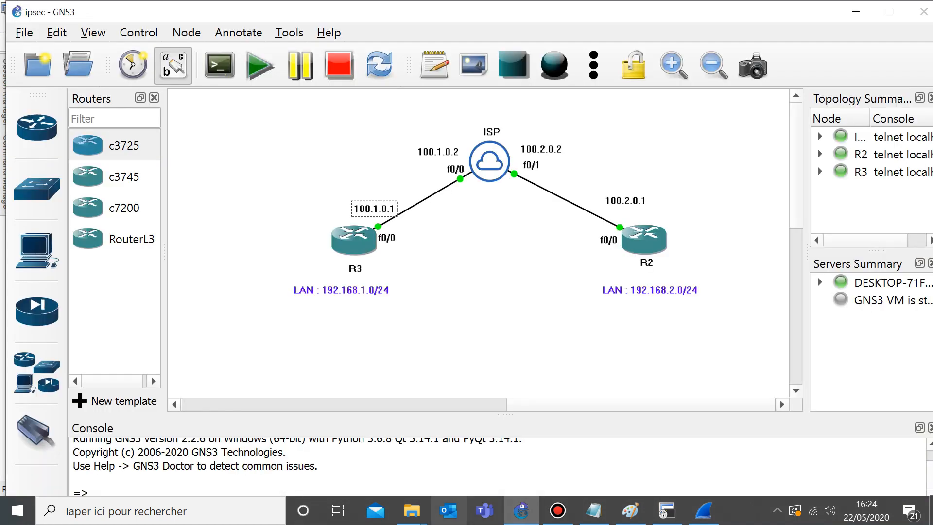
{"action": "left_click", "coordinate": [668, 510]}
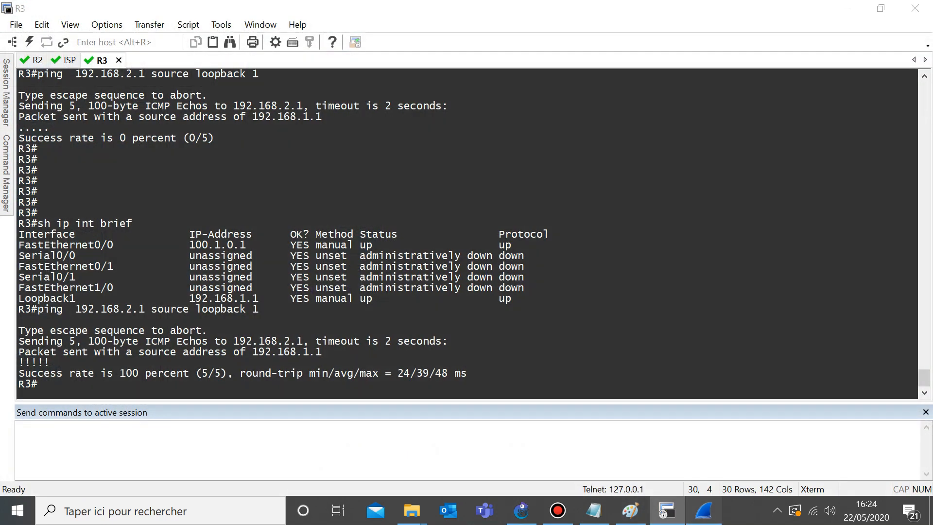
{"action": "left_click", "coordinate": [665, 511]}
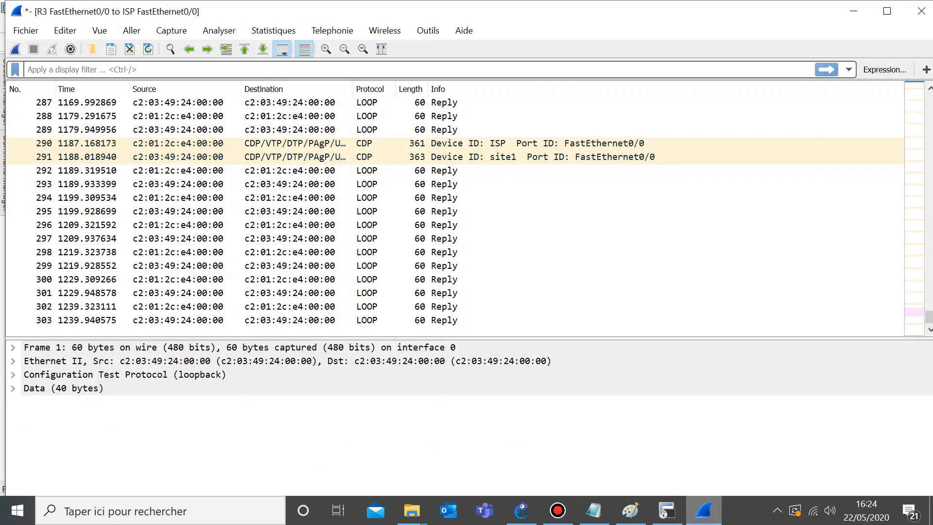
{"action": "left_click", "coordinate": [921, 11]}
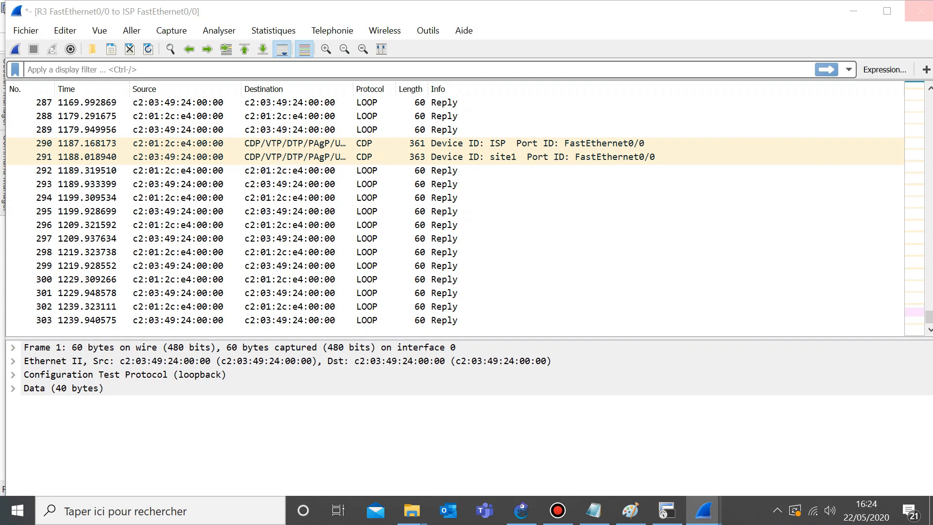
{"action": "left_click", "coordinate": [500, 282]}
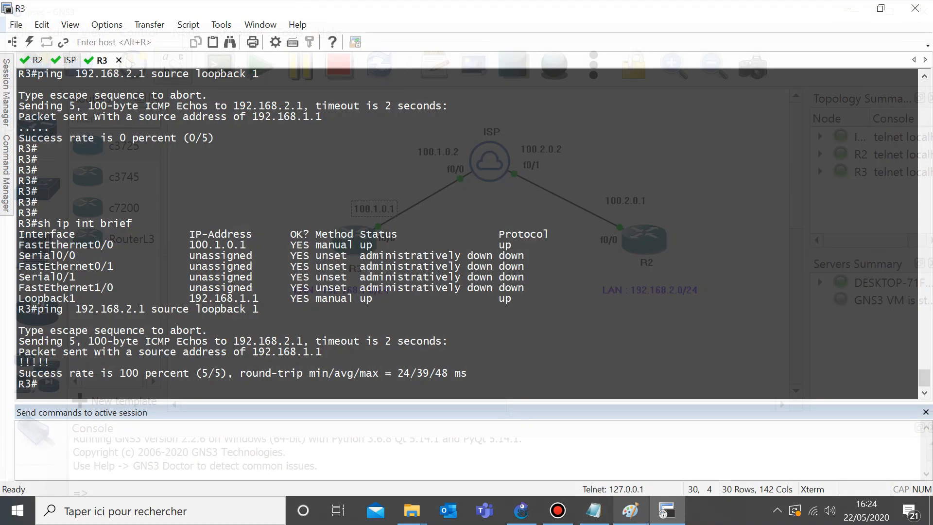
Step: In GNS3, start a new packet capture on the link between R3 and ISP
{"action": "left_click", "coordinate": [663, 513]}
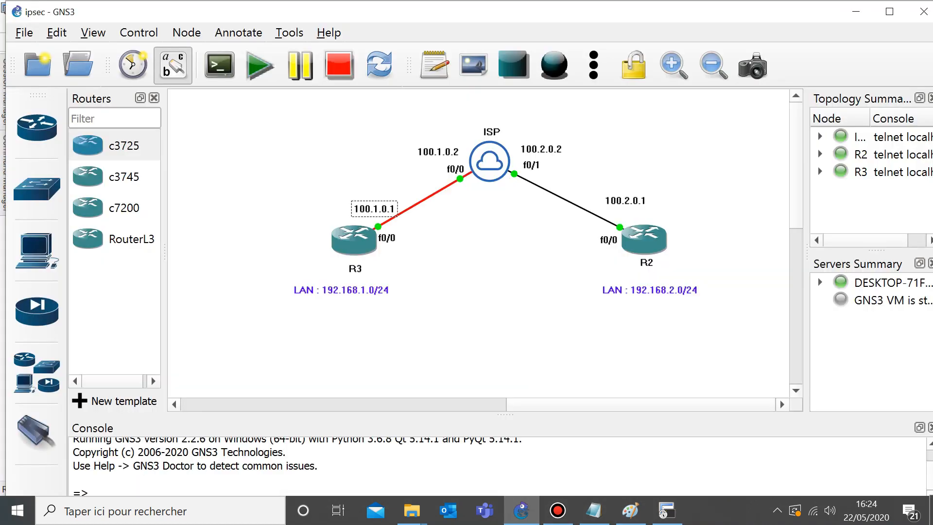
{"action": "right_click", "coordinate": [421, 200]}
{"action": "left_click", "coordinate": [467, 212]}
{"action": "key", "text": "Return"}
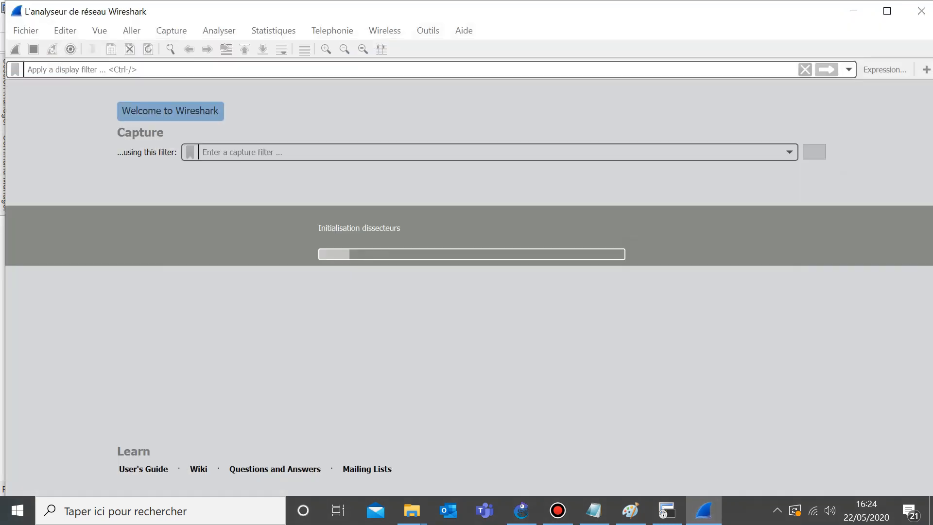
Step: Switch back to R3's console and enter global configuration mode
{"action": "left_click", "coordinate": [666, 512]}
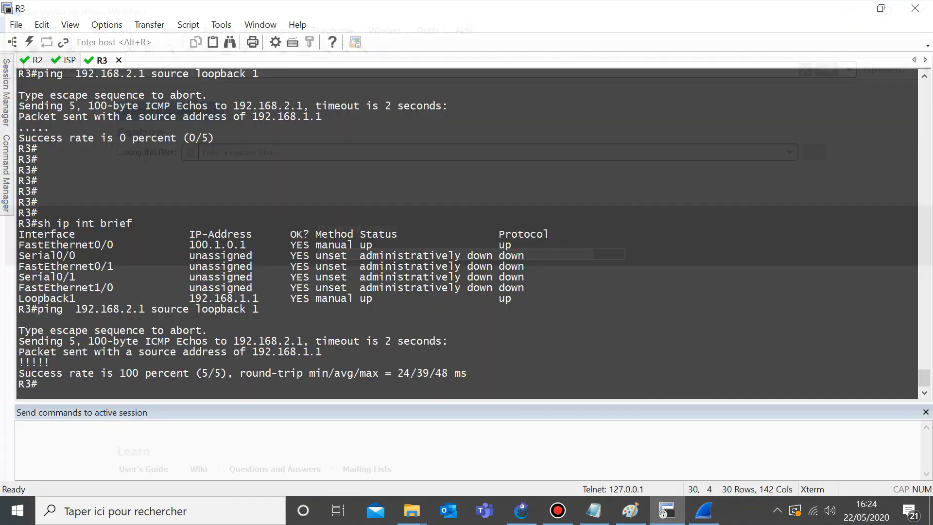
{"action": "key", "text": "Return"}
{"action": "key", "text": "Return"}
{"action": "type", "text": "conf t"}
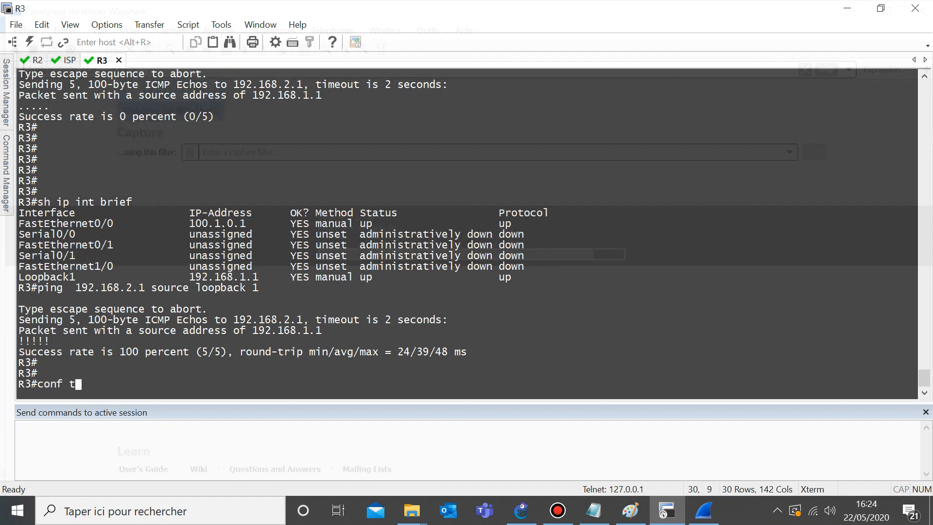
{"action": "key", "text": "Return"}
{"action": "key", "text": "Return"}
{"action": "key", "text": "Return"}
{"action": "key", "text": "Return"}
Step: Enter the comment line "!create Crypto isakmp policy" in R3's configuration
{"action": "type", "text": "!"}
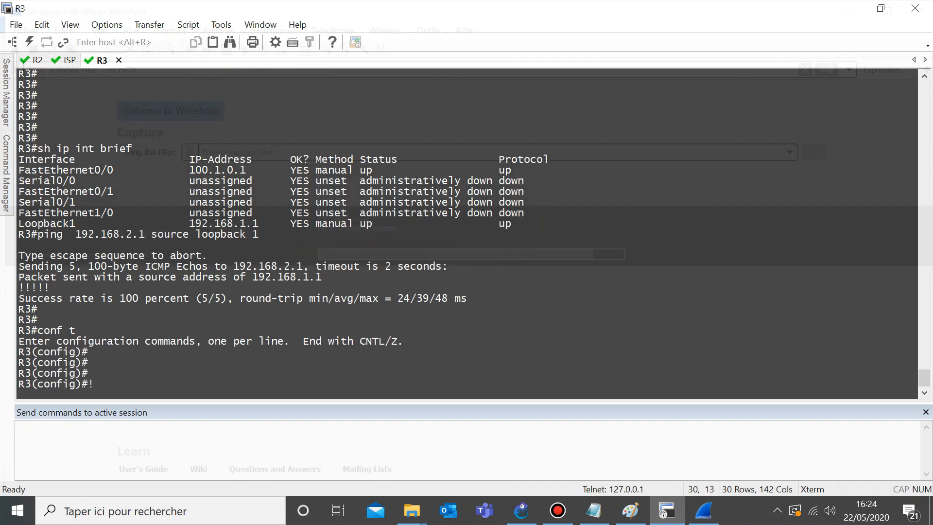
{"action": "type", "text": "create "}
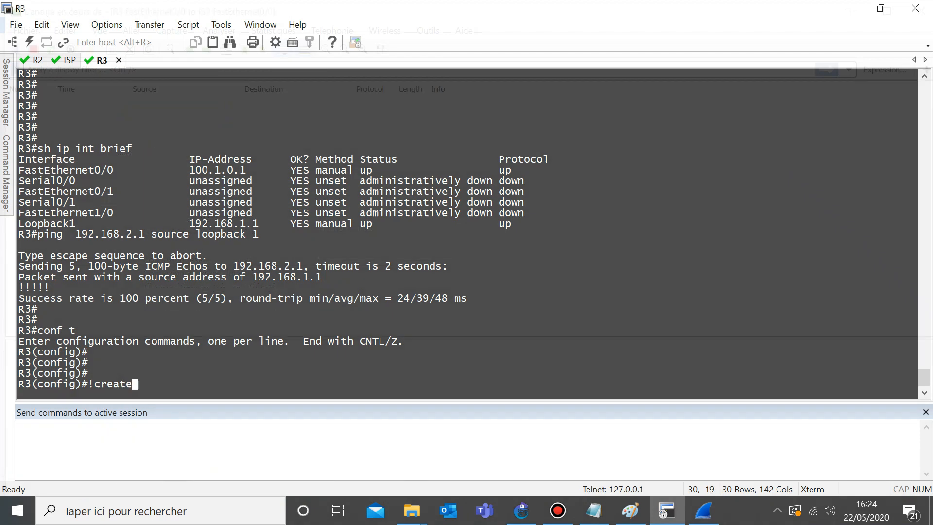
{"action": "type", "text": "Cry"}
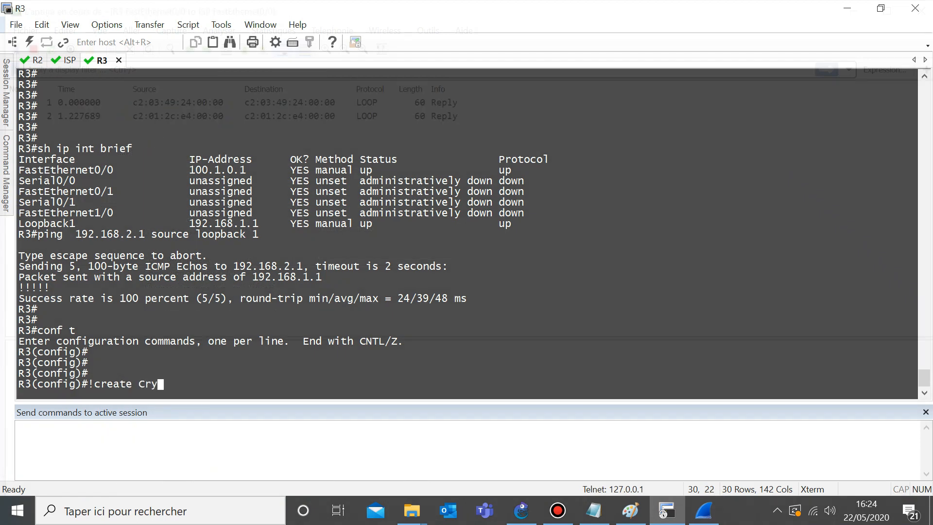
{"action": "type", "text": "pto uisakmp"}
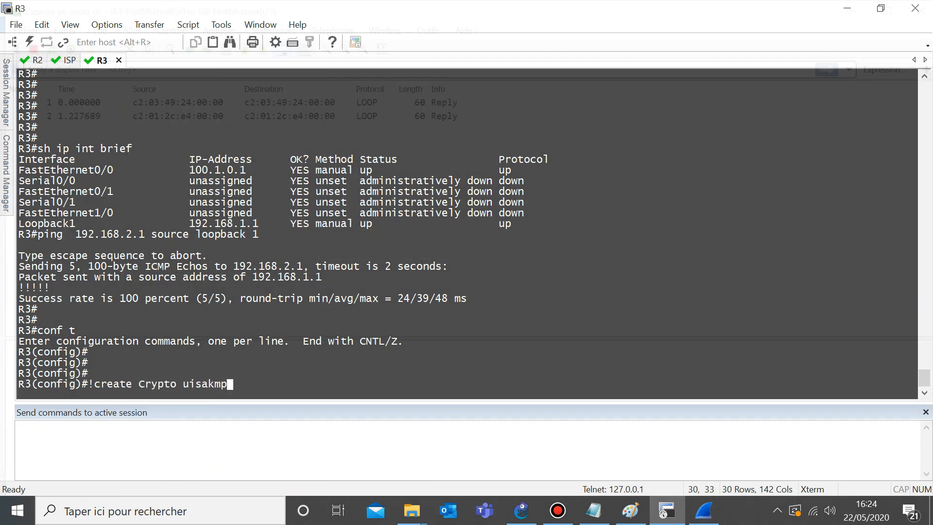
{"action": "key", "text": "BackSpace"}
{"action": "key", "text": "BackSpace"}
{"action": "key", "text": "BackSpace"}
{"action": "key", "text": "BackSpace"}
{"action": "key", "text": "BackSpace"}
{"action": "key", "text": "BackSpace"}
{"action": "key", "text": "BackSpace"}
{"action": "key", "text": "BackSpace"}
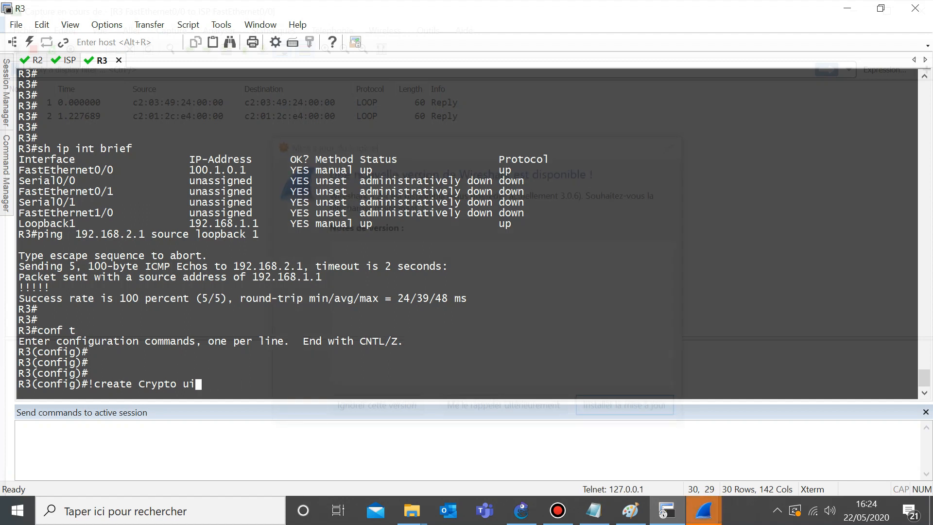
{"action": "type", "text": "isakmp policy"}
{"action": "key", "text": "Return"}
{"action": "key", "text": "Return"}
{"action": "key", "text": "Return"}
{"action": "key", "text": "Return"}
{"action": "key", "text": "Return"}
Step: Create crypto isakmp policy 1 on R3, checking the allowed priority range and the GNS3 topology first
{"action": "type", "text": "cry"}
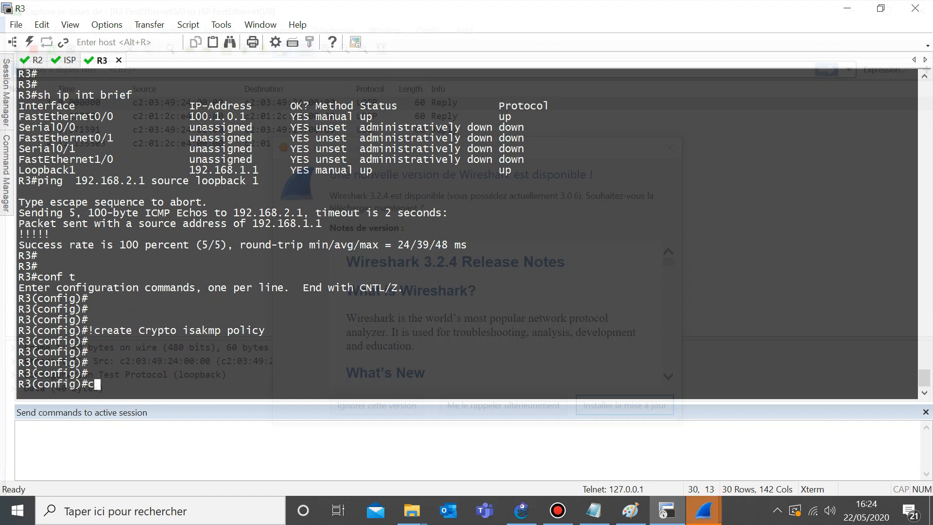
{"action": "key", "text": "Tab"}
{"action": "type", "text": "is"}
{"action": "key", "text": "Tab"}
{"action": "type", "text": "po"}
{"action": "key", "text": "Tab"}
{"action": "type", "text": "?"}
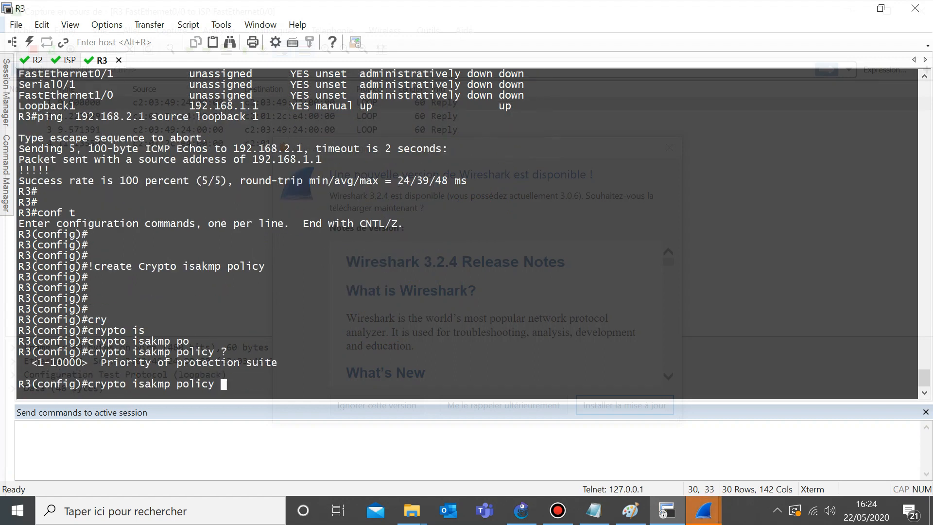
{"action": "triple_click", "coordinate": [163, 363]}
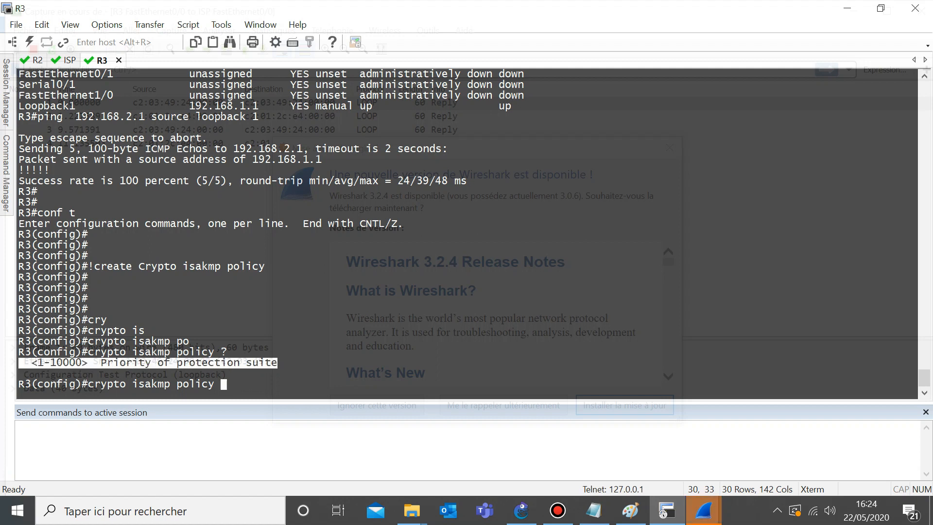
{"action": "left_click", "coordinate": [163, 363]}
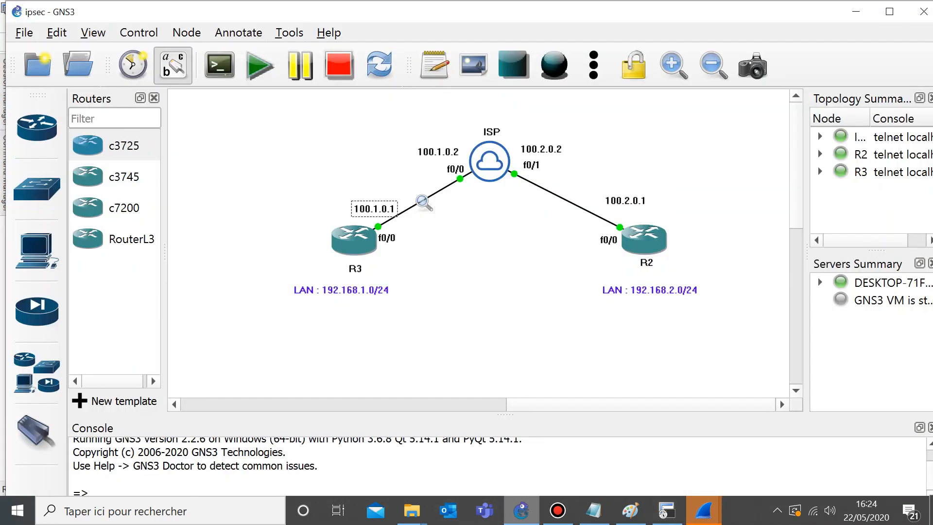
{"action": "left_click", "coordinate": [520, 510]}
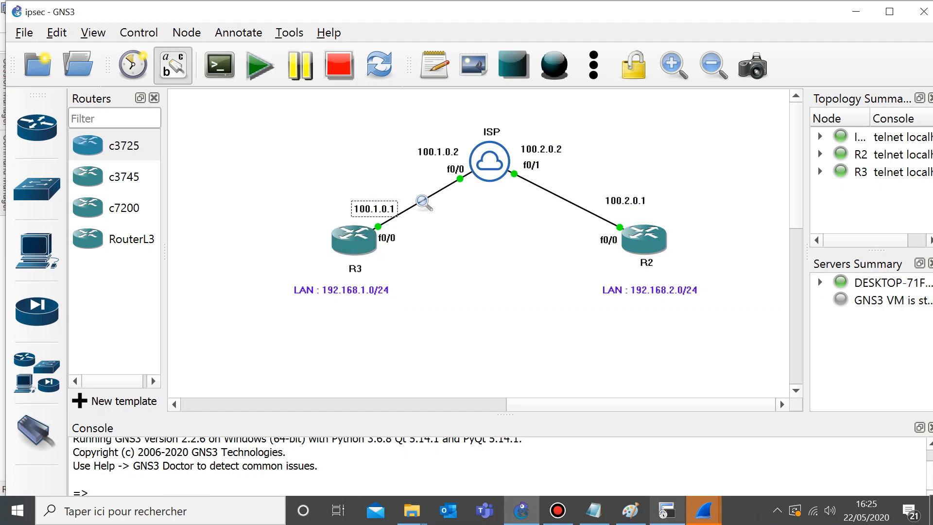
{"action": "left_click", "coordinate": [667, 511]}
{"action": "type", "text": "1"}
{"action": "key", "text": "Return"}
Step: List the hash algorithms available for R3's isakmp policy and set the hash to sha
{"action": "type", "text": "ha"}
{"action": "key", "text": "Tab"}
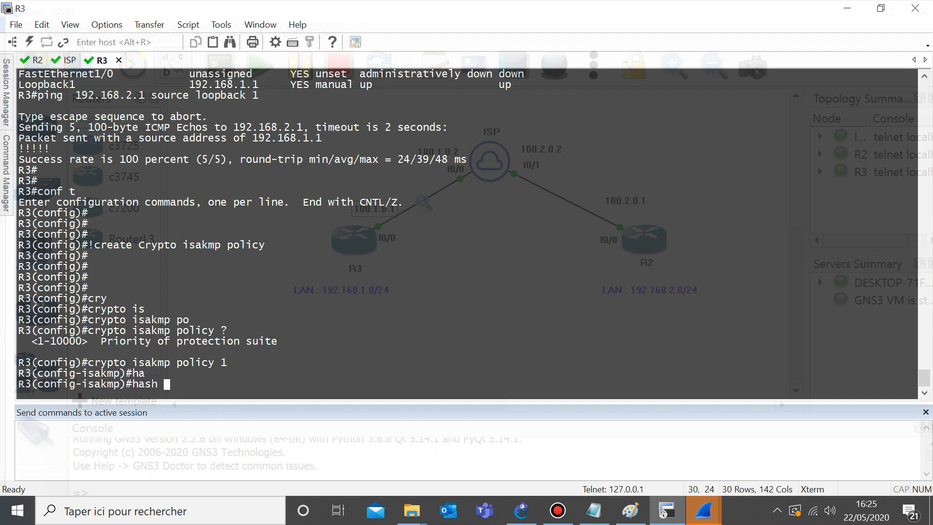
{"action": "type", "text": "?"}
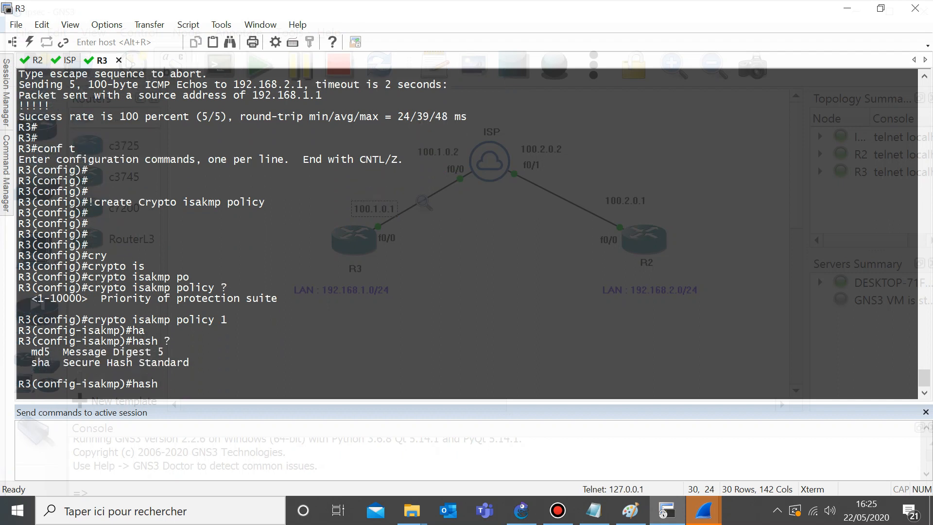
{"action": "triple_click", "coordinate": [41, 353]}
{"action": "left_click", "coordinate": [41, 352]}
{"action": "type", "text": "sh"}
{"action": "key", "text": "Tab"}
{"action": "key", "text": "Return"}
{"action": "key", "text": "Return"}
{"action": "key", "text": "Return"}
{"action": "key", "text": "Return"}
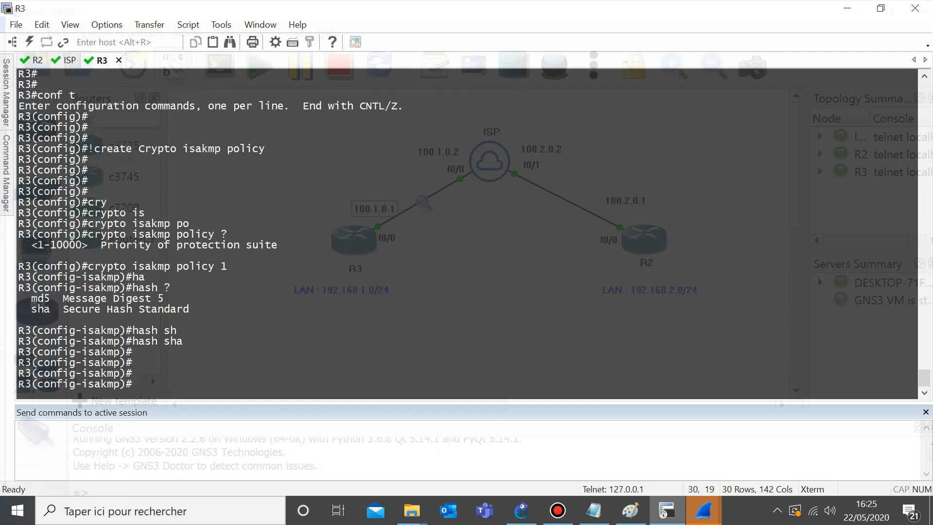
Step: Set the authentication method of R3's isakmp policy to pre-share
{"action": "type", "text": "a"}
{"action": "key", "text": "Tab"}
{"action": "type", "text": "uthentication p"}
{"action": "key", "text": "Tab"}
{"action": "key", "text": "Return"}
{"action": "key", "text": "Return"}
{"action": "key", "text": "Return"}
{"action": "key", "text": "Return"}
{"action": "key", "text": "Return"}
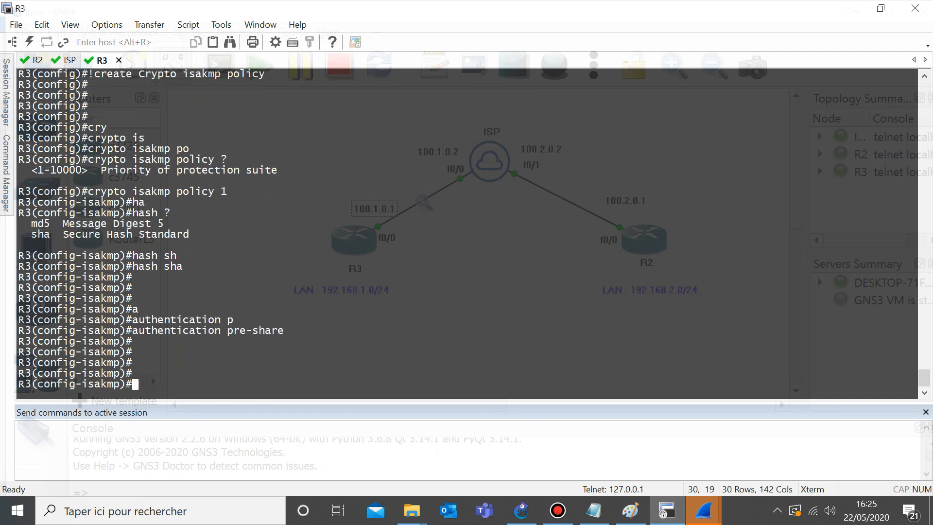
Step: List the Diffie-Hellman groups available for R3's isakmp policy and set the group to 2
{"action": "type", "text": "g"}
{"action": "key", "text": "Tab"}
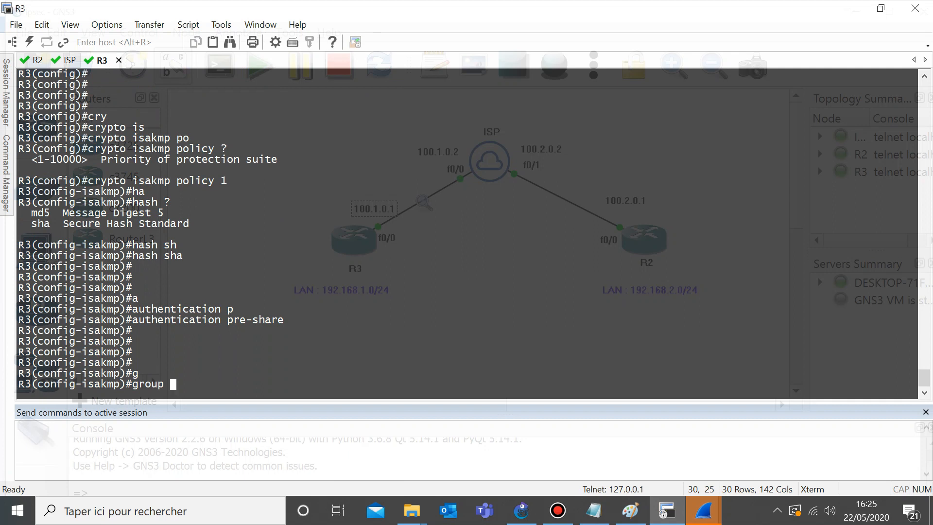
{"action": "type", "text": "?"}
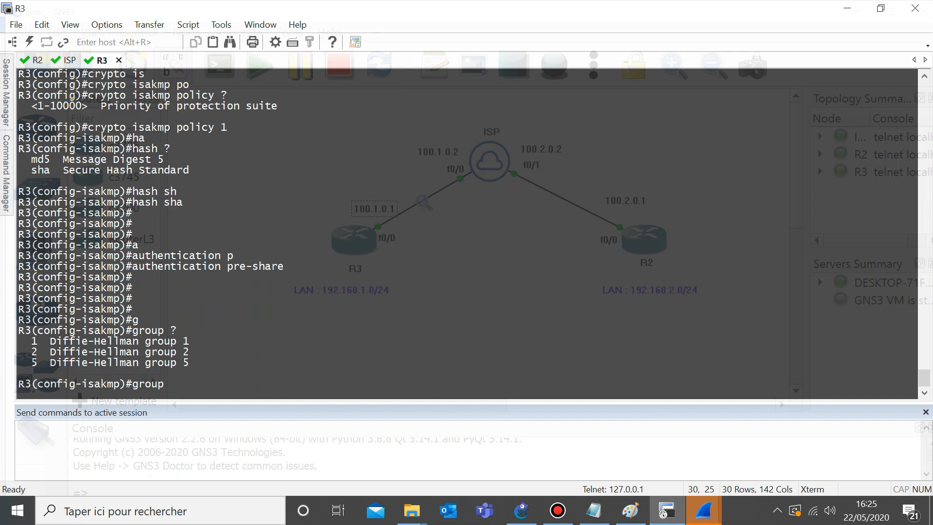
{"action": "double_click", "coordinate": [186, 341]}
{"action": "double_click", "coordinate": [186, 363]}
{"action": "double_click", "coordinate": [185, 363]}
{"action": "type", "text": "2"}
{"action": "key", "text": "Return"}
{"action": "key", "text": "Return"}
{"action": "key", "text": "Return"}
{"action": "key", "text": "Return"}
{"action": "key", "text": "Return"}
{"action": "key", "text": "Return"}
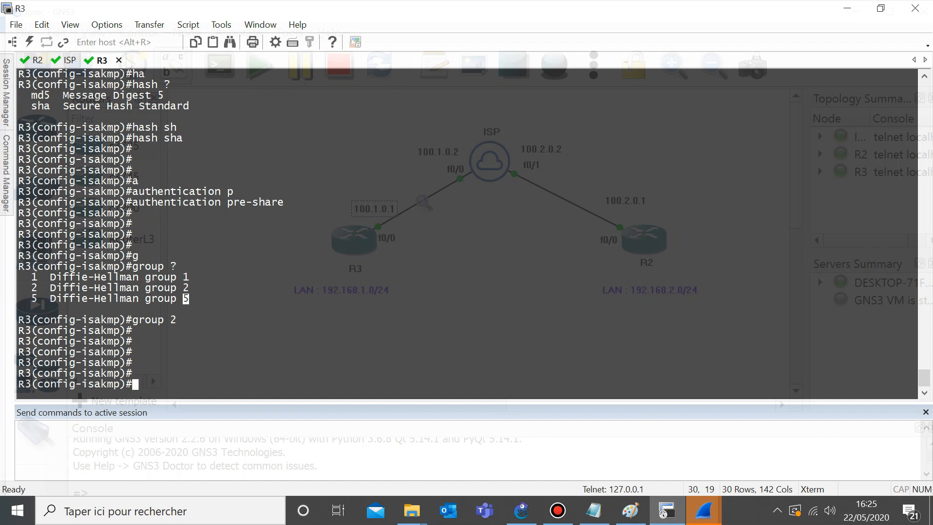
Step: Set the encryption of R3's isakmp policy to aes
{"action": "type", "text": "en"}
{"action": "key", "text": "Tab"}
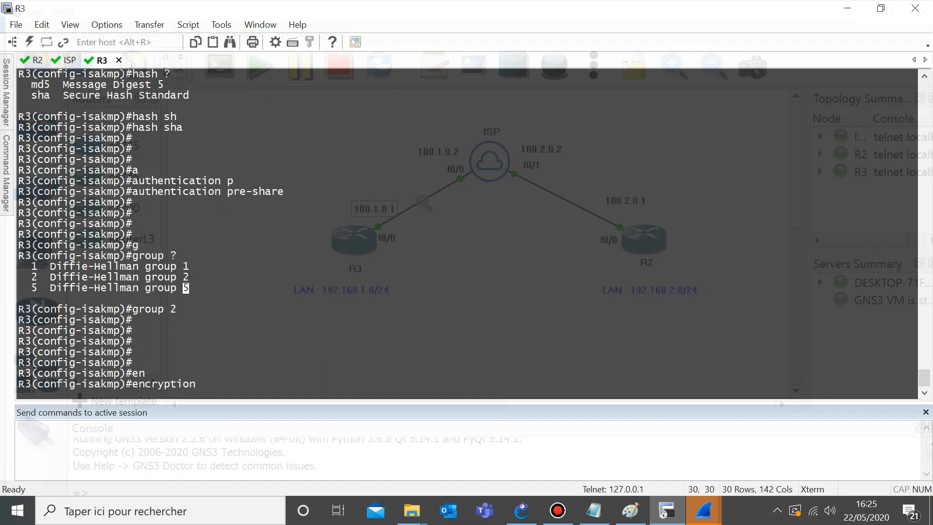
{"action": "type", "text": "a"}
{"action": "key", "text": "Tab"}
{"action": "key", "text": "Return"}
Step: Show R3's command history with "do show his" and highlight the isakmp policy 1 commands
{"action": "type", "text": "do show h"}
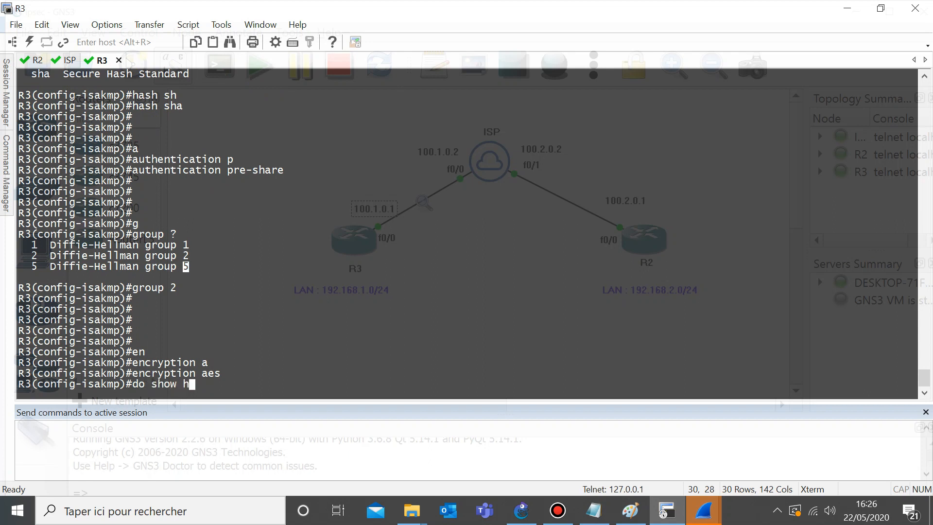
{"action": "type", "text": "is"}
{"action": "key", "text": "Return"}
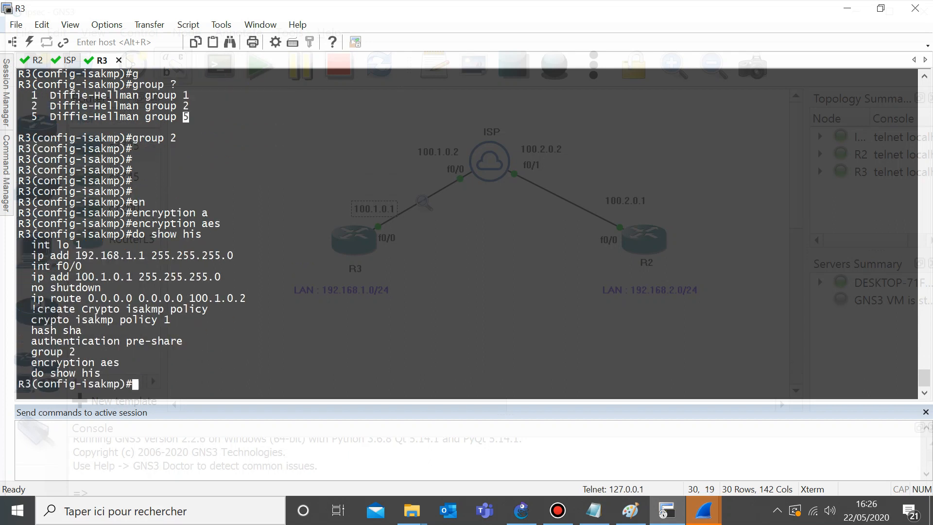
{"action": "left_click_drag", "start_coordinate": [26, 320], "coordinate": [123, 363]}
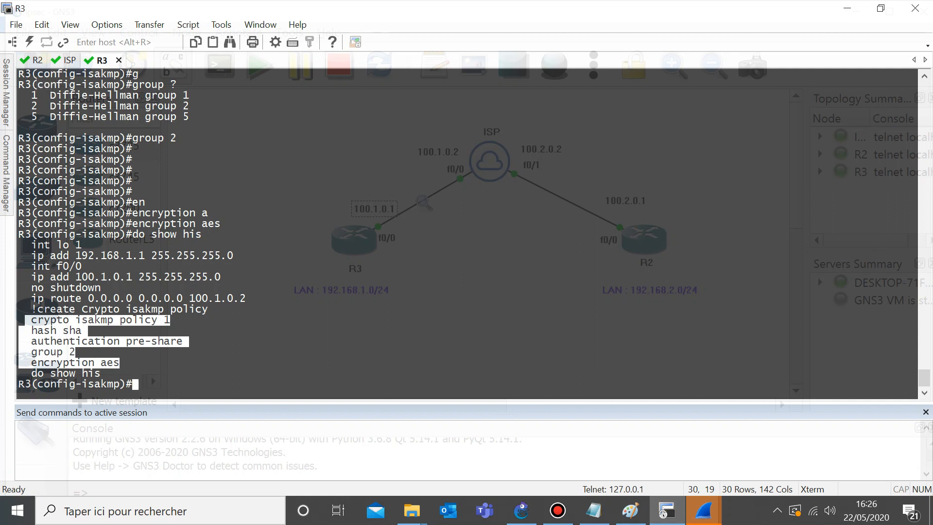
Step: Switch to R2's console and create crypto isakmp policy 2
{"action": "left_click", "coordinate": [37, 61]}
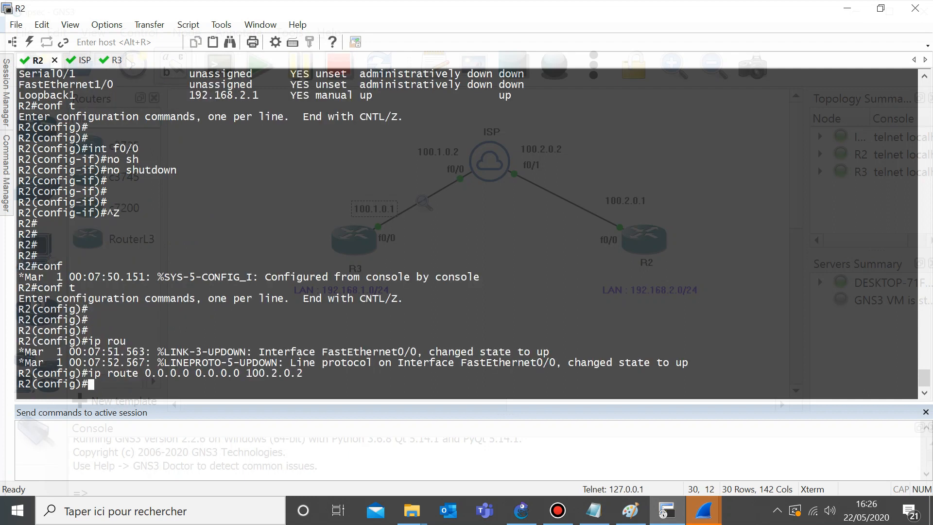
{"action": "key", "text": "Return"}
{"action": "key", "text": "Return"}
{"action": "type", "text": "crypto i"}
{"action": "key", "text": "Tab"}
{"action": "type", "text": "is"}
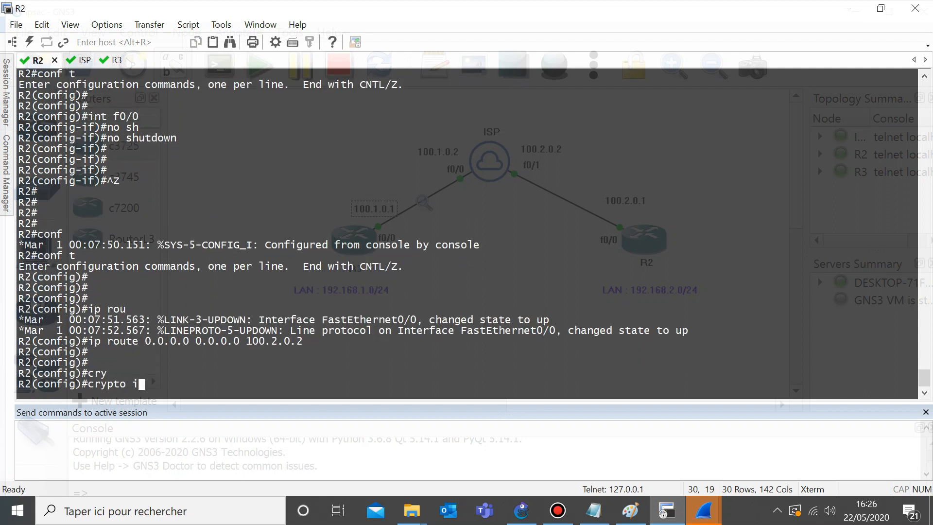
{"action": "key", "text": "Tab"}
{"action": "type", "text": "po"}
{"action": "key", "text": "Tab"}
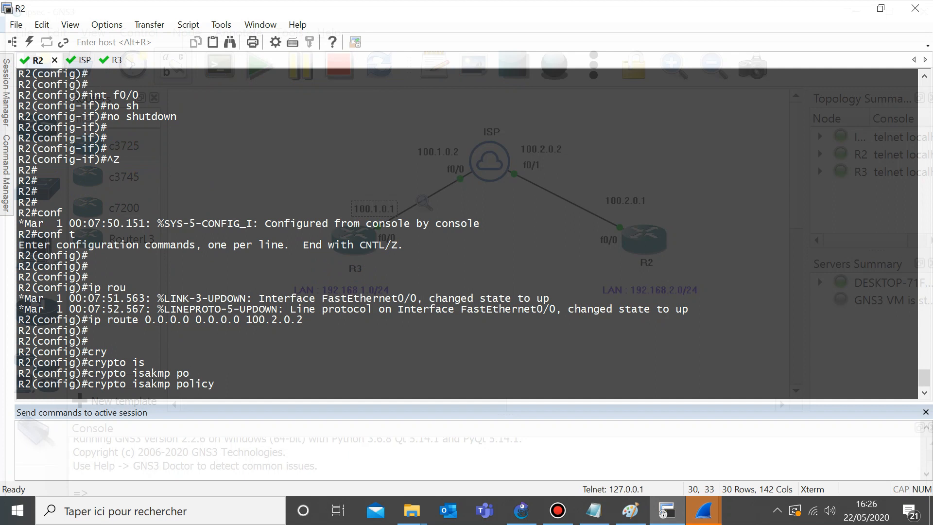
{"action": "type", "text": "2"}
{"action": "key", "text": "Return"}
{"action": "key", "text": "Return"}
{"action": "key", "text": "Return"}
{"action": "key", "text": "Return"}
{"action": "key", "text": "Return"}
{"action": "key", "text": "Return"}
{"action": "key", "text": "Return"}
Step: Set the hash of R2's isakmp policy to sha
{"action": "type", "text": "h"}
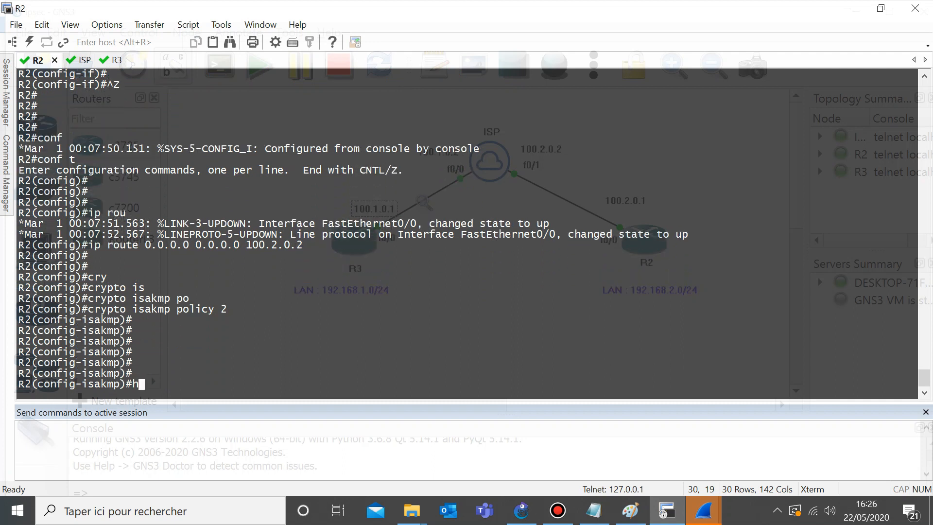
{"action": "type", "text": "a"}
{"action": "key", "text": "Tab"}
{"action": "type", "text": "sh"}
{"action": "key", "text": "Tab"}
{"action": "key", "text": "Return"}
{"action": "key", "text": "Return"}
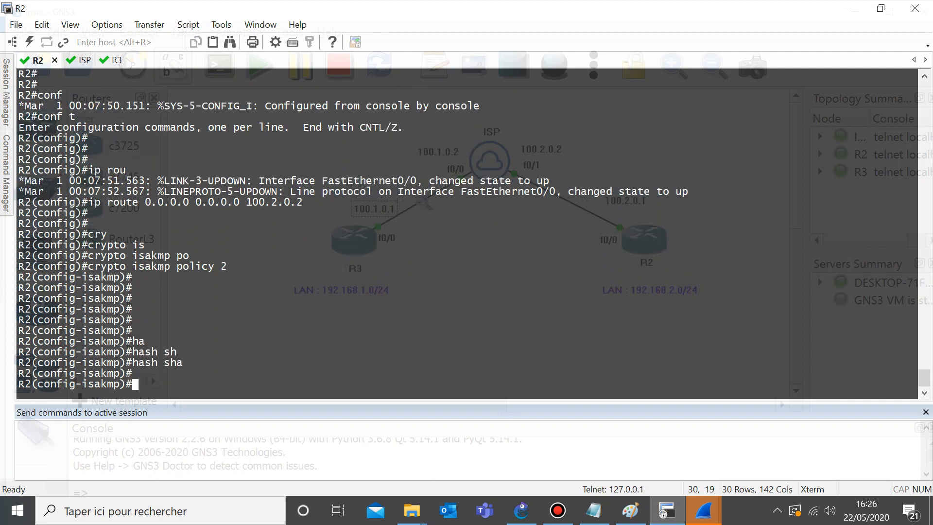
{"action": "key", "text": "Return"}
Step: Set the authentication method of R2's isakmp policy to pre-share
{"action": "type", "text": "authentication p"}
{"action": "key", "text": "Tab"}
{"action": "type", "text": "p"}
{"action": "key", "text": "Tab"}
{"action": "key", "text": "Return"}
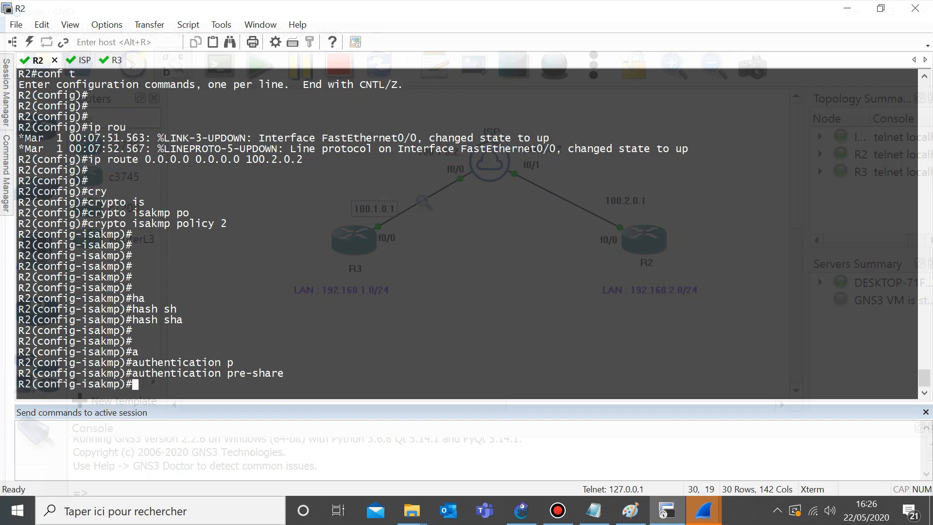
{"action": "key", "text": "Return"}
{"action": "key", "text": "Return"}
{"action": "key", "text": "Return"}
Step: Set the Diffie-Hellman group of R2's isakmp policy to 2
{"action": "type", "text": "g"}
{"action": "key", "text": "Tab"}
{"action": "type", "text": "2"}
{"action": "key", "text": "Return"}
{"action": "key", "text": "Return"}
{"action": "key", "text": "Return"}
{"action": "key", "text": "Return"}
Step: Set the encryption of R2's isakmp policy to aes
{"action": "type", "text": "e"}
{"action": "key", "text": "Tab"}
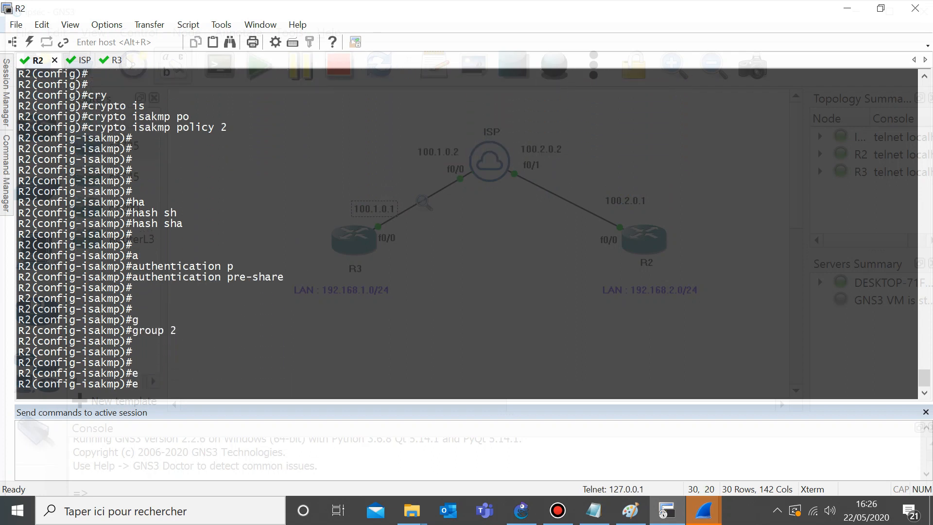
{"action": "type", "text": "n"}
{"action": "key", "text": "Tab"}
{"action": "type", "text": "ae"}
{"action": "key", "text": "Tab"}
{"action": "key", "text": "Tab"}
{"action": "key", "text": "BackSpace"}
{"action": "key", "text": "BackSpace"}
{"action": "key", "text": "BackSpace"}
{"action": "key", "text": "BackSpace"}
{"action": "key", "text": "BackSpace"}
{"action": "key", "text": "BackSpace"}
{"action": "key", "text": "BackSpace"}
{"action": "key", "text": "BackSpace"}
{"action": "key", "text": "BackSpace"}
{"action": "key", "text": "BackSpace"}
{"action": "key", "text": "BackSpace"}
{"action": "key", "text": "BackSpace"}
{"action": "key", "text": "BackSpace"}
{"action": "key", "text": "BackSpace"}
{"action": "key", "text": "BackSpace"}
Step: Show R2's command history with "do show his" and review the hash, authentication, group and encryption commands of its isakmp policy
{"action": "type", "text": "do show gis"}
{"action": "key", "text": "Return"}
{"action": "key", "text": "Up"}
{"action": "key", "text": "BackSpace"}
{"action": "key", "text": "BackSpace"}
{"action": "key", "text": "BackSpace"}
{"action": "type", "text": "his"}
{"action": "key", "text": "Return"}
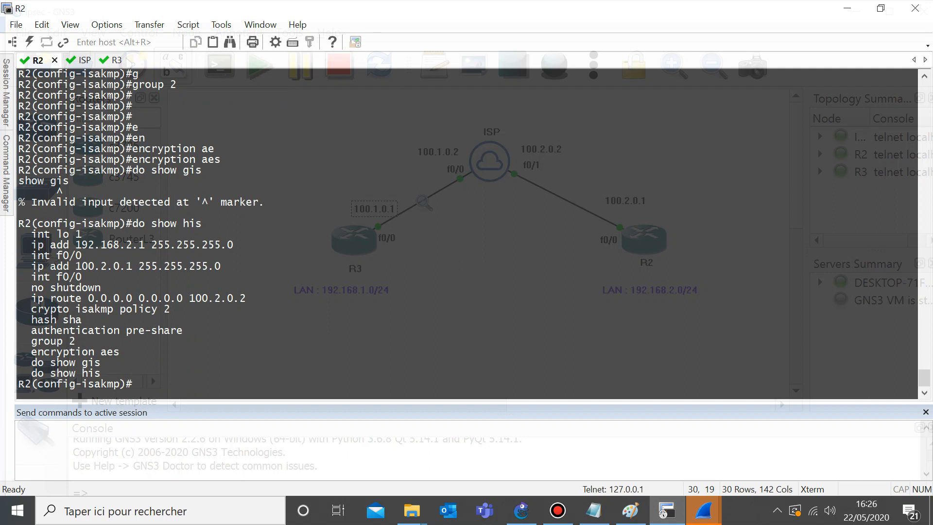
{"action": "triple_click", "coordinate": [97, 309]}
{"action": "left_click", "coordinate": [27, 320]}
{"action": "left_click_drag", "start_coordinate": [25, 320], "coordinate": [171, 330]}
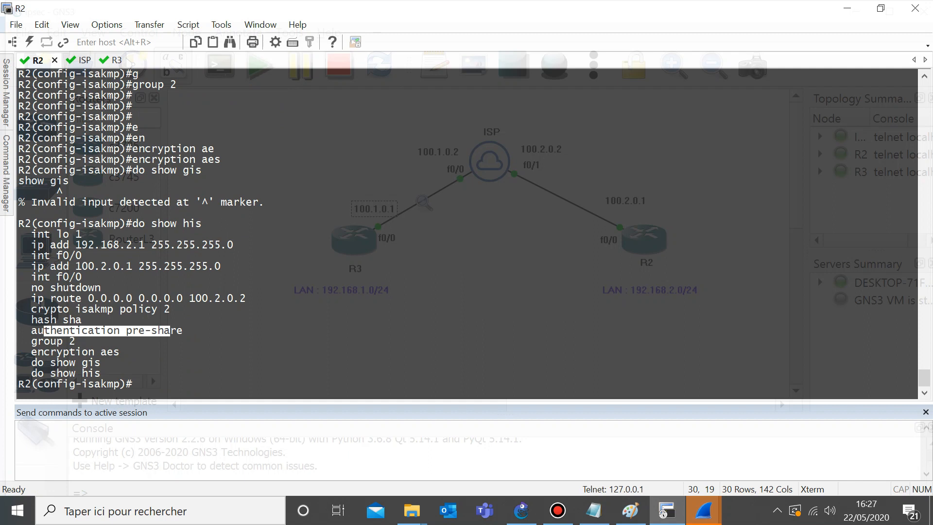
{"action": "left_click", "coordinate": [47, 341]}
{"action": "double_click", "coordinate": [47, 341]}
{"action": "left_click", "coordinate": [48, 352]}
{"action": "left_click_drag", "start_coordinate": [50, 351], "coordinate": [18, 352]}
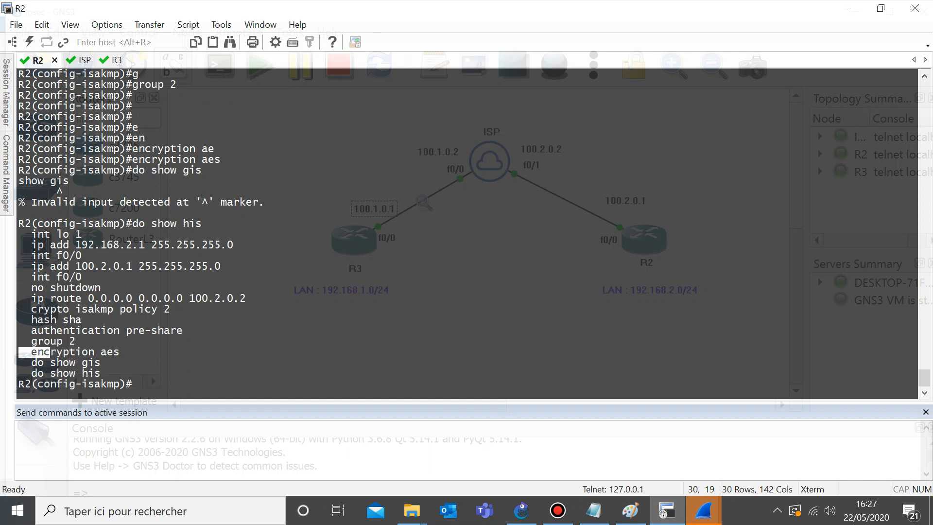
Step: Try to leave the isakmp policy configuration mode on R2
{"action": "left_click", "coordinate": [24, 352]}
{"action": "type", "text": "exit[~["}
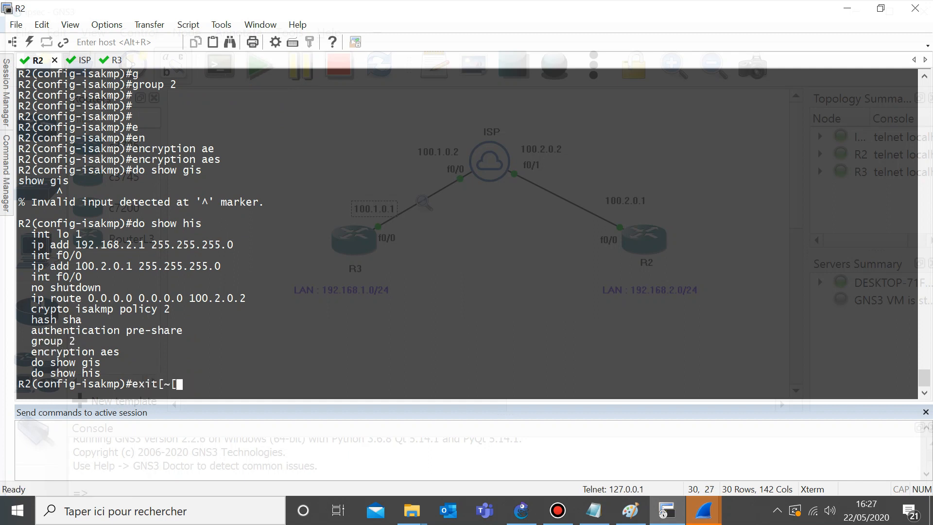
{"action": "key", "text": "Return"}
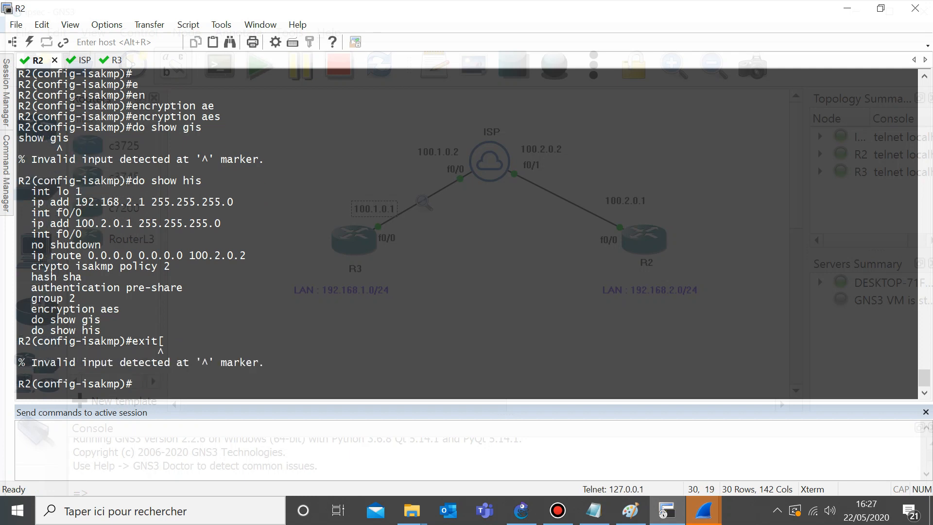
Step: Switch to the Notepad notes and examine the Phase 1 key parameters, from encryption to lifetime
{"action": "left_click", "coordinate": [594, 510]}
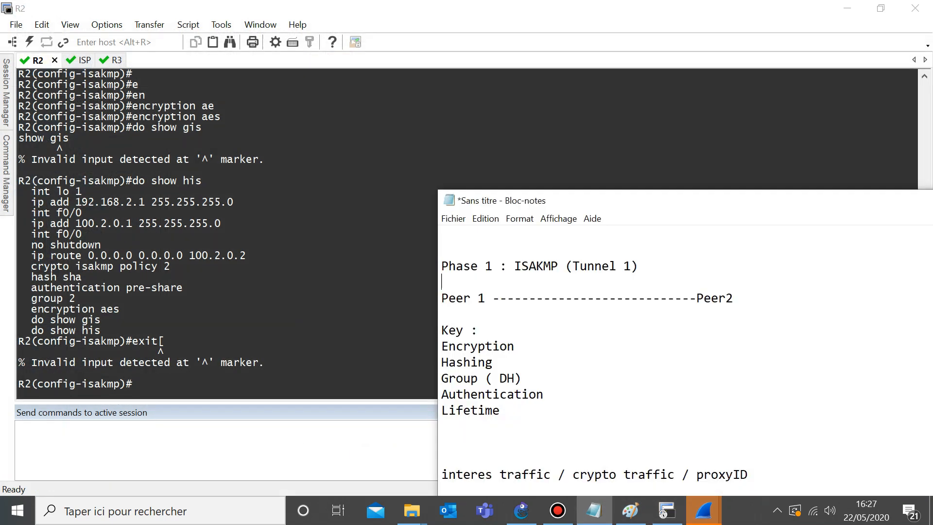
{"action": "left_click_drag", "start_coordinate": [631, 200], "coordinate": [597, 135]}
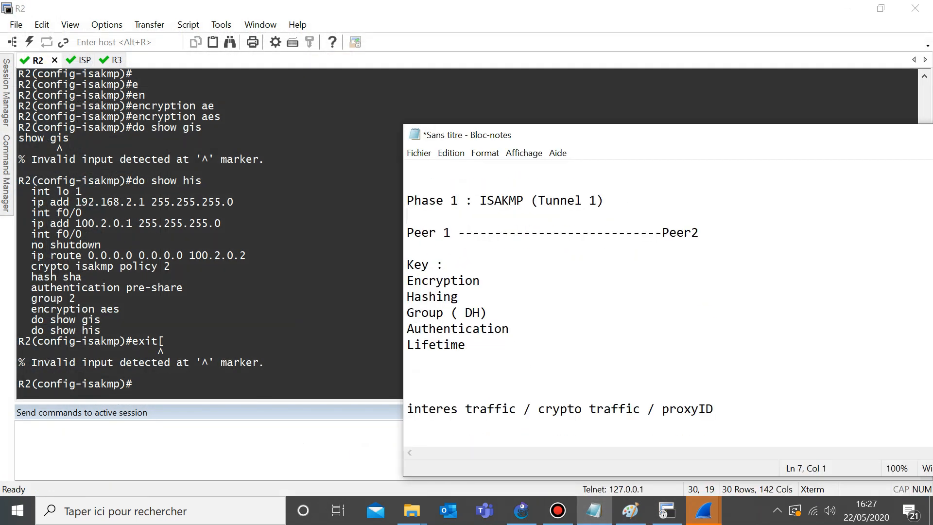
{"action": "left_click_drag", "start_coordinate": [445, 265], "coordinate": [421, 265]}
{"action": "left_click", "coordinate": [428, 360]}
{"action": "left_click_drag", "start_coordinate": [483, 281], "coordinate": [414, 296]}
{"action": "left_click", "coordinate": [429, 297]}
{"action": "left_click", "coordinate": [414, 297]}
{"action": "left_click_drag", "start_coordinate": [488, 312], "coordinate": [406, 313]}
{"action": "left_click_drag", "start_coordinate": [516, 328], "coordinate": [406, 312]}
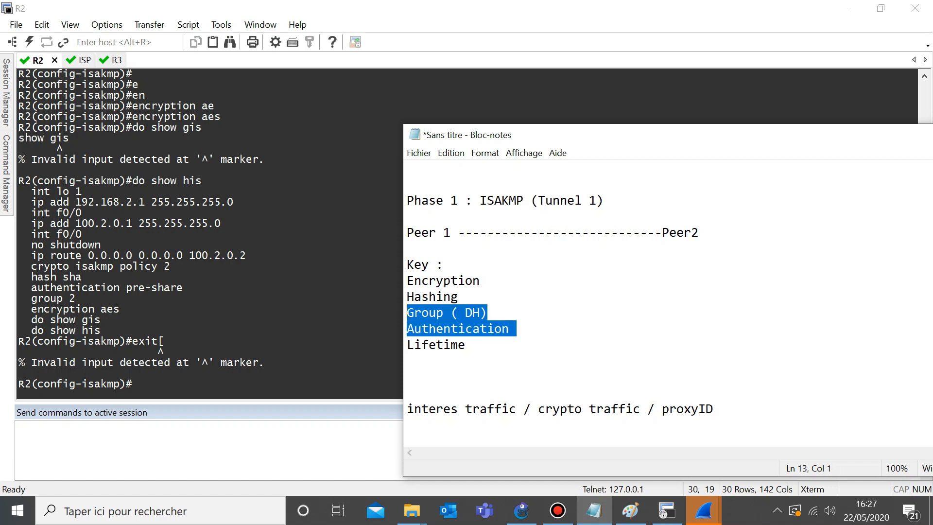
{"action": "left_click_drag", "start_coordinate": [465, 344], "coordinate": [407, 344]}
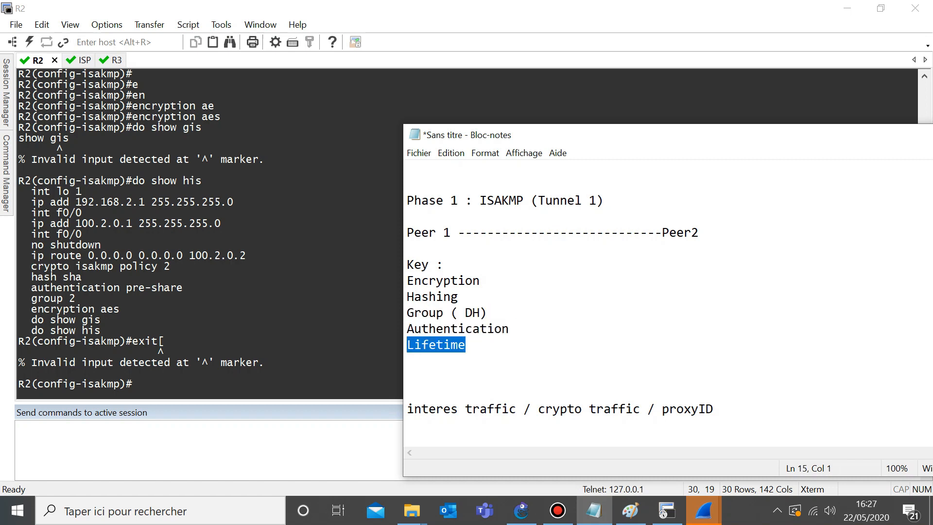
Step: Review the ISAKMP phase 1 steps in the notes, covering the HAGLE policy parameters and defining the PSK with the peer
{"action": "scroll", "coordinate": [560, 312], "scroll_direction": "down", "scroll_amount": 1}
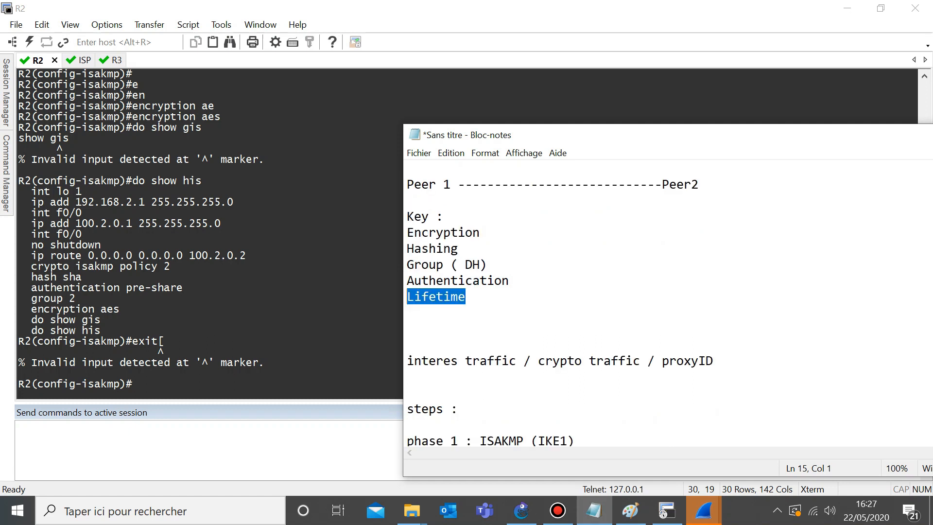
{"action": "scroll", "coordinate": [560, 312], "scroll_direction": "down", "scroll_amount": 2}
{"action": "scroll", "coordinate": [560, 312], "scroll_direction": "up", "scroll_amount": 1}
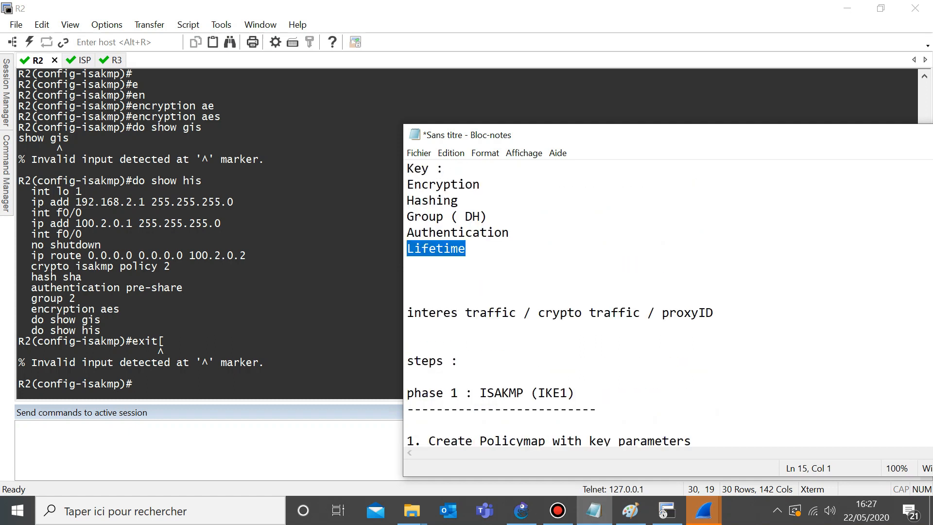
{"action": "scroll", "coordinate": [560, 312], "scroll_direction": "down", "scroll_amount": 6}
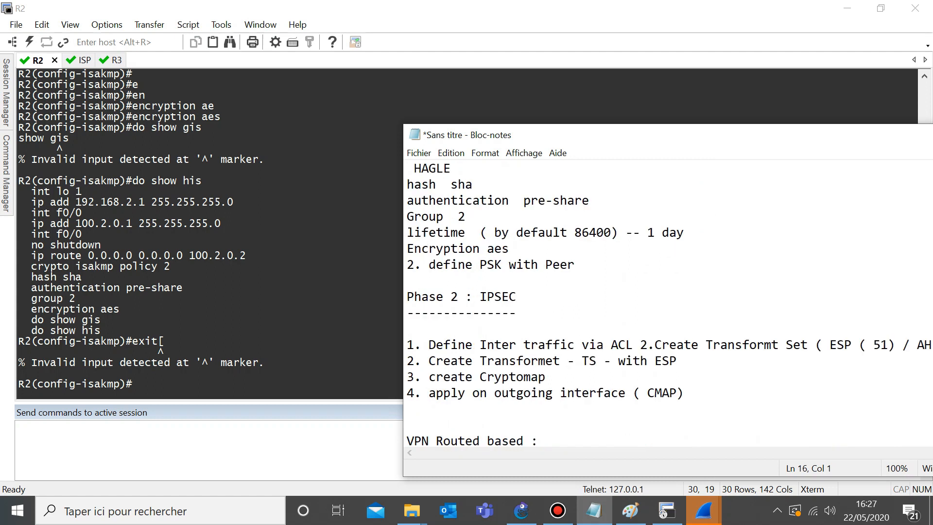
{"action": "scroll", "coordinate": [559, 312], "scroll_direction": "up", "scroll_amount": 4}
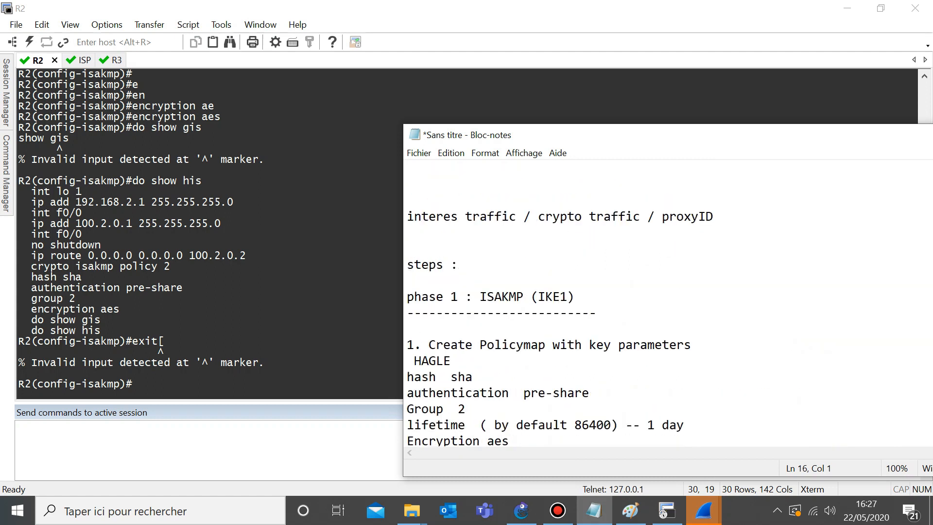
{"action": "scroll", "coordinate": [560, 312], "scroll_direction": "up", "scroll_amount": 1}
{"action": "scroll", "coordinate": [560, 313], "scroll_direction": "down", "scroll_amount": 2}
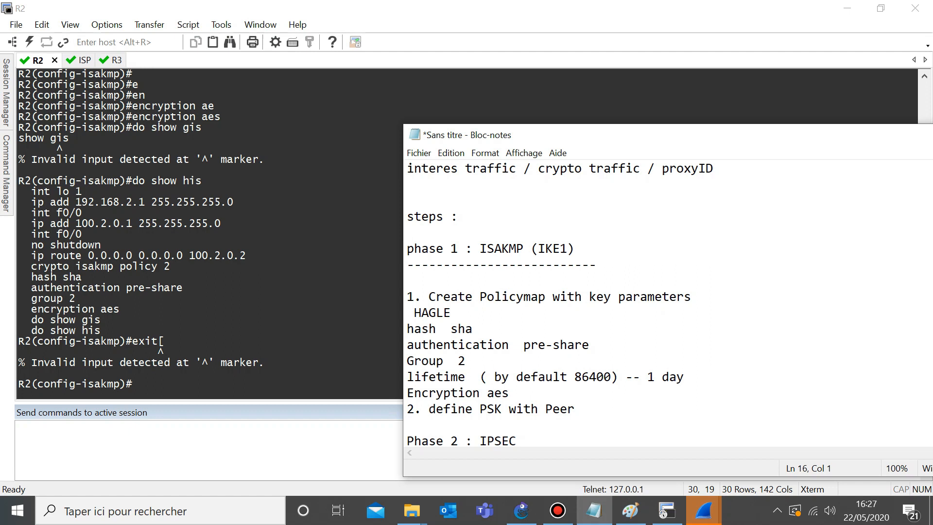
{"action": "left_click_drag", "start_coordinate": [450, 312], "coordinate": [414, 329]}
{"action": "left_click_drag", "start_coordinate": [472, 329], "coordinate": [451, 329]}
{"action": "left_click", "coordinate": [443, 345]}
{"action": "left_click_drag", "start_coordinate": [590, 345], "coordinate": [531, 345]}
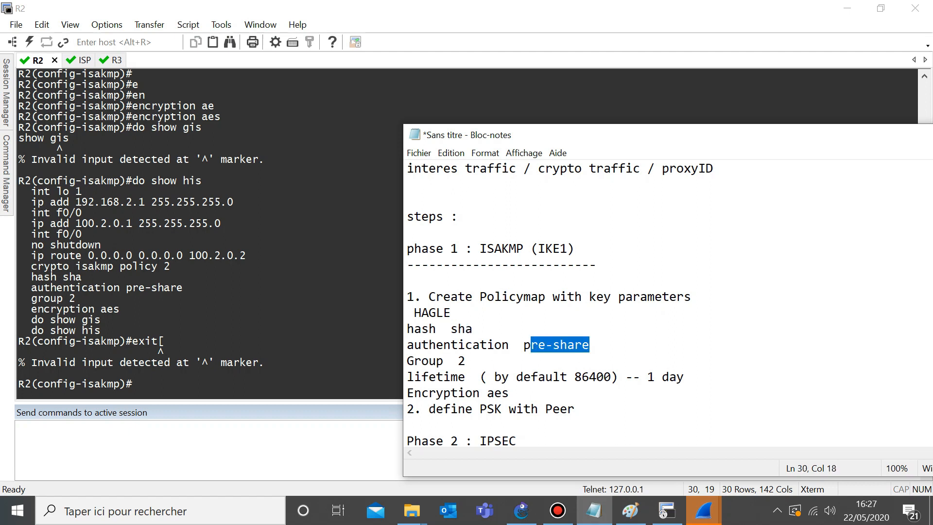
{"action": "left_click", "coordinate": [428, 360]}
{"action": "left_click_drag", "start_coordinate": [466, 361], "coordinate": [458, 360]}
{"action": "scroll", "coordinate": [459, 360], "scroll_direction": "down", "scroll_amount": 1}
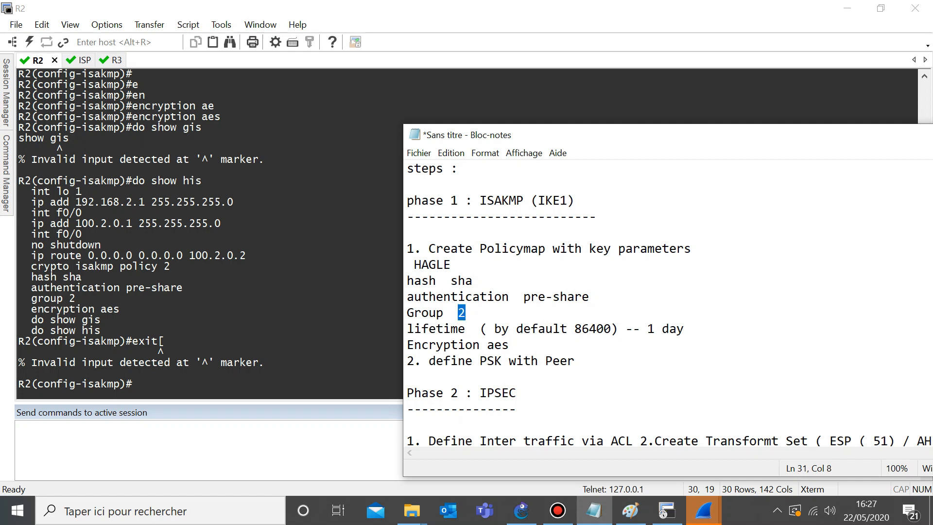
{"action": "left_click_drag", "start_coordinate": [475, 281], "coordinate": [443, 281]}
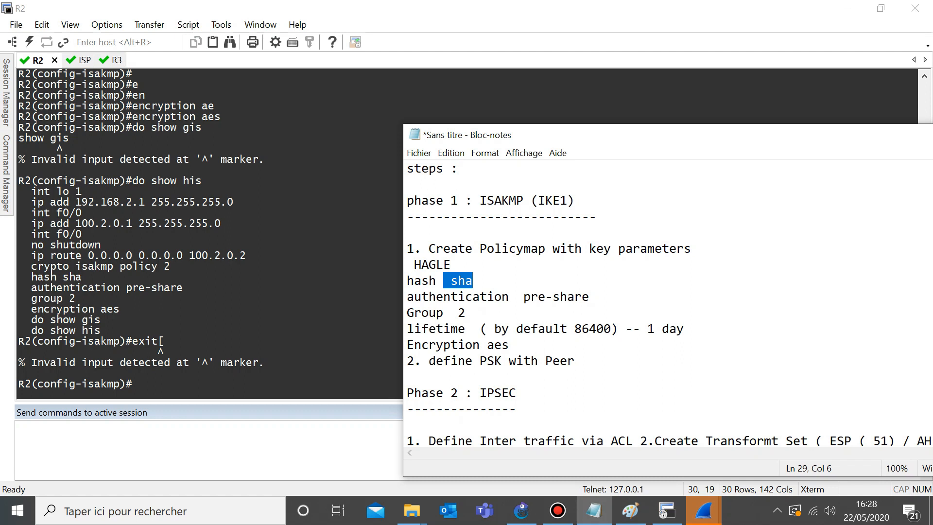
{"action": "left_click_drag", "start_coordinate": [429, 361], "coordinate": [575, 360]}
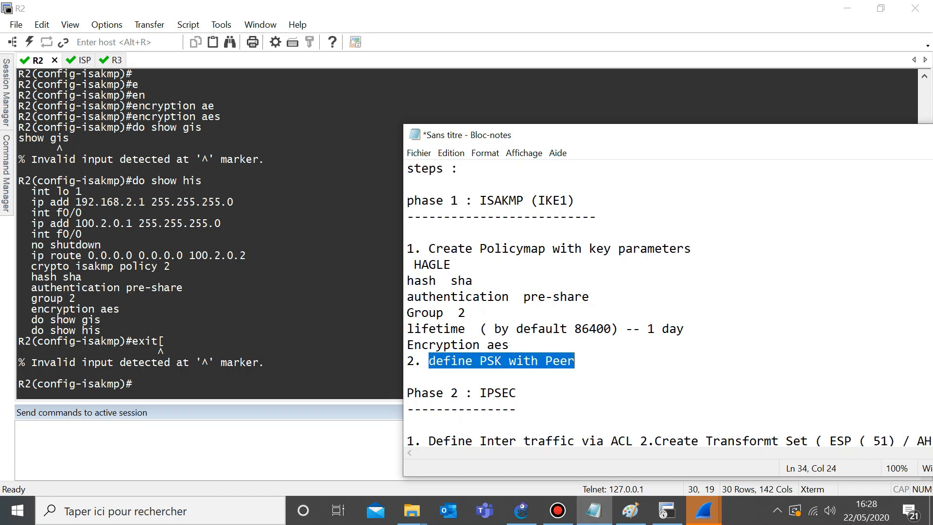
Step: Switch back to R2's console and exit the isakmp policy to global configuration mode
{"action": "key", "text": "alt+Tab"}
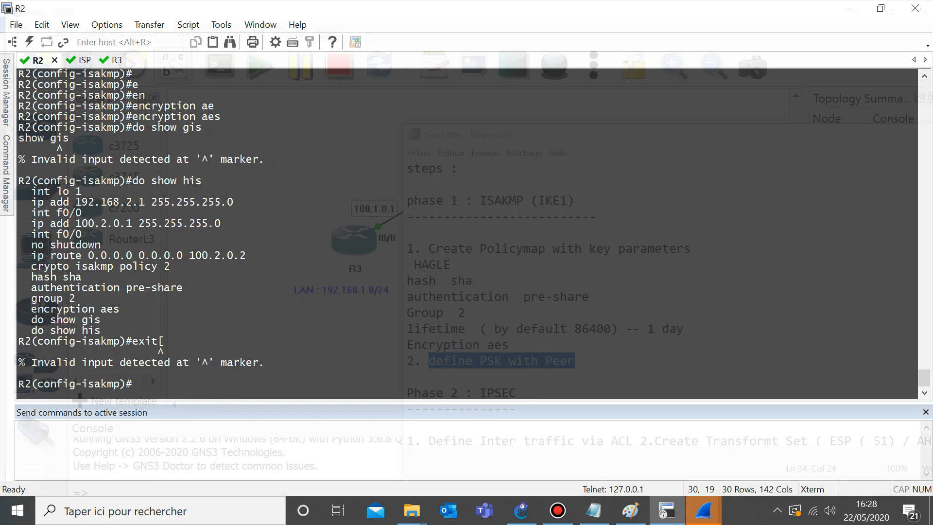
{"action": "key", "text": "Return"}
{"action": "key", "text": "Return"}
{"action": "type", "text": "exit"}
{"action": "key", "text": "Return"}
{"action": "key", "text": "Return"}
{"action": "key", "text": "Return"}
{"action": "key", "text": "Return"}
{"action": "key", "text": "Return"}
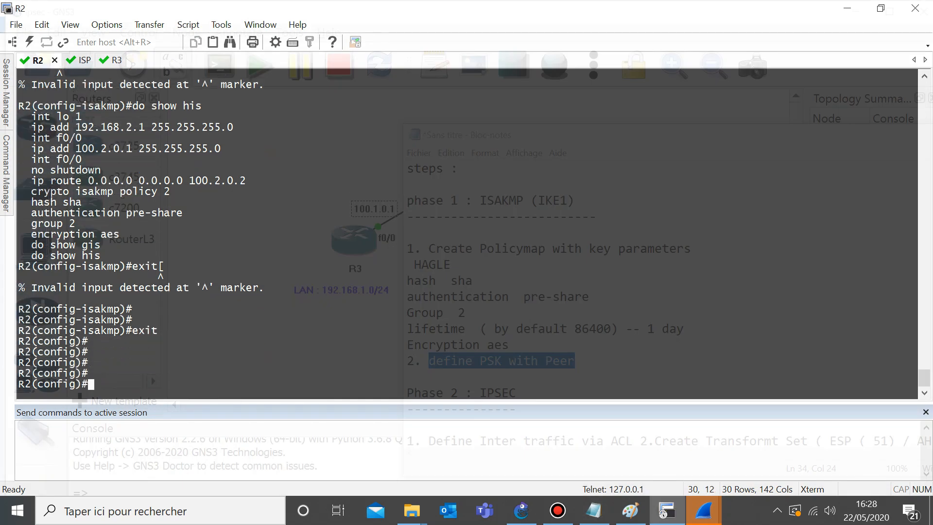
Step: Switch to R3's console and exit the isakmp policy to global configuration mode
{"action": "key", "text": "alt+3"}
{"action": "type", "text": "exit"}
{"action": "key", "text": "Return"}
{"action": "key", "text": "Return"}
Step: Start the crypto isakmp key command on R3, list its key-type options and choose type 6 for the pre-shared key
{"action": "type", "text": "cry"}
{"action": "key", "text": "Tab"}
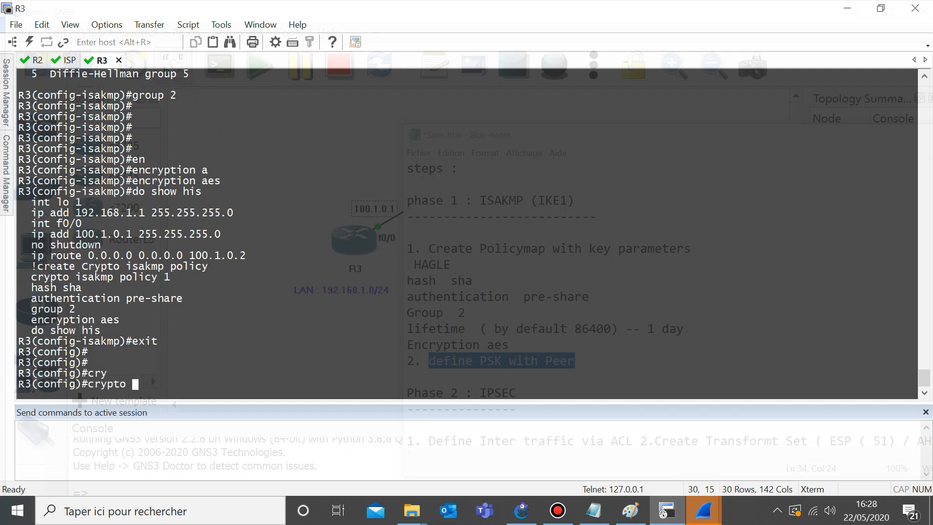
{"action": "type", "text": "is"}
{"action": "key", "text": "Tab"}
{"action": "type", "text": "k"}
{"action": "key", "text": "Tab"}
{"action": "type", "text": "e"}
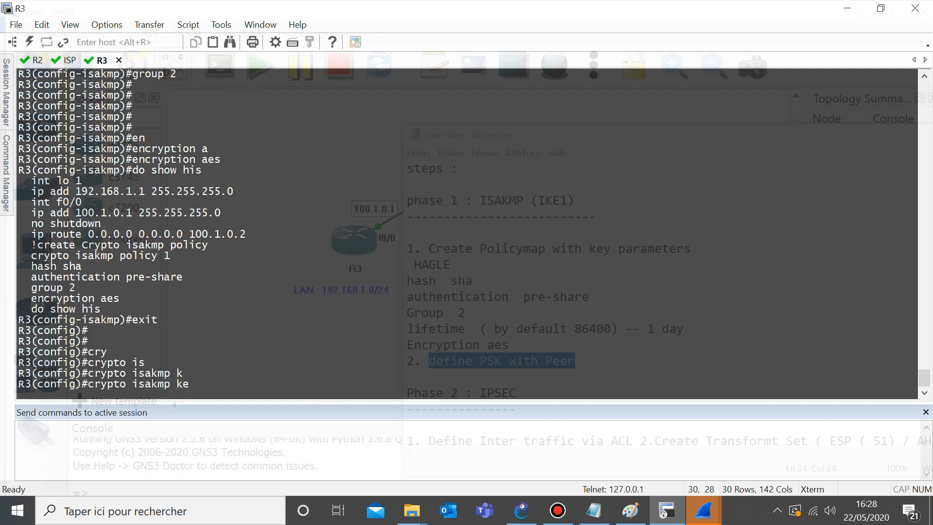
{"action": "type", "text": "y 0 cisco123"}
{"action": "key", "text": "BackSpace"}
{"action": "key", "text": "BackSpace"}
{"action": "key", "text": "BackSpace"}
{"action": "type", "text": "?"}
{"action": "type", "text": " 6"}
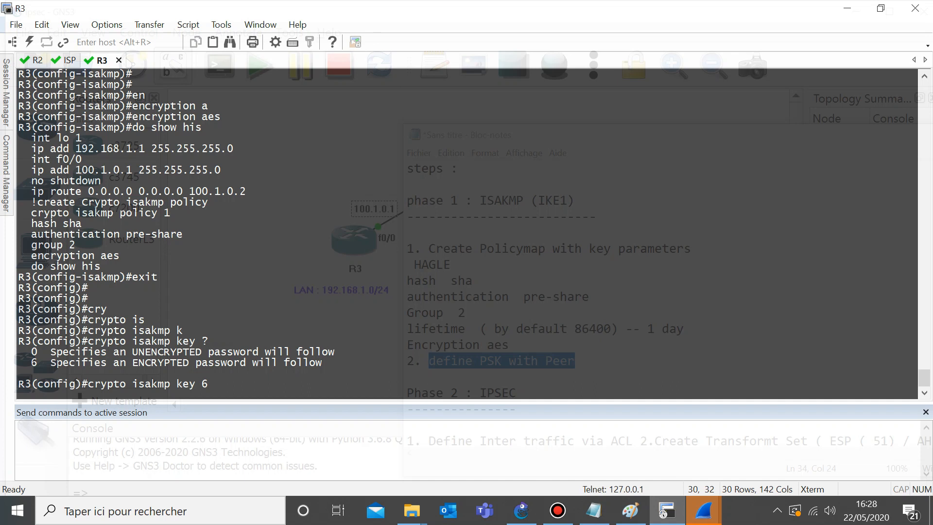
Step: Add the pre-shared key and the peer address 100.2.0.1 to R3's isakmp key command
{"action": "left_click_drag", "start_coordinate": [120, 363], "coordinate": [182, 363]}
{"action": "left_click", "coordinate": [182, 363]}
{"action": "type", "text": "cisco123 a"}
{"action": "key", "text": "Tab"}
{"action": "type", "text": "100.1.0"}
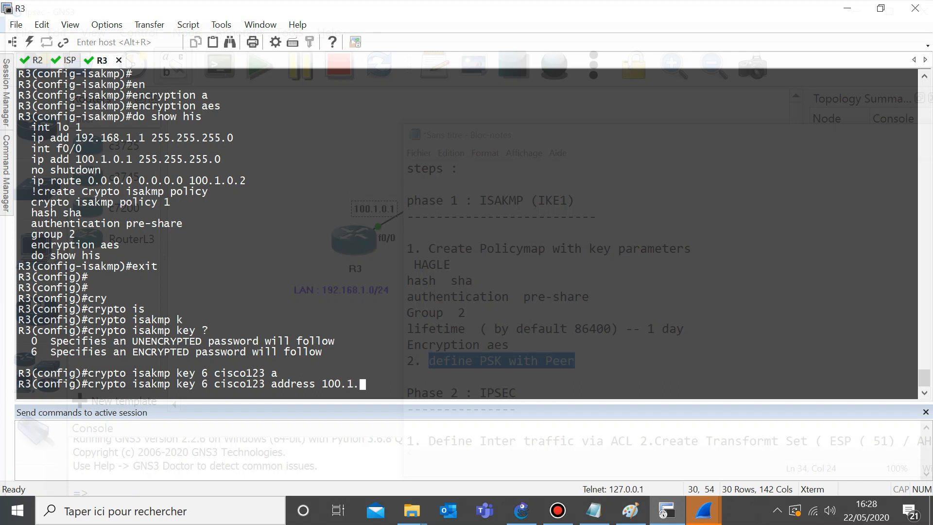
{"action": "key", "text": "BackSpace"}
{"action": "key", "text": "BackSpace"}
{"action": "key", "text": "BackSpace"}
{"action": "type", "text": "2.0.1"}
Step: Leave configuration mode on R2 and list its interface IP addresses to check the FastEthernet0/0 address
{"action": "key", "text": "ctrl+Tab"}
{"action": "type", "text": "sh"}
{"action": "key", "text": "ctrl+z"}
{"action": "key", "text": "Return"}
{"action": "type", "text": "sh ip int brief"}
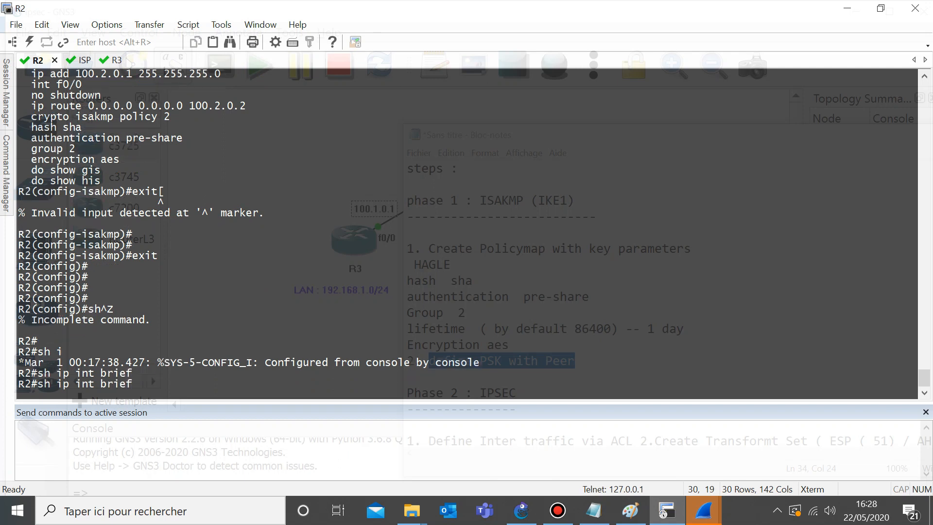
{"action": "key", "text": "Return"}
{"action": "triple_click", "coordinate": [236, 321]}
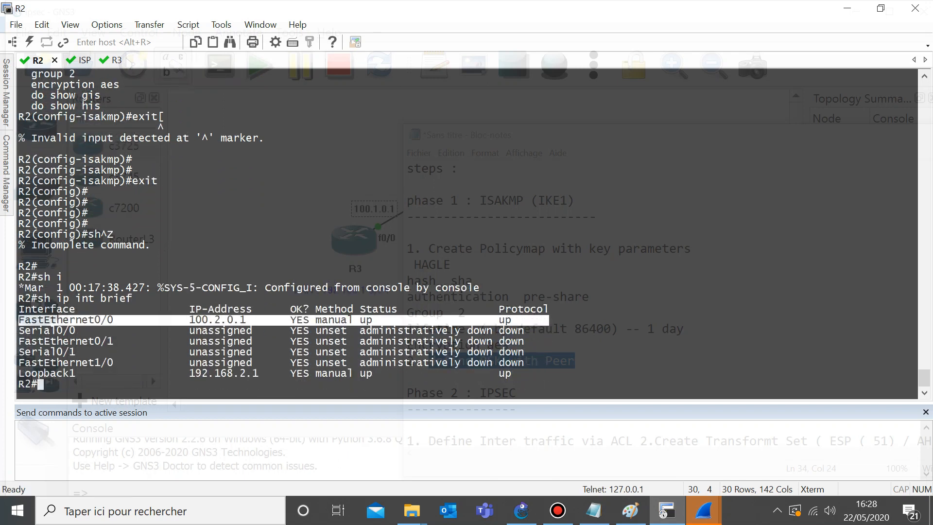
Step: Return to R3's console and submit the isakmp key command for peer 100.2.0.1
{"action": "left_click", "coordinate": [116, 60]}
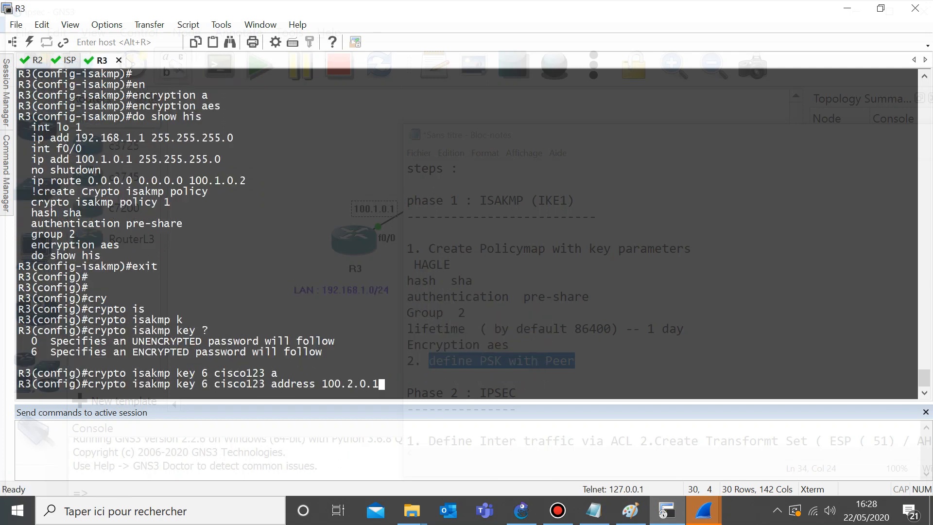
{"action": "key", "text": "Return"}
{"action": "key", "text": "Return"}
{"action": "key", "text": "Return"}
{"action": "key", "text": "Return"}
{"action": "key", "text": "Return"}
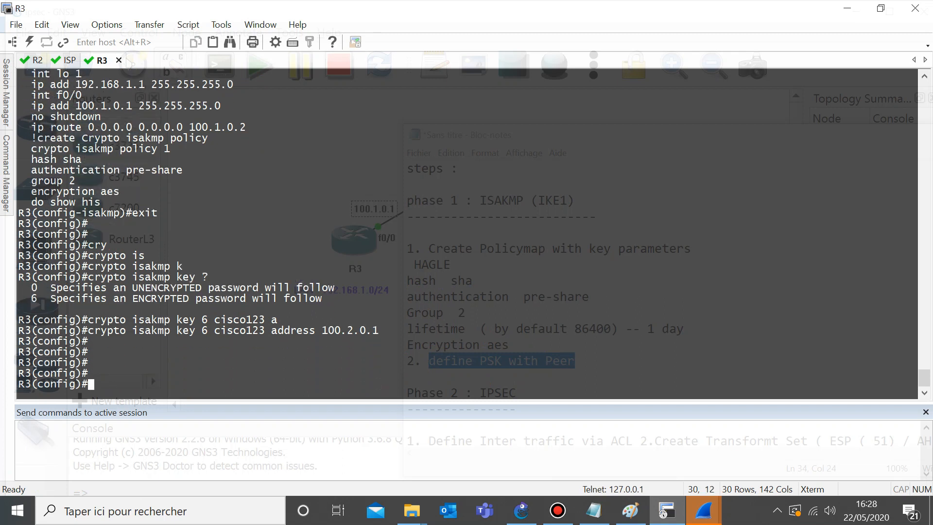
Step: Switch to R2's console and enter global configuration mode with conf t
{"action": "key", "text": "ctrl+Tab"}
{"action": "type", "text": "conf t"}
{"action": "key", "text": "Return"}
{"action": "key", "text": "Return"}
{"action": "key", "text": "Return"}
Step: Compose R2's crypto isakmp key command with type 0, the pre-shared key and the start of the peer address, 100.1.0
{"action": "type", "text": "crypto"}
{"action": "key", "text": "Tab"}
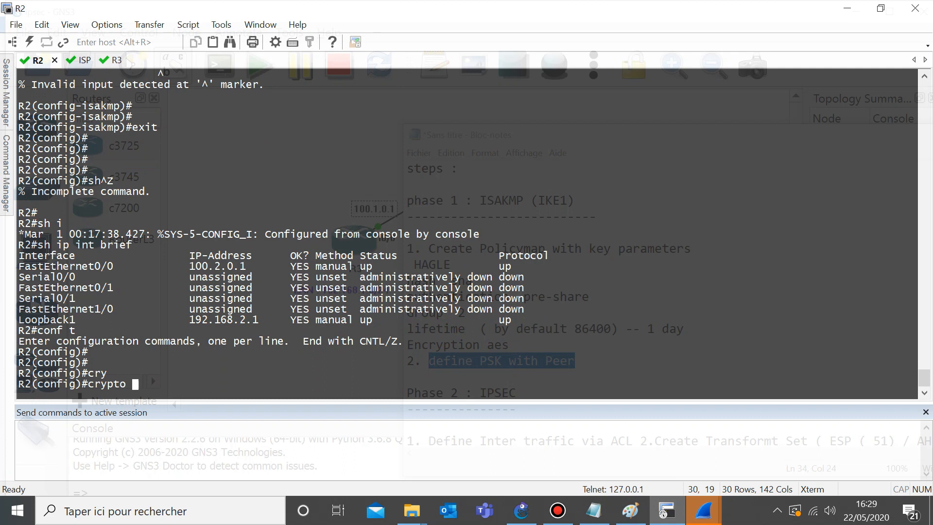
{"action": "type", "text": "is"}
{"action": "key", "text": "Tab"}
{"action": "type", "text": "key 0"}
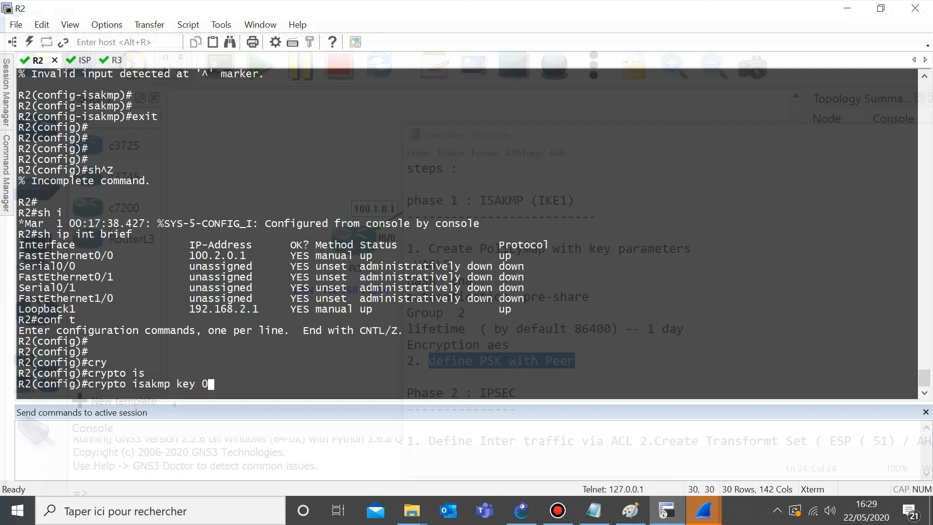
{"action": "type", "text": " cisco123 ad"}
{"action": "key", "text": "Tab"}
{"action": "type", "text": "1"}
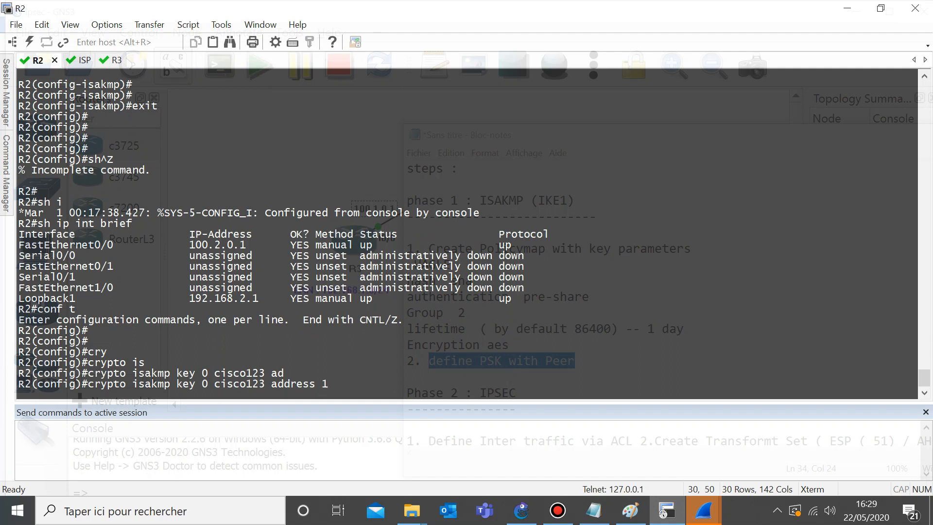
{"action": "type", "text": "00.1.0."}
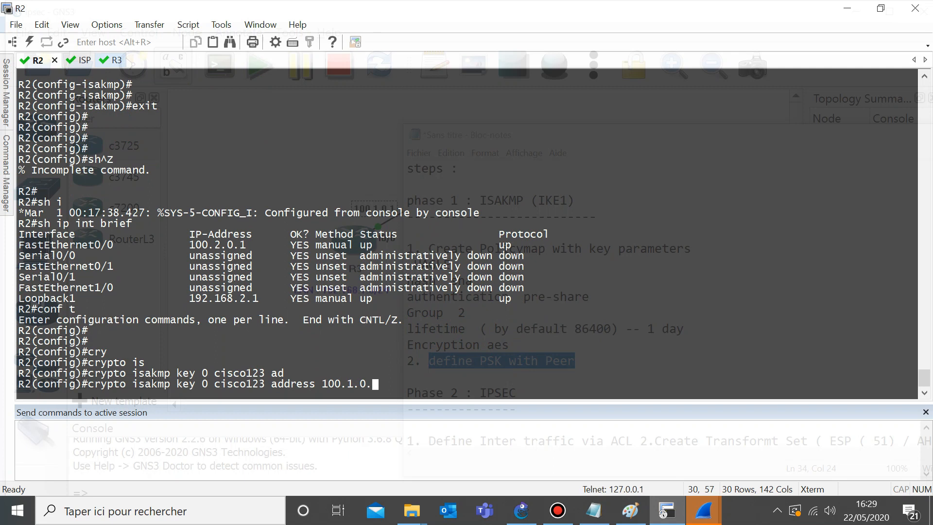
Step: Switch to R3's console and list its interface IP addresses with do sh ip int brief
{"action": "key", "text": "alt+3"}
{"action": "type", "text": "sh ip"}
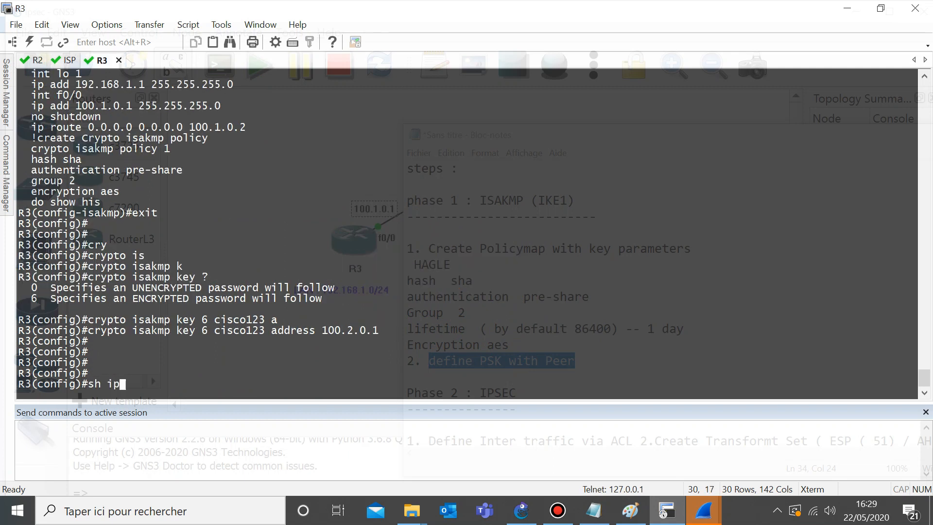
{"action": "type", "text": " int brief"}
{"action": "key", "text": "Left"}
{"action": "key", "text": "Left"}
{"action": "key", "text": "Left"}
{"action": "key", "text": "Left"}
{"action": "key", "text": "Left"}
{"action": "key", "text": "Left"}
{"action": "key", "text": "Left"}
{"action": "key", "text": "Left"}
{"action": "key", "text": "Left"}
{"action": "key", "text": "Left"}
{"action": "key", "text": "Left"}
{"action": "key", "text": "Left"}
{"action": "key", "text": "Left"}
{"action": "key", "text": "Left"}
{"action": "key", "text": "Left"}
{"action": "type", "text": "do"}
{"action": "key", "text": "Return"}
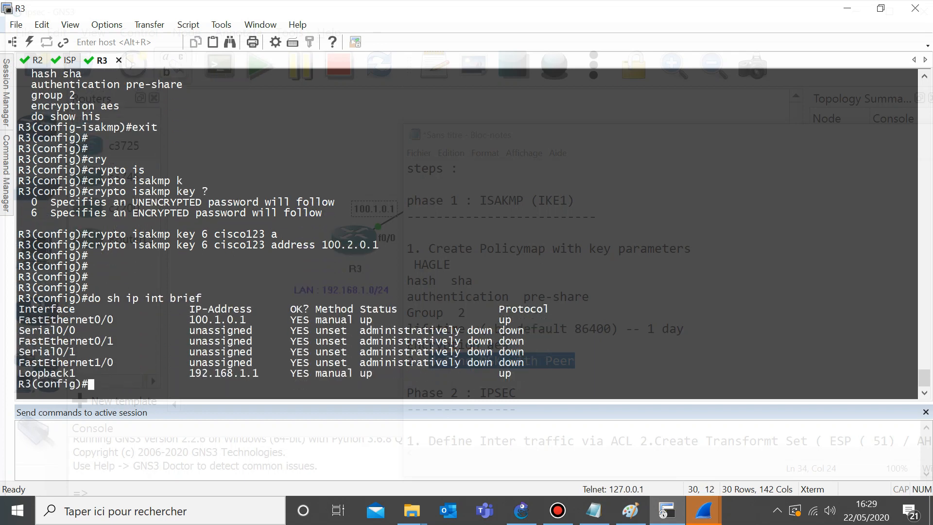
Step: Return to R2's console, complete the peer address as 100.1.0.1 and submit the isakmp key command
{"action": "key", "text": "ctrl+Tab"}
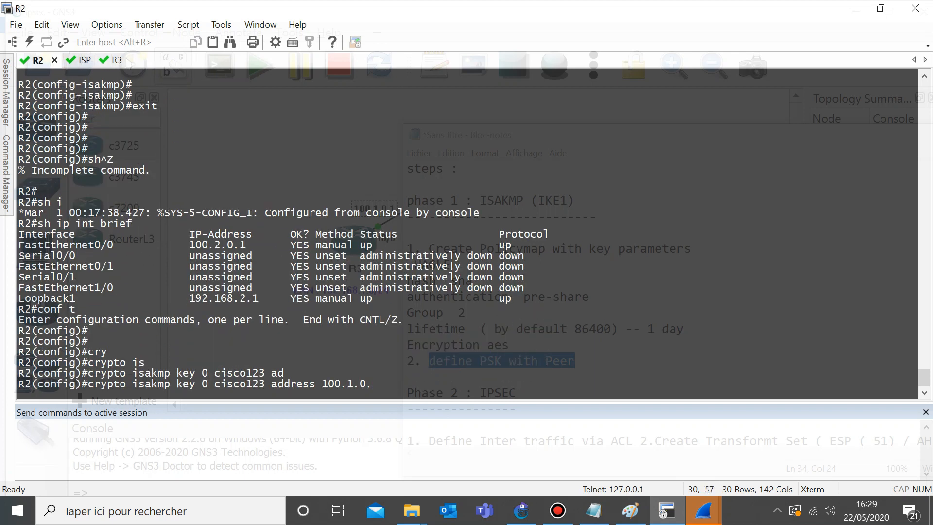
{"action": "type", "text": "1"}
{"action": "key", "text": "Return"}
{"action": "key", "text": "Return"}
{"action": "key", "text": "Return"}
{"action": "key", "text": "Return"}
{"action": "key", "text": "Return"}
Step: Show R2's command history and examine the isakmp key entry for peer 100.1.0.1
{"action": "type", "text": "do show his"}
{"action": "key", "text": "Return"}
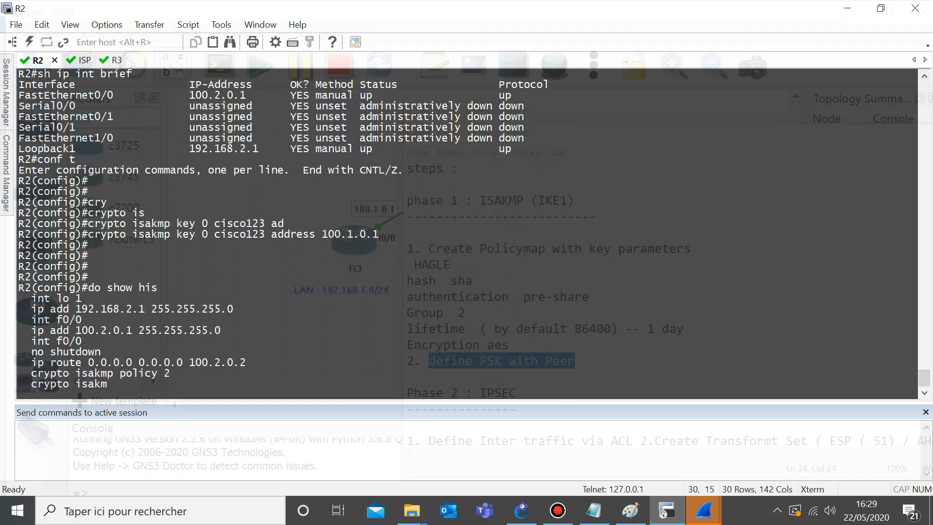
{"action": "left_click_drag", "start_coordinate": [18, 362], "coordinate": [321, 362]}
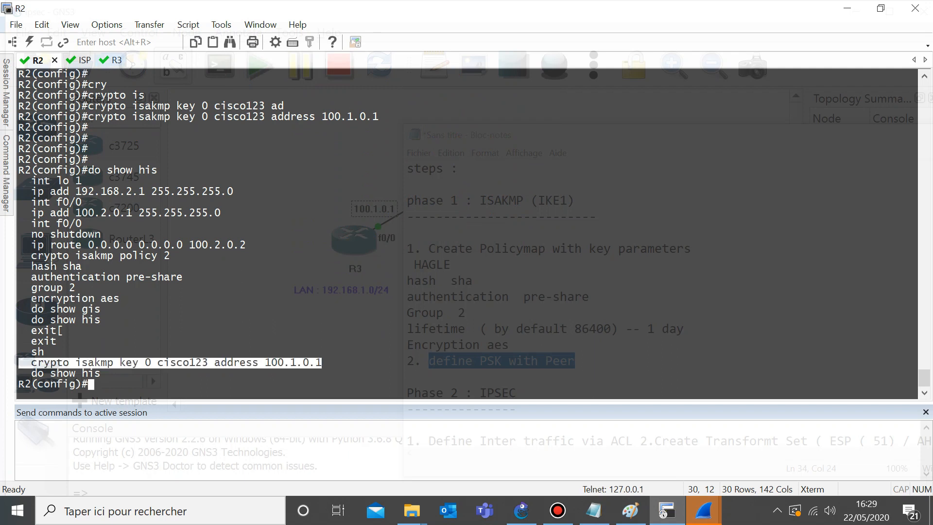
Step: Switch to R3's console, show its command history and examine the isakmp key entry for peer 100.2.0.1
{"action": "left_click", "coordinate": [110, 59]}
{"action": "type", "text": "do show hi"}
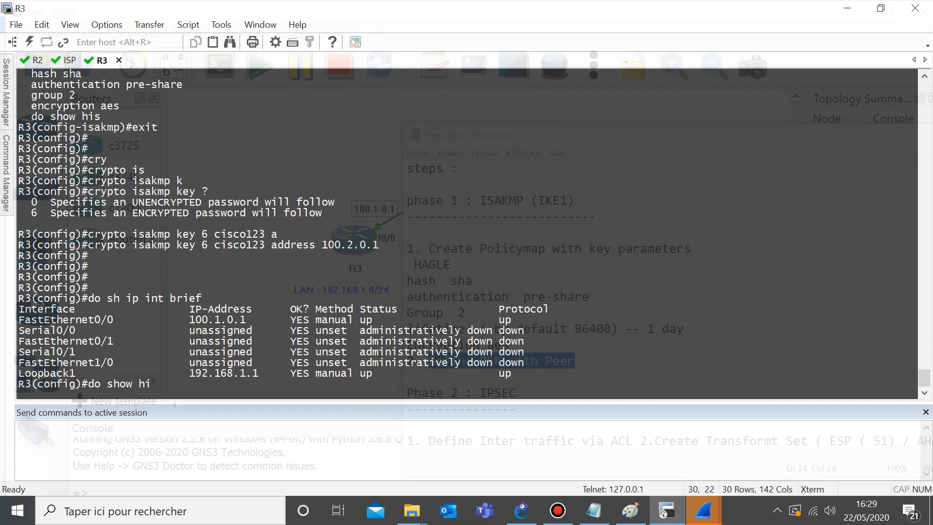
{"action": "key", "text": "Return"}
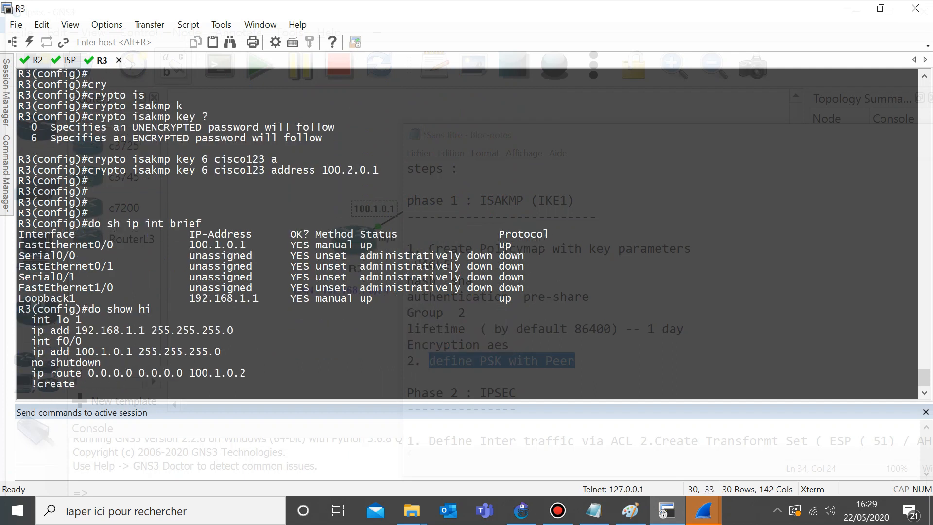
{"action": "triple_click", "coordinate": [120, 352]}
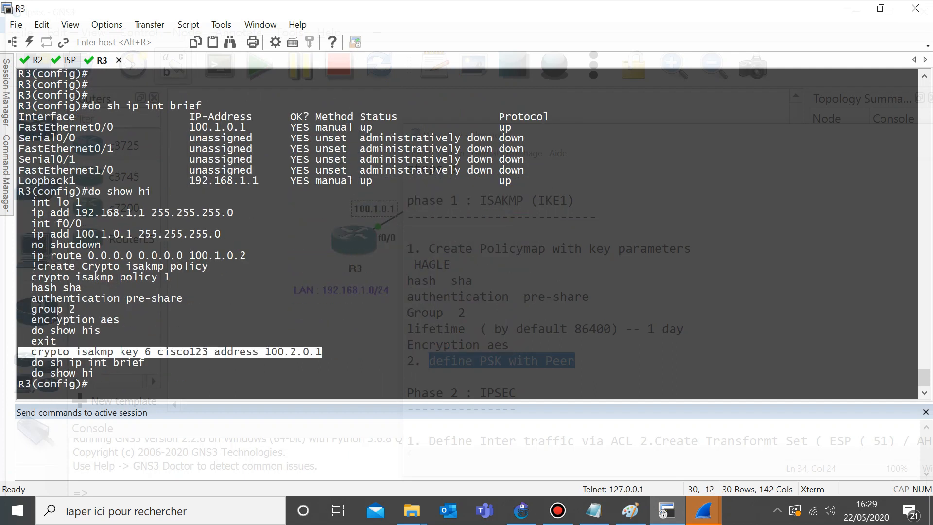
{"action": "left_click", "coordinate": [140, 352]}
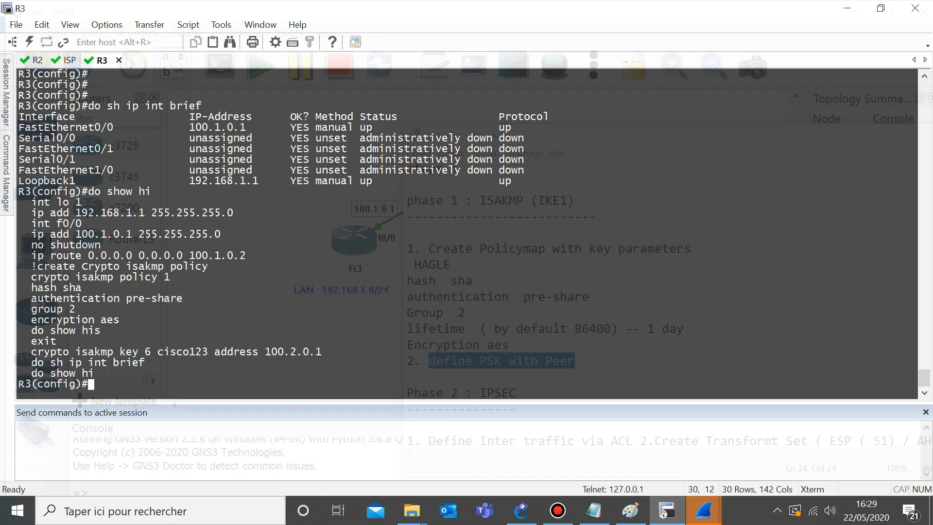
Step: Compare the key type in the isakmp key entries of R3 and R2
{"action": "left_click_drag", "start_coordinate": [140, 351], "coordinate": [150, 352]}
{"action": "left_click", "coordinate": [38, 61]}
{"action": "left_click", "coordinate": [141, 363]}
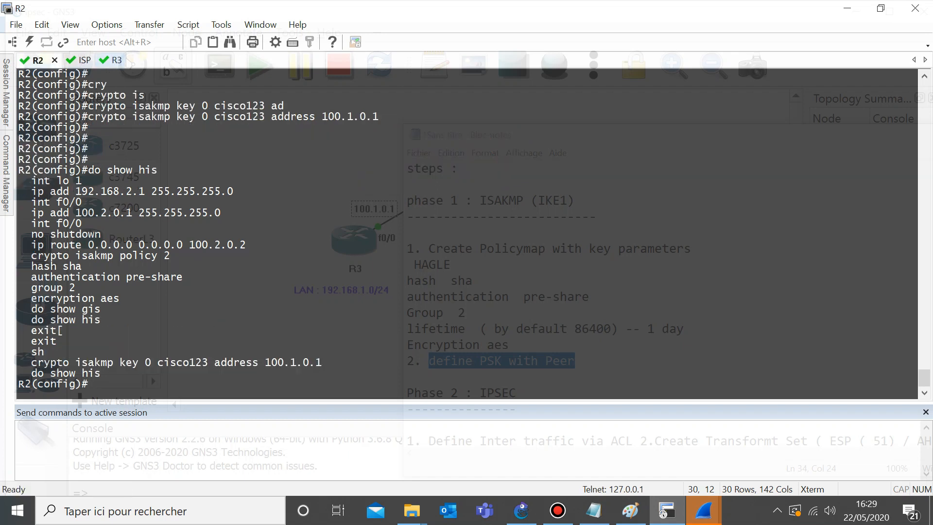
{"action": "left_click", "coordinate": [102, 61]}
{"action": "left_click_drag", "start_coordinate": [151, 351], "coordinate": [150, 352]}
{"action": "left_click", "coordinate": [147, 352]}
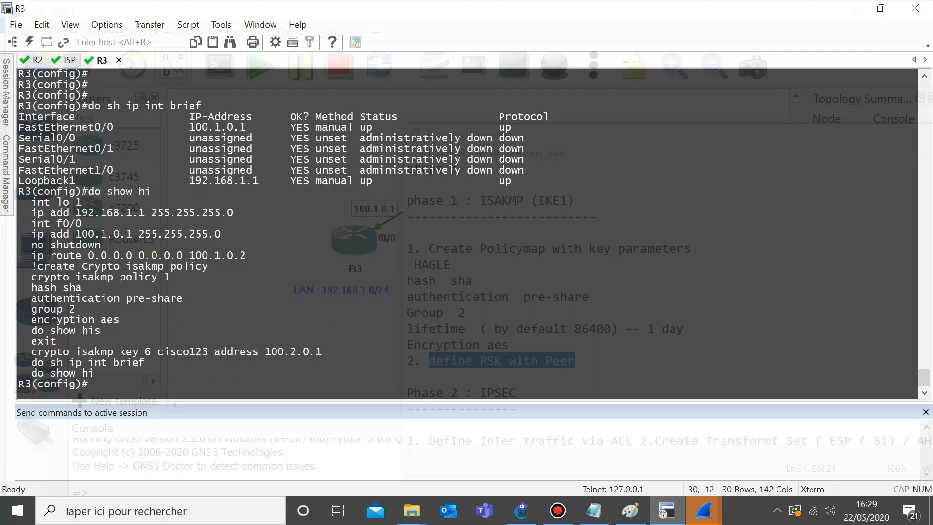
Step: Remove R3's type 6 isakmp pre-shared key for peer 100.2.0.1 using the no form of the command
{"action": "type", "text": "no"}
{"action": "triple_click", "coordinate": [237, 352]}
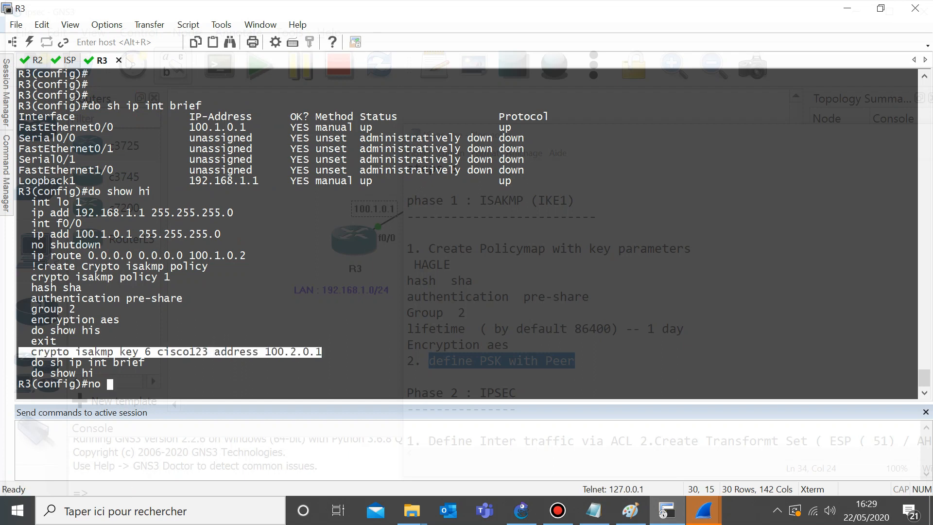
{"action": "right_click", "coordinate": [236, 351]}
{"action": "key", "text": "Return"}
{"action": "key", "text": "Return"}
{"action": "key", "text": "Return"}
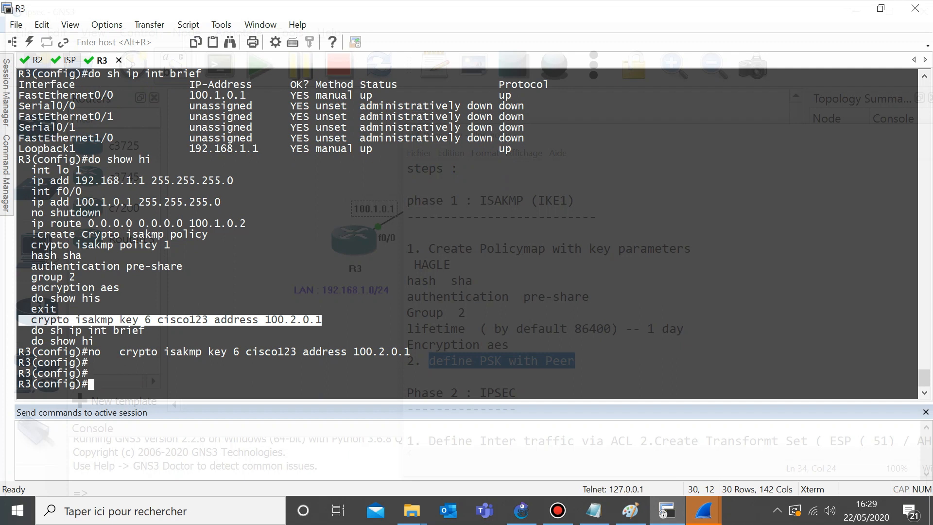
{"action": "left_click_drag", "start_coordinate": [234, 351], "coordinate": [290, 352]}
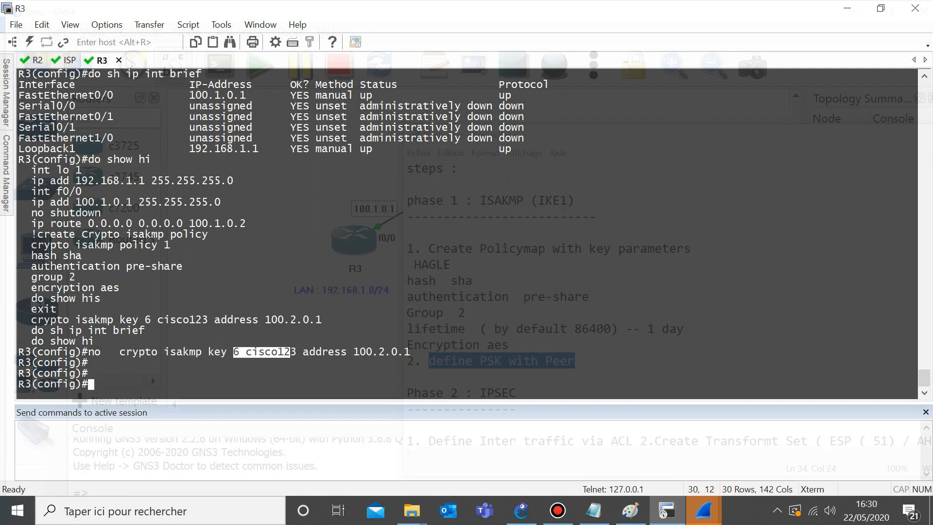
Step: On R3, re-enter the ISAKMP pre-shared key for peer address 100.2.0.1 using key type 0
{"action": "left_click", "coordinate": [290, 352]}
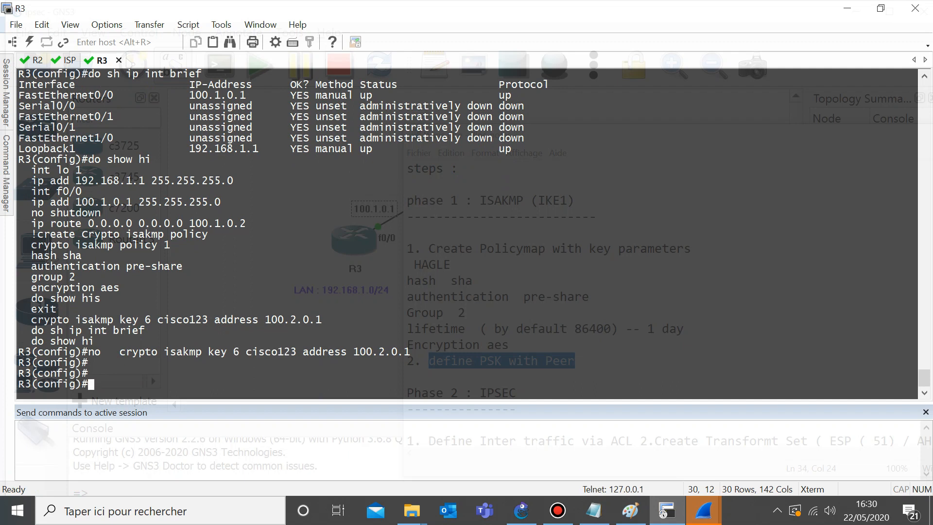
{"action": "key", "text": "Up"}
{"action": "key", "text": "Left"}
{"action": "key", "text": "Left"}
{"action": "key", "text": "Left"}
{"action": "key", "text": "Left"}
{"action": "key", "text": "Left"}
{"action": "key", "text": "Left"}
{"action": "key", "text": "Left"}
{"action": "key", "text": "Left"}
{"action": "key", "text": "Left"}
{"action": "key", "text": "Left"}
{"action": "key", "text": "Left"}
{"action": "key", "text": "Left"}
{"action": "key", "text": "Left"}
{"action": "key", "text": "Left"}
{"action": "key", "text": "Left"}
{"action": "key", "text": "Left"}
{"action": "key", "text": "Left"}
{"action": "key", "text": "Left"}
{"action": "key", "text": "Left"}
{"action": "key", "text": "Left"}
{"action": "key", "text": "Left"}
{"action": "key", "text": "Left"}
{"action": "key", "text": "Left"}
{"action": "key", "text": "Left"}
{"action": "key", "text": "Left"}
{"action": "key", "text": "Left"}
{"action": "key", "text": "Left"}
{"action": "key", "text": "BackSpace"}
{"action": "type", "text": "0"}
{"action": "key", "text": "Left"}
{"action": "key", "text": "Left"}
{"action": "key", "text": "Left"}
{"action": "key", "text": "Left"}
{"action": "key", "text": "Left"}
{"action": "key", "text": "Left"}
{"action": "key", "text": "Left"}
{"action": "key", "text": "Left"}
{"action": "key", "text": "Left"}
{"action": "key", "text": "Left"}
{"action": "key", "text": "Left"}
{"action": "key", "text": "Left"}
{"action": "key", "text": "Left"}
{"action": "key", "text": "Left"}
{"action": "key", "text": "Left"}
{"action": "key", "text": "Left"}
{"action": "key", "text": "Left"}
{"action": "key", "text": "Left"}
{"action": "key", "text": "Left"}
{"action": "key", "text": "Left"}
{"action": "key", "text": "BackSpace"}
{"action": "key", "text": "BackSpace"}
{"action": "key", "text": "Return"}
{"action": "key", "text": "Return"}
{"action": "key", "text": "Return"}
{"action": "key", "text": "Return"}
Step: Show R3's command history, check the re-entered ISAKMP key line, and bring up the R2 console for comparison
{"action": "type", "text": "do show his"}
{"action": "key", "text": "Return"}
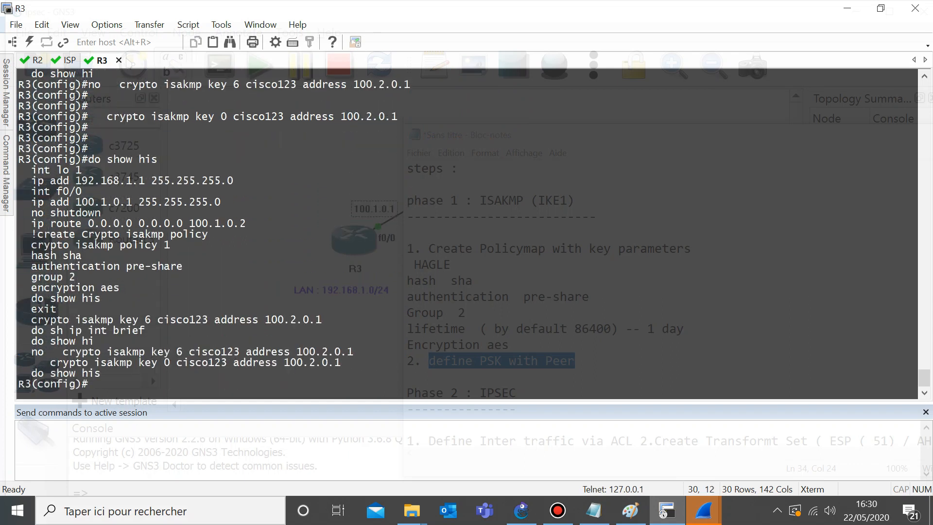
{"action": "triple_click", "coordinate": [95, 363]}
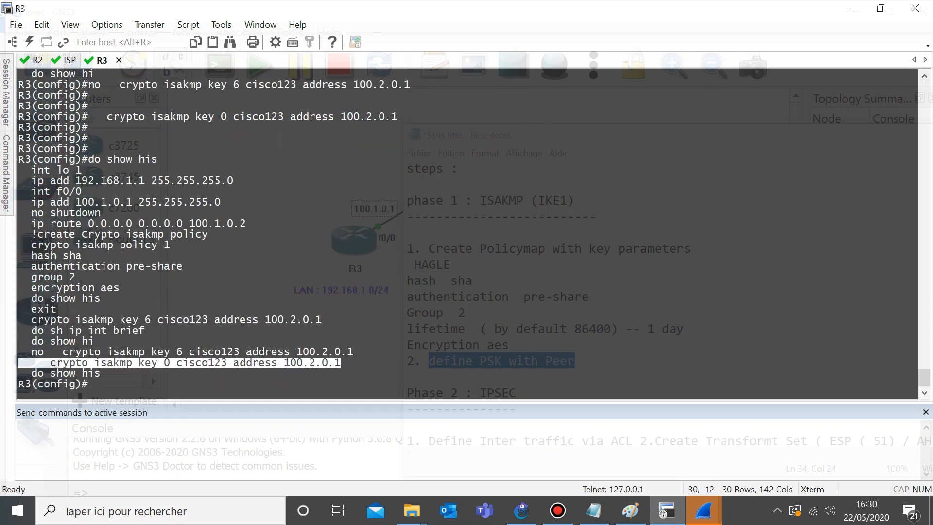
{"action": "left_click", "coordinate": [95, 363]}
{"action": "left_click", "coordinate": [38, 60]}
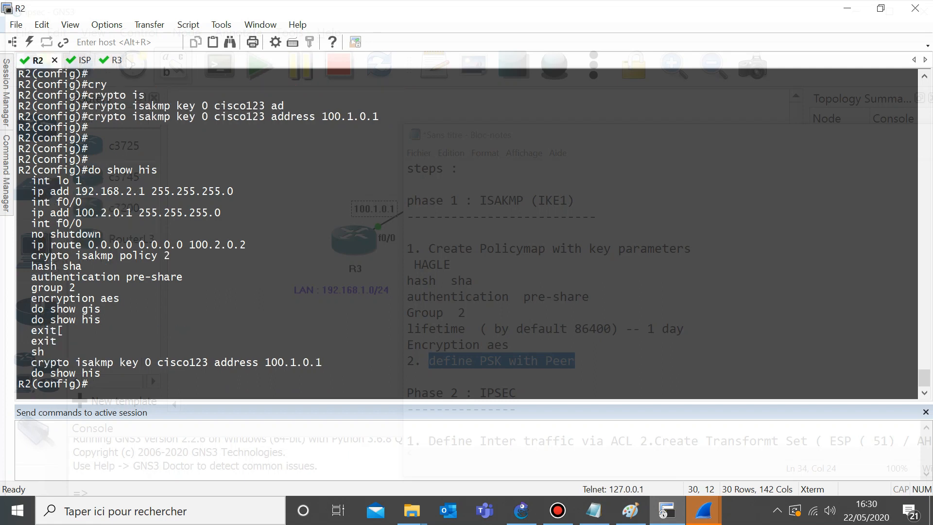
{"action": "key", "text": "Return"}
{"action": "key", "text": "Return"}
{"action": "key", "text": "Return"}
{"action": "key", "text": "Return"}
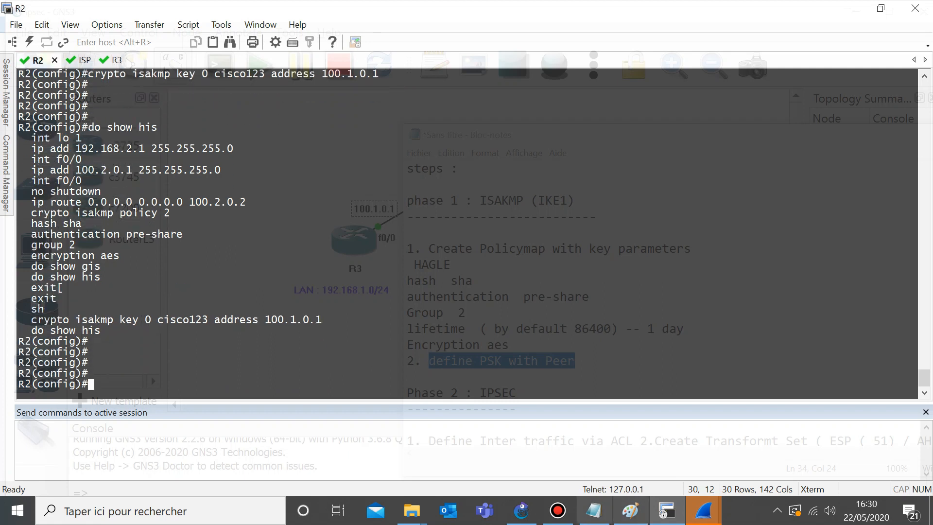
Step: Switch to the Notepad notes and review the Phase 1 steps, from the policy parameters through defining the PSK with the peer
{"action": "key", "text": "alt+Tab"}
{"action": "left_click_drag", "start_coordinate": [428, 248], "coordinate": [619, 248]}
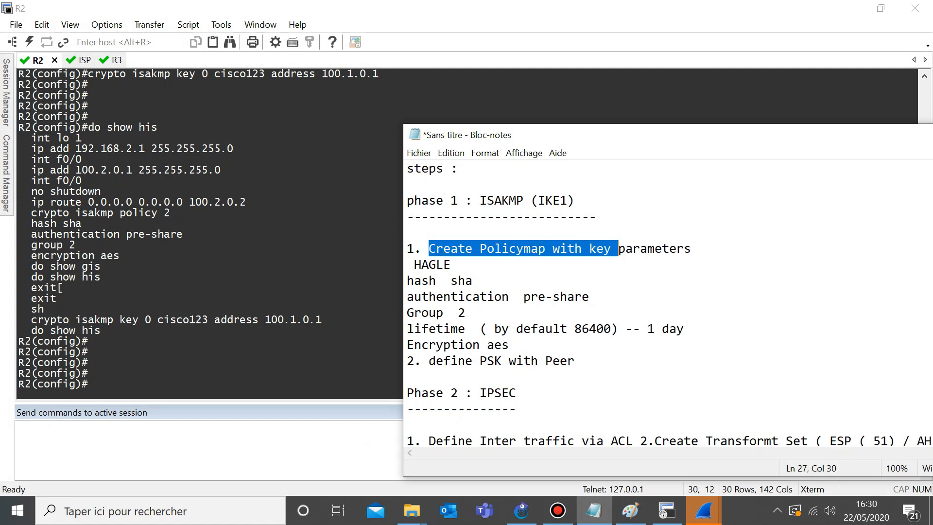
{"action": "left_click_drag", "start_coordinate": [452, 264], "coordinate": [414, 265]}
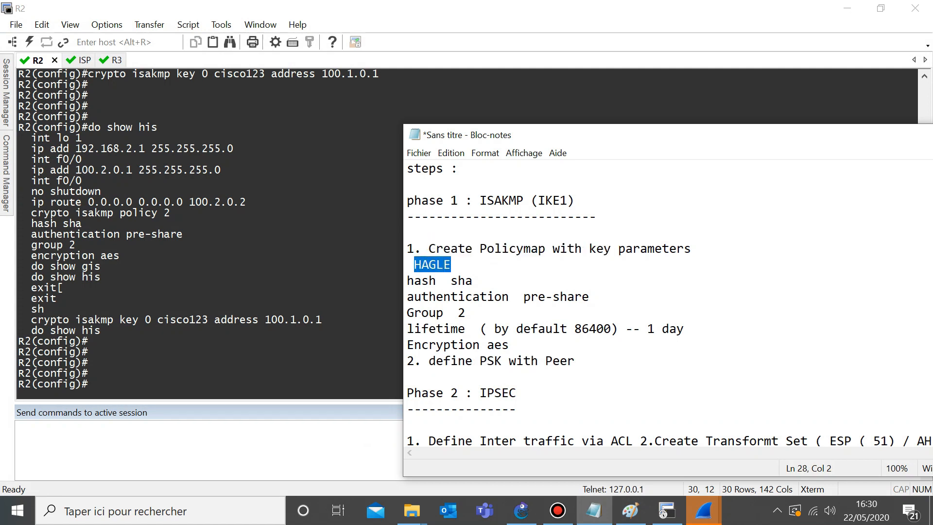
{"action": "double_click", "coordinate": [430, 280]}
{"action": "double_click", "coordinate": [450, 297]}
{"action": "double_click", "coordinate": [431, 313]}
{"action": "left_click", "coordinate": [429, 329]}
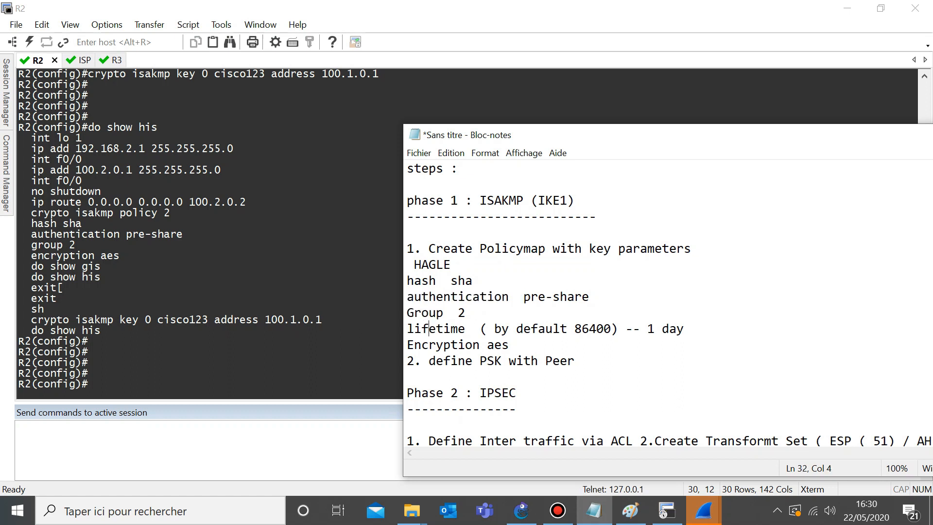
{"action": "double_click", "coordinate": [451, 345]}
{"action": "left_click", "coordinate": [451, 345]}
{"action": "left_click", "coordinate": [480, 361]}
{"action": "left_click_drag", "start_coordinate": [575, 361], "coordinate": [408, 248]}
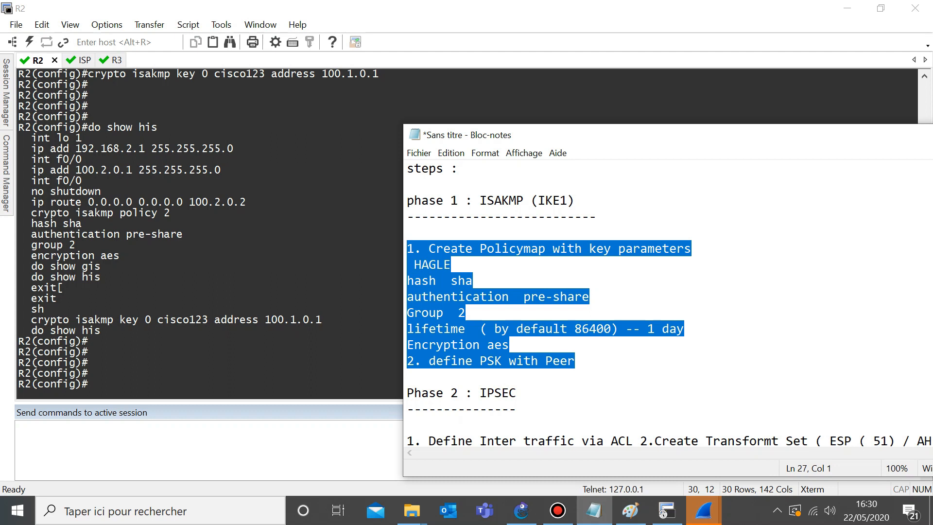
Step: Examine the Phase 1 ISAKMP heading in the notes and its list of hash, authentication, group, lifetime and encryption parameters
{"action": "left_click_drag", "start_coordinate": [480, 200], "coordinate": [524, 200]}
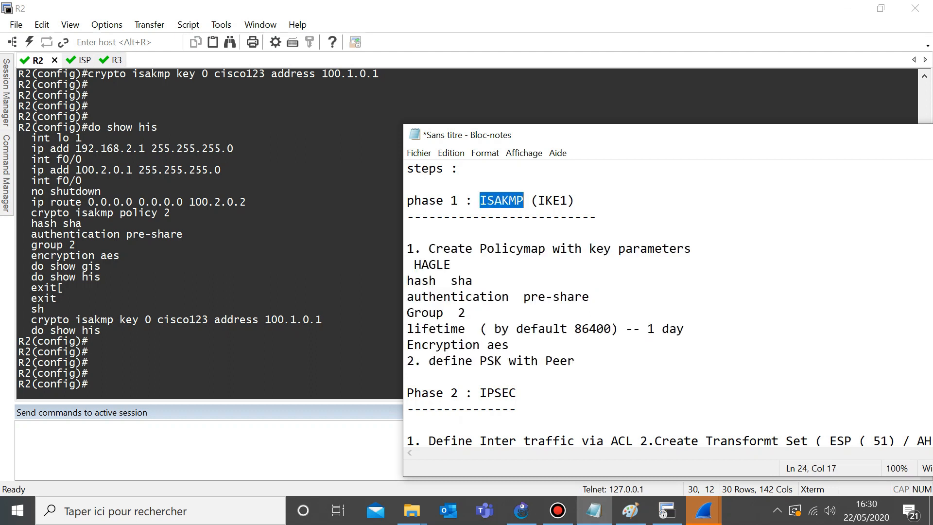
{"action": "left_click", "coordinate": [487, 201]}
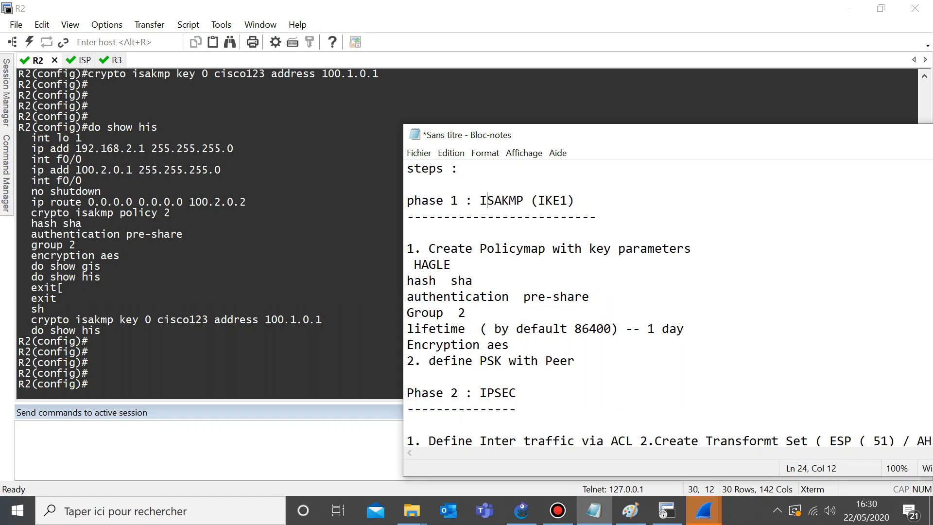
{"action": "left_click", "coordinate": [501, 201]}
{"action": "key", "text": "Right"}
{"action": "key", "text": "Right"}
{"action": "key", "text": "Right"}
{"action": "left_click_drag", "start_coordinate": [458, 200], "coordinate": [407, 200]}
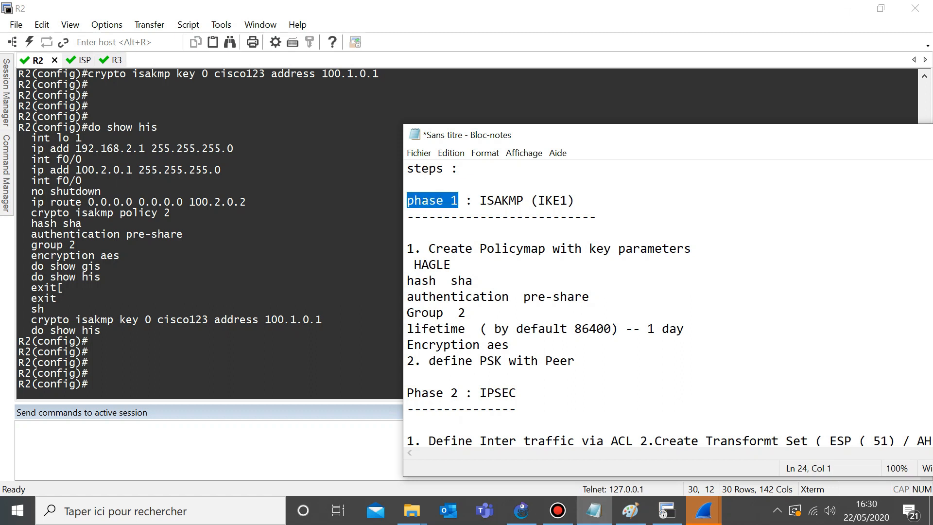
{"action": "left_click_drag", "start_coordinate": [501, 200], "coordinate": [524, 200]}
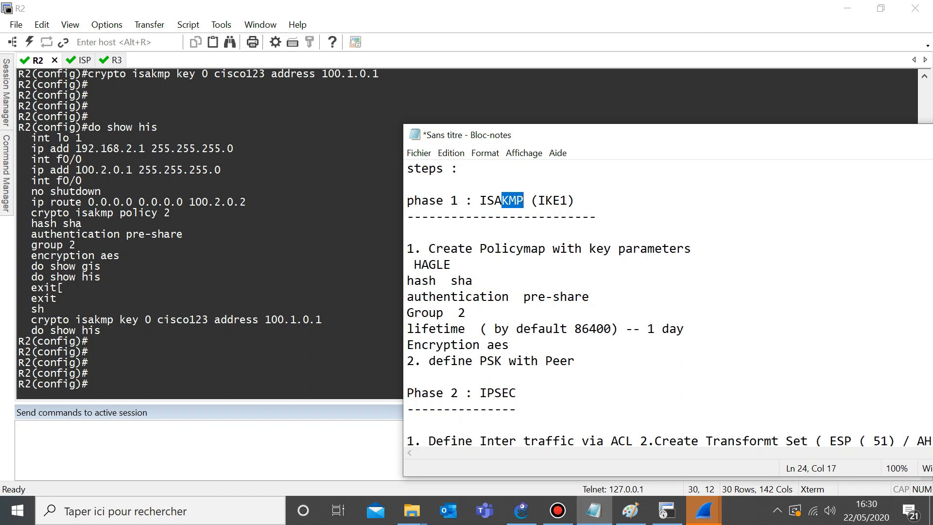
{"action": "left_click_drag", "start_coordinate": [407, 281], "coordinate": [508, 344]}
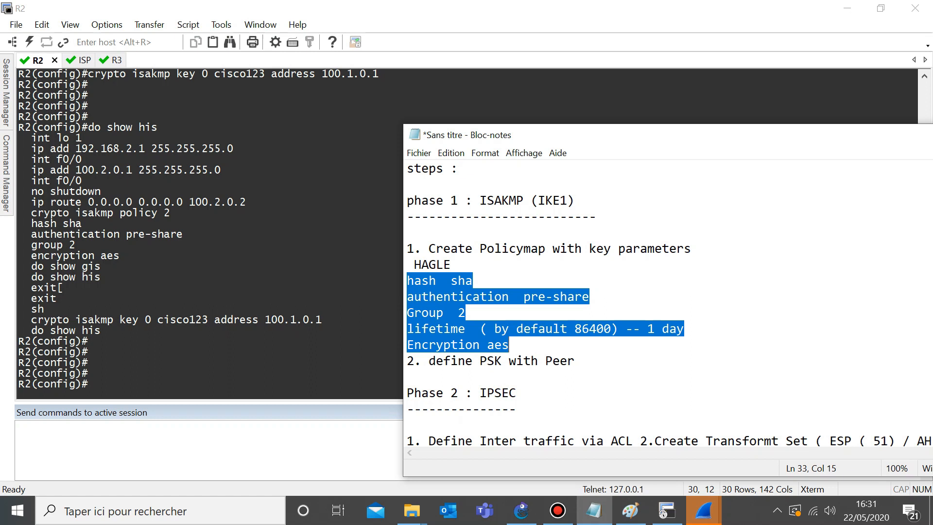
{"action": "left_click", "coordinate": [428, 281]}
{"action": "left_click", "coordinate": [429, 296]}
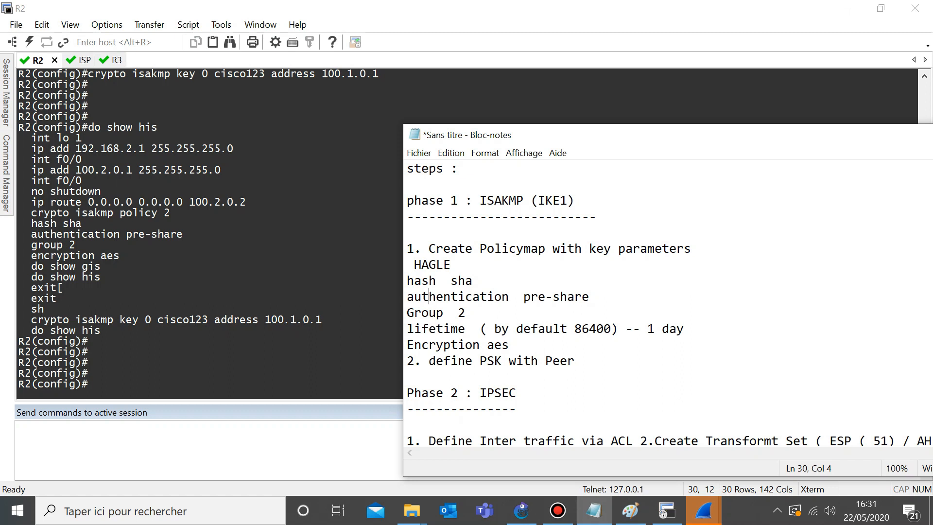
Step: Examine the Phase 2 IPSEC section of the notes, including the transform set step
{"action": "scroll", "coordinate": [666, 307], "scroll_direction": "down", "scroll_amount": 2}
{"action": "scroll", "coordinate": [666, 306], "scroll_direction": "up", "scroll_amount": 2}
{"action": "scroll", "coordinate": [666, 306], "scroll_direction": "down", "scroll_amount": 2}
{"action": "left_click_drag", "start_coordinate": [407, 296], "coordinate": [516, 314]}
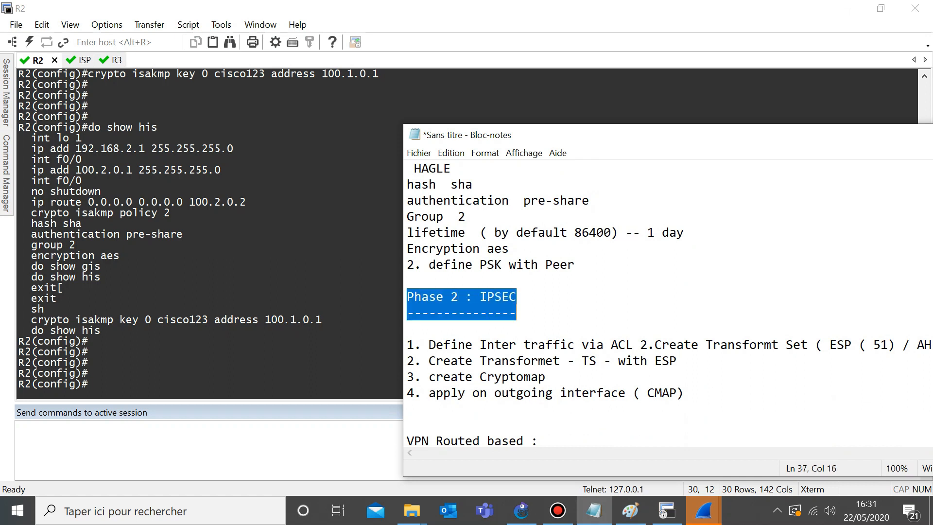
{"action": "left_click", "coordinate": [582, 361]}
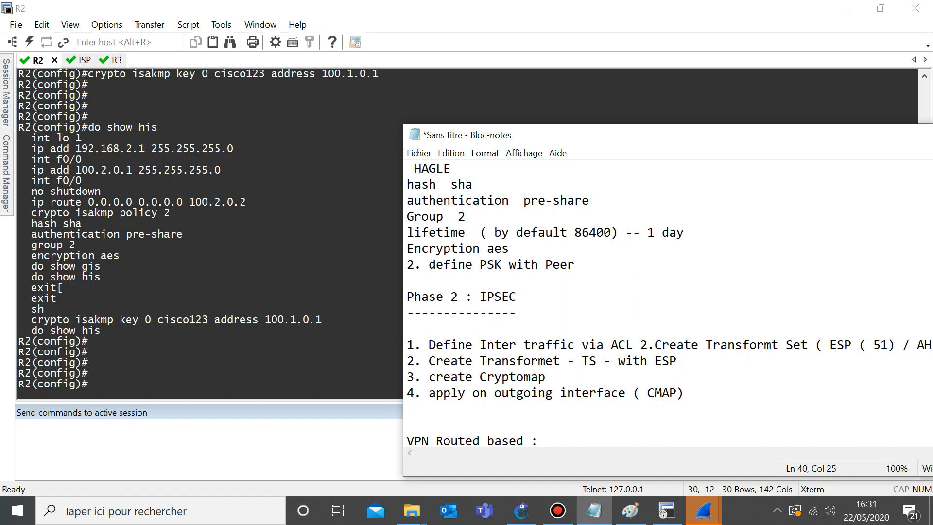
Step: Switch to GNS3 and shift the LAN labels under R3 and R2 slightly downward in the topology
{"action": "left_click", "coordinate": [521, 510]}
{"action": "left_click", "coordinate": [341, 290]}
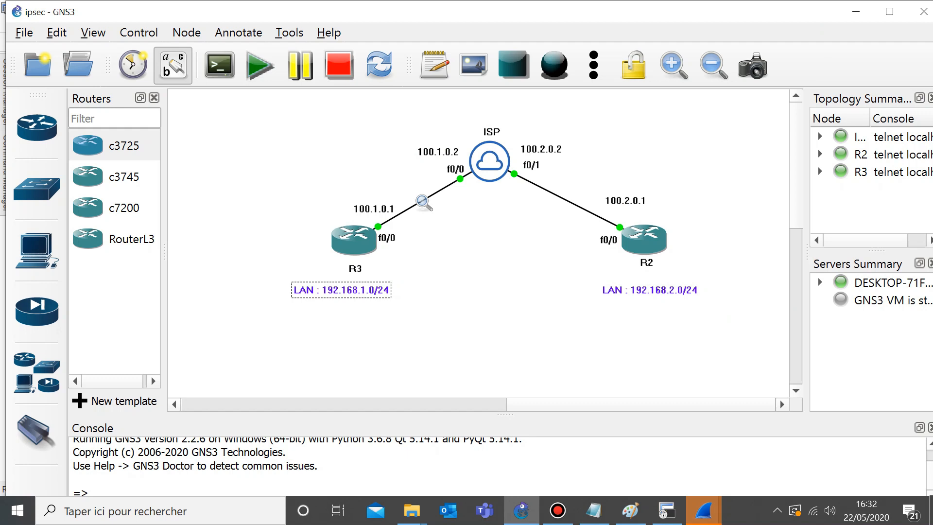
{"action": "mouse_move", "coordinate": [341, 289]}
{"action": "left_mouse_down"}
{"action": "mouse_move", "coordinate": [340, 273]}
{"action": "mouse_move", "coordinate": [488, 149]}
{"action": "mouse_move", "coordinate": [596, 223]}
{"action": "mouse_move", "coordinate": [532, 268]}
{"action": "mouse_move", "coordinate": [350, 301]}
{"action": "left_mouse_up"}
{"action": "mouse_move", "coordinate": [649, 290]}
{"action": "left_mouse_down"}
{"action": "mouse_move", "coordinate": [527, 180]}
{"action": "mouse_move", "coordinate": [333, 263]}
{"action": "mouse_move", "coordinate": [652, 296]}
{"action": "left_mouse_up"}
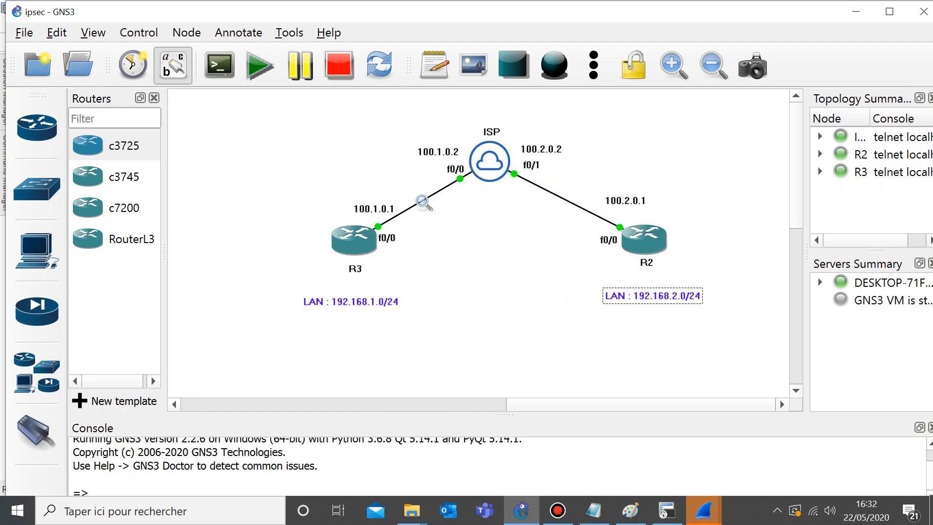
Step: Switch to R3's SecureCRT console and create an extended IP access list named site1_traffic
{"action": "left_click", "coordinate": [666, 510]}
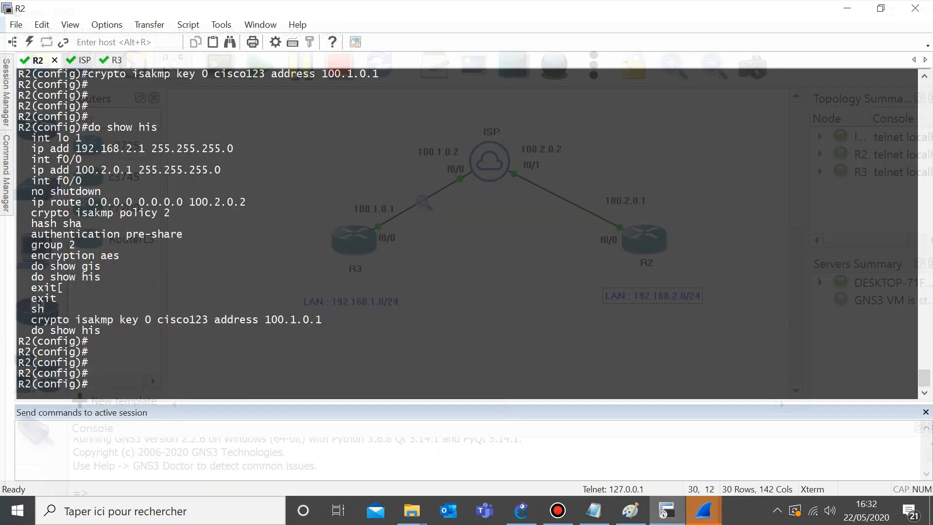
{"action": "left_click", "coordinate": [112, 60]}
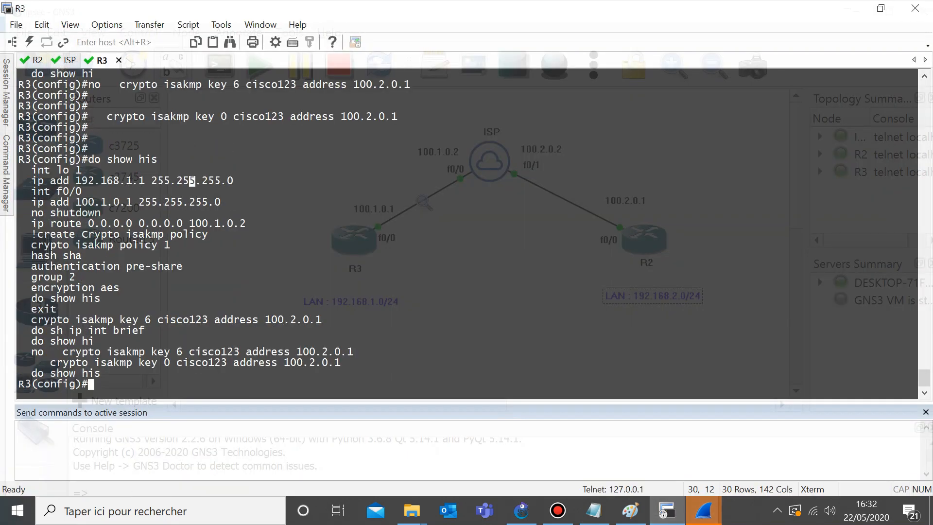
{"action": "key", "text": "Return"}
{"action": "key", "text": "Return"}
{"action": "key", "text": "Return"}
{"action": "type", "text": "conf t"}
{"action": "key", "text": "BackSpace"}
{"action": "key", "text": "BackSpace"}
{"action": "key", "text": "BackSpace"}
{"action": "key", "text": "BackSpace"}
{"action": "key", "text": "BackSpace"}
{"action": "key", "text": "BackSpace"}
{"action": "type", "text": "ip ac"}
{"action": "key", "text": "Tab"}
{"action": "type", "text": "ce"}
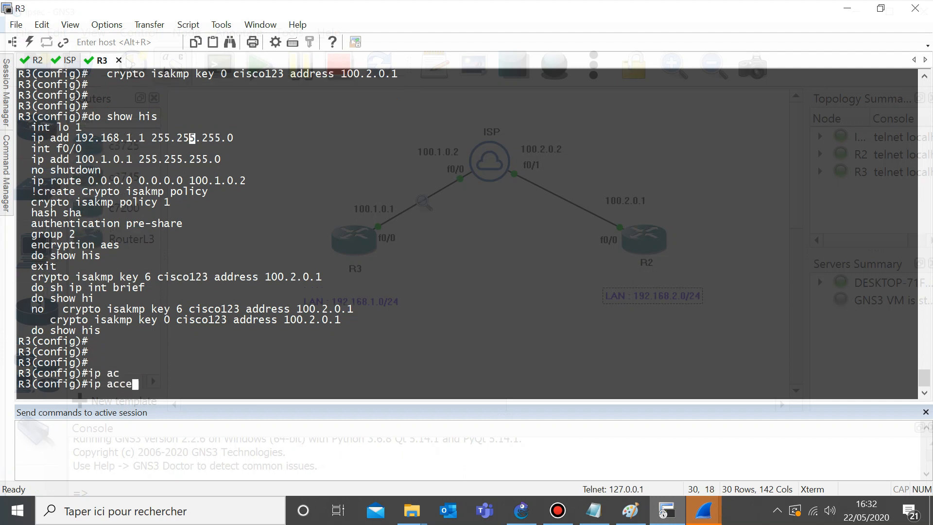
{"action": "key", "text": "Tab"}
{"action": "type", "text": "ex"}
{"action": "key", "text": "Tab"}
{"action": "type", "text": "site"}
{"action": "key", "text": "BackSpace"}
{"action": "key", "text": "BackSpace"}
{"action": "key", "text": "BackSpace"}
{"action": "key", "text": "BackSpace"}
{"action": "type", "text": "s"}
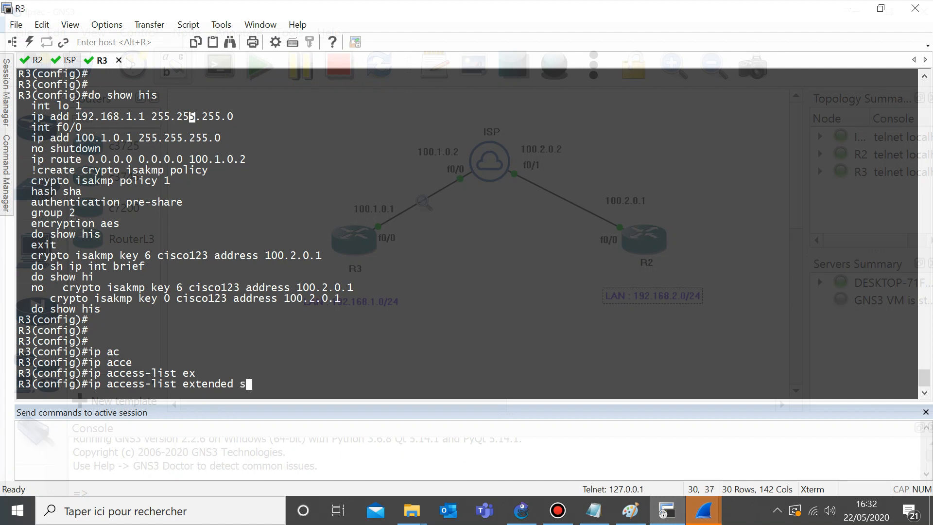
{"action": "type", "text": "ite1_traffic"}
{"action": "key", "text": "Return"}
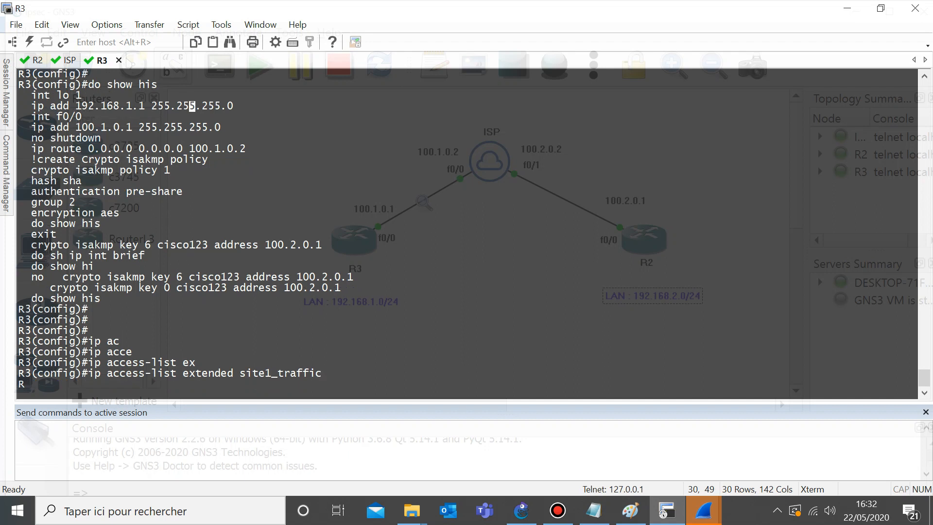
{"action": "key", "text": "Return"}
{"action": "key", "text": "Return"}
{"action": "key", "text": "Return"}
{"action": "key", "text": "Return"}
Step: Add a rule to R3's access list permitting IP from 192.168.1.0 0.0.0.255 to 192.168.2.0 0.0.0.255
{"action": "type", "text": "per"}
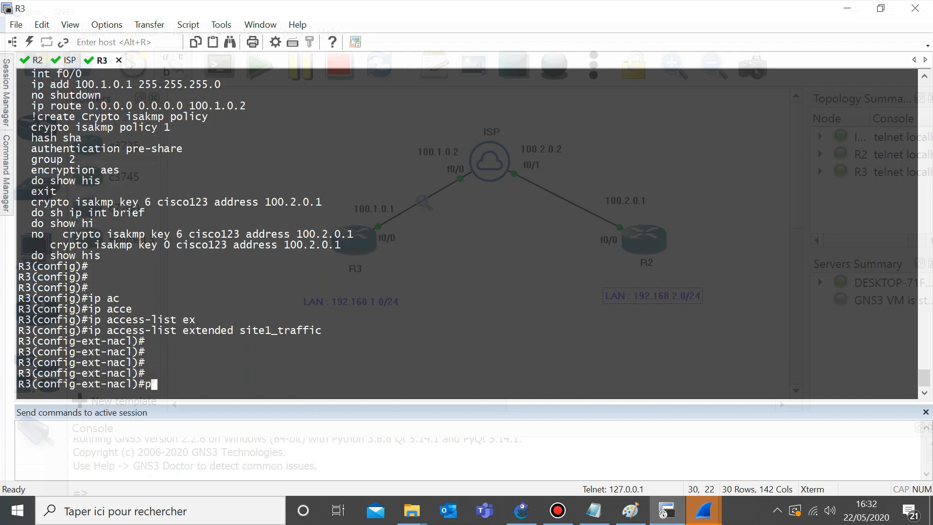
{"action": "key", "text": "Tab"}
{"action": "type", "text": "ip"}
{"action": "key", "text": "Tab"}
{"action": "type", "text": "192"}
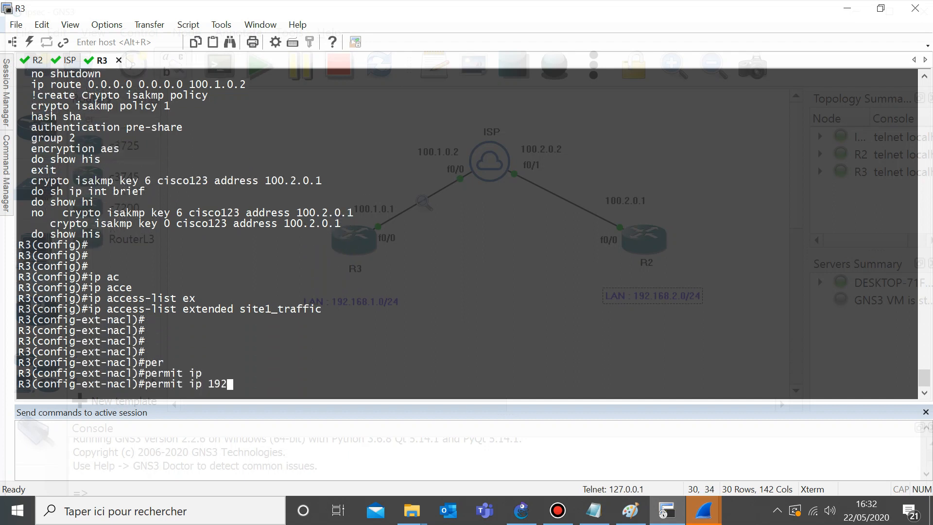
{"action": "type", "text": ".168.1.0 0.0.0.255"}
{"action": "type", "text": " 192."}
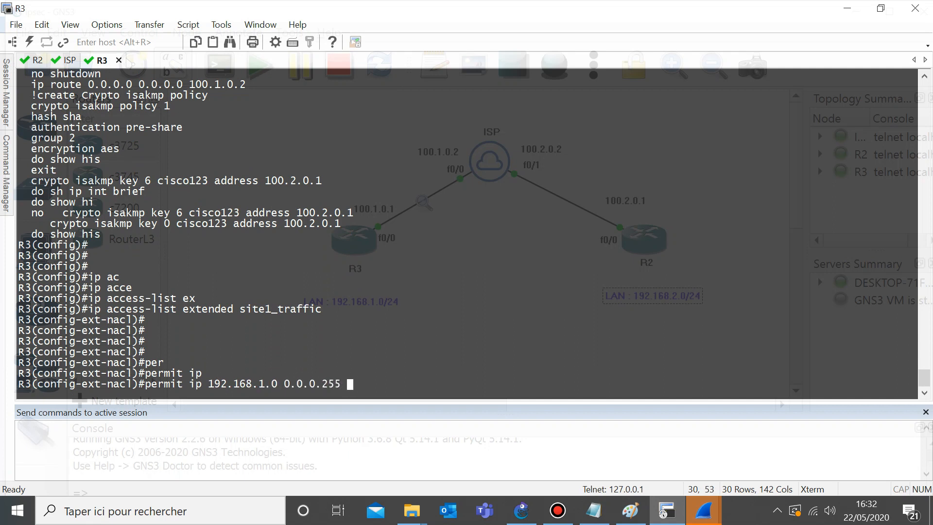
{"action": "type", "text": "168.2.0 0.0.0.255"}
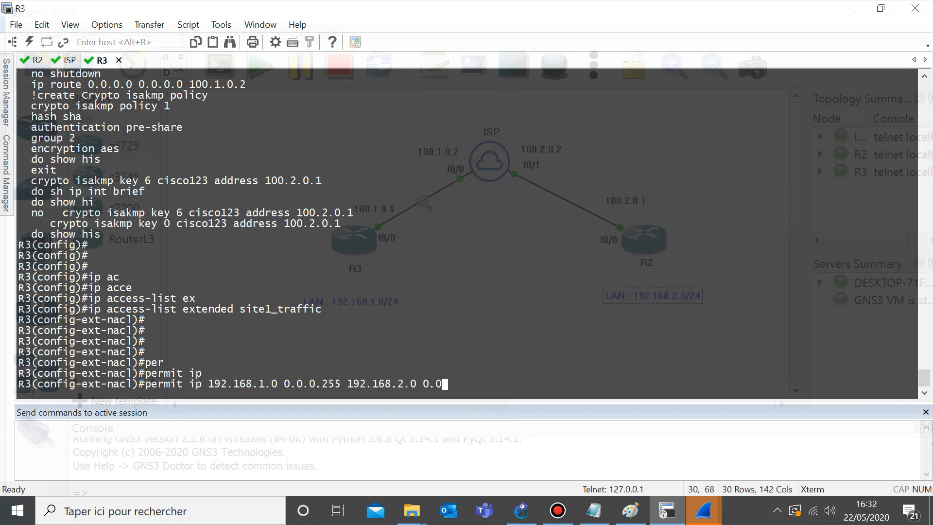
{"action": "key", "text": "Return"}
{"action": "key", "text": "Return"}
{"action": "key", "text": "Return"}
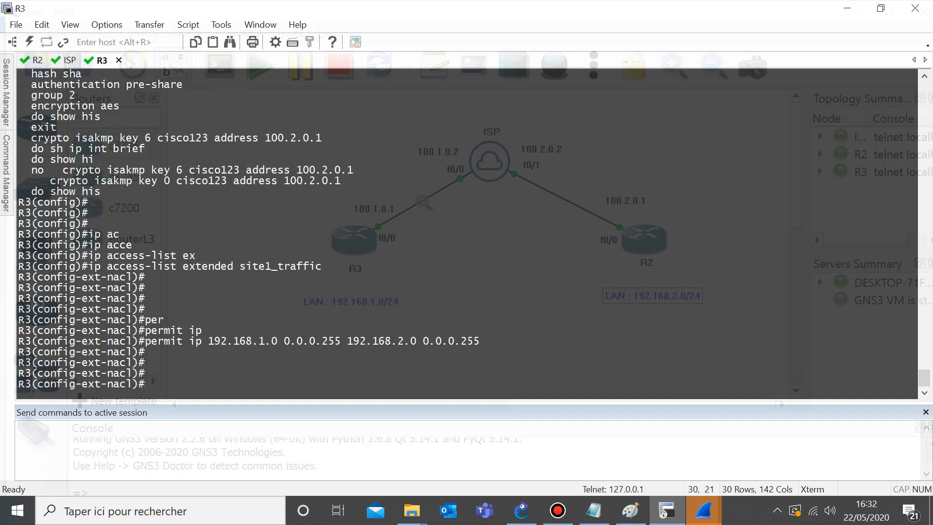
Step: Leave configuration mode on R3 and show the access lists to check the source network of the new rule
{"action": "key", "text": "ctrl+z"}
{"action": "key", "text": "Return"}
{"action": "type", "text": "sh ac"}
{"action": "key", "text": "Tab"}
{"action": "type", "text": "ces"}
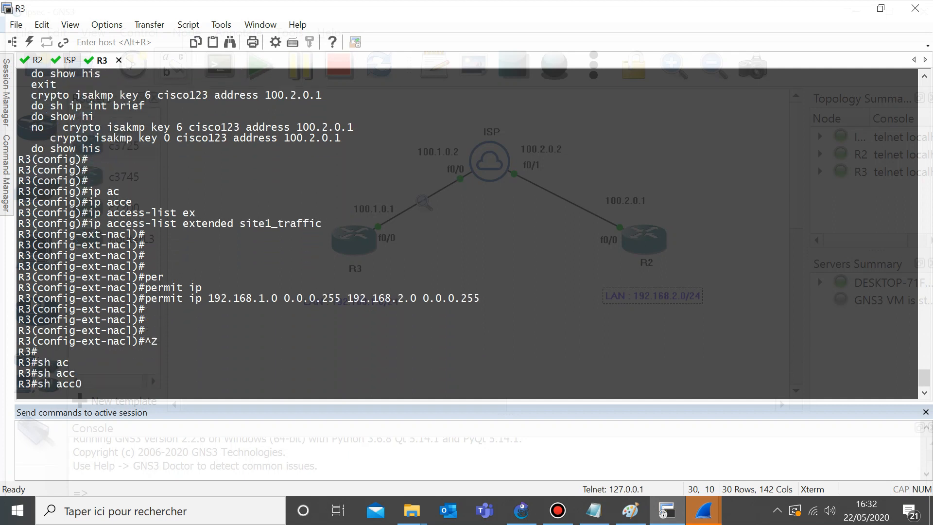
{"action": "key", "text": "Tab"}
{"action": "type", "text": "l"}
{"action": "key", "text": "Tab"}
{"action": "key", "text": "Return"}
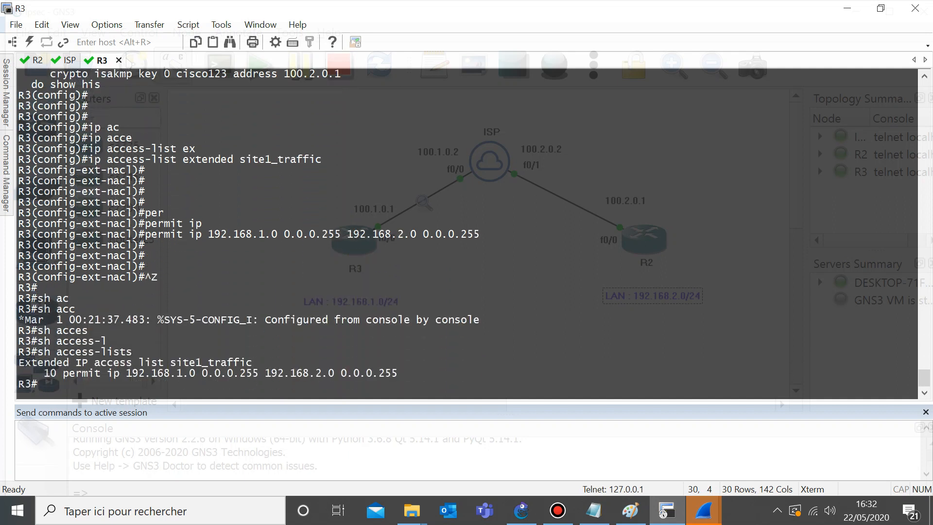
{"action": "left_click_drag", "start_coordinate": [126, 373], "coordinate": [208, 373]}
{"action": "left_click", "coordinate": [208, 373]}
Step: Switch to R2's console and create an extended IP access list named site2_traffic
{"action": "left_click", "coordinate": [38, 61]}
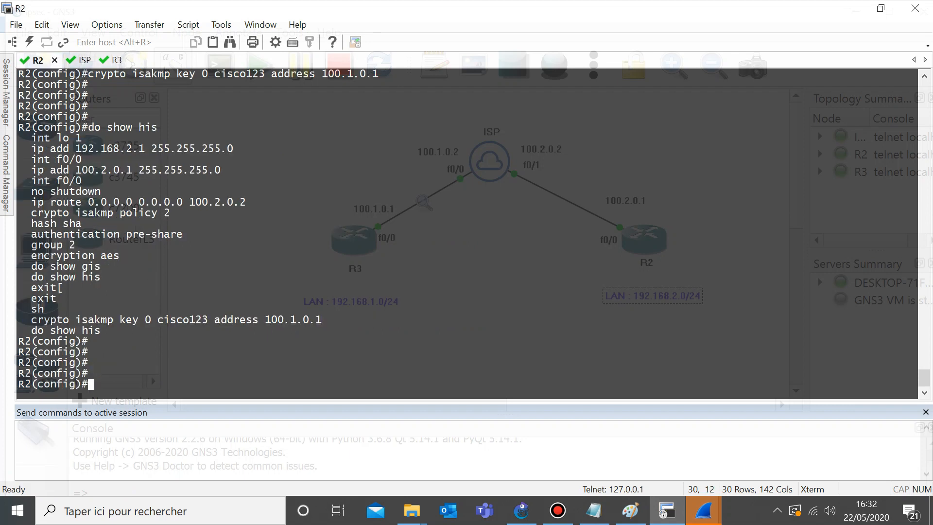
{"action": "type", "text": "ip ac"}
{"action": "key", "text": "Tab"}
{"action": "type", "text": "ces"}
{"action": "key", "text": "Tab"}
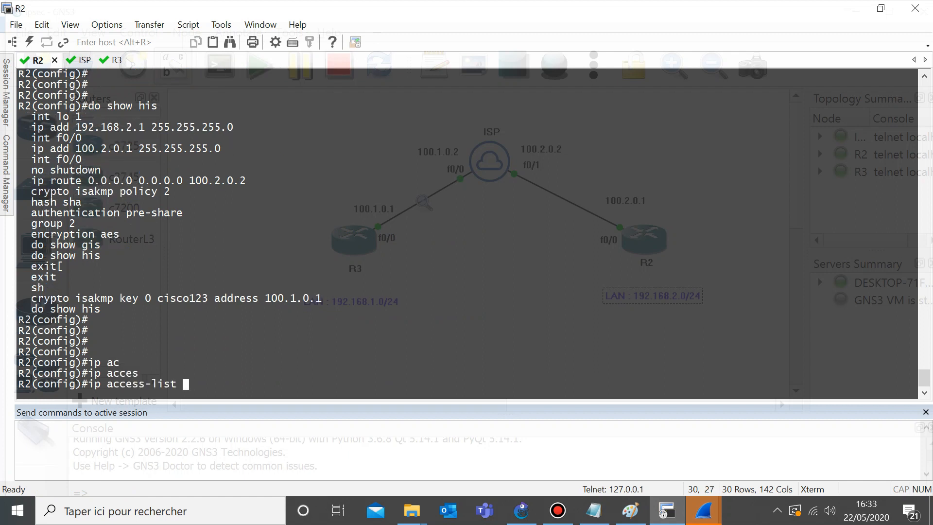
{"action": "type", "text": "ex"}
{"action": "key", "text": "Tab"}
{"action": "type", "text": "site2_"}
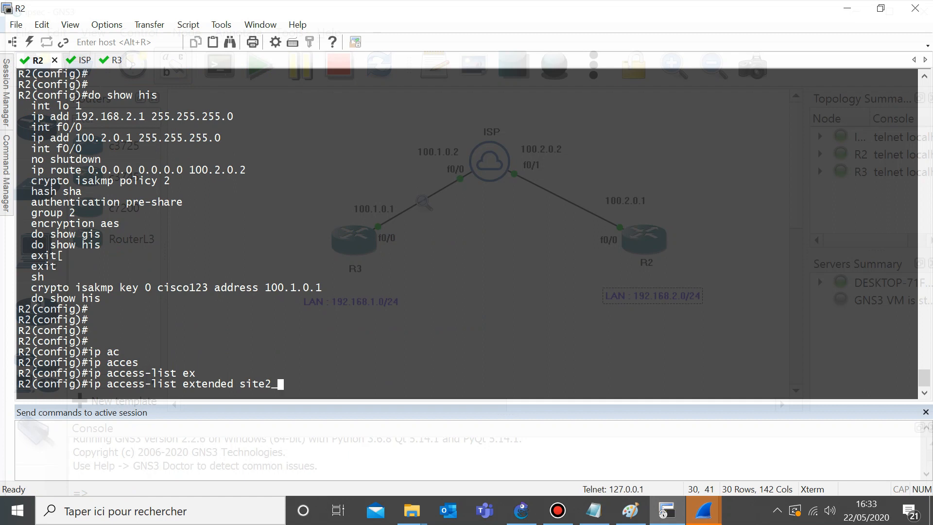
{"action": "type", "text": "traffic"}
{"action": "key", "text": "Return"}
{"action": "key", "text": "Return"}
{"action": "key", "text": "Return"}
{"action": "key", "text": "Return"}
Step: Add a rule to R2's access list permitting IP from 192.168.2.0 0.0.0.255 to 192.168.1.0 0.0.0.255
{"action": "type", "text": "per"}
{"action": "key", "text": "Tab"}
{"action": "type", "text": "ip 192.16"}
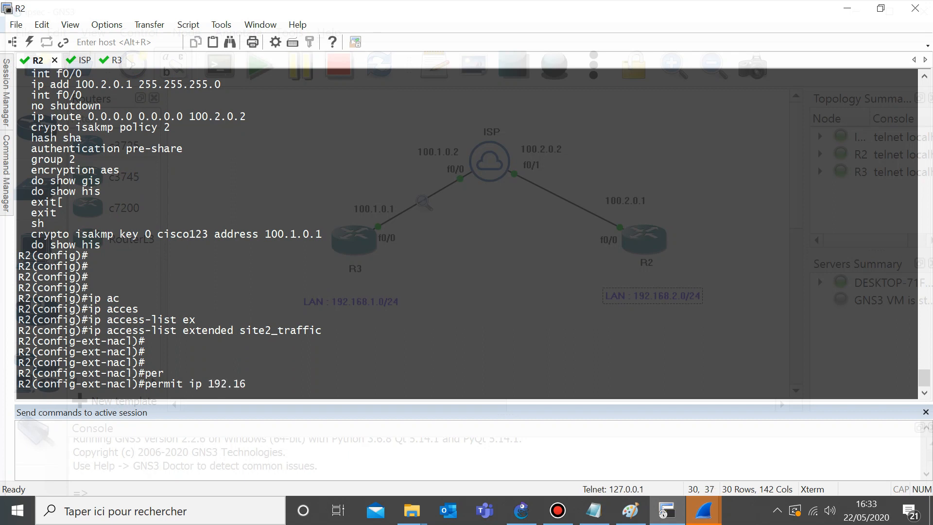
{"action": "type", "text": "8.2.0 0.0.0.255 192.1"}
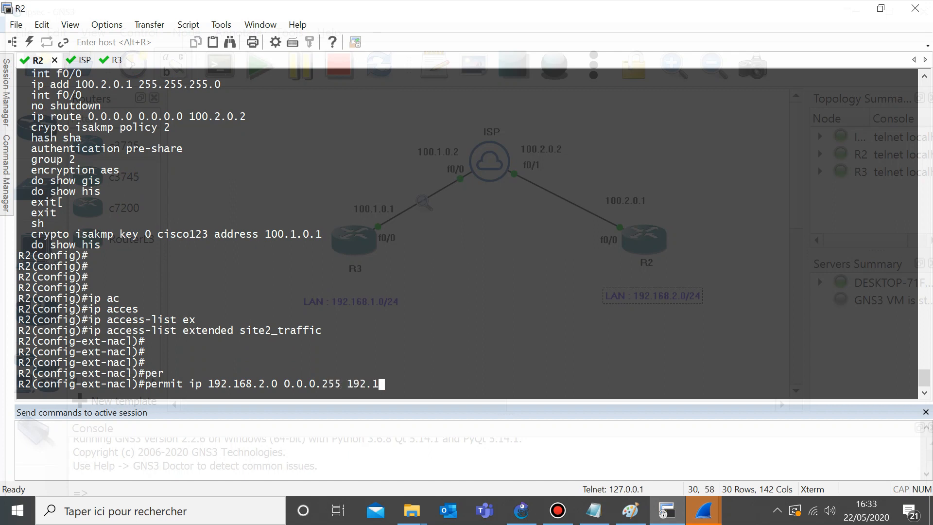
{"action": "type", "text": "68.1.0 0.0.0.255"}
{"action": "key", "text": "Return"}
{"action": "key", "text": "Return"}
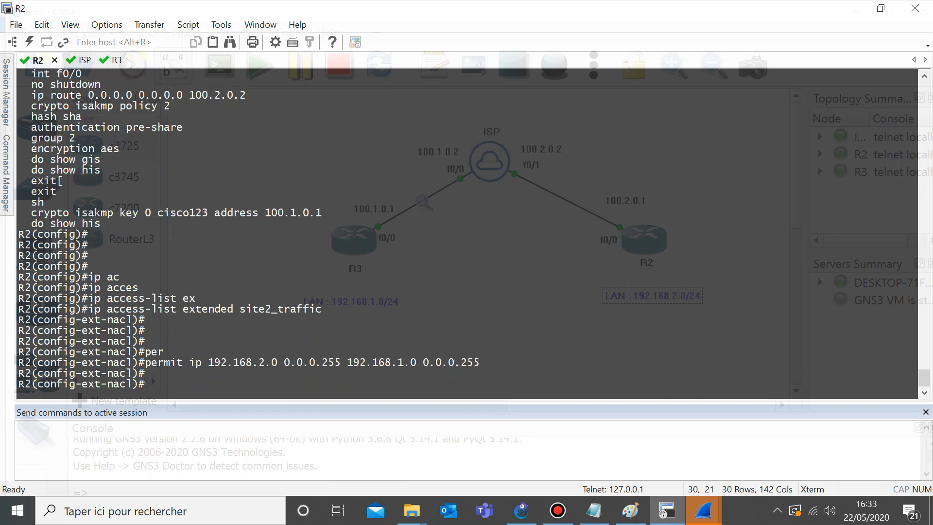
Step: Leave configuration mode on R2 and show the access lists to check the rule's source and destination networks
{"action": "key", "text": "ctrl+z"}
{"action": "type", "text": "sh acc"}
{"action": "key", "text": "Tab"}
{"action": "type", "text": "es"}
{"action": "key", "text": "Tab"}
{"action": "type", "text": "s-l"}
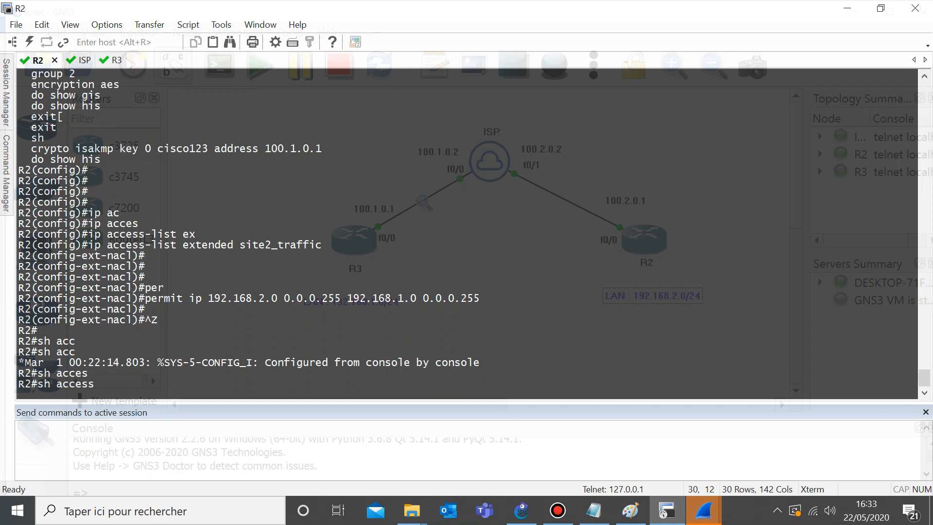
{"action": "key", "text": "Tab"}
{"action": "key", "text": "Return"}
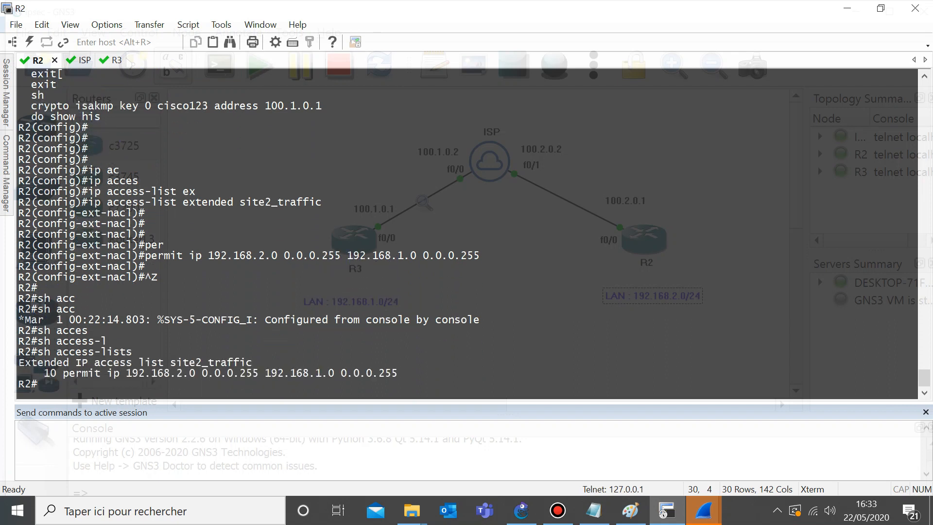
{"action": "triple_click", "coordinate": [192, 373]}
{"action": "left_click", "coordinate": [191, 373]}
{"action": "left_click_drag", "start_coordinate": [190, 374], "coordinate": [121, 373]}
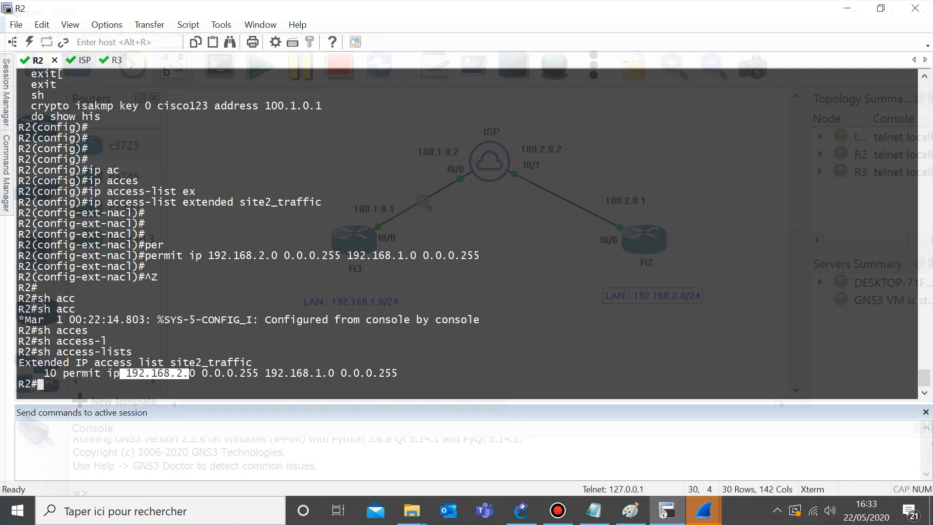
{"action": "left_click_drag", "start_coordinate": [405, 373], "coordinate": [272, 373]}
{"action": "left_click", "coordinate": [315, 373]}
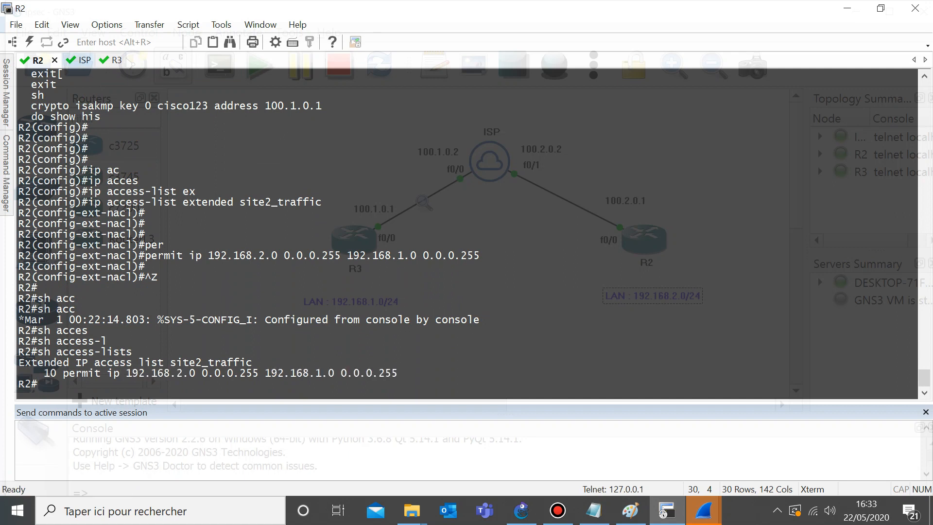
Step: Switch to the Notepad notes and review the ACL step and the terms for interesting traffic, crypto traffic and proxyID
{"action": "left_click", "coordinate": [594, 510]}
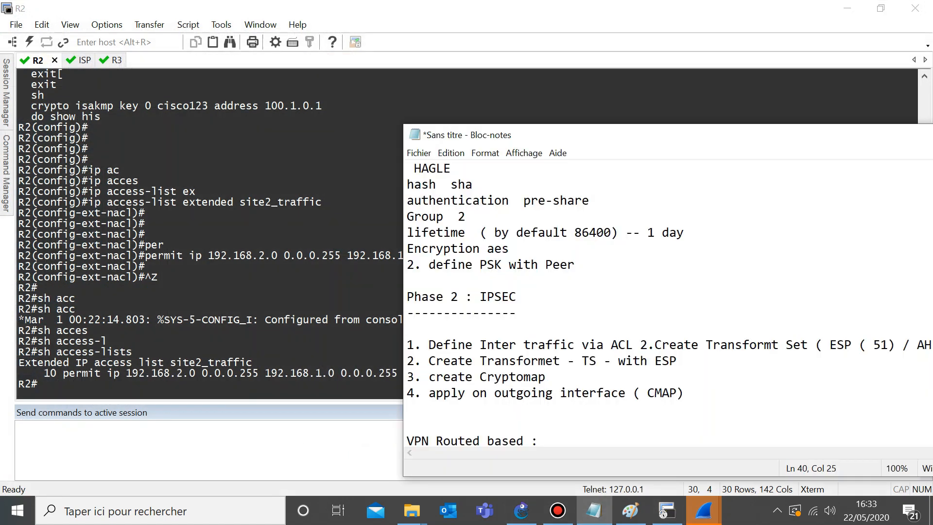
{"action": "key", "text": "Left"}
{"action": "key", "text": "Left"}
{"action": "key", "text": "Left"}
{"action": "key", "text": "Left"}
{"action": "key", "text": "Left"}
{"action": "left_click_drag", "start_coordinate": [518, 139], "coordinate": [353, 79]}
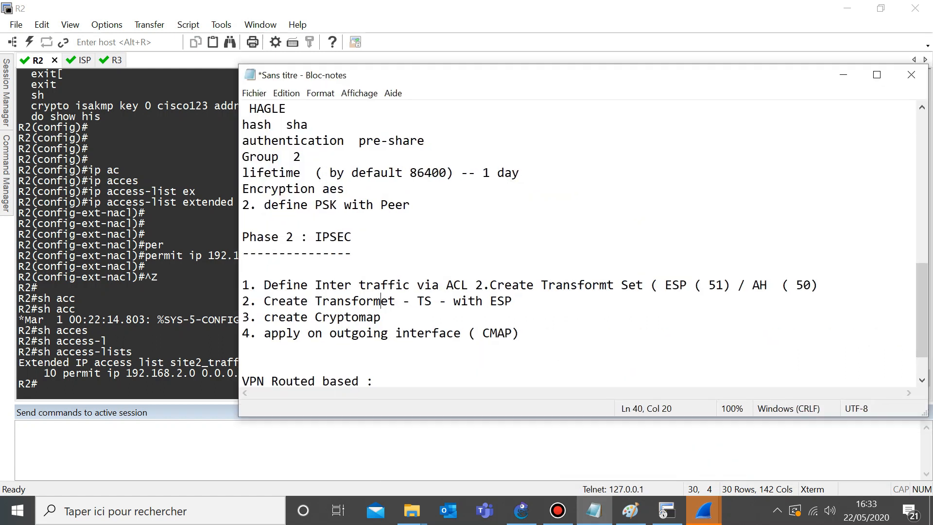
{"action": "left_click_drag", "start_coordinate": [330, 285], "coordinate": [359, 285]}
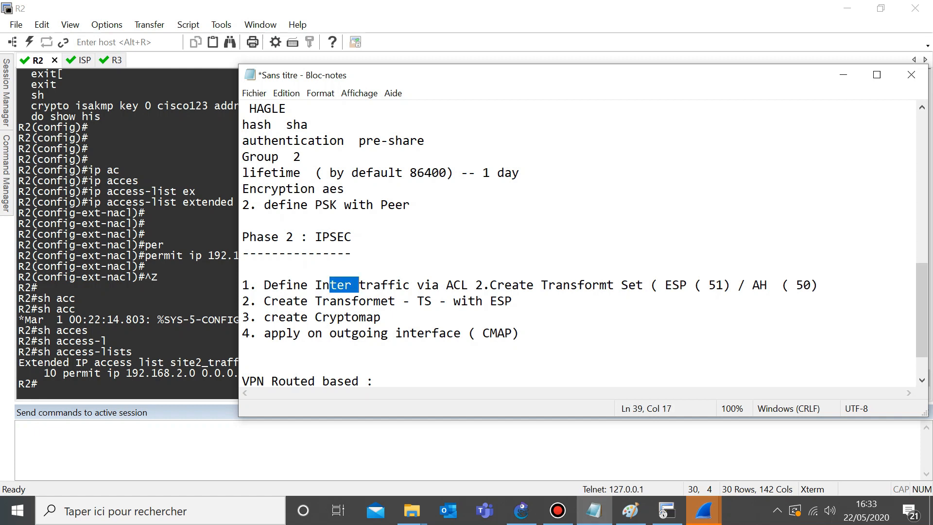
{"action": "scroll", "coordinate": [578, 243], "scroll_direction": "up", "scroll_amount": 1}
{"action": "scroll", "coordinate": [578, 243], "scroll_direction": "up", "scroll_amount": 2}
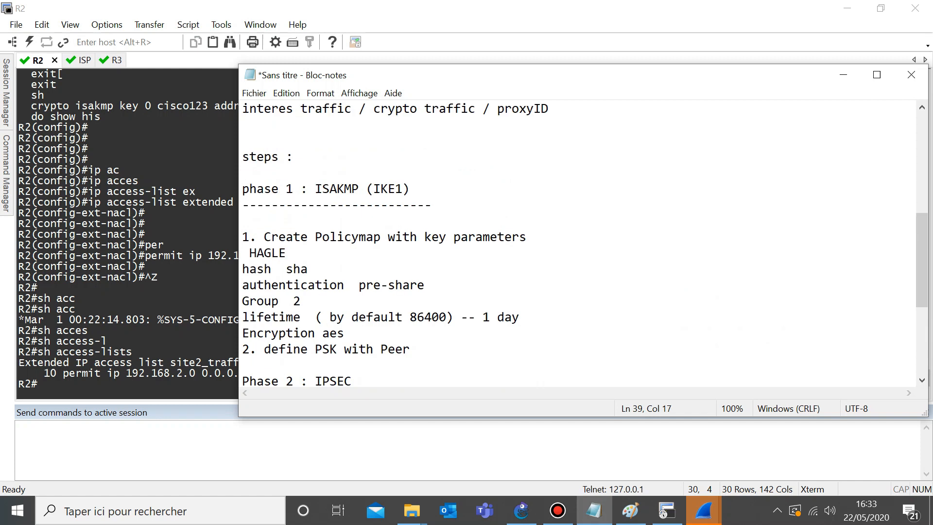
{"action": "left_click_drag", "start_coordinate": [548, 109], "coordinate": [403, 108]}
{"action": "scroll", "coordinate": [578, 243], "scroll_direction": "up", "scroll_amount": 2}
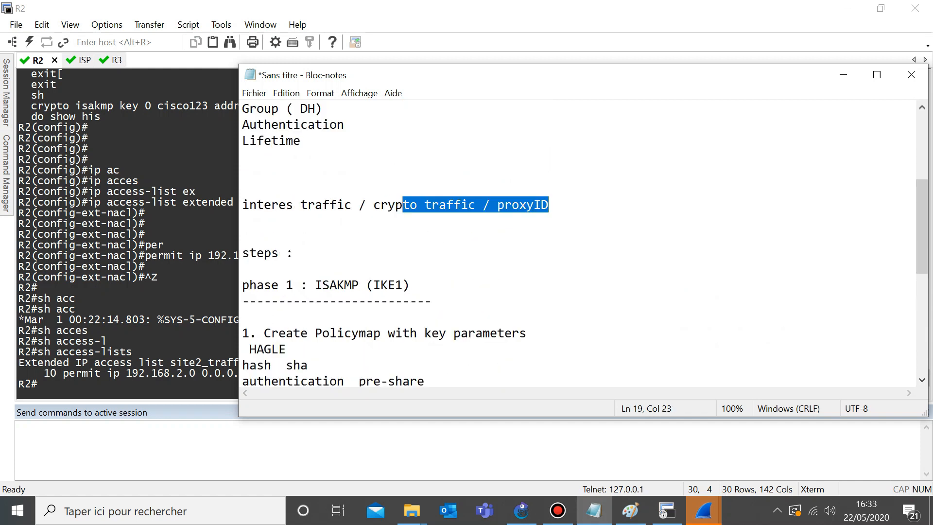
{"action": "left_click_drag", "start_coordinate": [359, 205], "coordinate": [243, 220]}
{"action": "left_click", "coordinate": [242, 220]}
{"action": "left_click_drag", "start_coordinate": [373, 205], "coordinate": [549, 204]}
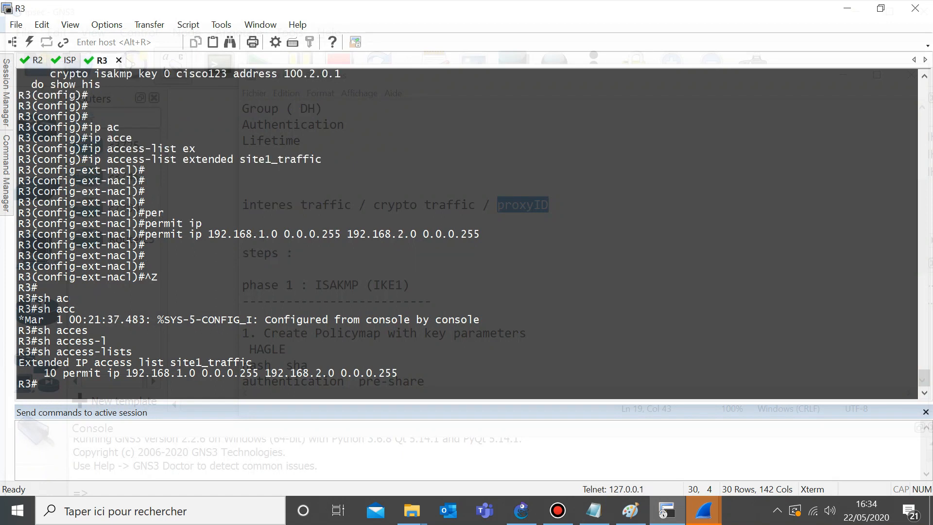
Step: Return to R3's SecureCRT console and enter global configuration mode
{"action": "type", "text": "conf t"}
{"action": "key", "text": "Return"}
{"action": "key", "text": "Return"}
{"action": "key", "text": "Return"}
{"action": "key", "text": "Return"}
{"action": "key", "text": "Return"}
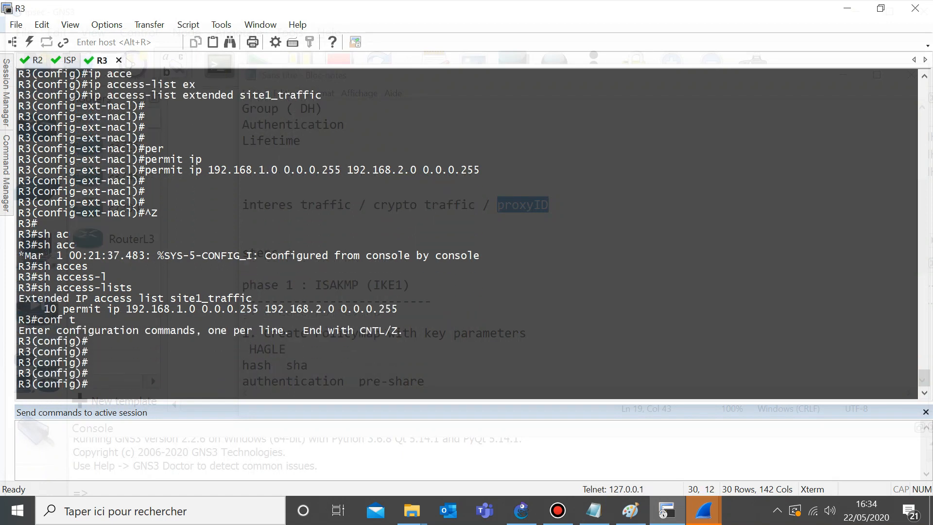
Step: Switch to the Notepad notes and append (IKE2) to the "Phase 2 : IPSEC" heading
{"action": "left_click", "coordinate": [594, 510]}
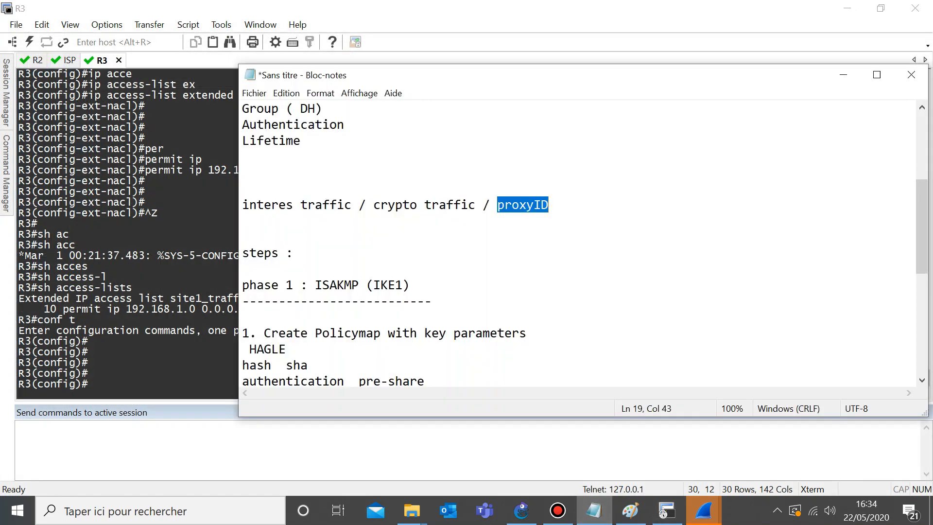
{"action": "scroll", "coordinate": [578, 243], "scroll_direction": "down", "scroll_amount": 1}
{"action": "scroll", "coordinate": [579, 242], "scroll_direction": "down", "scroll_amount": 4}
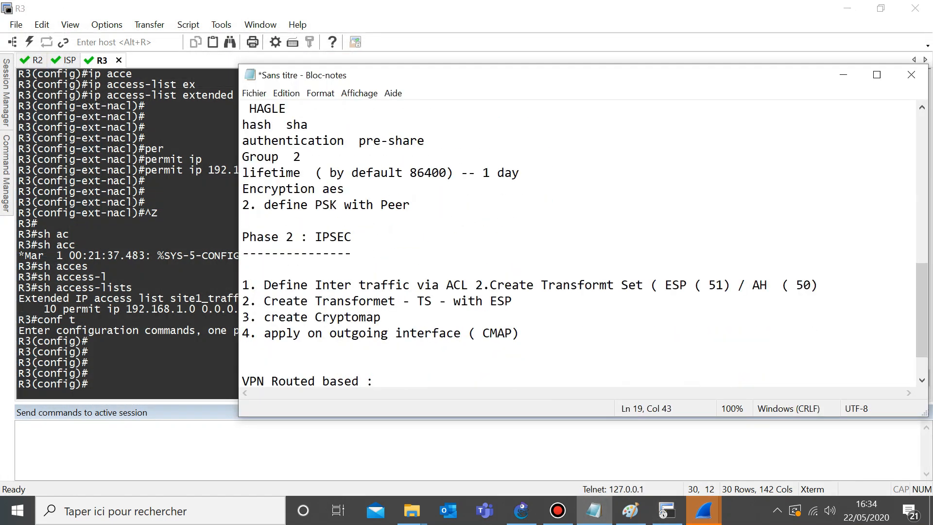
{"action": "left_click_drag", "start_coordinate": [307, 237], "coordinate": [256, 237]}
{"action": "left_click", "coordinate": [301, 237]}
{"action": "left_click_drag", "start_coordinate": [353, 239], "coordinate": [330, 252]}
{"action": "left_click", "coordinate": [353, 237]}
{"action": "type", "text": "(IKE2"}
{"action": "key", "text": "Caps_Lock"}
{"action": "type", "text": ")"}
Step: Move the "2.Create Transformt Set" text onto its own line below the ACL step in the notes
{"action": "left_click_drag", "start_coordinate": [279, 285], "coordinate": [613, 285]}
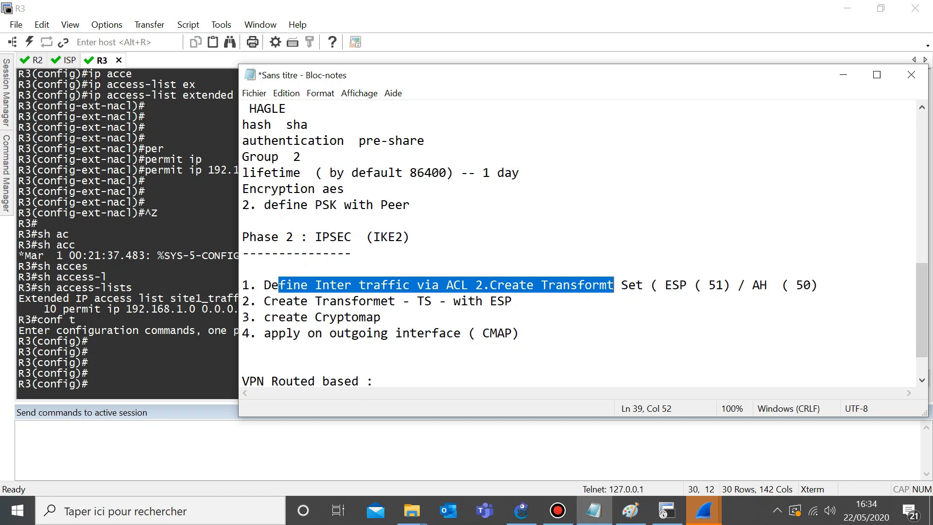
{"action": "left_click", "coordinate": [515, 301]}
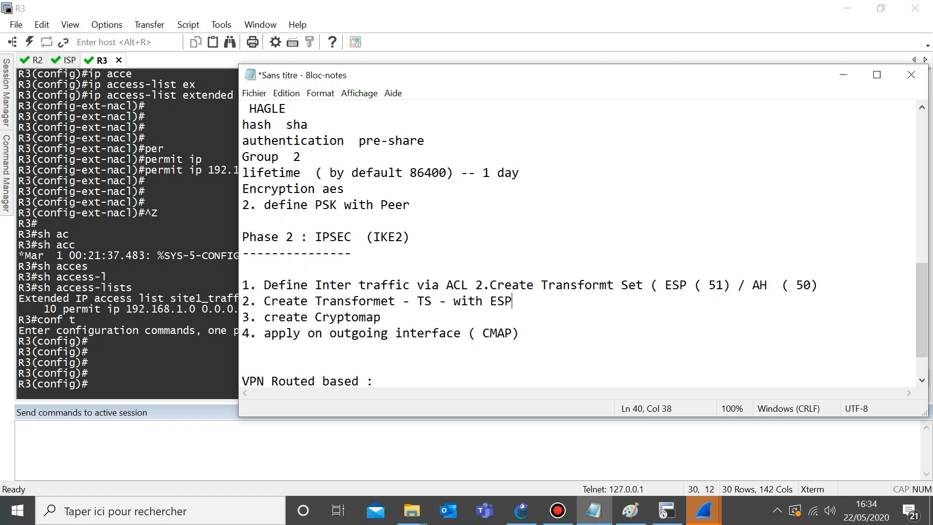
{"action": "left_click", "coordinate": [475, 286]}
{"action": "key", "text": "Return"}
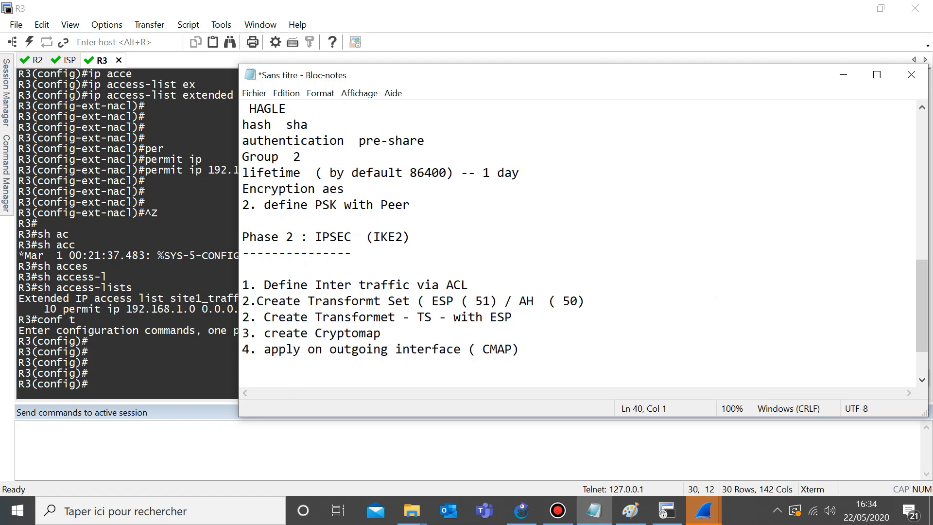
Step: Delete the duplicate line "2. Create Transformet - TS - with ESP" from the Phase 2 list
{"action": "key", "text": "Down"}
{"action": "key", "text": "End"}
{"action": "key", "text": "shift+Left"}
{"action": "key", "text": "shift+Left"}
{"action": "key", "text": "shift+Left"}
{"action": "key", "text": "shift+Left"}
{"action": "key", "text": "shift+Left"}
{"action": "key", "text": "shift+Left"}
{"action": "key", "text": "shift+Left"}
{"action": "key", "text": "shift+Left"}
{"action": "key", "text": "shift+Left"}
{"action": "key", "text": "shift+Left"}
{"action": "key", "text": "shift+Left"}
{"action": "key", "text": "shift+Left"}
{"action": "key", "text": "shift+Left"}
{"action": "key", "text": "shift+Left"}
{"action": "key", "text": "shift+Left"}
{"action": "key", "text": "shift+Left"}
{"action": "key", "text": "shift+Left"}
{"action": "key", "text": "shift+Left"}
{"action": "key", "text": "shift+Left"}
{"action": "key", "text": "shift+Left"}
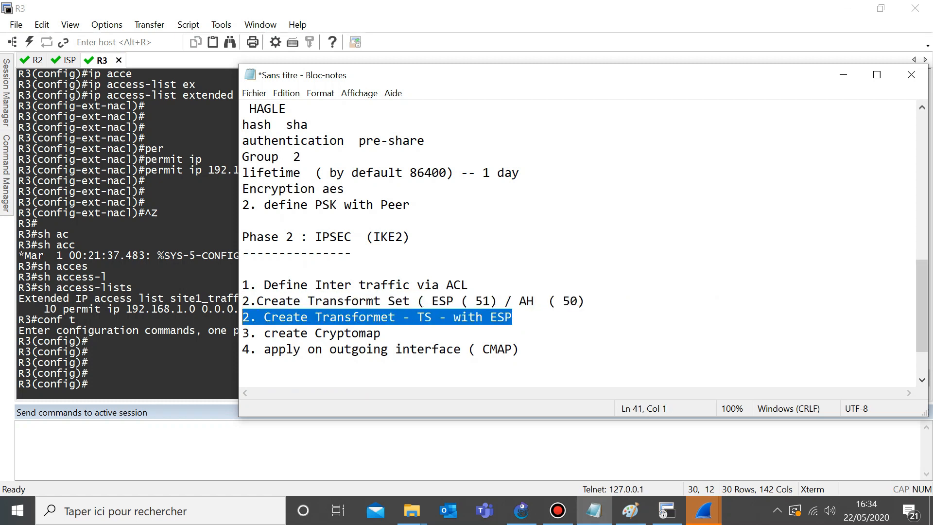
{"action": "key", "text": "Delete"}
{"action": "key", "text": "BackSpace"}
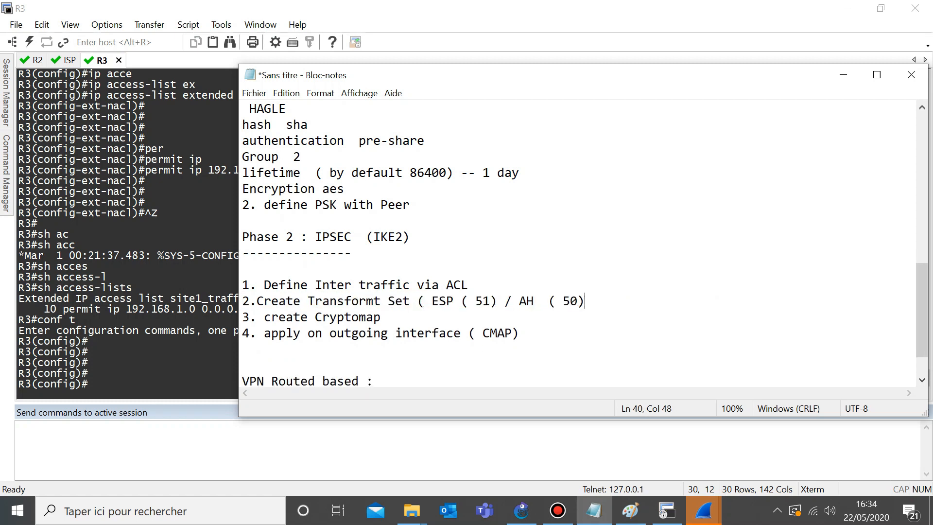
Step: Highlight ESP in the transform set line of the notes
{"action": "left_click_drag", "start_coordinate": [425, 301], "coordinate": [432, 301]}
{"action": "key", "text": "shift+Right"}
{"action": "key", "text": "shift+Right"}
{"action": "key", "text": "shift+Right"}
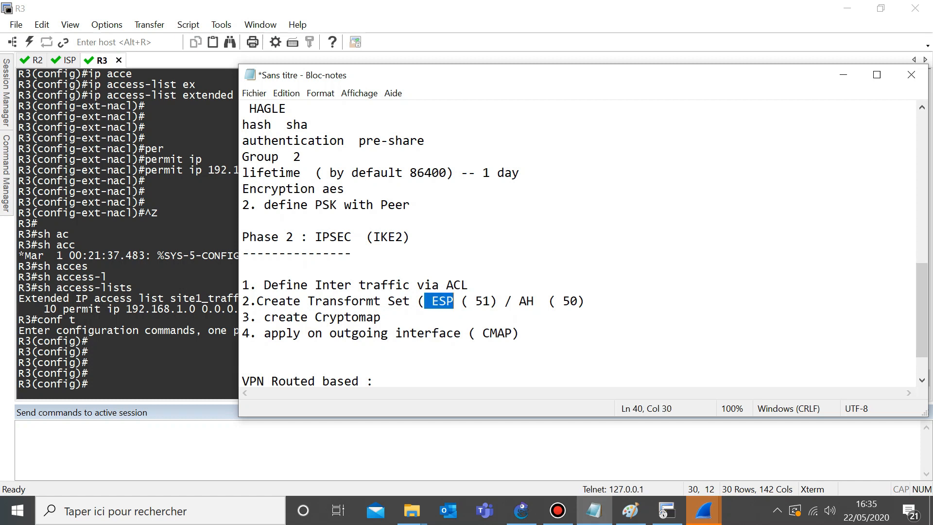
Step: Switch to GNS3 and move the LAN : 192.168.1.0/24 label slightly closer to R3
{"action": "left_click", "coordinate": [521, 511]}
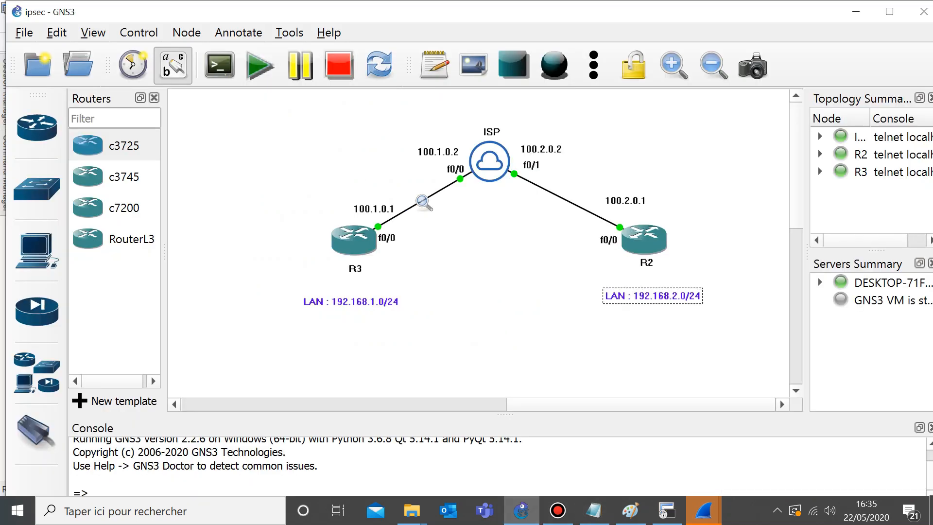
{"action": "left_click_drag", "start_coordinate": [351, 301], "coordinate": [376, 216]}
{"action": "left_click_drag", "start_coordinate": [364, 249], "coordinate": [353, 289]}
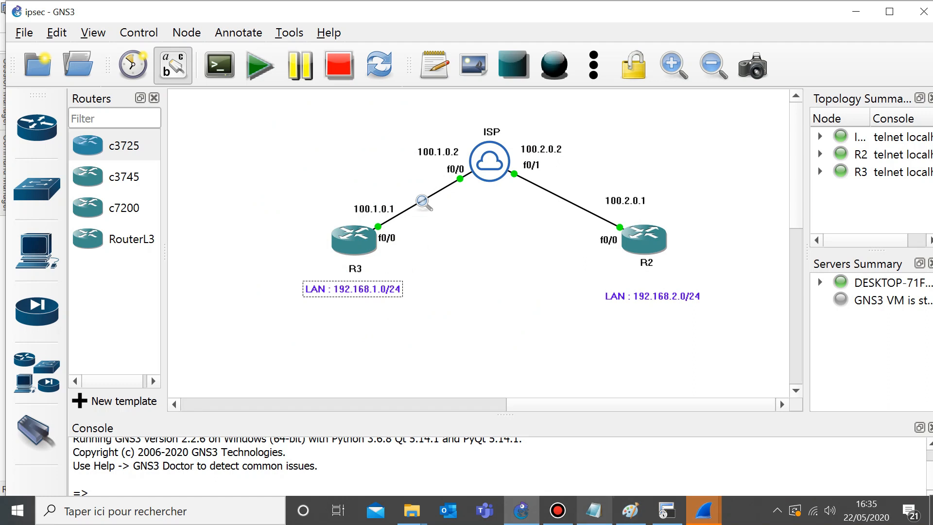
Step: Switch back to the Notepad notes and review the ESP and AH entries with their protocol numbers in the transform set line
{"action": "left_click", "coordinate": [594, 510]}
{"action": "left_click", "coordinate": [395, 318]}
{"action": "left_click_drag", "start_coordinate": [454, 301], "coordinate": [439, 302]}
{"action": "left_click", "coordinate": [396, 317]}
{"action": "left_click", "coordinate": [439, 301]}
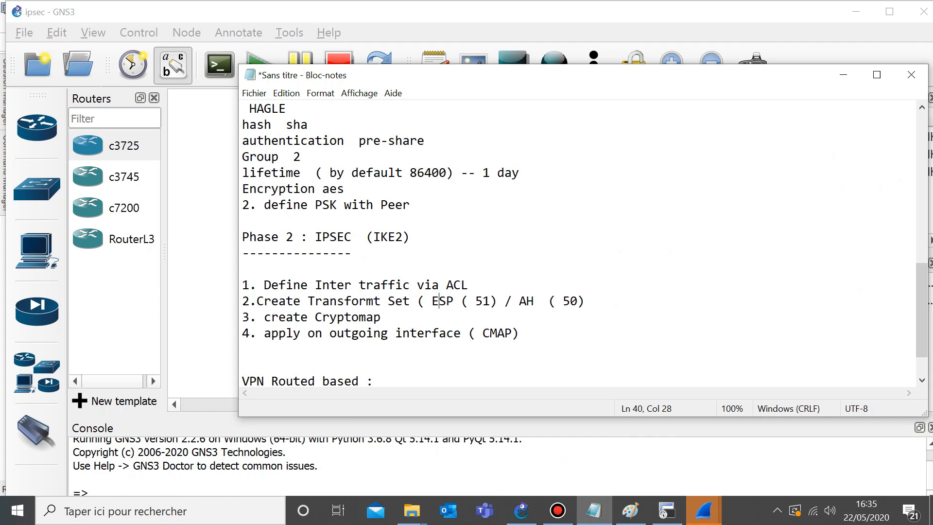
{"action": "key", "text": "Right"}
{"action": "key", "text": "Right"}
{"action": "left_click_drag", "start_coordinate": [577, 301], "coordinate": [454, 301]}
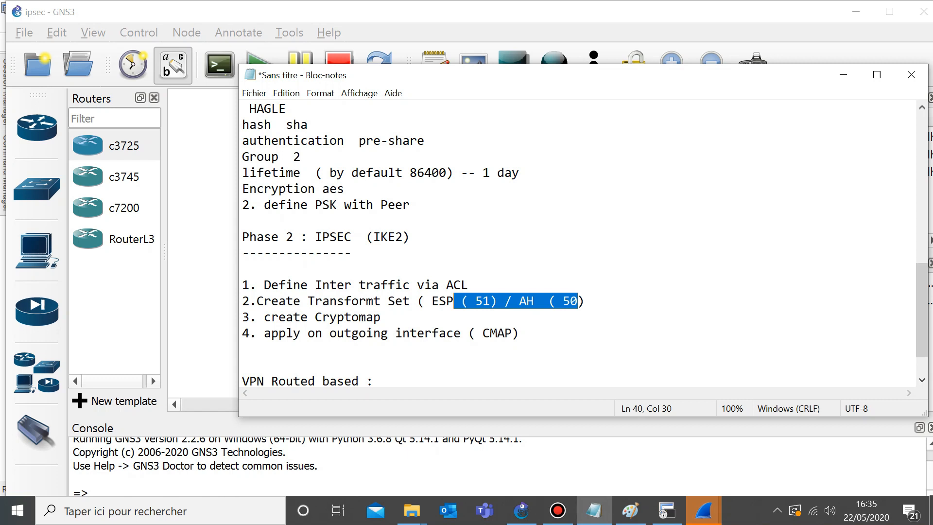
{"action": "left_click", "coordinate": [396, 317]}
{"action": "left_click", "coordinate": [491, 301]}
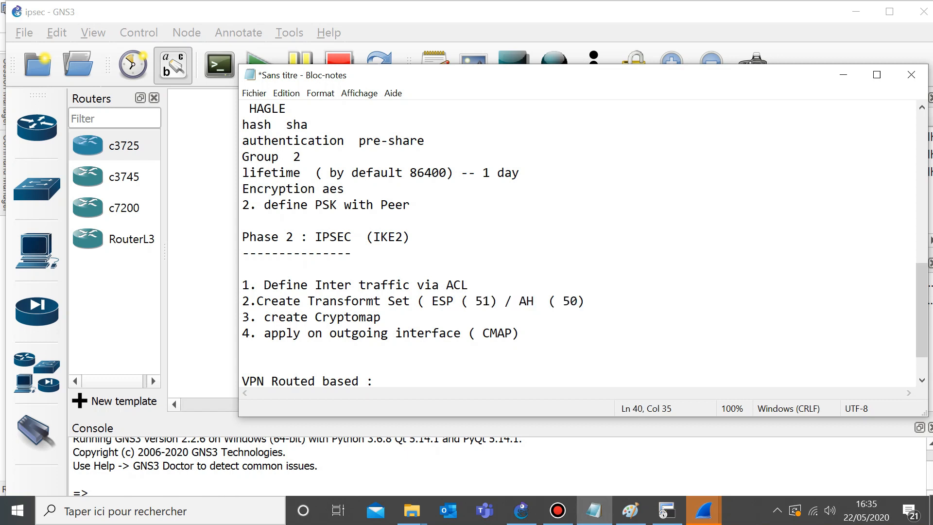
{"action": "key", "text": "shift+Left"}
{"action": "key", "text": "shift+Left"}
{"action": "left_click_drag", "start_coordinate": [578, 301], "coordinate": [556, 301]}
{"action": "left_click_drag", "start_coordinate": [454, 301], "coordinate": [432, 302]}
{"action": "left_click_drag", "start_coordinate": [534, 301], "coordinate": [513, 301]}
{"action": "left_click_drag", "start_coordinate": [455, 301], "coordinate": [425, 301]}
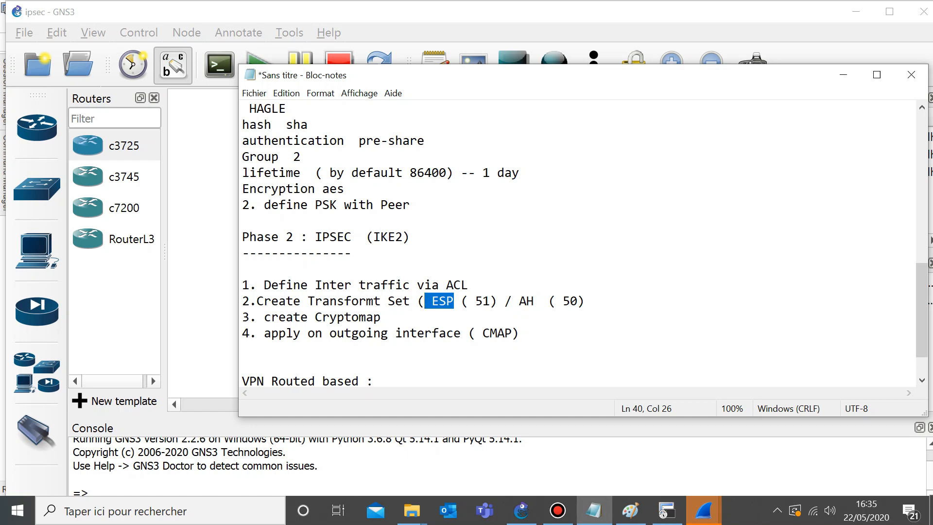
{"action": "left_click_drag", "start_coordinate": [518, 302], "coordinate": [534, 301]}
{"action": "left_click_drag", "start_coordinate": [463, 302], "coordinate": [439, 302]}
{"action": "left_click", "coordinate": [395, 318]}
Step: Switch to R3's SecureCRT console and begin a crypto ipsec command in global configuration mode
{"action": "left_click", "coordinate": [666, 510]}
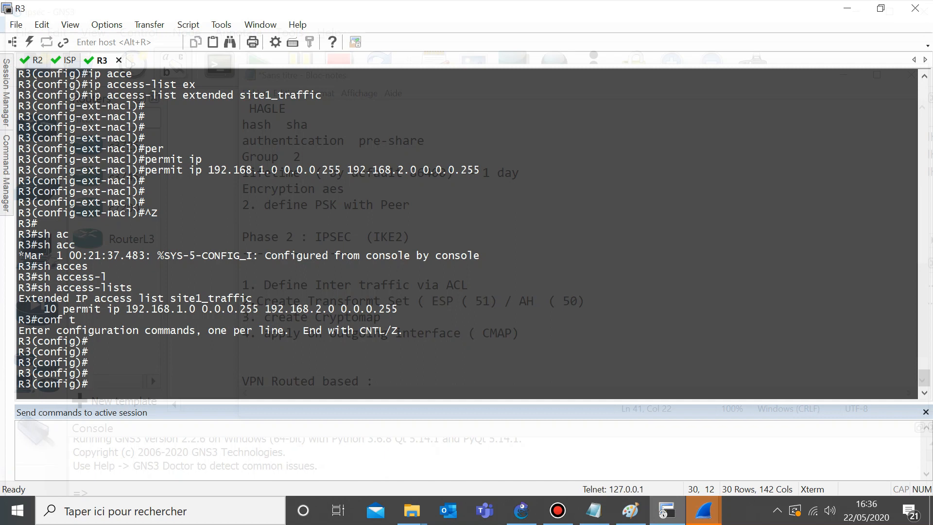
{"action": "type", "text": "cry"}
{"action": "key", "text": "Tab"}
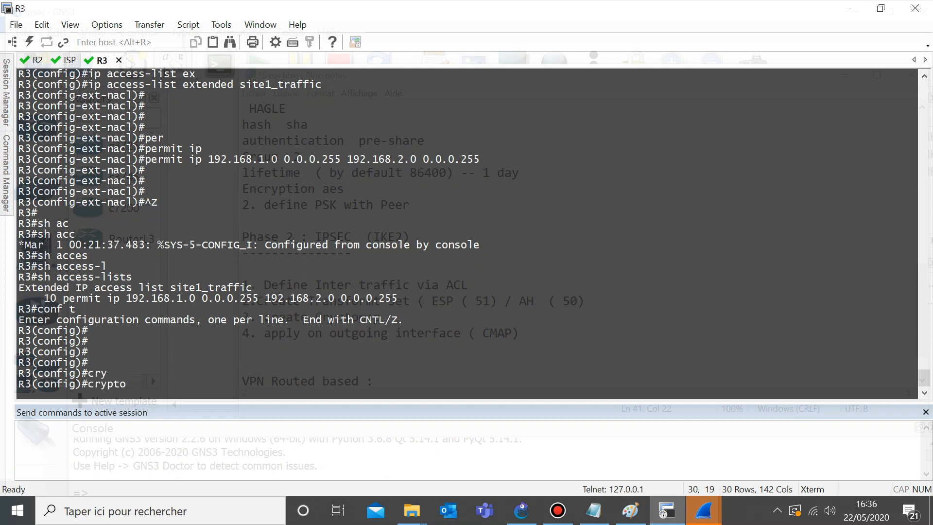
{"action": "type", "text": "ips"}
{"action": "key", "text": "Tab"}
Step: Review R3's earlier command history and highlight the isakmp keyword in the pre-shared key and policy 1 commands
{"action": "scroll", "coordinate": [466, 233], "scroll_direction": "up", "scroll_amount": 2}
{"action": "scroll", "coordinate": [466, 233], "scroll_direction": "up", "scroll_amount": 3}
{"action": "scroll", "coordinate": [466, 233], "scroll_direction": "down", "scroll_amount": 3}
{"action": "scroll", "coordinate": [466, 233], "scroll_direction": "up", "scroll_amount": 5}
{"action": "scroll", "coordinate": [467, 233], "scroll_direction": "up", "scroll_amount": 3}
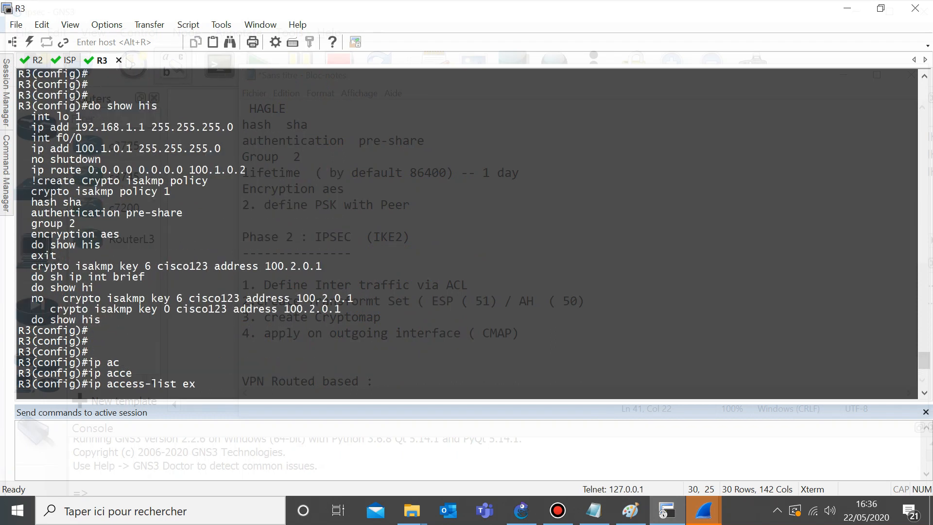
{"action": "triple_click", "coordinate": [50, 266]}
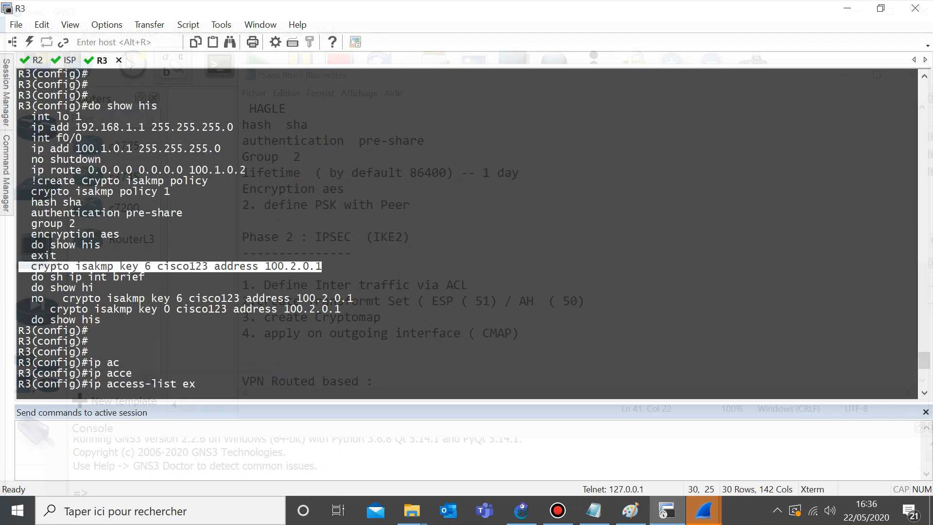
{"action": "double_click", "coordinate": [113, 309]}
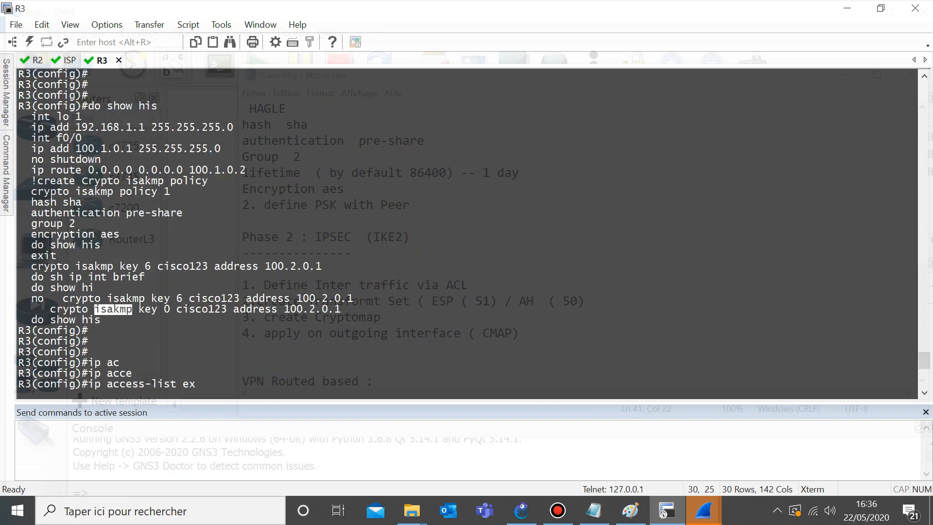
{"action": "double_click", "coordinate": [96, 191]}
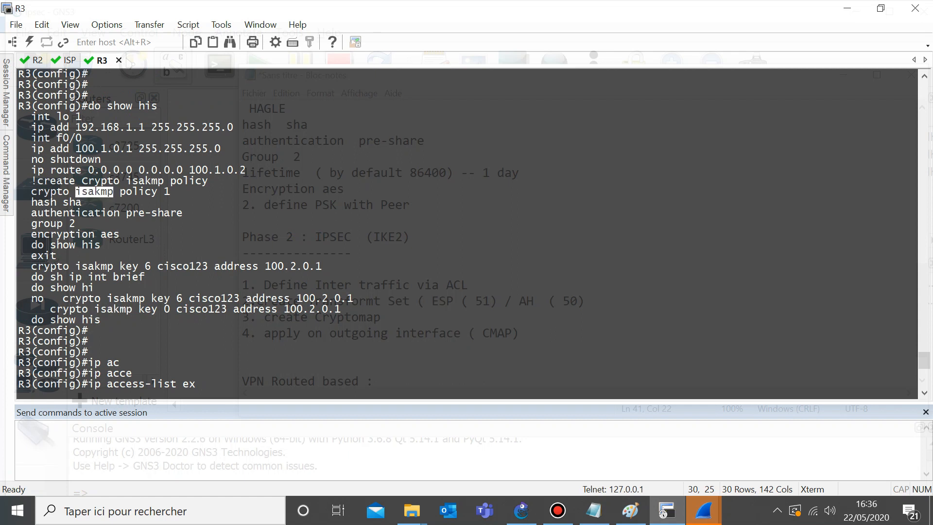
{"action": "key", "text": "Tab"}
{"action": "type", "text": "site1_traffic"}
{"action": "key", "text": "Return"}
{"action": "key", "text": "Return"}
{"action": "key", "text": "Return"}
{"action": "key", "text": "Return"}
{"action": "key", "text": "Return"}
{"action": "type", "text": "per"}
{"action": "key", "text": "Tab"}
{"action": "type", "text": "ip"}
{"action": "key", "text": "Tab"}
{"action": "type", "text": "192.168.1.0 0.0.0.255 192.168.2.0 0.0.0.255"}
{"action": "key", "text": "Return"}
{"action": "key", "text": "Return"}
{"action": "key", "text": "Return"}
{"action": "key", "text": "Return"}
{"action": "key", "text": "ctrl+z"}
{"action": "key", "text": "Return"}
{"action": "type", "text": "sh ac"}
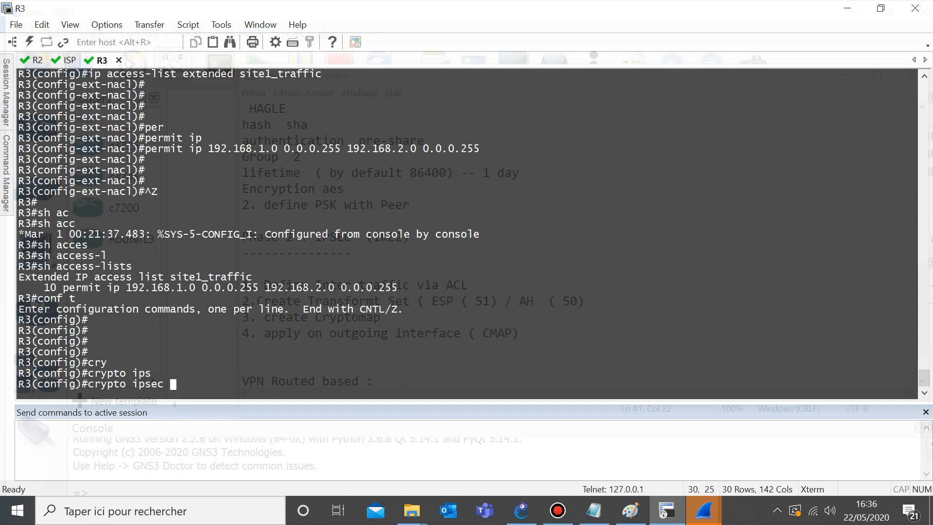
Step: Begin an IPsec transform set named TS on R3, list its available transforms, and highlight the AH and ESP options
{"action": "type", "text": "tr"}
{"action": "key", "text": "Tab"}
{"action": "type", "text": "TS ?"}
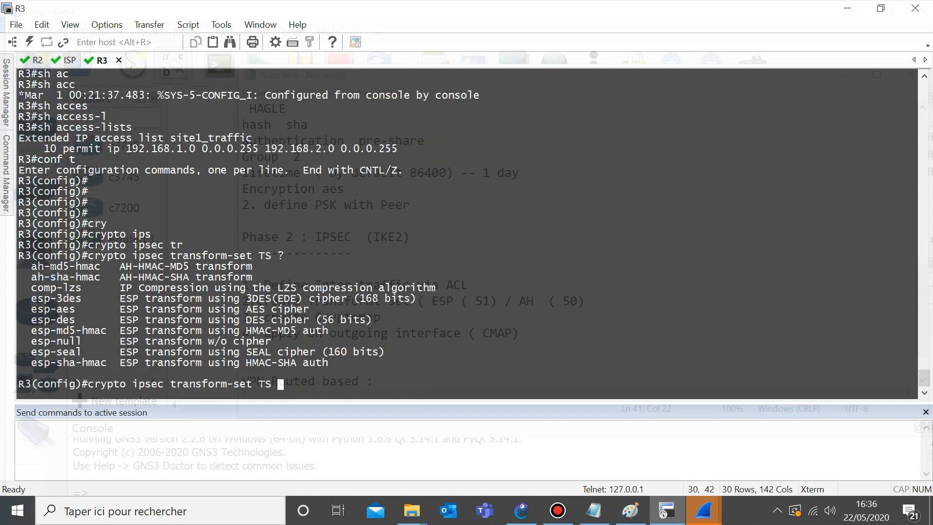
{"action": "left_click_drag", "start_coordinate": [24, 267], "coordinate": [252, 266]}
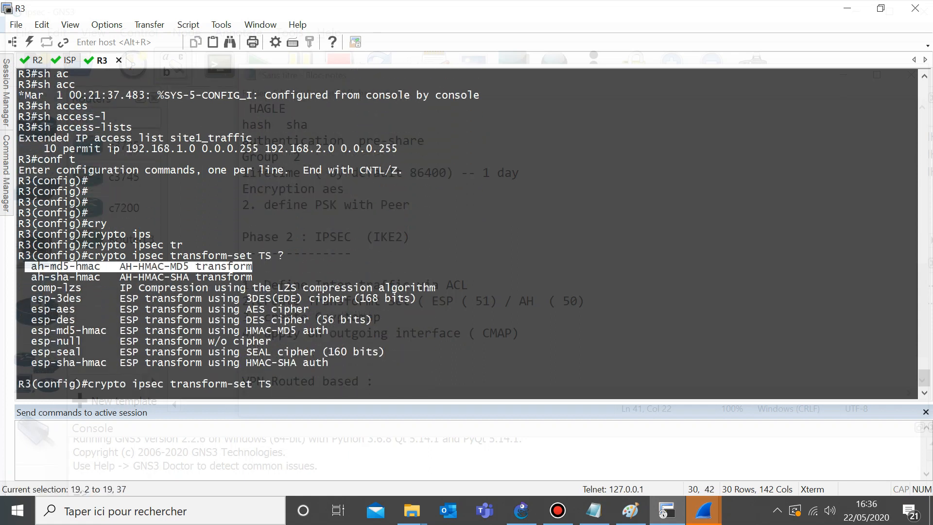
{"action": "left_click_drag", "start_coordinate": [18, 298], "coordinate": [291, 330]}
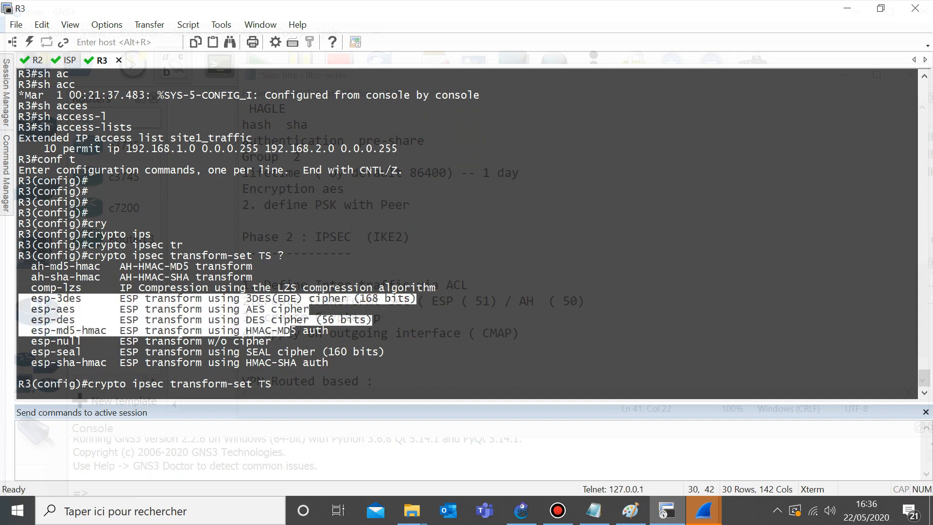
Step: Add esp-aes as the encryption transform in R3's TS transform set command
{"action": "type", "text": "es"}
{"action": "key", "text": "Tab"}
{"action": "type", "text": "a"}
{"action": "key", "text": "Tab"}
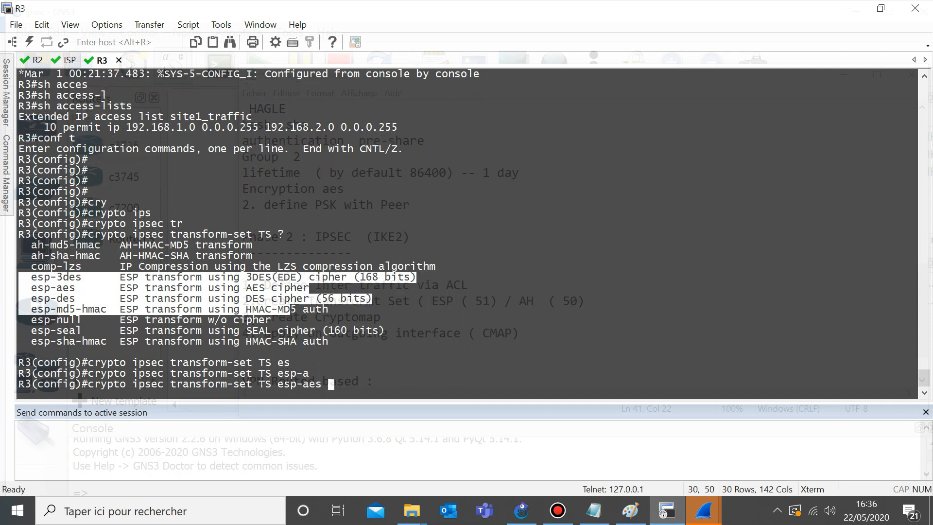
{"action": "left_click_drag", "start_coordinate": [327, 384], "coordinate": [303, 384]}
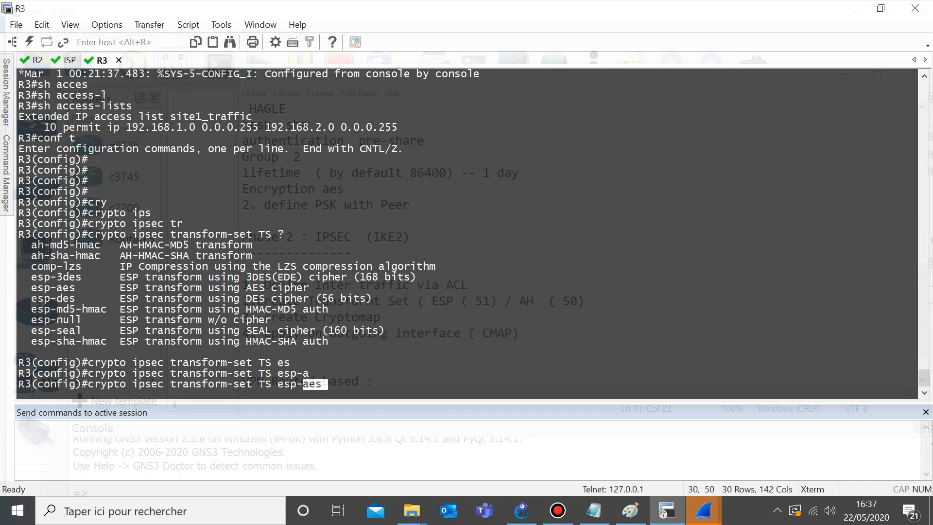
{"action": "left_click", "coordinate": [316, 384]}
{"action": "double_click", "coordinate": [317, 384]}
Step: Complete R3's transform set TS with esp-sha-hmac and return to global configuration mode
{"action": "type", "text": "es"}
{"action": "key", "text": "Return"}
{"action": "type", "text": "cr"}
{"action": "key", "text": "Up"}
{"action": "type", "text": "p-"}
{"action": "type", "text": "sh"}
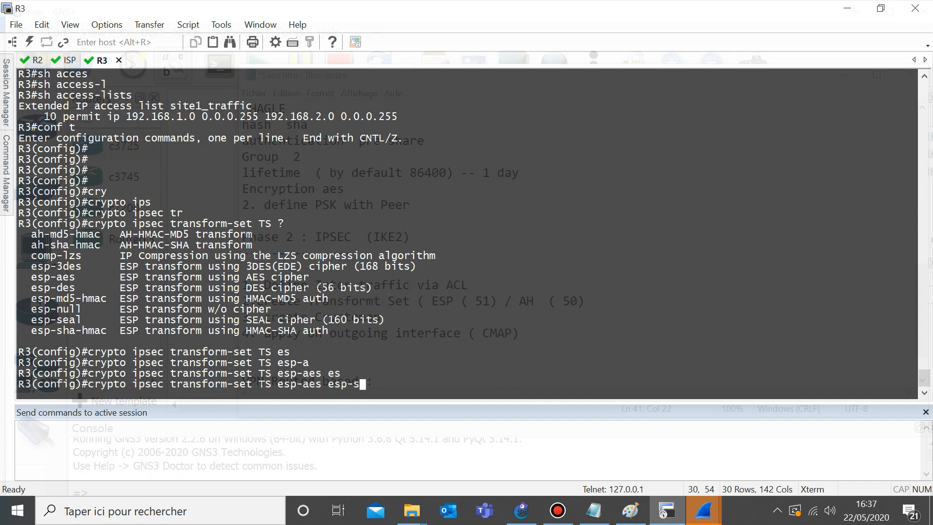
{"action": "key", "text": "Tab"}
{"action": "key", "text": "Return"}
{"action": "key", "text": "Return"}
{"action": "key", "text": "Return"}
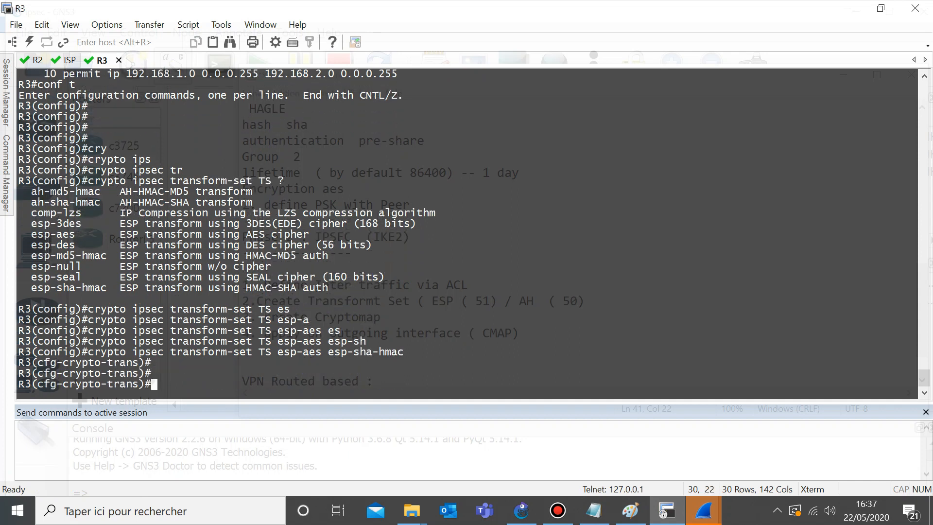
{"action": "key", "text": "Return"}
{"action": "type", "text": "exit"}
{"action": "key", "text": "Return"}
Step: Switch to R2's console, enter global configuration mode and begin an IPsec transform set named TS
{"action": "key", "text": "ctrl+Tab"}
{"action": "type", "text": "conf t"}
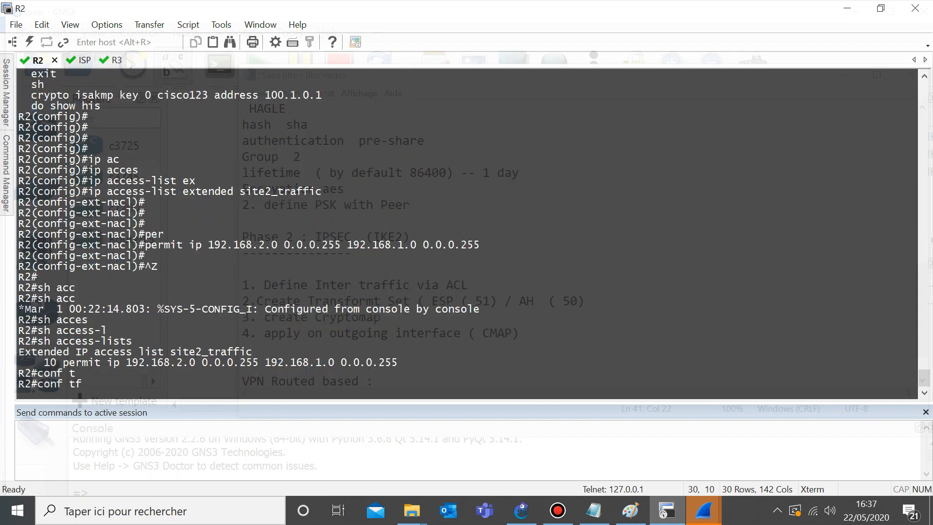
{"action": "key", "text": "Return"}
{"action": "key", "text": "Return"}
{"action": "type", "text": "cry"}
{"action": "key", "text": "Tab"}
{"action": "type", "text": "ip"}
{"action": "key", "text": "Tab"}
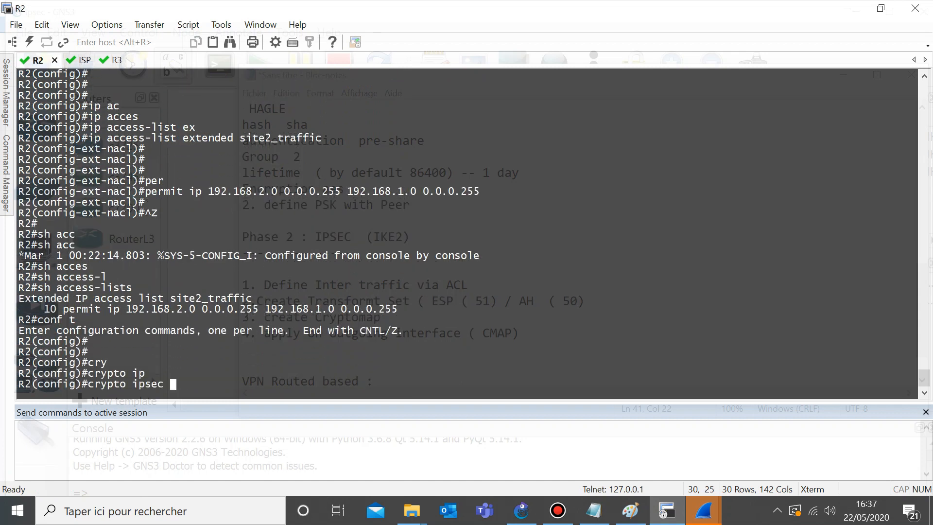
{"action": "type", "text": "tr"}
{"action": "key", "text": "Tab"}
{"action": "type", "text": "TS"}
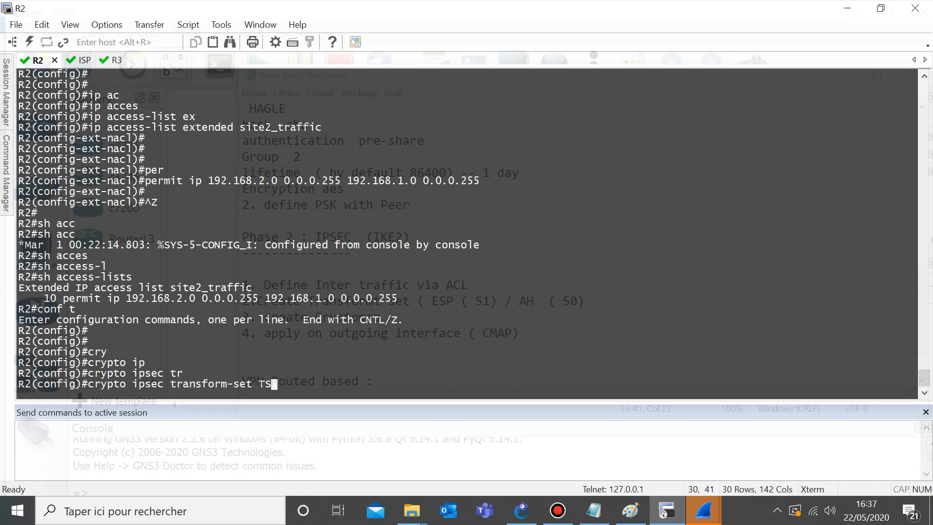
Step: Create R2's transform set TS using esp-aes for encryption and esp-sha-hmac for authentication
{"action": "type", "text": " es"}
{"action": "key", "text": "Tab"}
{"action": "type", "text": "a"}
{"action": "key", "text": "Tab"}
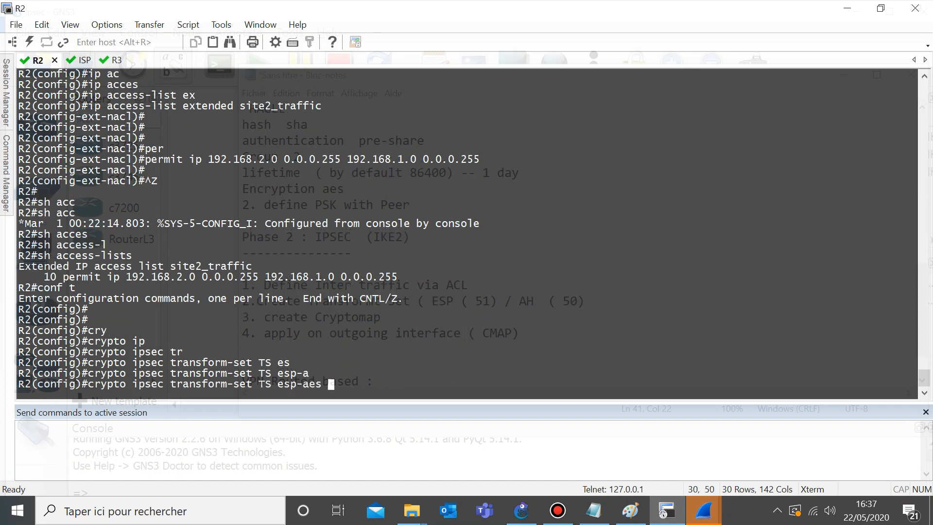
{"action": "left_click_drag", "start_coordinate": [272, 384], "coordinate": [315, 385]}
{"action": "left_click", "coordinate": [315, 384]}
{"action": "type", "text": "es"}
{"action": "key", "text": "Tab"}
{"action": "type", "text": "sh"}
{"action": "key", "text": "Tab"}
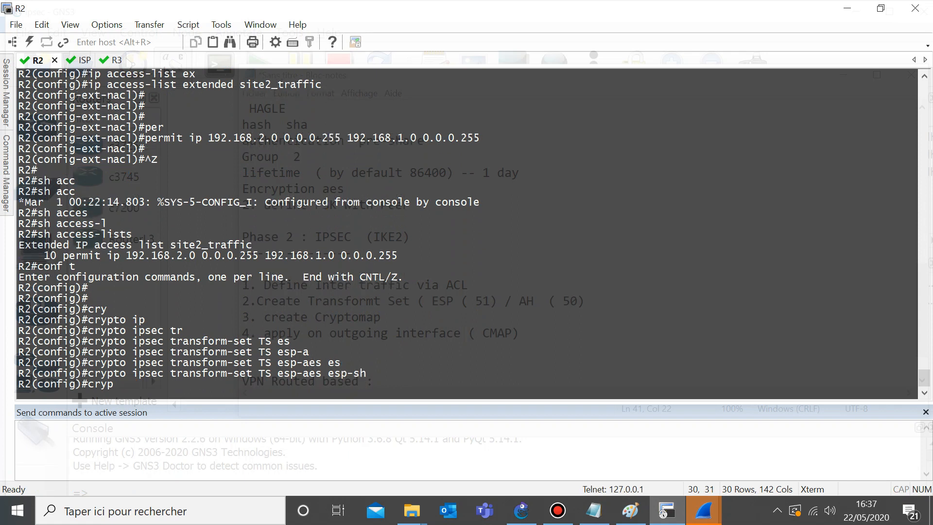
{"action": "key", "text": "Return"}
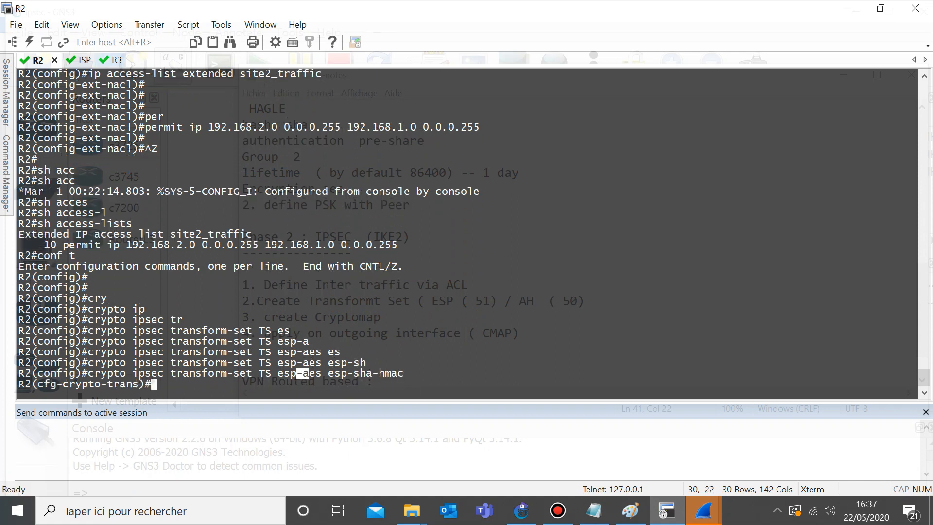
Step: Compare the transform set TS commands on the R2 and R3 consoles
{"action": "left_click", "coordinate": [103, 60]}
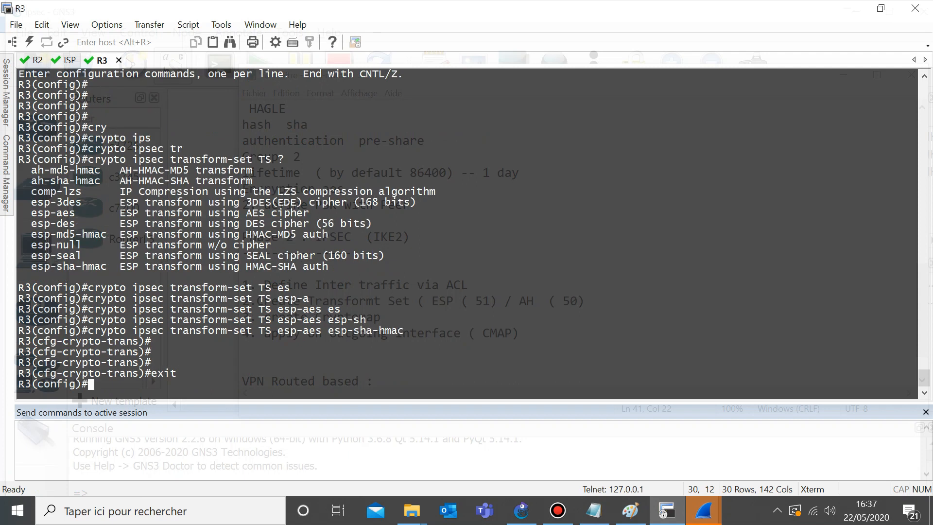
{"action": "left_click", "coordinate": [22, 60]}
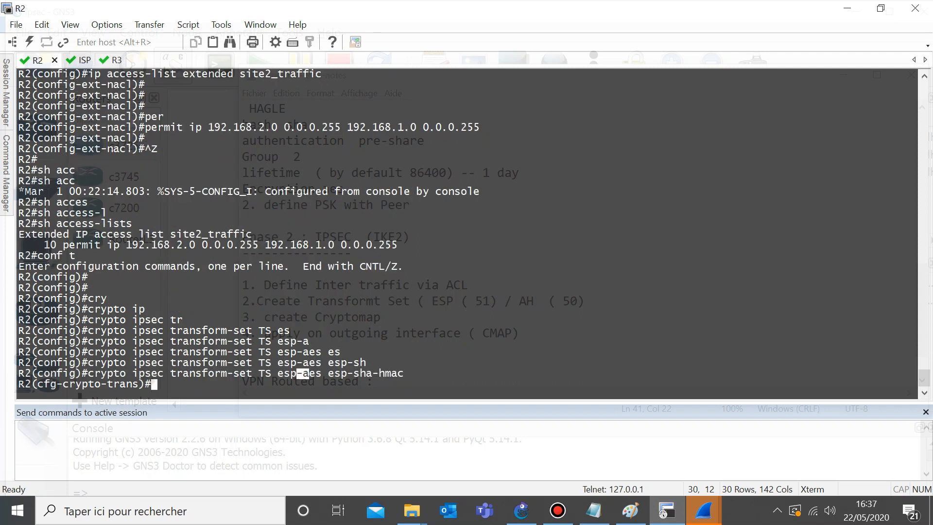
{"action": "left_click", "coordinate": [103, 60]}
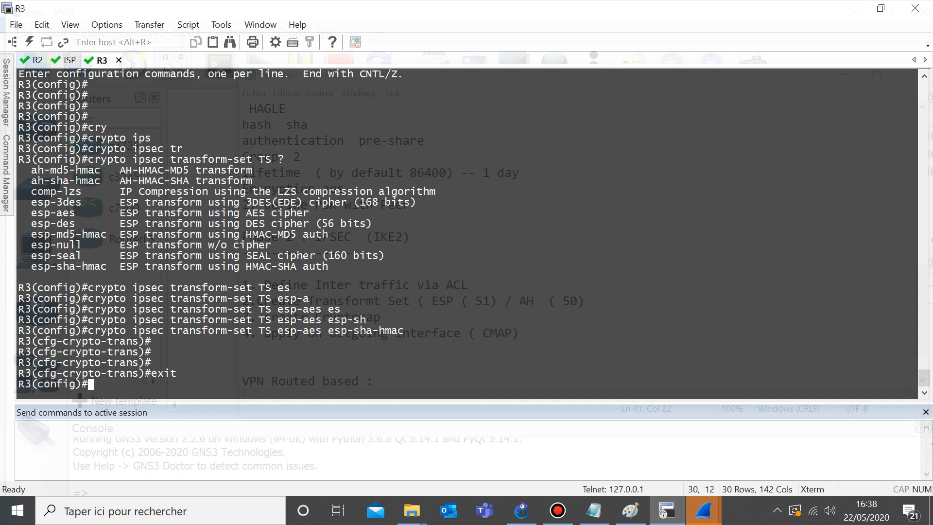
{"action": "left_click", "coordinate": [38, 60]}
{"action": "left_click", "coordinate": [302, 373]}
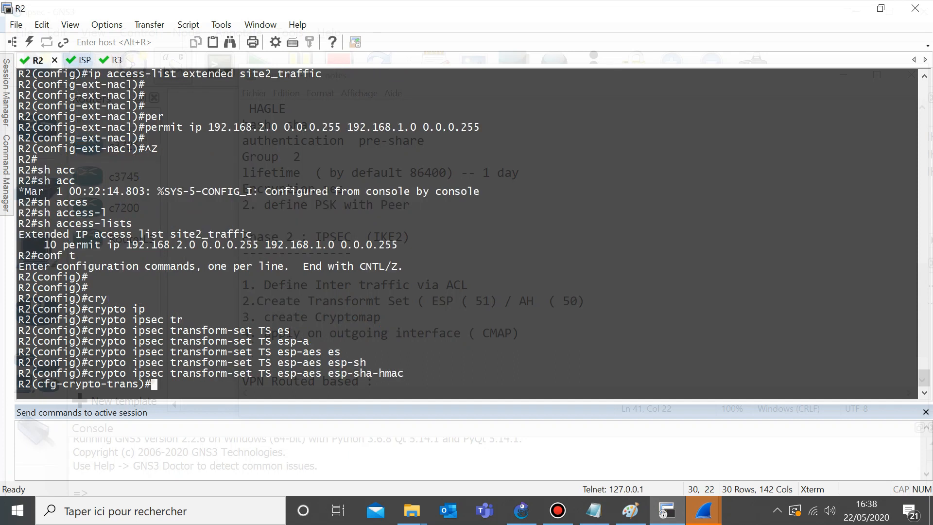
{"action": "left_click", "coordinate": [72, 60]}
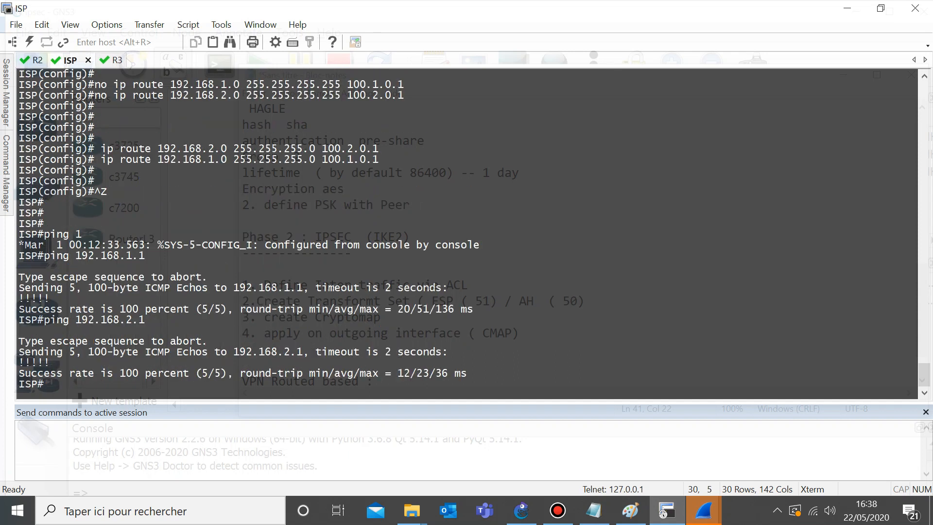
{"action": "left_click", "coordinate": [113, 60]}
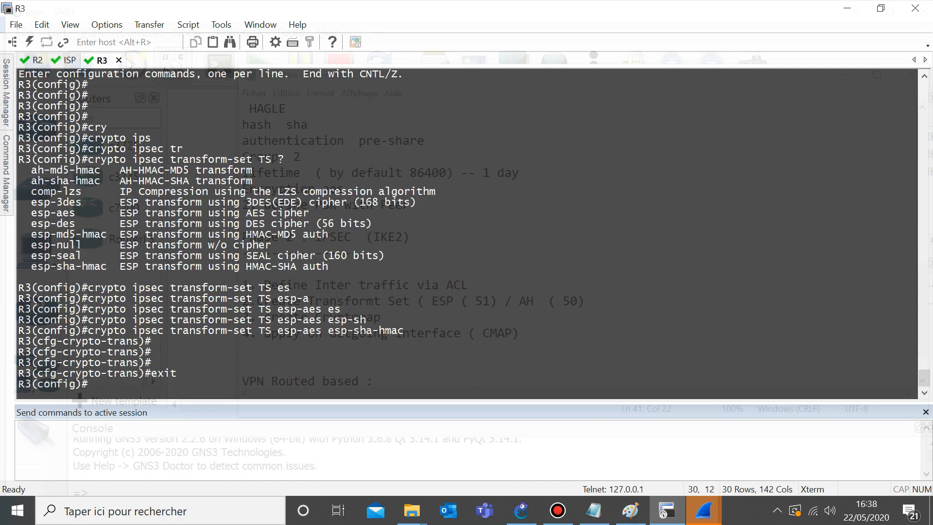
Step: Switch to the Notepad notes and highlight the create Cryptomap item under Phase 2
{"action": "left_click", "coordinate": [594, 510]}
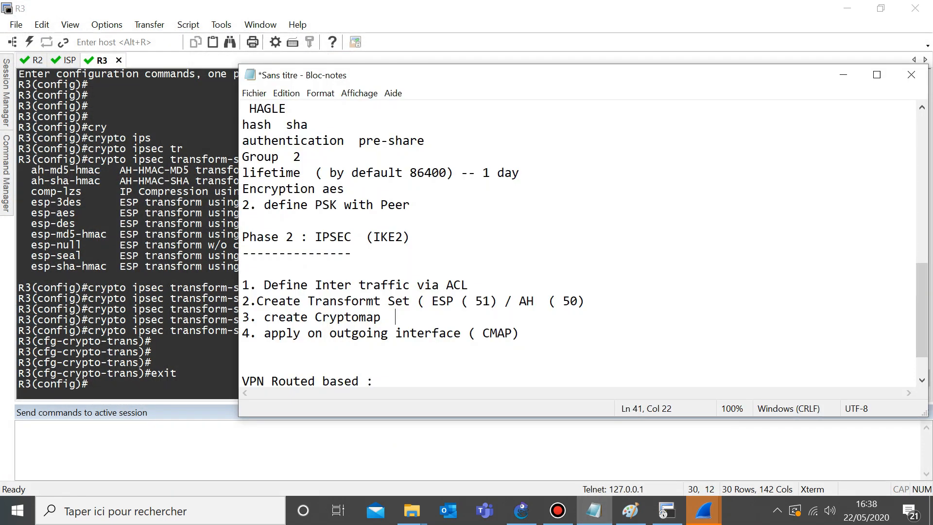
{"action": "left_click_drag", "start_coordinate": [395, 317], "coordinate": [278, 317]}
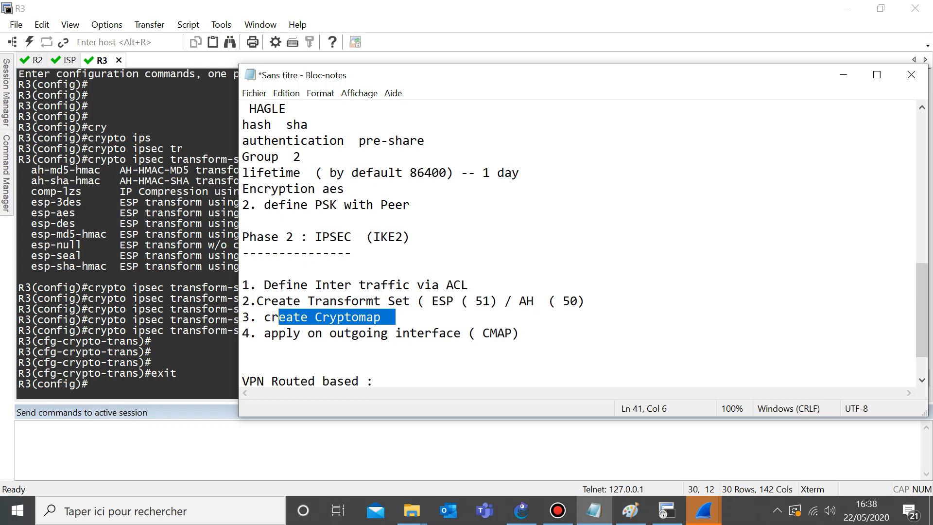
Step: Switch back to R3's SecureCRT console and create crypto map CMAP with sequence number 10 and type ipsec-isakmp
{"action": "left_click", "coordinate": [666, 510]}
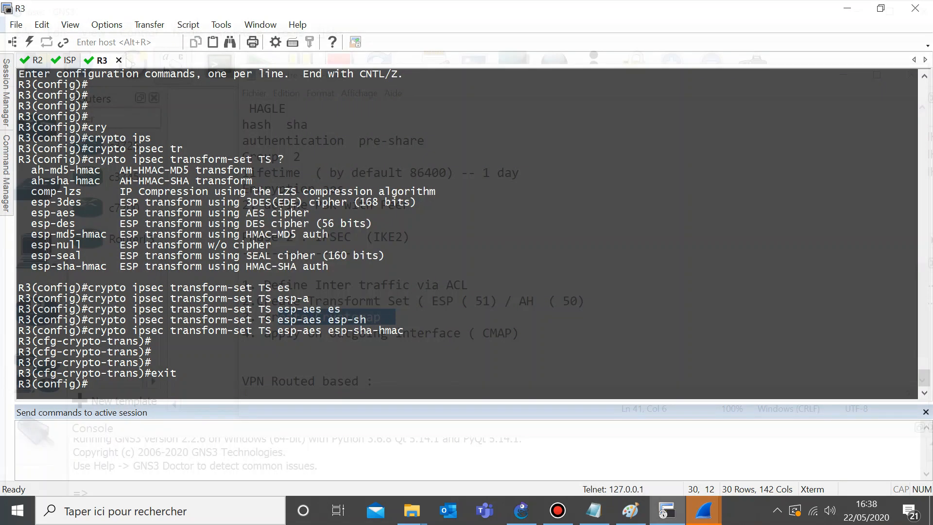
{"action": "type", "text": "crypto"}
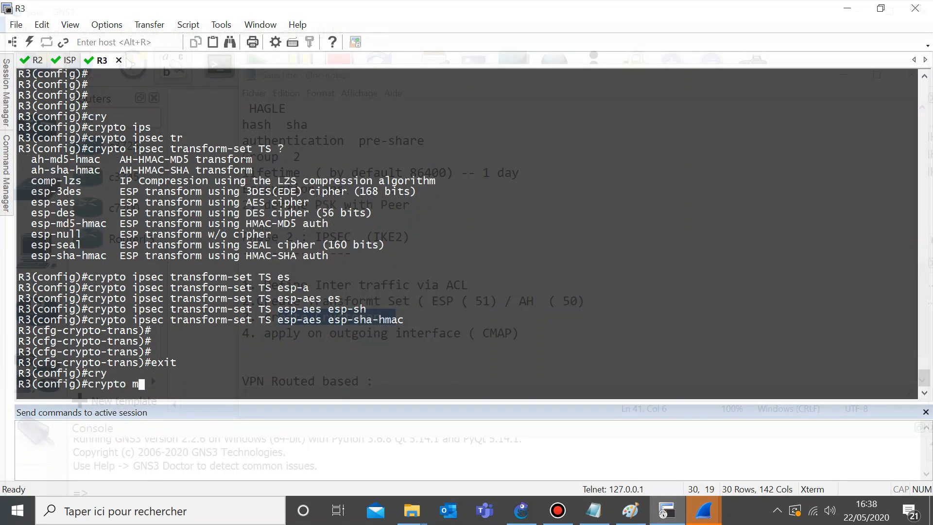
{"action": "type", "text": "map CMA"}
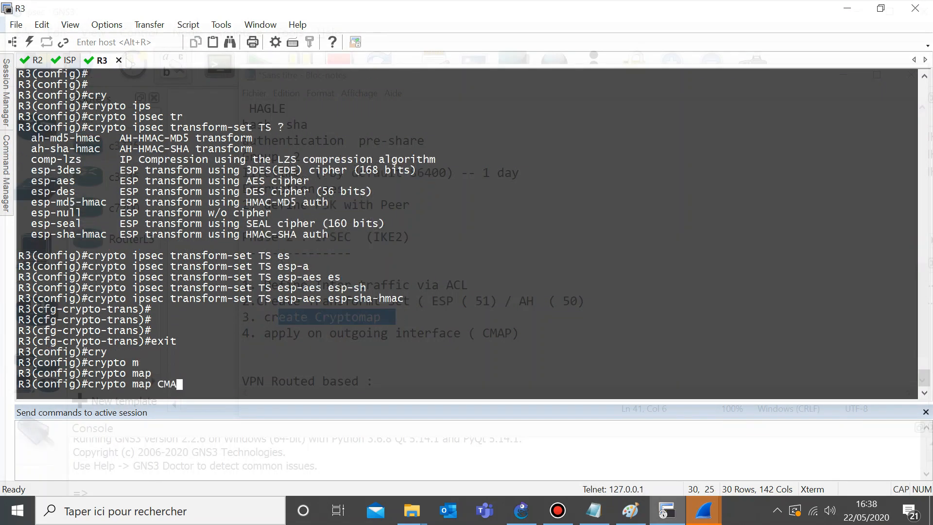
{"action": "type", "text": "P 10 ip"}
{"action": "key", "text": "Tab"}
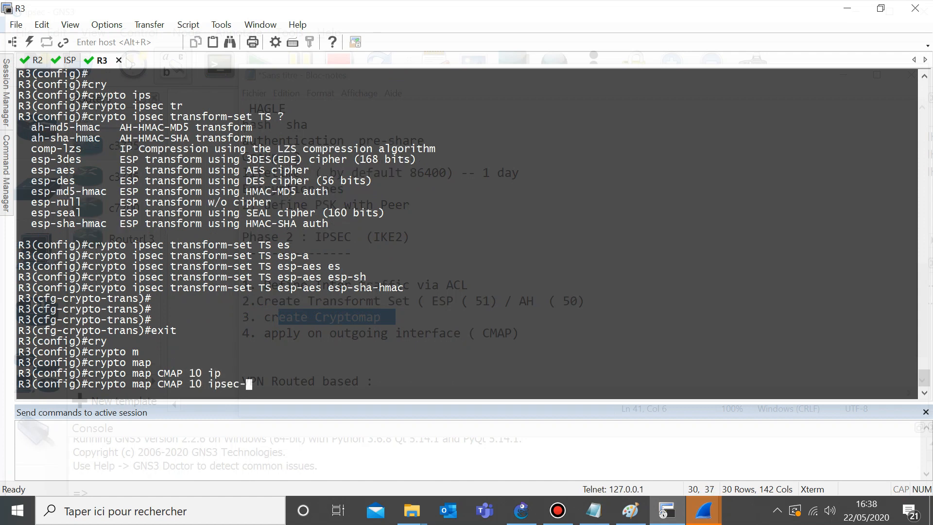
{"action": "type", "text": "is"}
{"action": "key", "text": "Tab"}
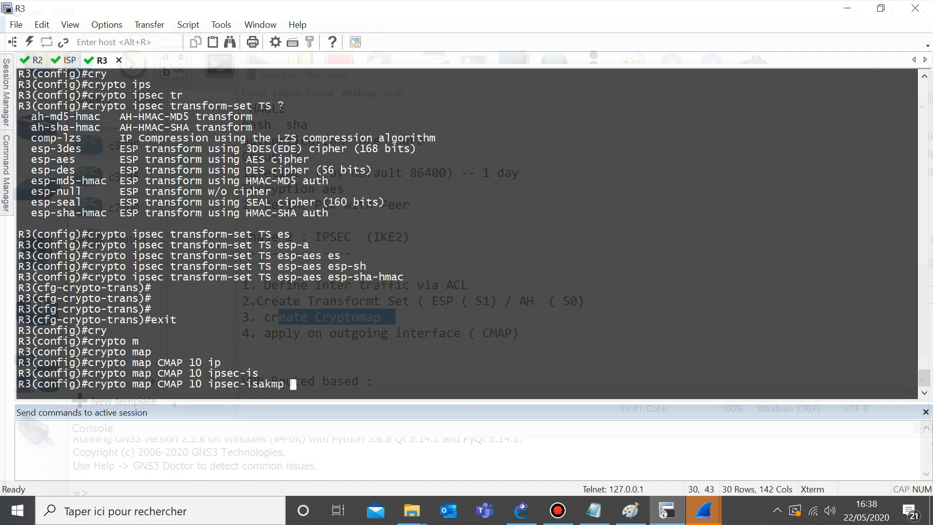
{"action": "key", "text": "Return"}
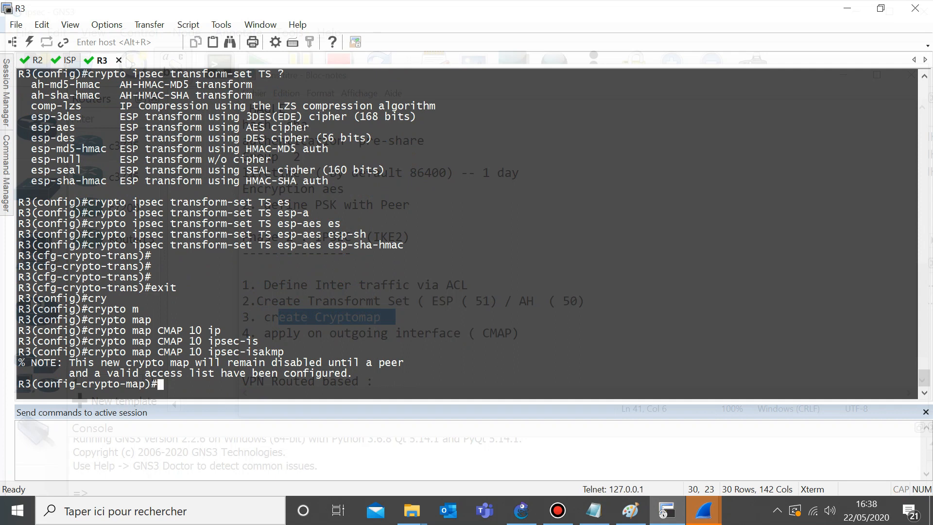
Step: Examine the crypto map note on R3, highlighting the parts about the peer and the access list
{"action": "left_click_drag", "start_coordinate": [278, 362], "coordinate": [302, 363]}
{"action": "left_click_drag", "start_coordinate": [113, 374], "coordinate": [170, 373]}
{"action": "left_click_drag", "start_coordinate": [233, 374], "coordinate": [290, 364]}
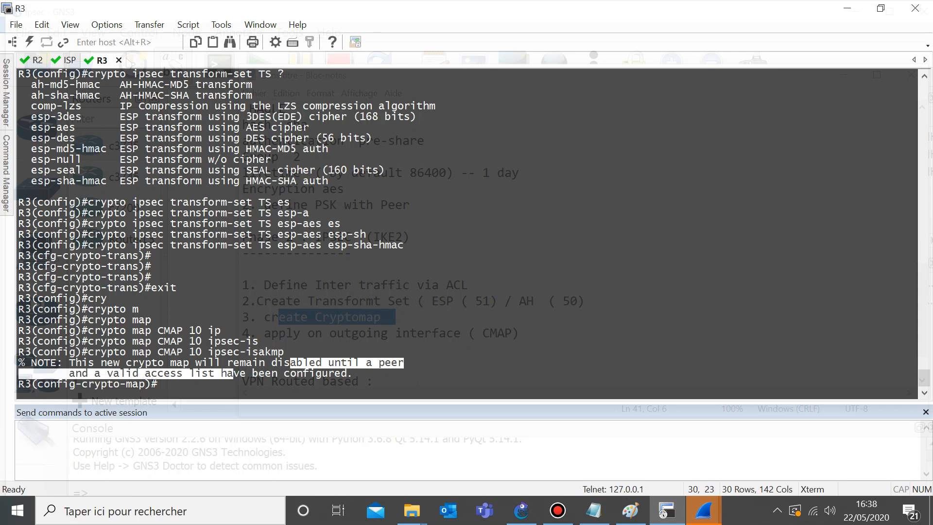
{"action": "left_click", "coordinate": [290, 363]}
{"action": "left_click_drag", "start_coordinate": [309, 363], "coordinate": [316, 363]}
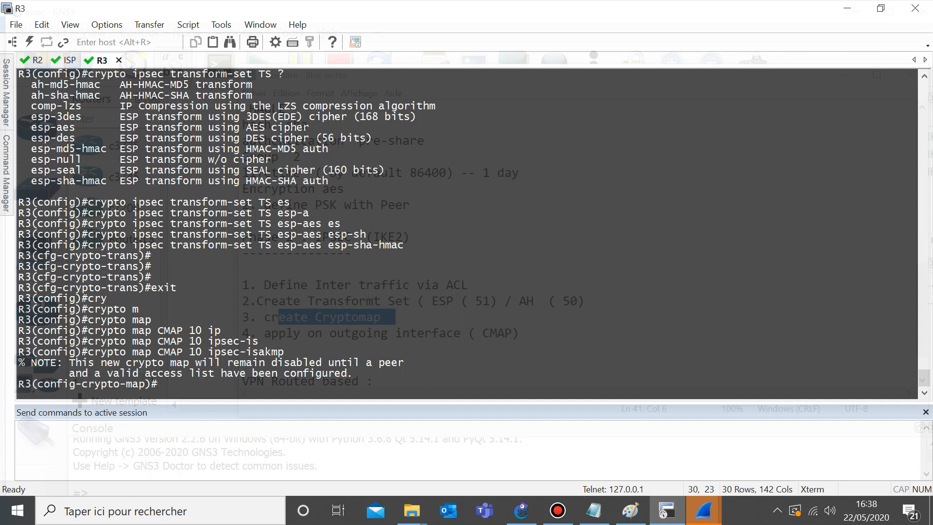
{"action": "left_click_drag", "start_coordinate": [152, 373], "coordinate": [213, 373]}
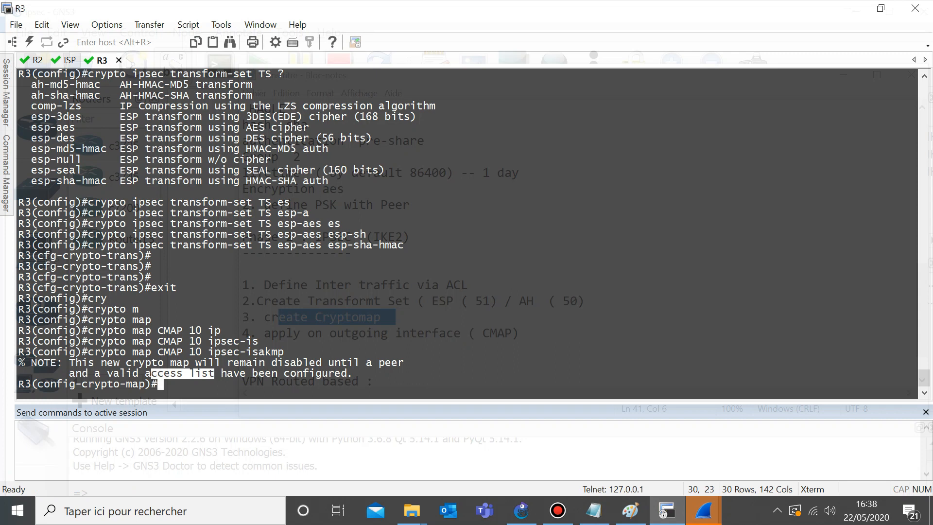
Step: Match the access list site1_traffic in R3's crypto map CMAP
{"action": "type", "text": "ma"}
{"action": "key", "text": "Tab"}
{"action": "type", "text": "ad"}
{"action": "key", "text": "Tab"}
{"action": "type", "text": "site1"}
{"action": "type", "text": "C(tr"}
{"action": "key", "text": "BackSpace"}
{"action": "key", "text": "BackSpace"}
{"action": "key", "text": "BackSpace"}
{"action": "key", "text": "BackSpace"}
{"action": "type", "text": "_traffic"}
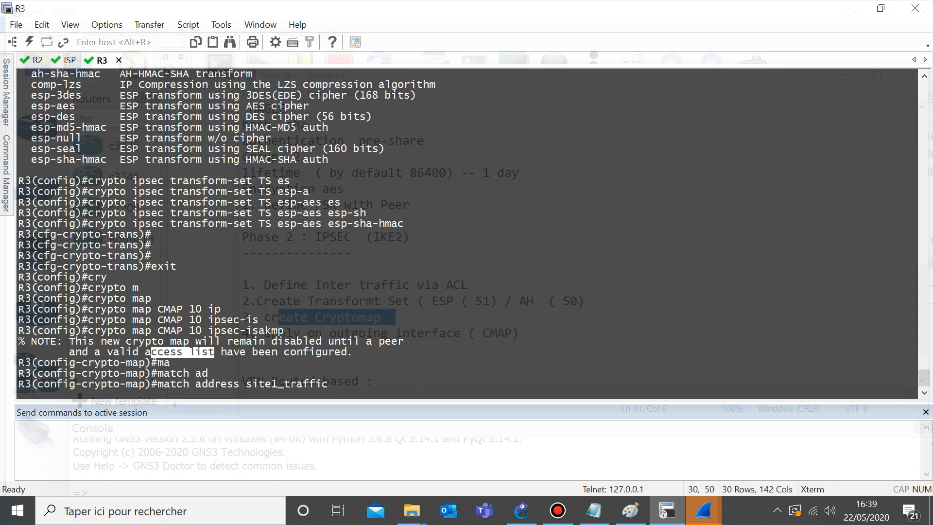
{"action": "key", "text": "Return"}
Step: Set the peer of R3's crypto map to 100.2.0.1
{"action": "type", "text": "set p"}
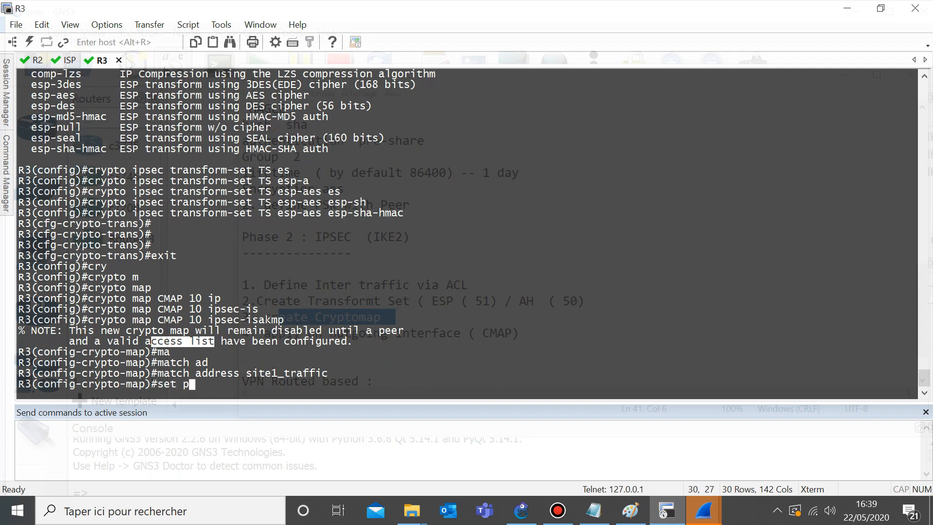
{"action": "type", "text": "er"}
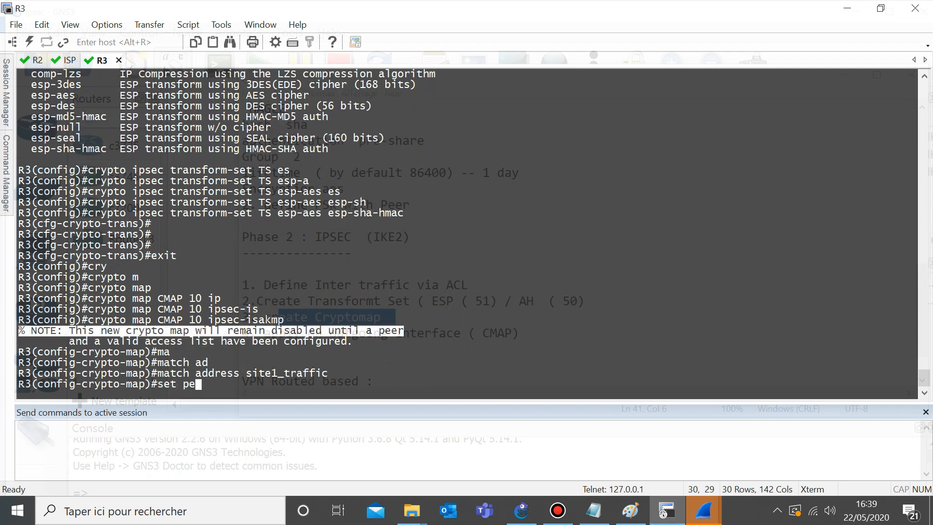
{"action": "key", "text": "Return"}
{"action": "key", "text": "BackSpace"}
{"action": "type", "text": "e"}
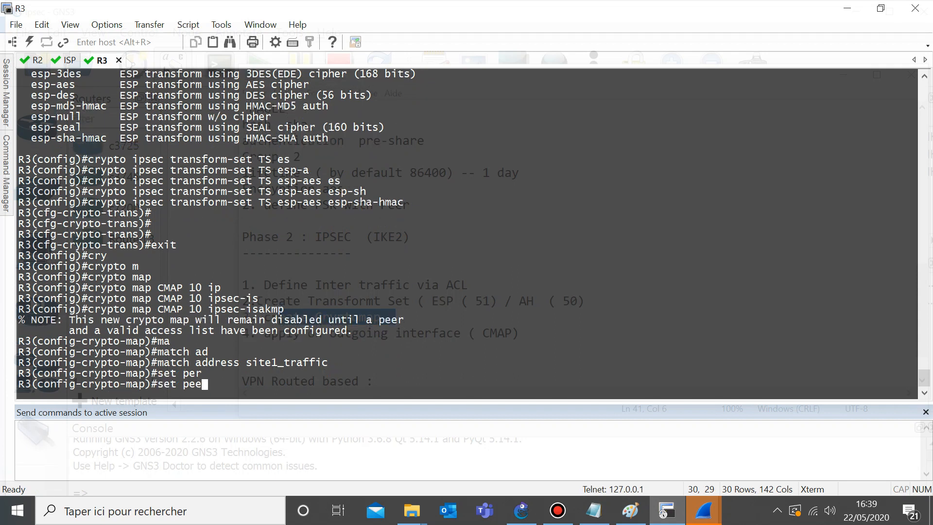
{"action": "key", "text": "Tab"}
{"action": "type", "text": "100."}
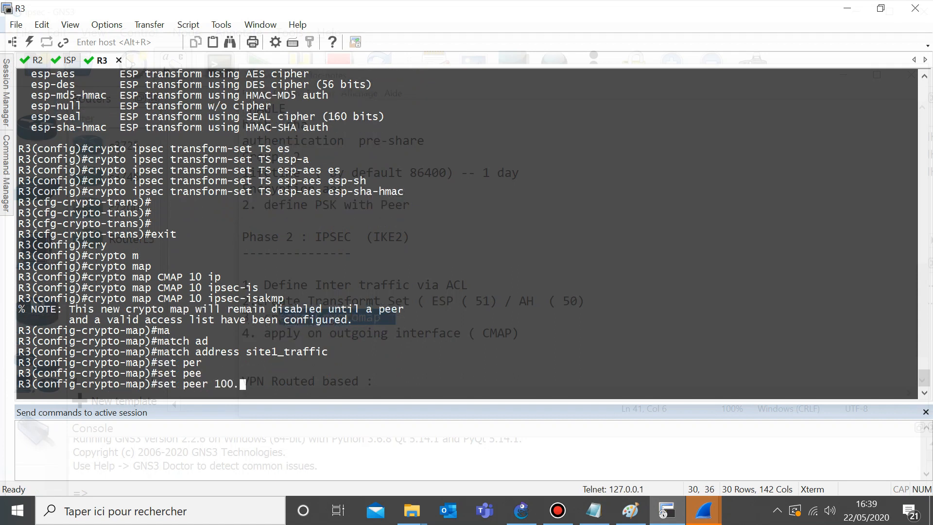
{"action": "type", "text": "2.0.1"}
{"action": "key", "text": "Return"}
Step: Assign transform set TS to R3's crypto map, and highlight the peer and transform set commands for review
{"action": "type", "text": "set tr"}
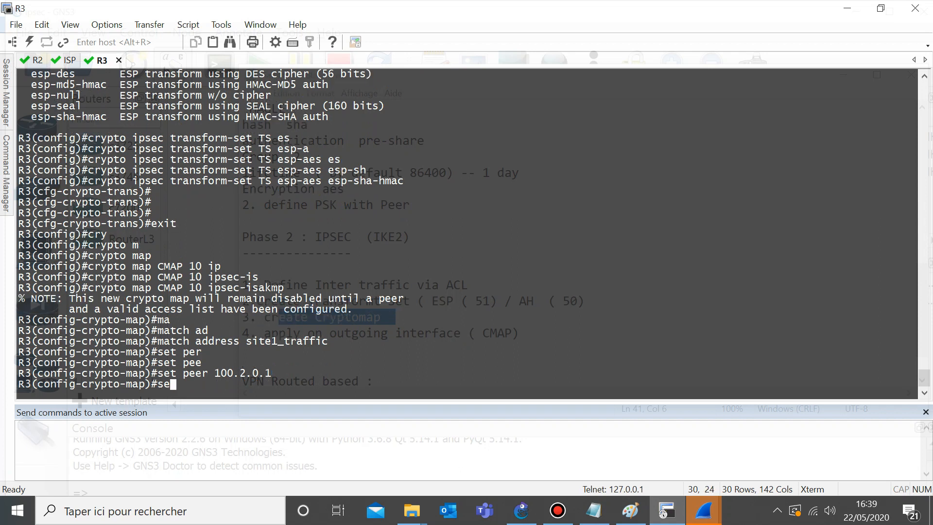
{"action": "key", "text": "Tab"}
{"action": "type", "text": "TS"}
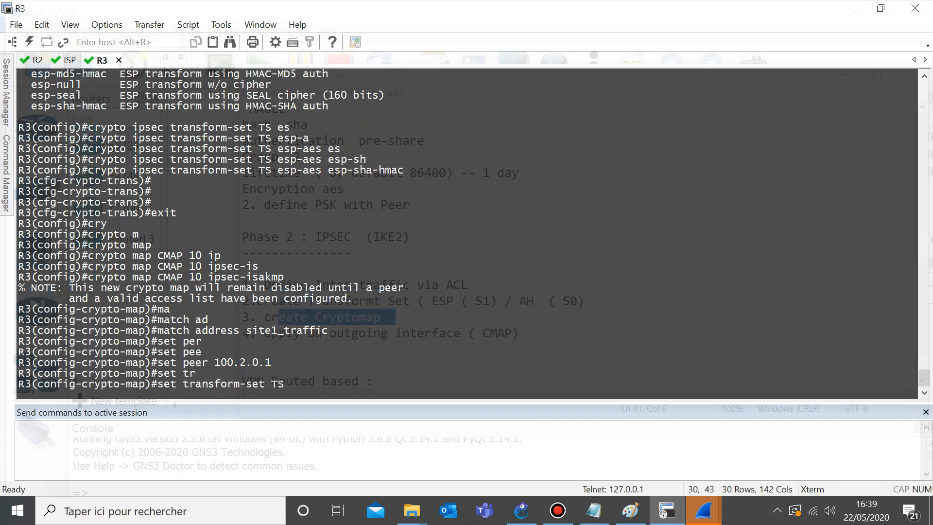
{"action": "key", "text": "Return"}
{"action": "key", "text": "Return"}
{"action": "key", "text": "Return"}
{"action": "key", "text": "Return"}
{"action": "key", "text": "Return"}
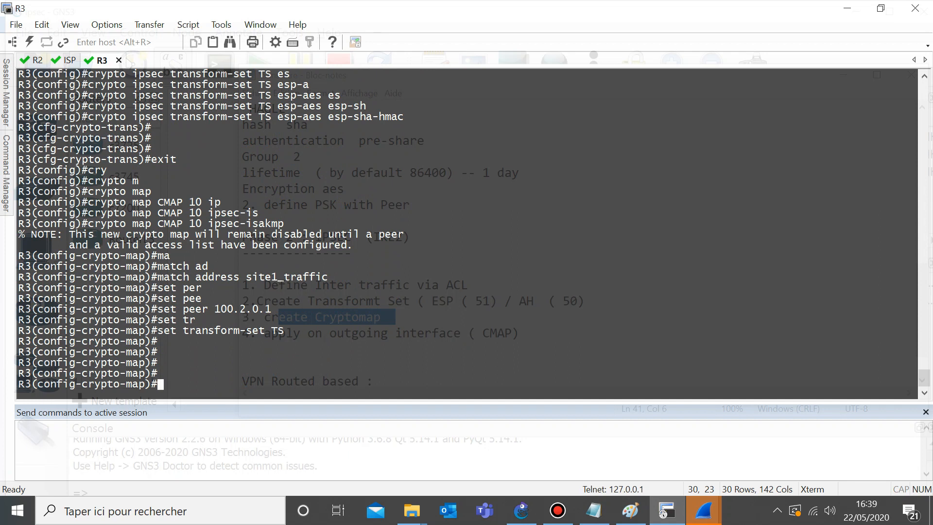
{"action": "left_click_drag", "start_coordinate": [158, 309], "coordinate": [271, 309]}
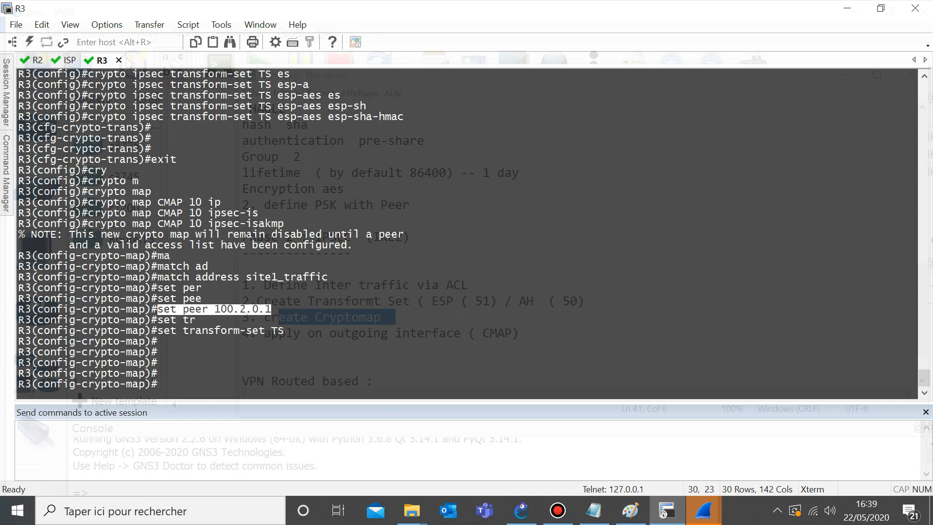
{"action": "left_click_drag", "start_coordinate": [176, 331], "coordinate": [277, 330]}
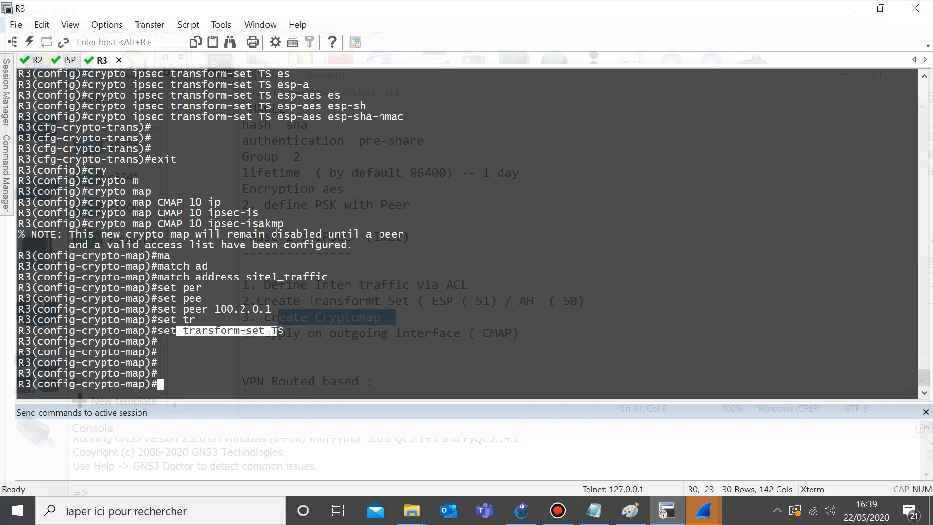
Step: On R2's console, leave transform set configuration and create crypto map CMAP with sequence number 10 and type ipsec-isakmp
{"action": "left_click", "coordinate": [37, 61]}
{"action": "type", "text": "exit"}
{"action": "key", "text": "Return"}
{"action": "type", "text": "cry"}
{"action": "key", "text": "Tab"}
{"action": "type", "text": "is"}
{"action": "key", "text": "Tab"}
{"action": "key", "text": "BackSpace"}
{"action": "key", "text": "BackSpace"}
{"action": "key", "text": "BackSpace"}
{"action": "key", "text": "BackSpace"}
{"action": "key", "text": "BackSpace"}
{"action": "key", "text": "BackSpace"}
{"action": "key", "text": "BackSpace"}
{"action": "type", "text": "ma"}
{"action": "key", "text": "Tab"}
{"action": "type", "text": "cmap"}
{"action": "key", "text": "BackSpace"}
{"action": "key", "text": "BackSpace"}
{"action": "key", "text": "BackSpace"}
{"action": "key", "text": "BackSpace"}
{"action": "type", "text": "CMAP 10 ips"}
{"action": "key", "text": "Tab"}
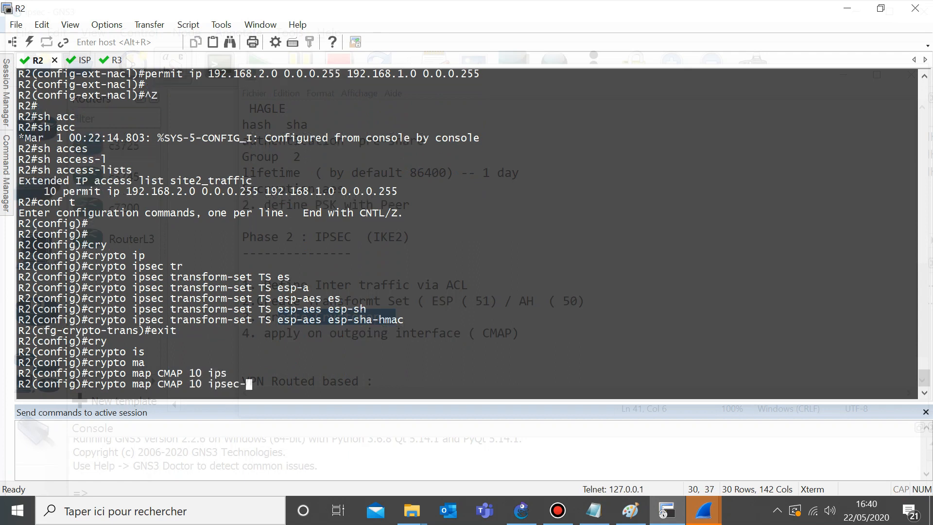
{"action": "type", "text": "is"}
{"action": "key", "text": "Tab"}
{"action": "key", "text": "Return"}
{"action": "key", "text": "Return"}
{"action": "key", "text": "Return"}
{"action": "key", "text": "Return"}
{"action": "key", "text": "Return"}
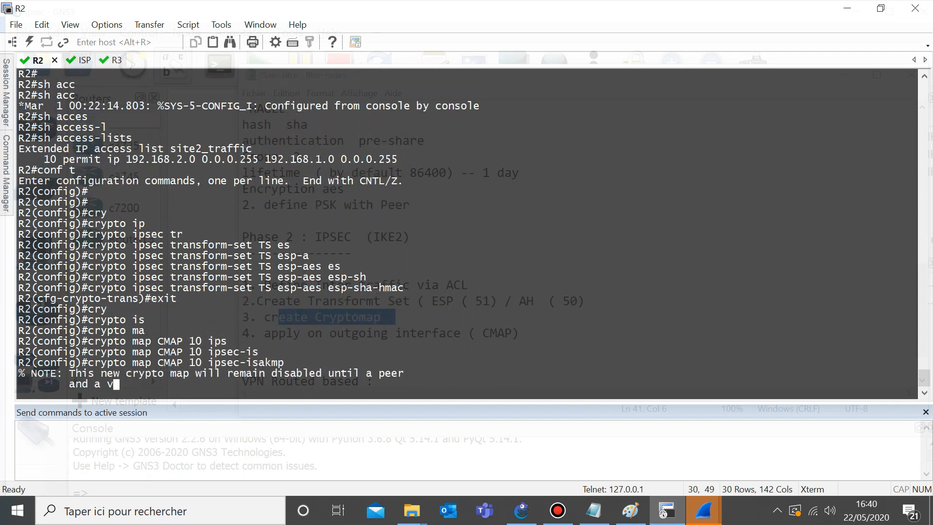
Step: Match the access list site2_traffic in R2's crypto map CMAP
{"action": "type", "text": "ma"}
{"action": "key", "text": "Tab"}
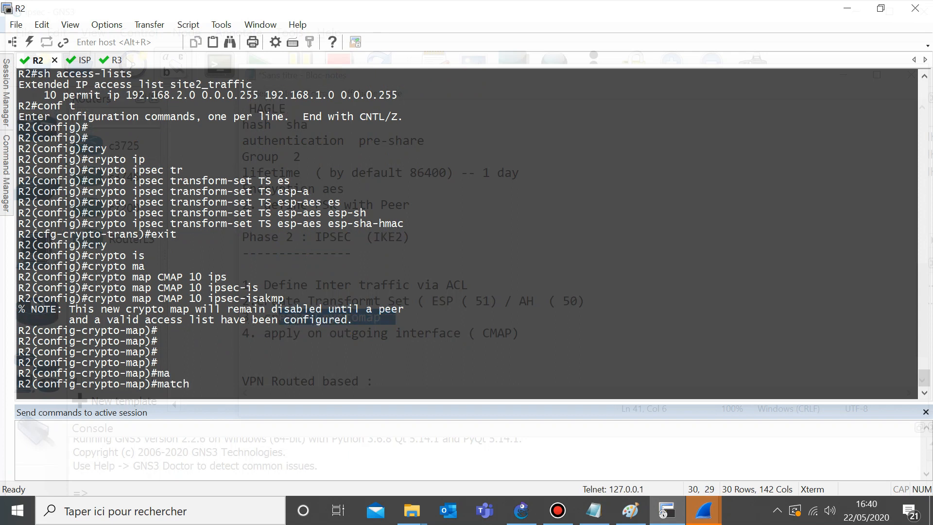
{"action": "type", "text": "ad"}
{"action": "key", "text": "Tab"}
{"action": "type", "text": "site2"}
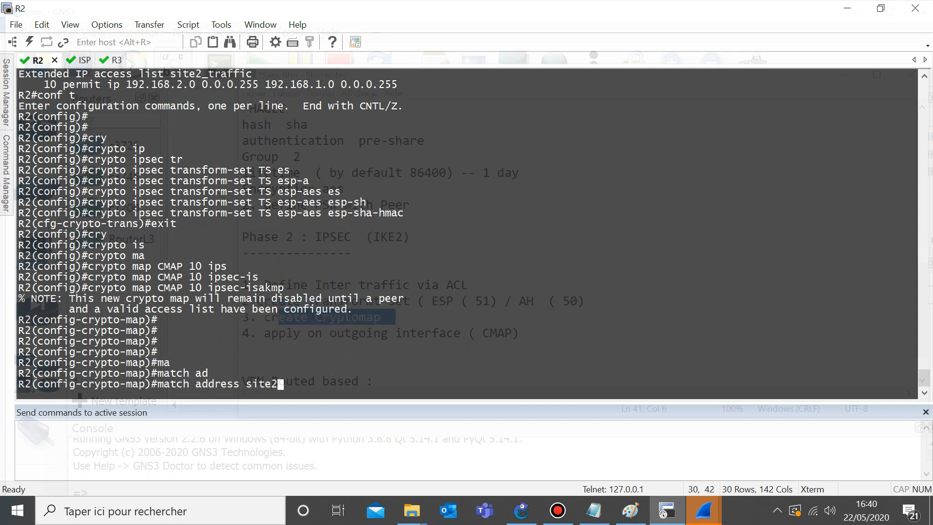
{"action": "type", "text": "_traffic"}
{"action": "key", "text": "Return"}
{"action": "key", "text": "Return"}
{"action": "key", "text": "Return"}
{"action": "key", "text": "Return"}
{"action": "key", "text": "Return"}
Step: Set the peer of R2's crypto map to 100.1.0.1
{"action": "type", "text": "set per"}
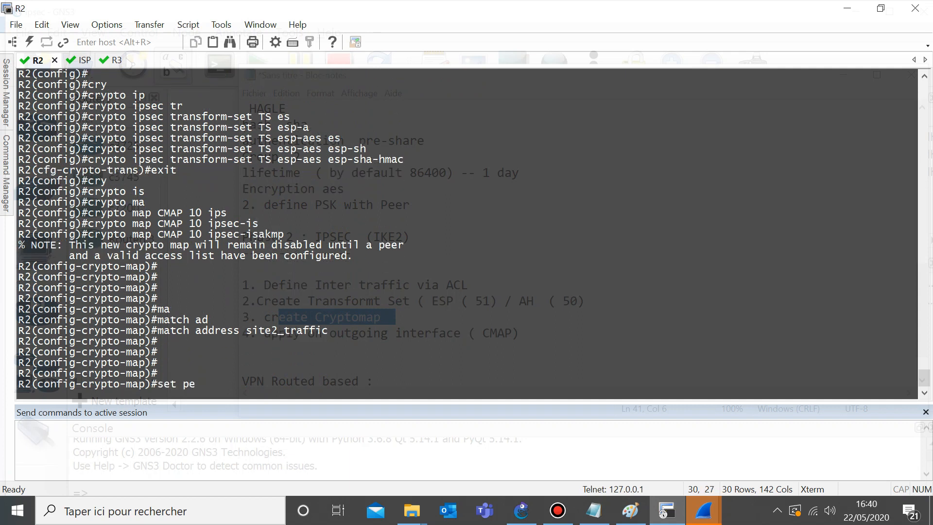
{"action": "key", "text": "Tab"}
{"action": "key", "text": "BackSpace"}
{"action": "key", "text": "Tab"}
{"action": "type", "text": "1"}
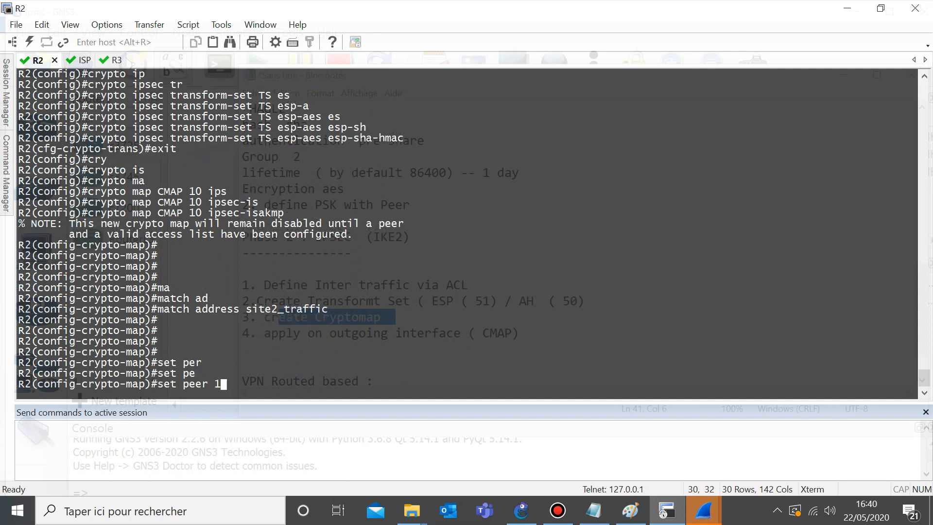
{"action": "type", "text": "00.1.0.1"}
{"action": "key", "text": "Return"}
{"action": "key", "text": "Return"}
{"action": "key", "text": "Return"}
{"action": "key", "text": "Return"}
{"action": "key", "text": "Return"}
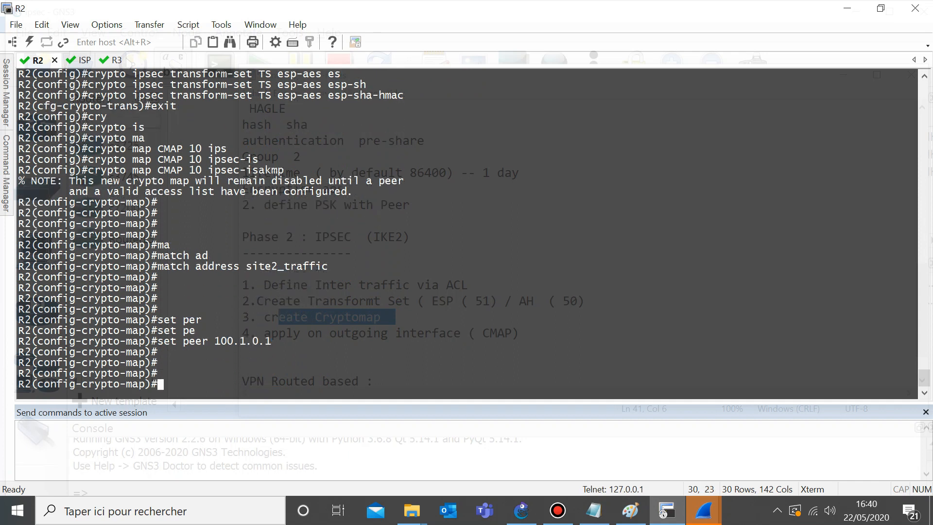
Step: Assign transform set TS to R2's crypto map and return to global configuration mode
{"action": "type", "text": "set tr"}
{"action": "key", "text": "Tab"}
{"action": "type", "text": "TS"}
{"action": "key", "text": "Tab"}
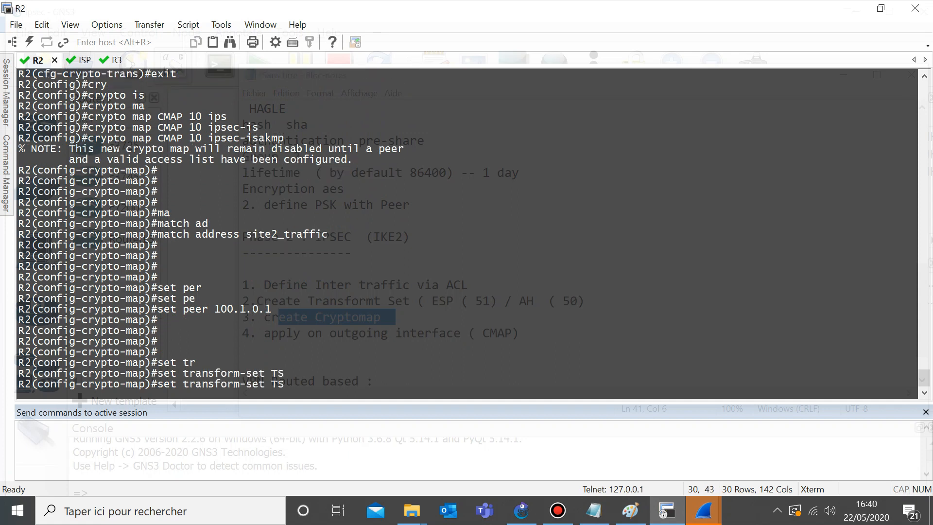
{"action": "key", "text": "Return"}
{"action": "key", "text": "Return"}
{"action": "type", "text": "exit"}
{"action": "key", "text": "Return"}
{"action": "key", "text": "Return"}
{"action": "key", "text": "Return"}
{"action": "key", "text": "Return"}
{"action": "key", "text": "Return"}
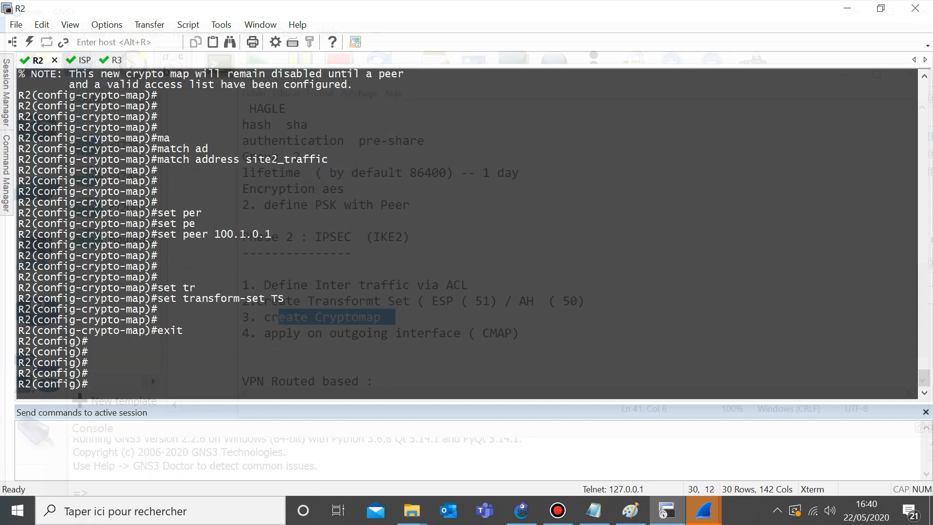
Step: List R2's command history and review the crypto map's match address, peer and transform set commands
{"action": "left_click", "coordinate": [665, 511]}
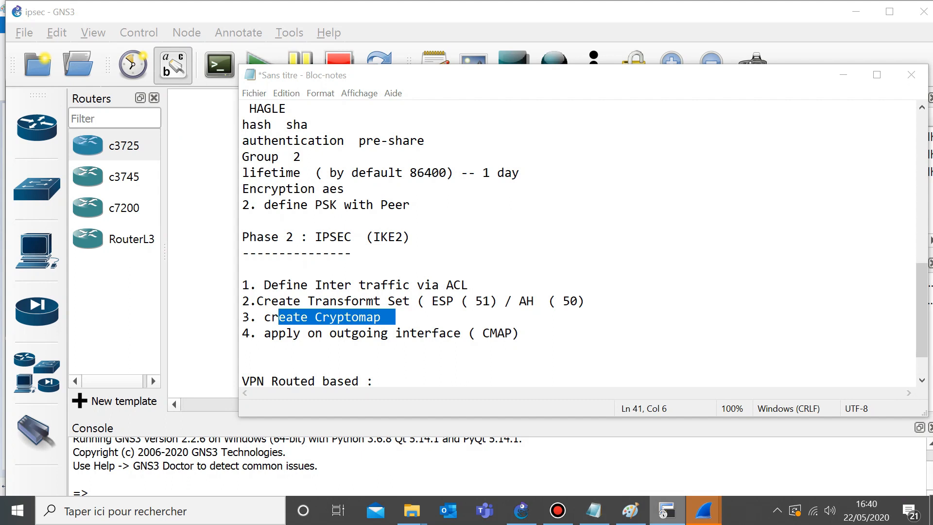
{"action": "left_click", "coordinate": [665, 511]}
{"action": "type", "text": "do sh hi"}
{"action": "key", "text": "Return"}
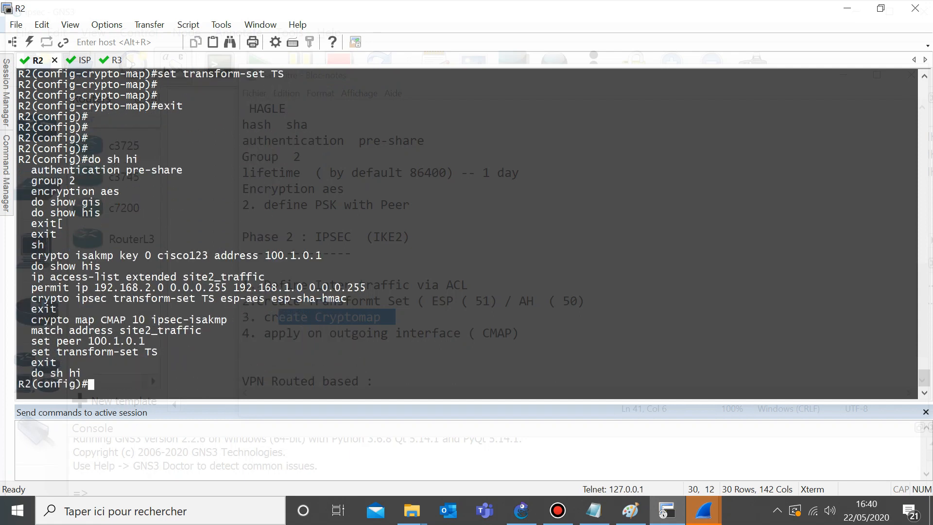
{"action": "triple_click", "coordinate": [85, 319]}
{"action": "triple_click", "coordinate": [90, 331]}
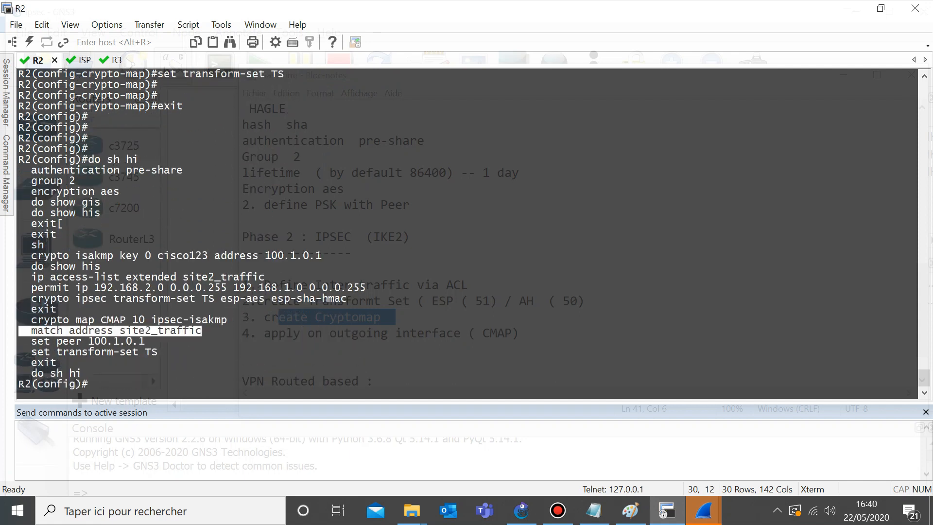
{"action": "left_click", "coordinate": [90, 341]}
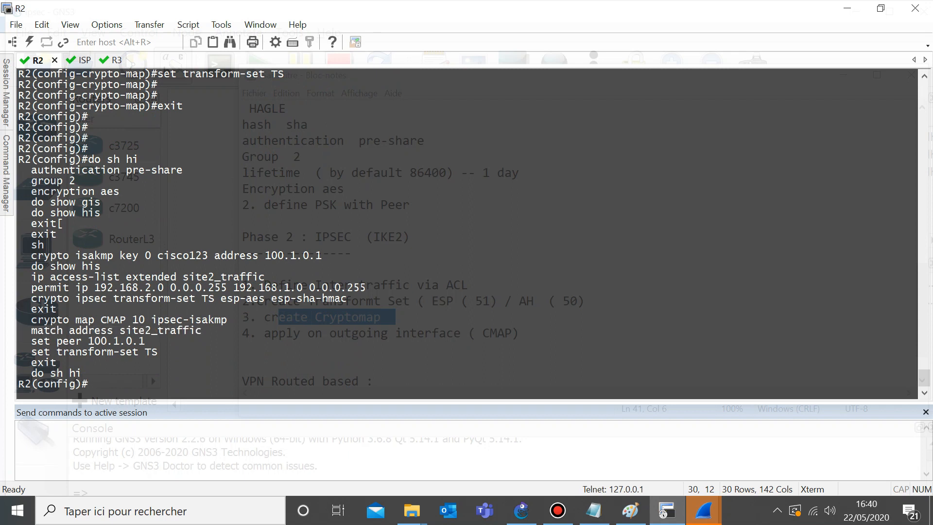
{"action": "triple_click", "coordinate": [90, 341]}
{"action": "triple_click", "coordinate": [90, 331]}
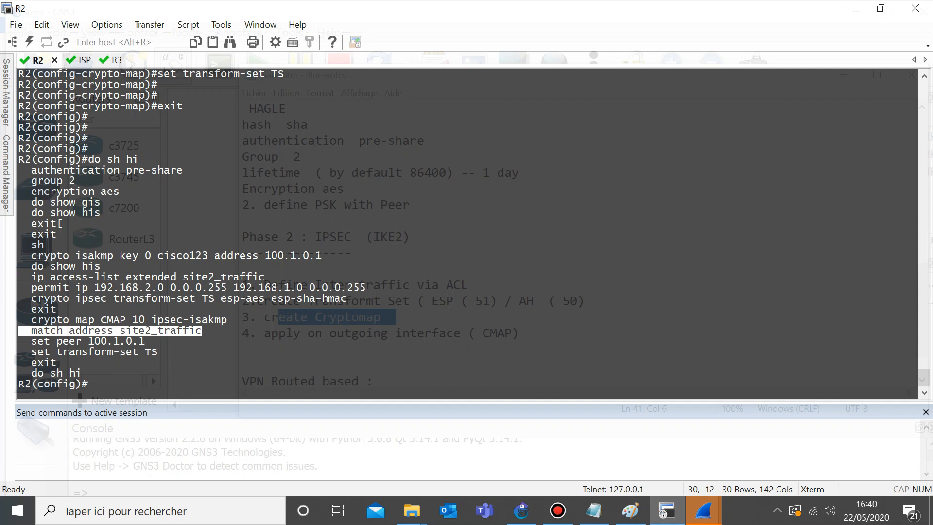
{"action": "triple_click", "coordinate": [88, 352]}
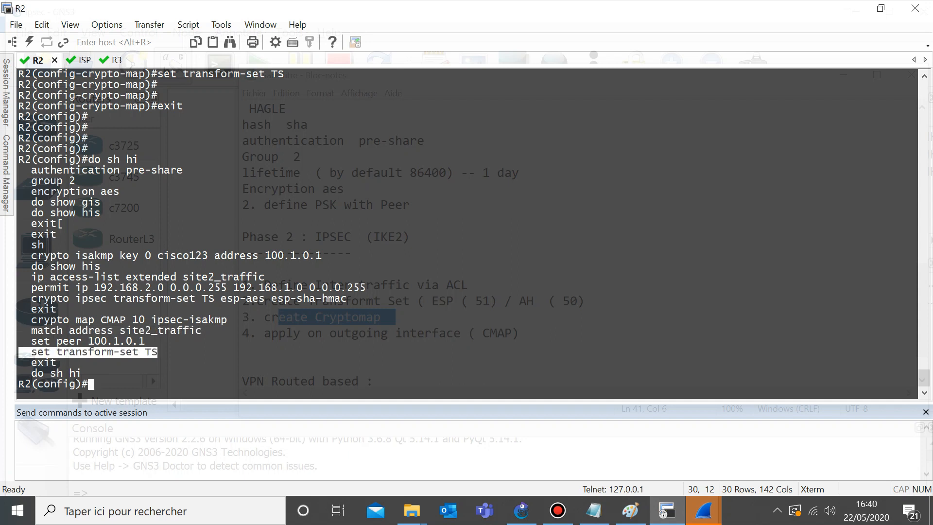
{"action": "left_click", "coordinate": [90, 352]}
Step: Enter interface configuration mode for f0/0 on R2
{"action": "type", "text": "int f0/0"}
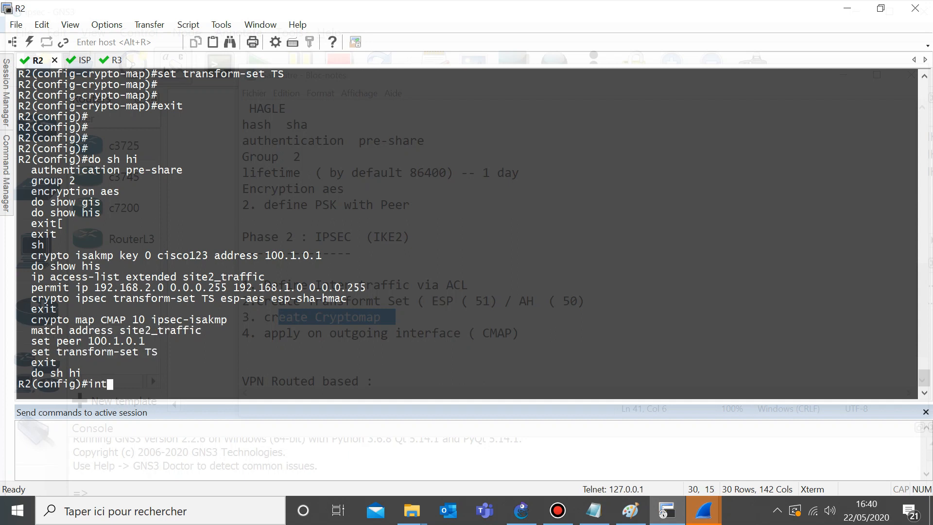
{"action": "key", "text": "Return"}
{"action": "key", "text": "Return"}
{"action": "key", "text": "Return"}
{"action": "key", "text": "Return"}
{"action": "key", "text": "Return"}
{"action": "key", "text": "Return"}
{"action": "key", "text": "Return"}
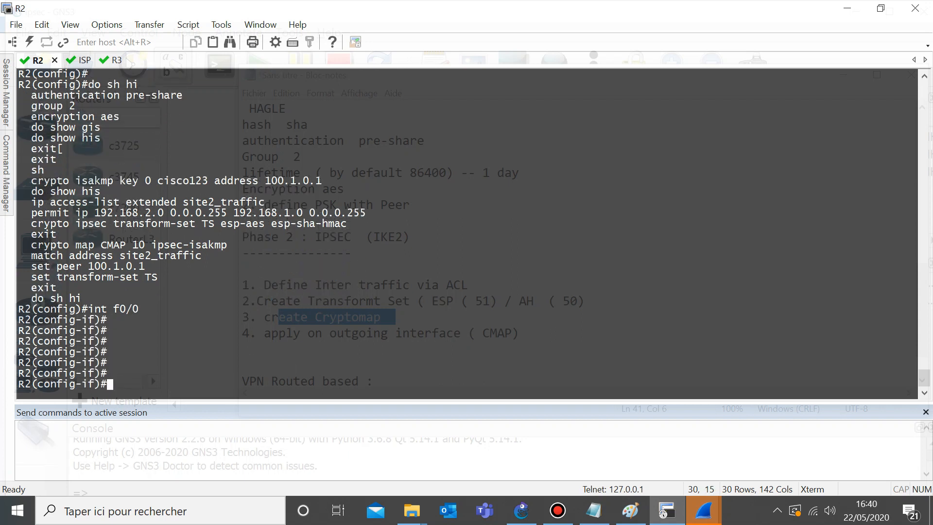
Step: Check the routers' outgoing interfaces in the GNS3 topology, then return to R2's SecureCRT console
{"action": "left_click", "coordinate": [521, 510]}
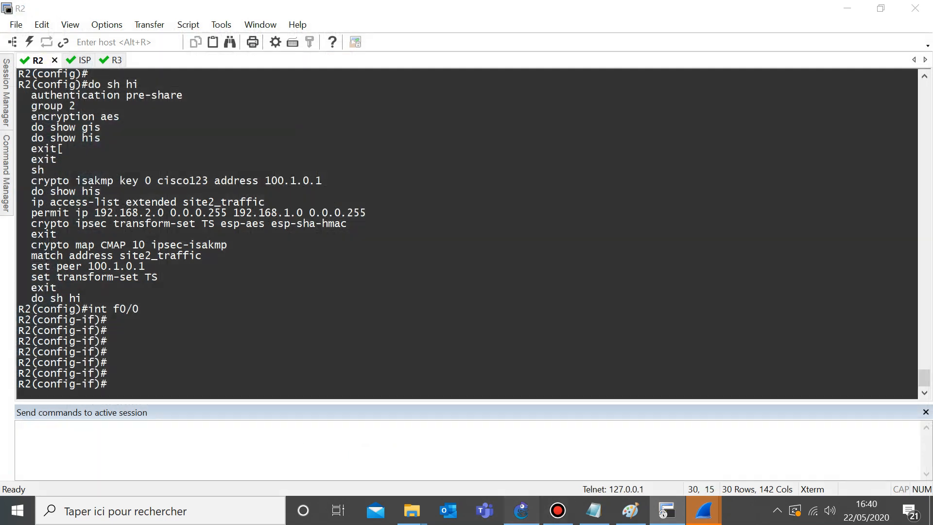
{"action": "left_click_drag", "start_coordinate": [387, 238], "coordinate": [387, 236]}
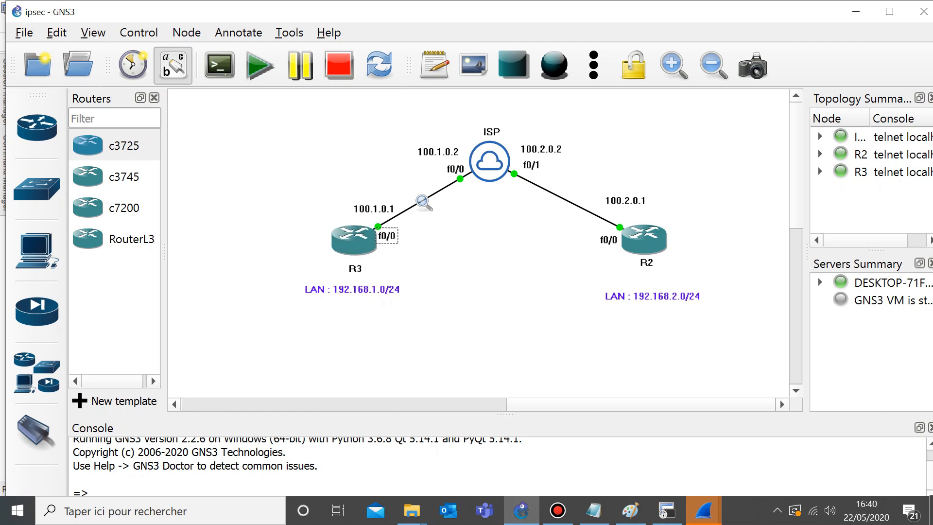
{"action": "left_click", "coordinate": [666, 511]}
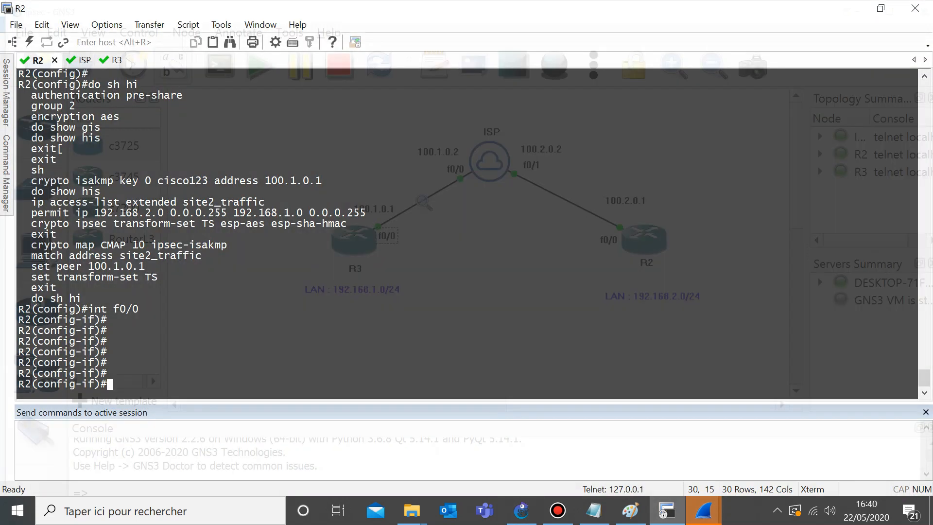
Step: Apply crypto map CMAP to R2's interface f0/0
{"action": "type", "text": "cry"}
{"action": "key", "text": "Tab"}
{"action": "type", "text": "m"}
{"action": "key", "text": "Tab"}
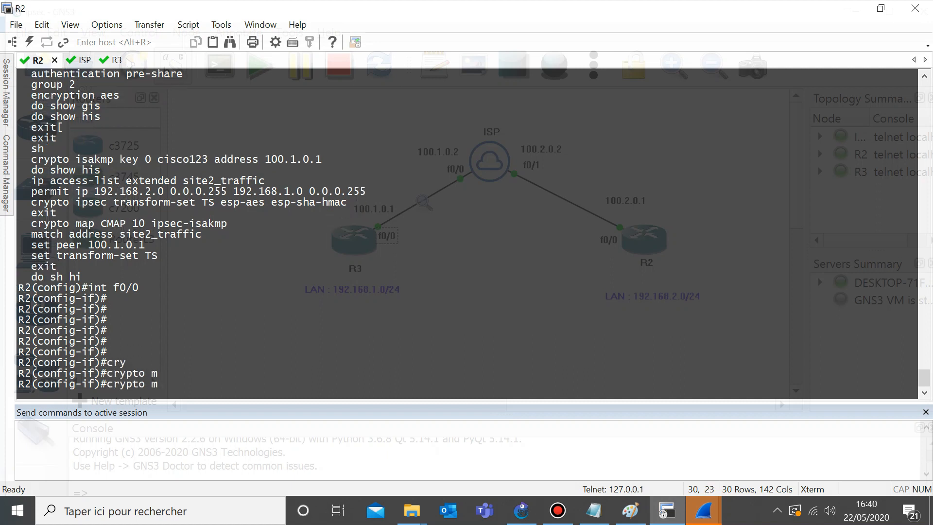
{"action": "type", "text": "CMAP"}
{"action": "key", "text": "Return"}
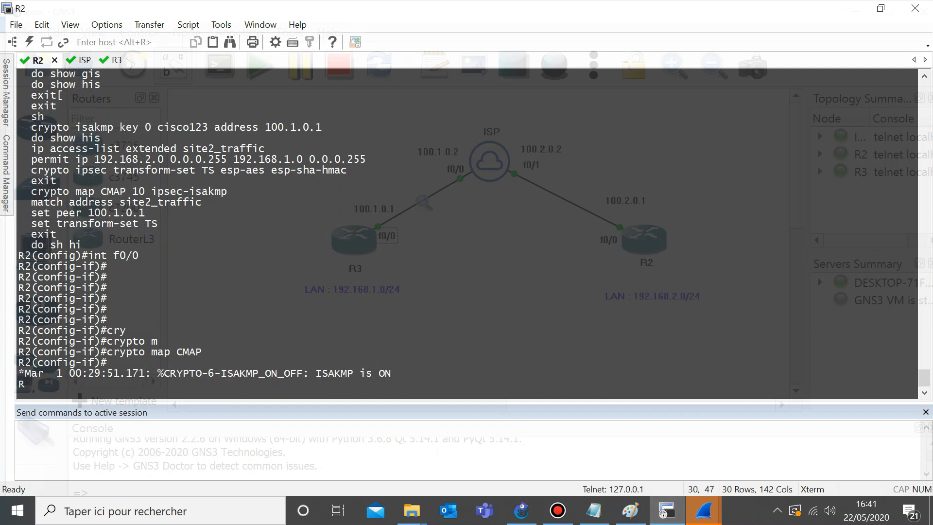
Step: Examine the ISAKMP log message on R2's console, highlighting its status text and severity number
{"action": "left_click_drag", "start_coordinate": [316, 373], "coordinate": [392, 373]}
{"action": "left_click", "coordinate": [446, 374]}
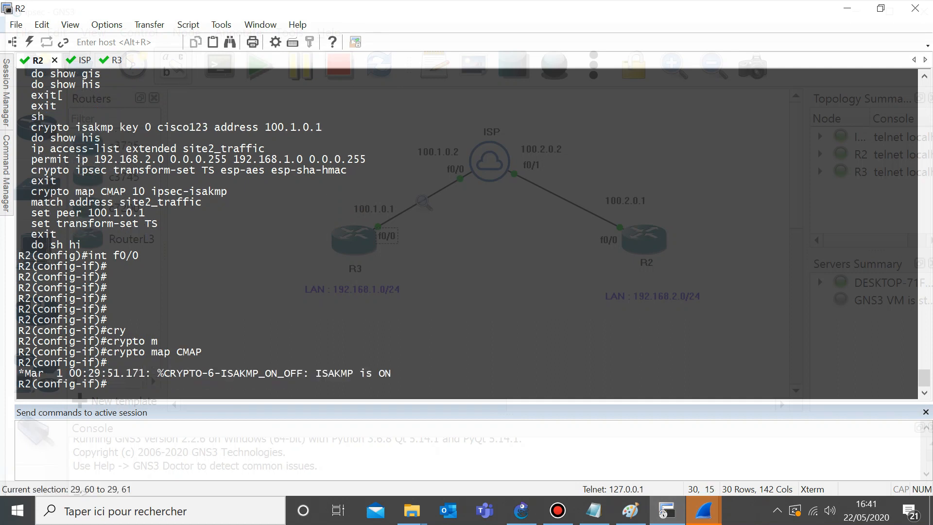
{"action": "left_click_drag", "start_coordinate": [391, 362], "coordinate": [351, 373]}
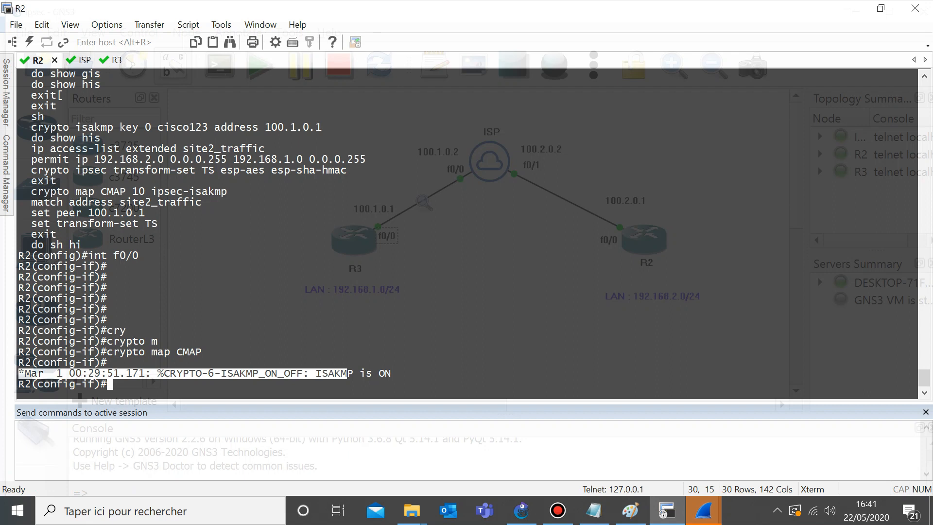
{"action": "left_click", "coordinate": [351, 374]}
{"action": "left_click_drag", "start_coordinate": [171, 374], "coordinate": [212, 373]}
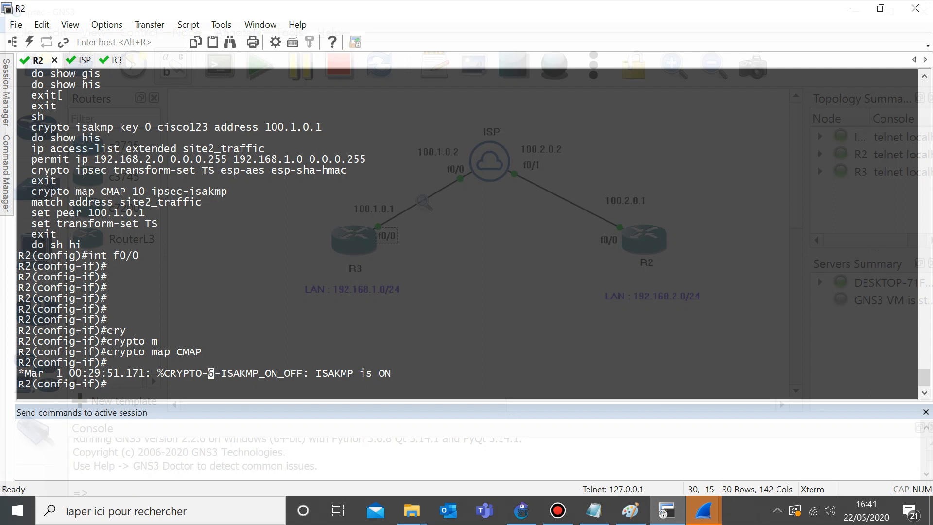
Step: Enter interface configuration mode for f0/0 on R3's console
{"action": "left_click", "coordinate": [211, 373]}
{"action": "left_click", "coordinate": [112, 60]}
{"action": "left_click", "coordinate": [162, 384]}
{"action": "type", "text": "int f0/0"}
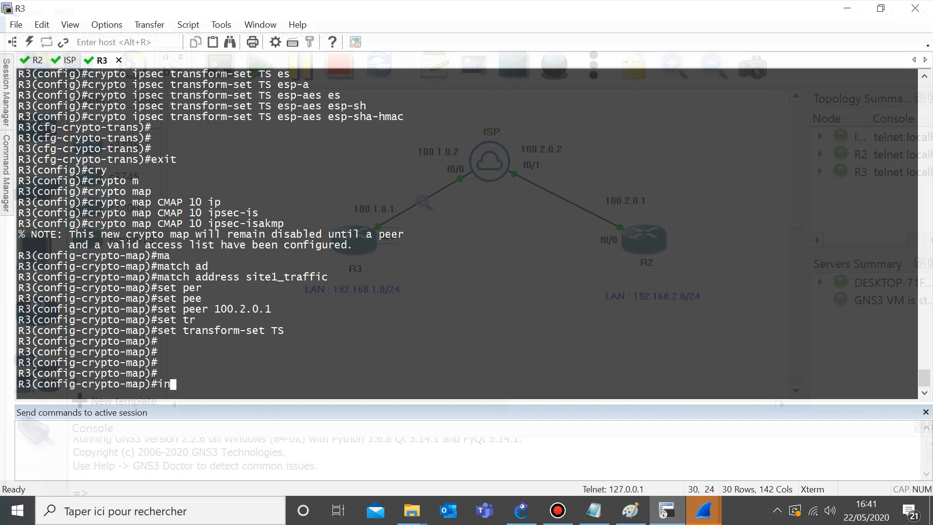
{"action": "key", "text": "Return"}
{"action": "key", "text": "Return"}
{"action": "key", "text": "Return"}
{"action": "key", "text": "Return"}
{"action": "key", "text": "Return"}
Step: Apply crypto map CMAP to R3's interface f0/0 and check the ISAKMP log message
{"action": "type", "text": "cry"}
{"action": "key", "text": "Tab"}
{"action": "type", "text": "map"}
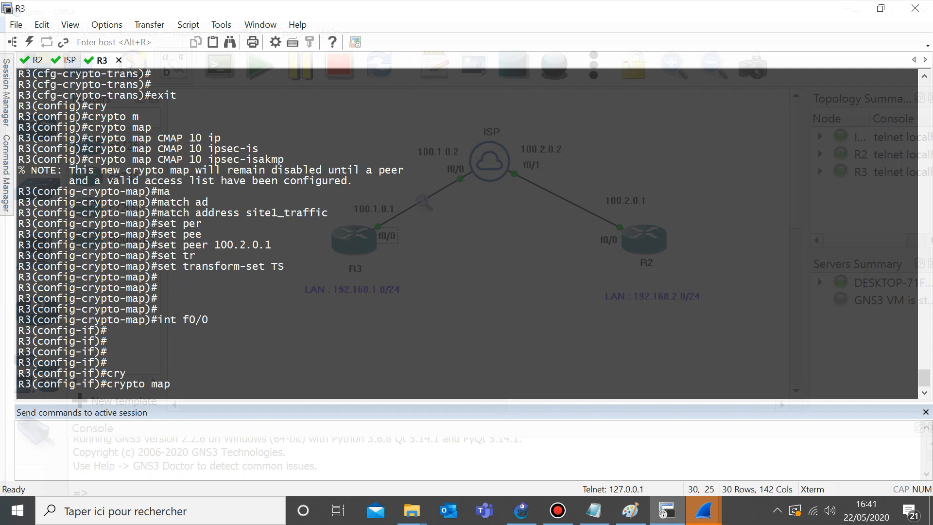
{"action": "type", "text": " CMAP"}
{"action": "key", "text": "Return"}
{"action": "key", "text": "Return"}
{"action": "key", "text": "Return"}
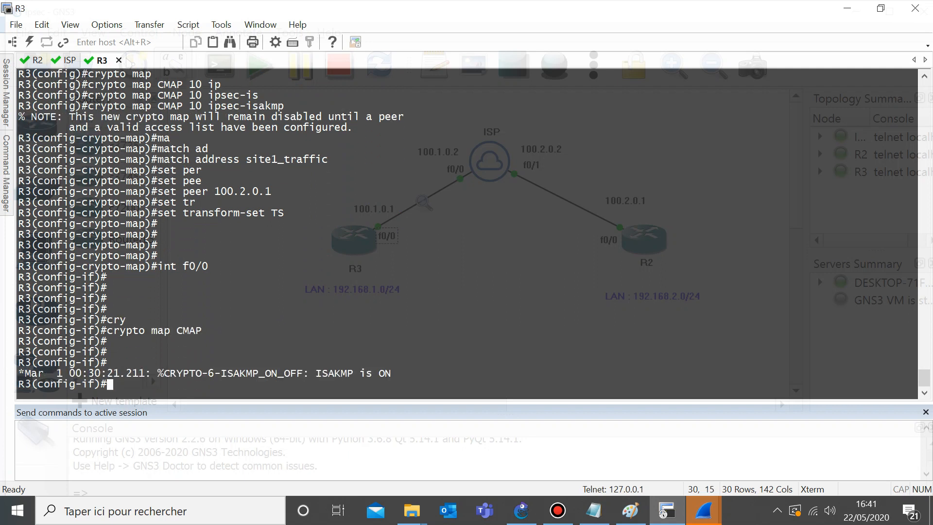
{"action": "triple_click", "coordinate": [334, 373]}
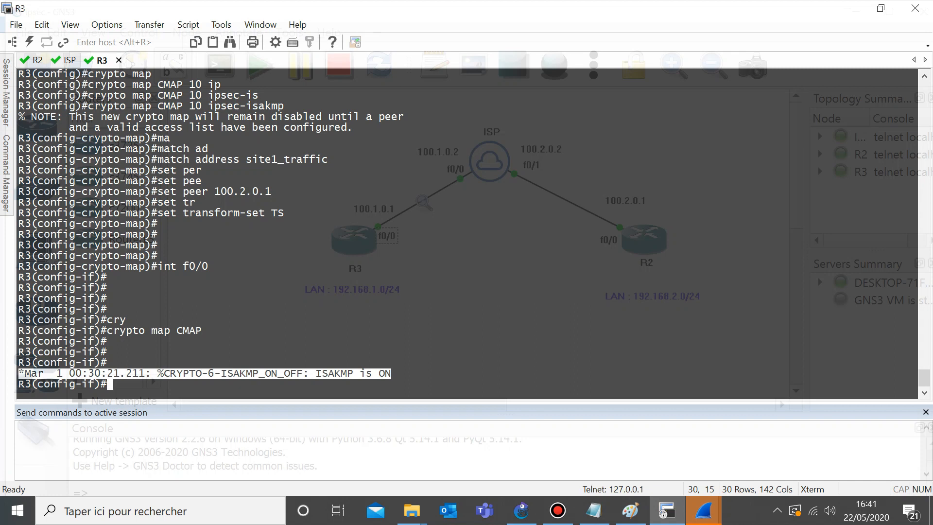
{"action": "left_click_drag", "start_coordinate": [152, 224], "coordinate": [156, 224]}
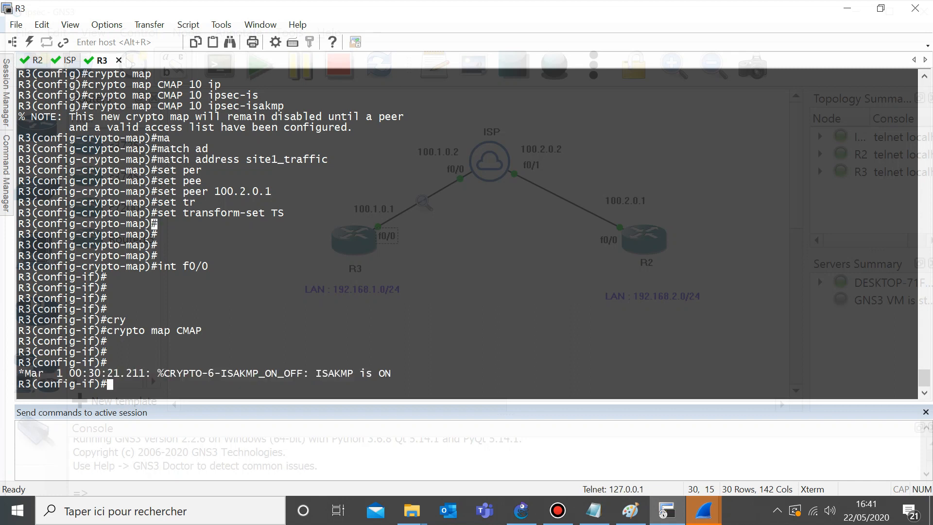
Step: Leave configuration mode on R2 and display its crypto configuration with sh run | sec cry
{"action": "key", "text": "ctrl+Tab"}
{"action": "key", "text": "ctrl+z"}
{"action": "key", "text": "Return"}
{"action": "key", "text": "Return"}
{"action": "key", "text": "Return"}
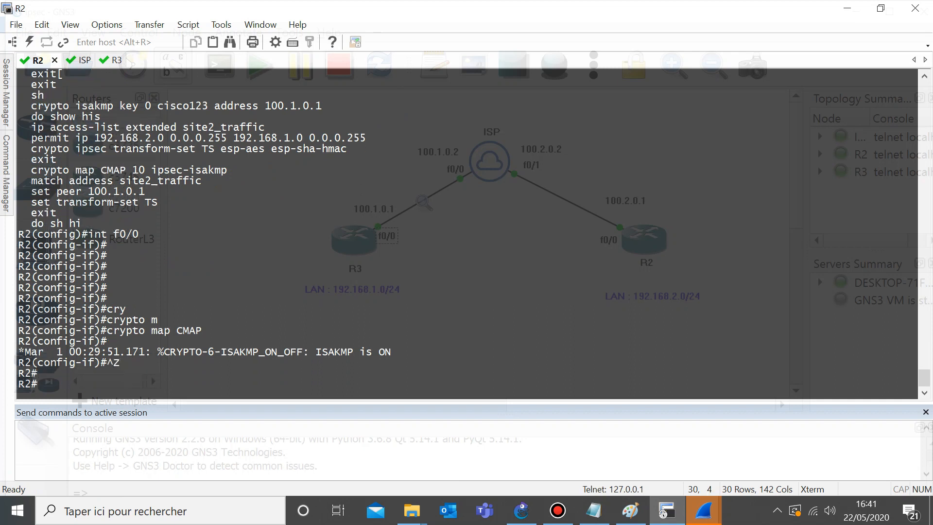
{"action": "type", "text": "sh run | "}
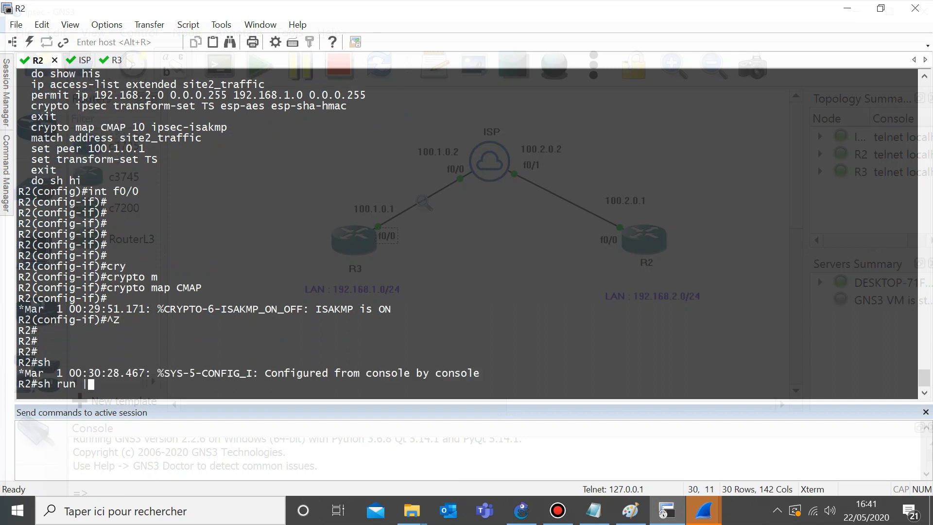
{"action": "type", "text": "sec cry"}
{"action": "key", "text": "Return"}
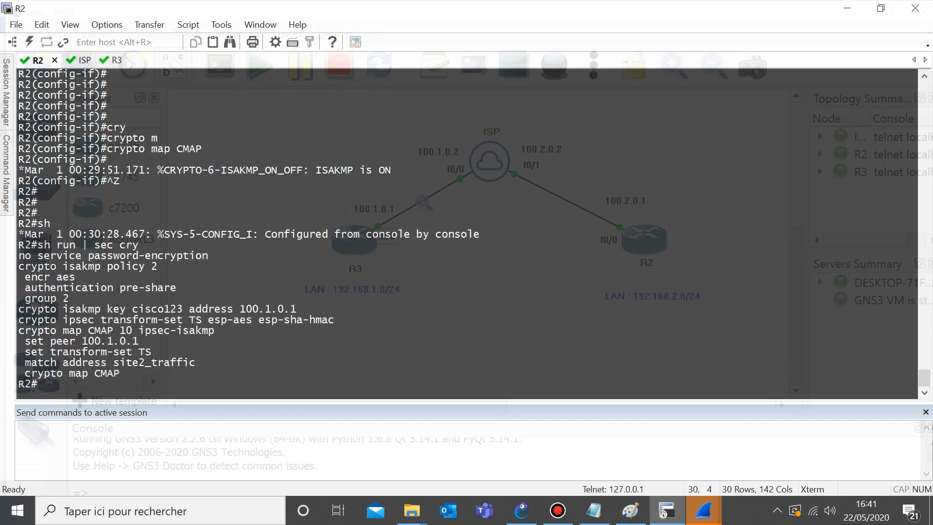
Step: Examine R2's ISAKMP policy, pre-shared key, transform set, peer, traffic match and crypto map lines in the output
{"action": "triple_click", "coordinate": [85, 266]}
{"action": "triple_click", "coordinate": [104, 309]}
{"action": "left_click", "coordinate": [158, 320]}
{"action": "triple_click", "coordinate": [154, 319]}
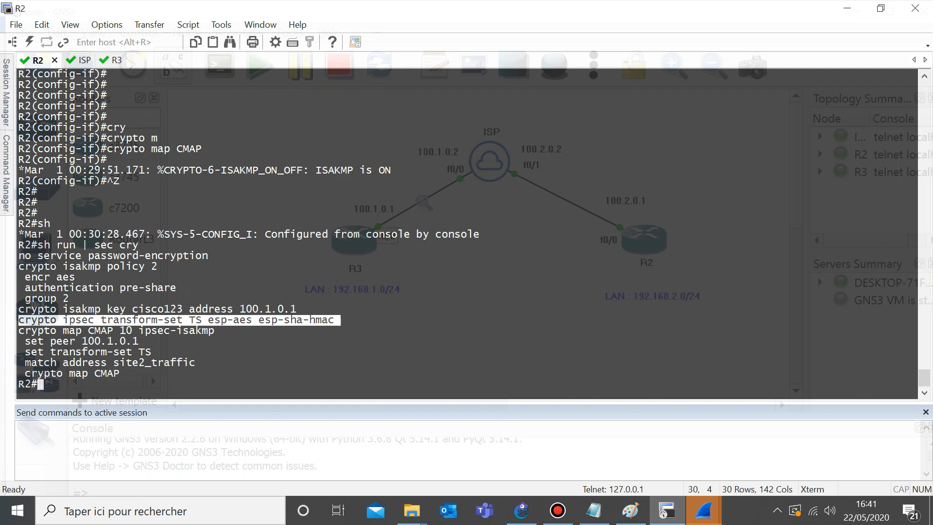
{"action": "triple_click", "coordinate": [154, 331]}
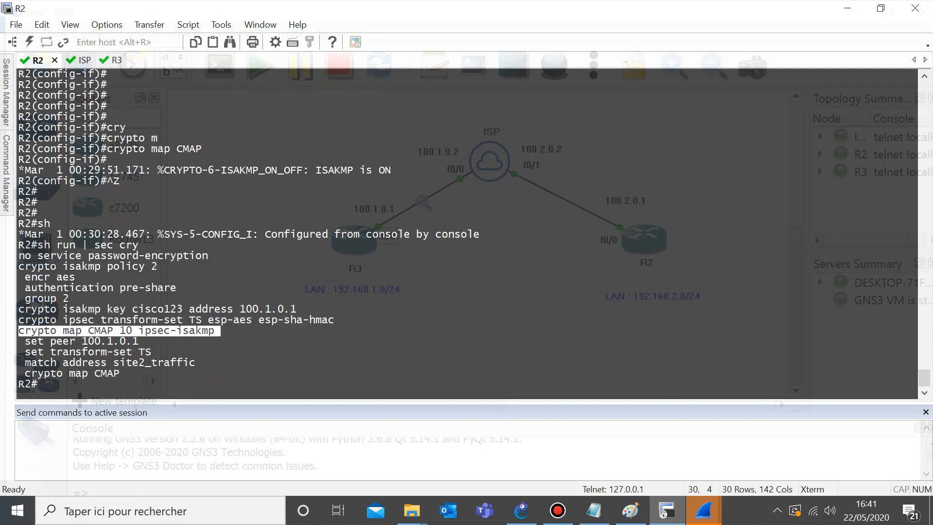
{"action": "double_click", "coordinate": [91, 342]}
{"action": "left_click", "coordinate": [110, 362]}
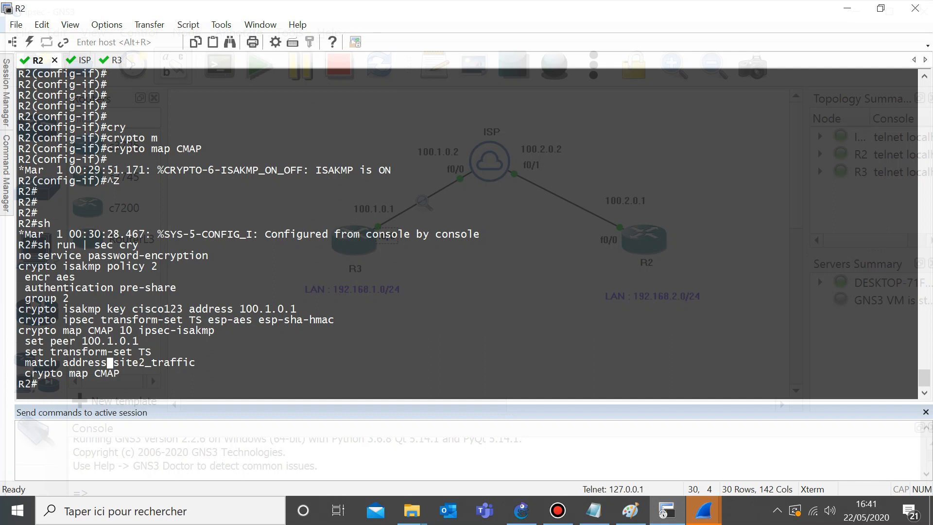
{"action": "left_click_drag", "start_coordinate": [20, 373], "coordinate": [120, 374]}
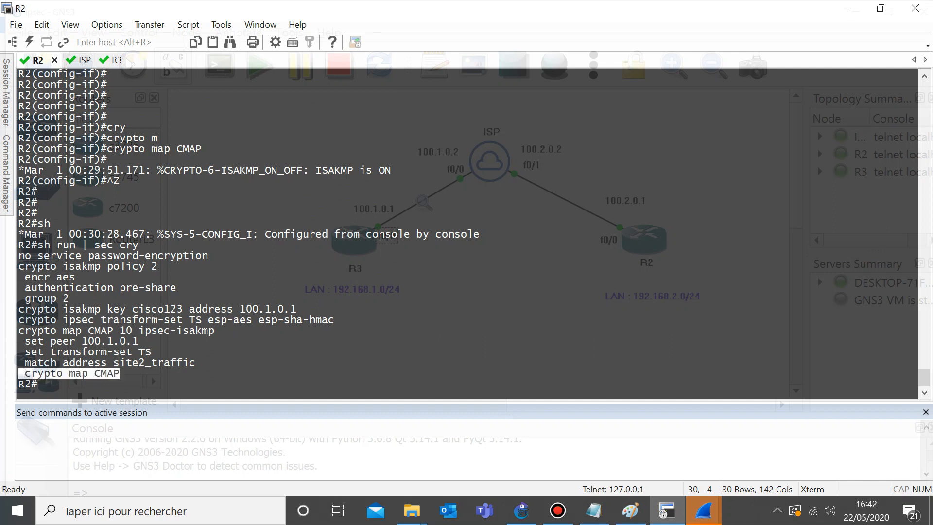
Step: Display R2's access lists with sh access-lists
{"action": "type", "text": "sh acce"}
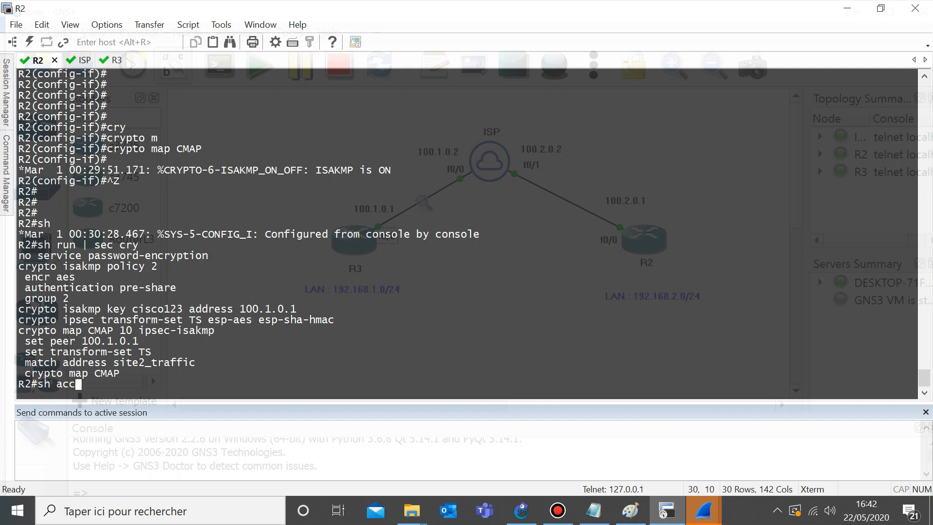
{"action": "key", "text": "Tab"}
{"action": "type", "text": "es"}
{"action": "key", "text": "Tab"}
{"action": "type", "text": "s-li"}
{"action": "key", "text": "Tab"}
{"action": "key", "text": "Tab"}
{"action": "key", "text": "Return"}
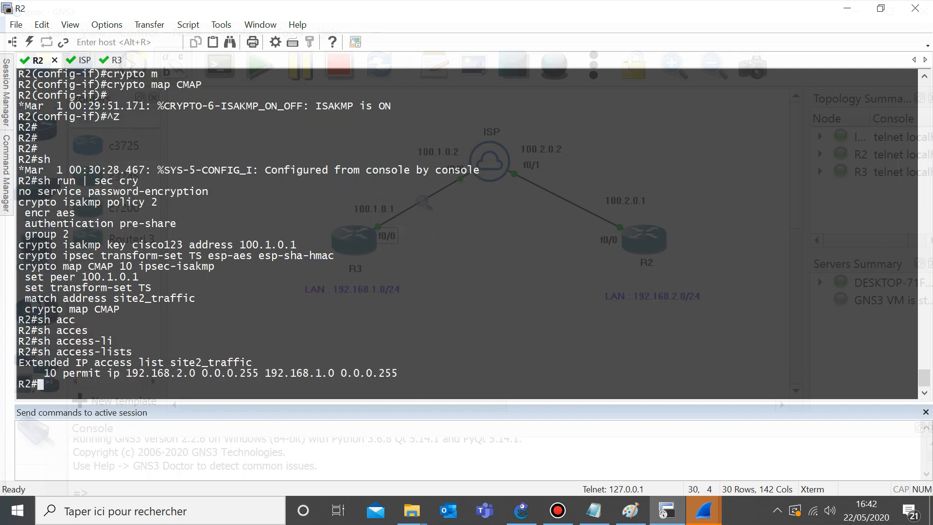
{"action": "key", "text": "Return"}
{"action": "key", "text": "Return"}
{"action": "key", "text": "Return"}
{"action": "key", "text": "Return"}
{"action": "key", "text": "Return"}
{"action": "key", "text": "Return"}
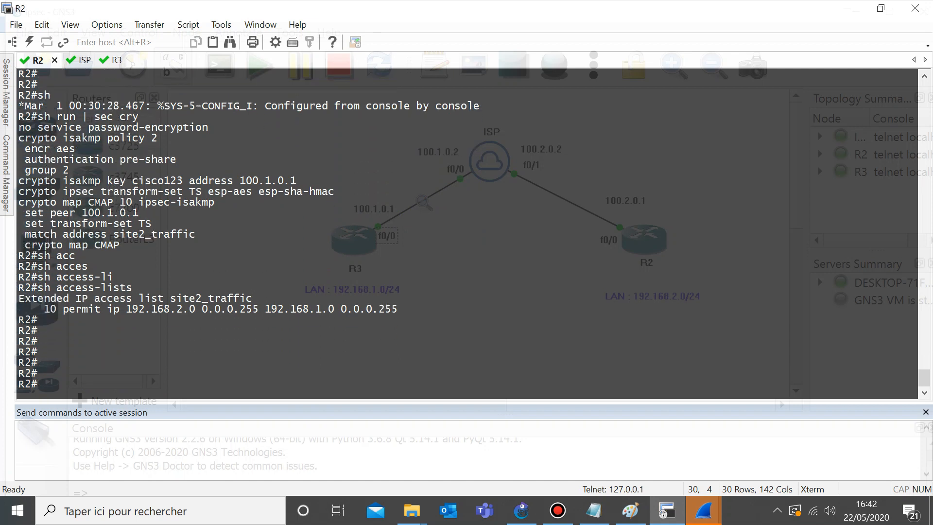
Step: Leave configuration mode on R3 and filter its running configuration with sh run | sec cry
{"action": "left_click", "coordinate": [116, 60]}
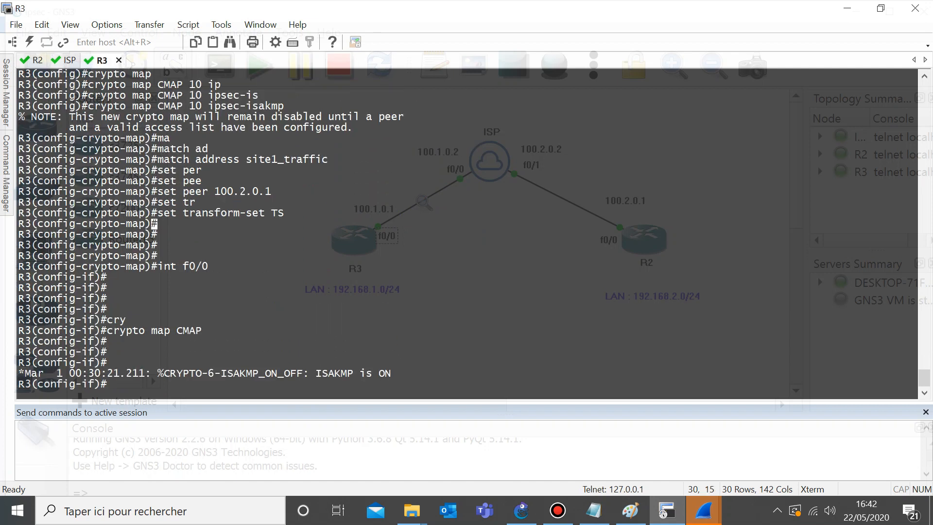
{"action": "key", "text": "ctrl+z"}
{"action": "key", "text": "Return"}
{"action": "key", "text": "Return"}
{"action": "key", "text": "Return"}
{"action": "type", "text": "sh r"}
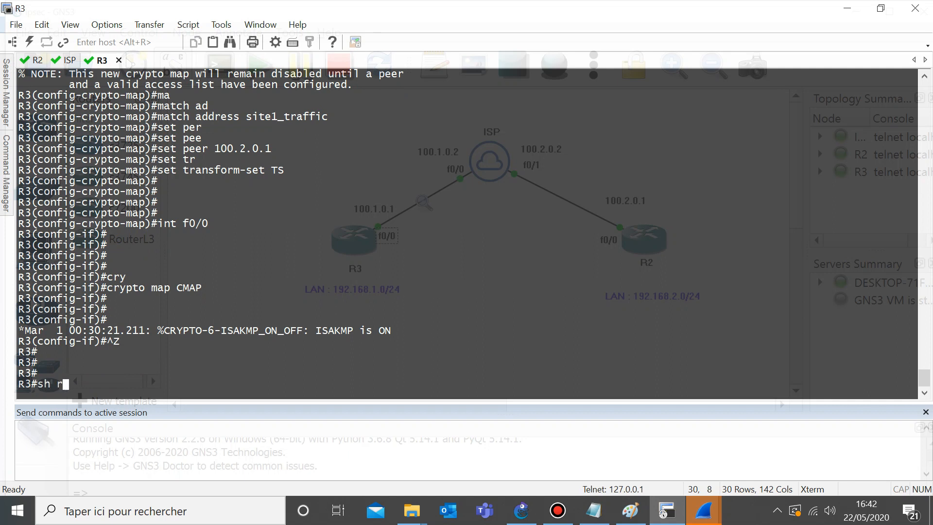
{"action": "type", "text": "un | "}
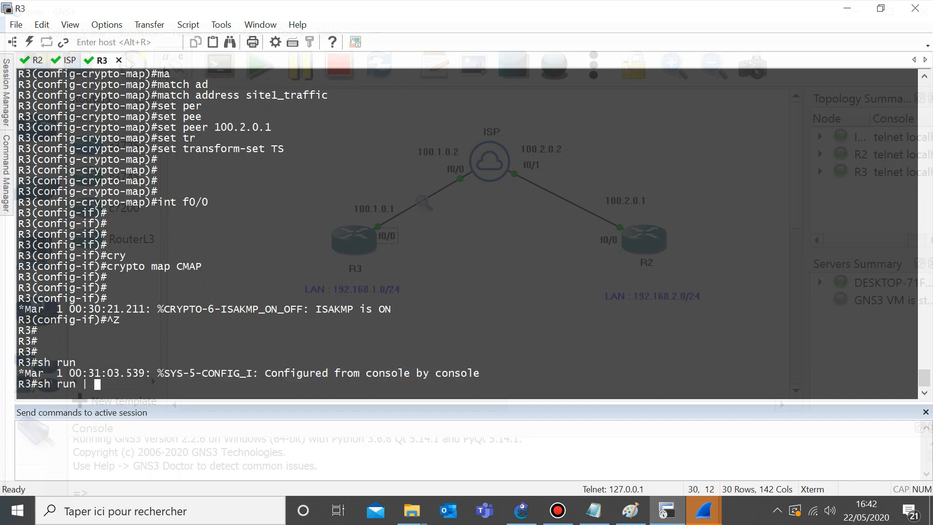
{"action": "type", "text": "sec cry"}
{"action": "key", "text": "Return"}
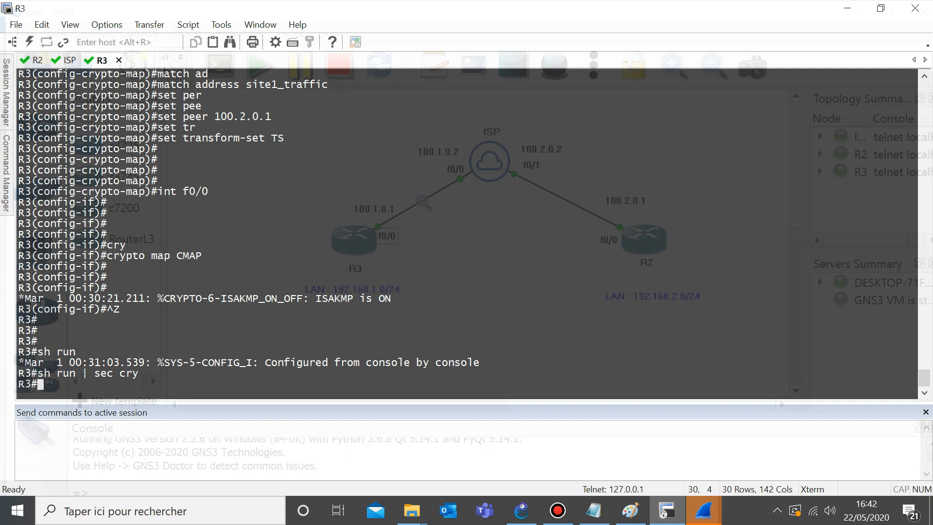
Step: Display R3's crypto configuration with sh run | sec crypto and review the ISAKMP policy, key and crypto map lines
{"action": "type", "text": "sh run ["}
{"action": "type", "text": " sec crypto"}
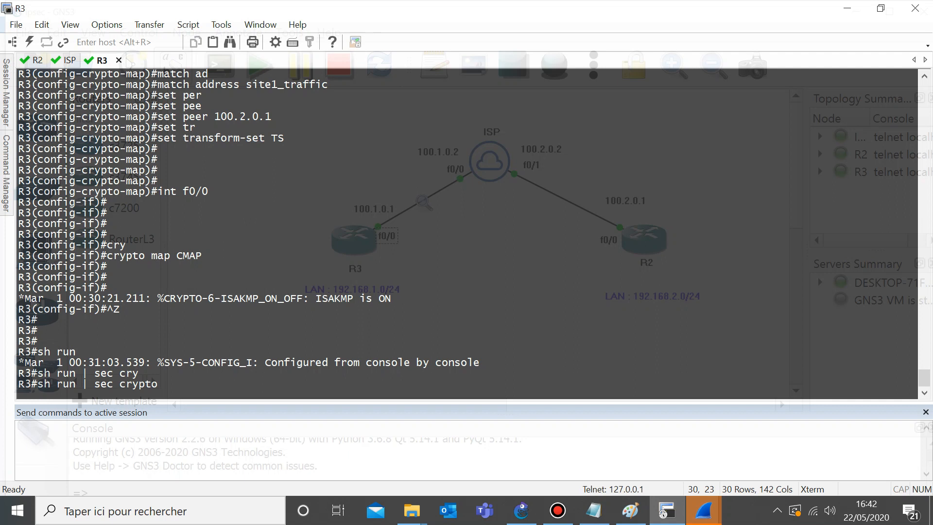
{"action": "key", "text": "Return"}
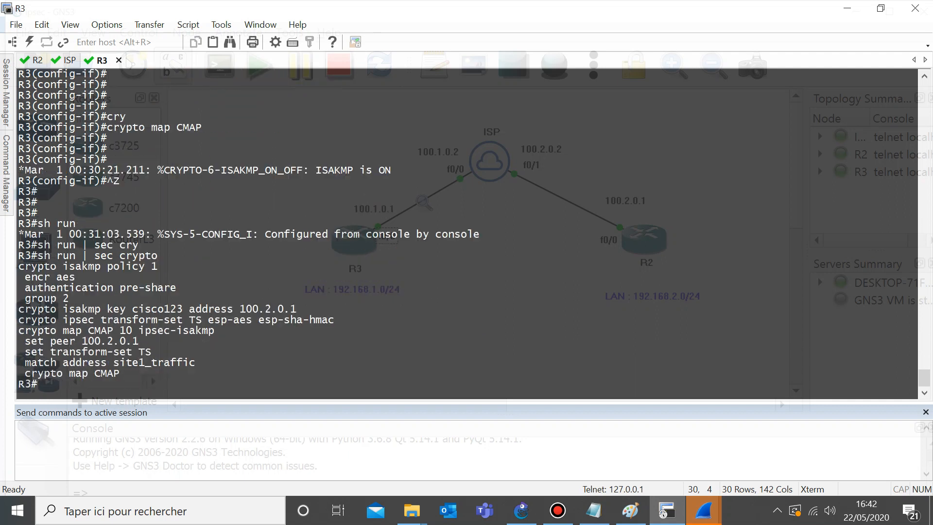
{"action": "triple_click", "coordinate": [125, 266]}
{"action": "double_click", "coordinate": [110, 309]}
{"action": "triple_click", "coordinate": [72, 331]}
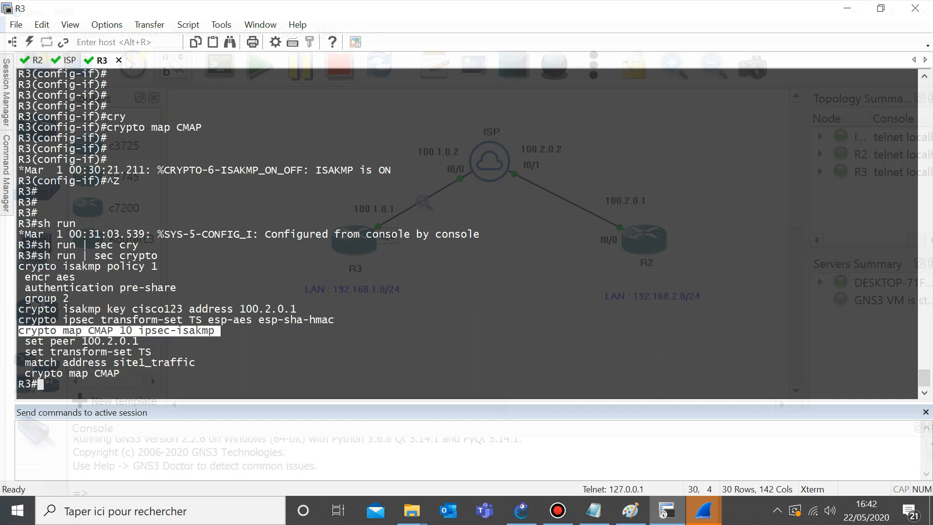
Step: Display R3's access lists with sh access-lists
{"action": "type", "text": "sh acc"}
{"action": "key", "text": "Tab"}
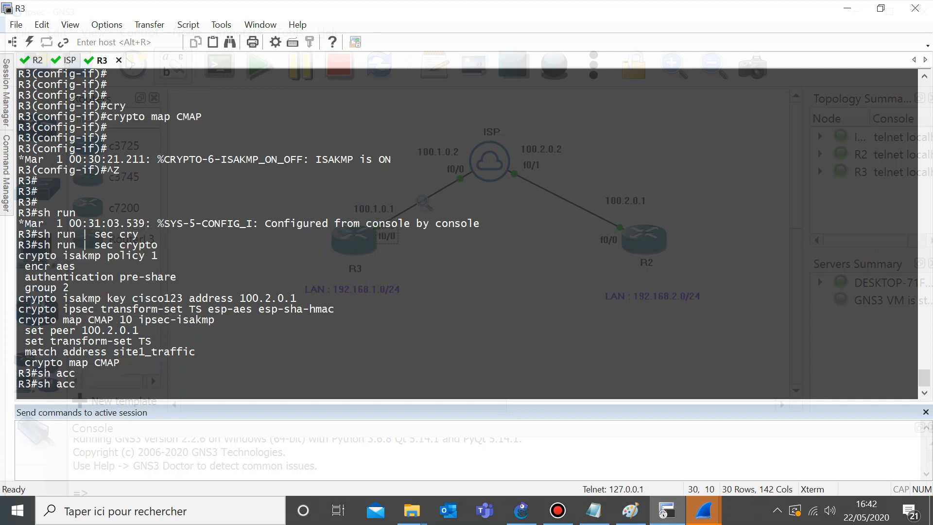
{"action": "type", "text": "es"}
{"action": "key", "text": "Tab"}
{"action": "type", "text": "s-li"}
{"action": "key", "text": "Tab"}
{"action": "key", "text": "Return"}
{"action": "key", "text": "Return"}
{"action": "key", "text": "Return"}
{"action": "key", "text": "Return"}
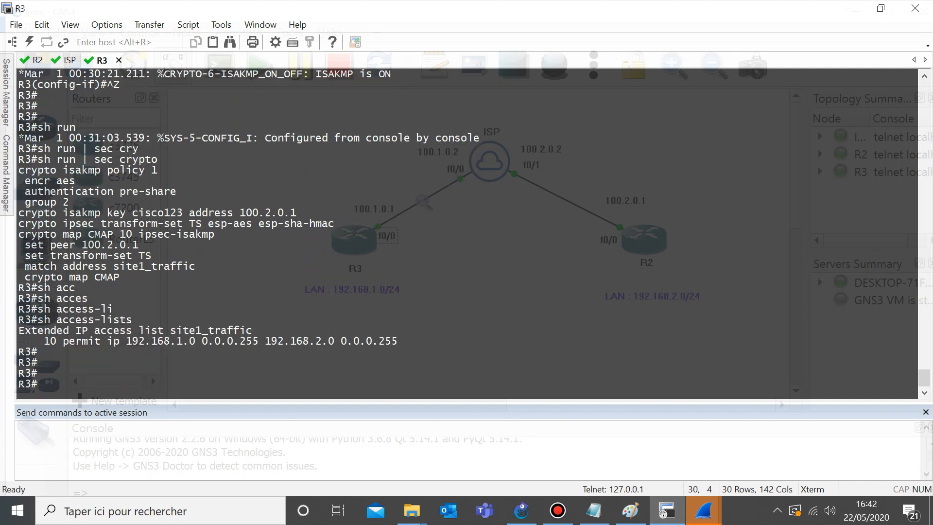
Step: Display the ISAKMP security associations on R2 with sh crypto isakmp sa, checking the GNS3 topology before running the command
{"action": "key", "text": "ctrl+Tab"}
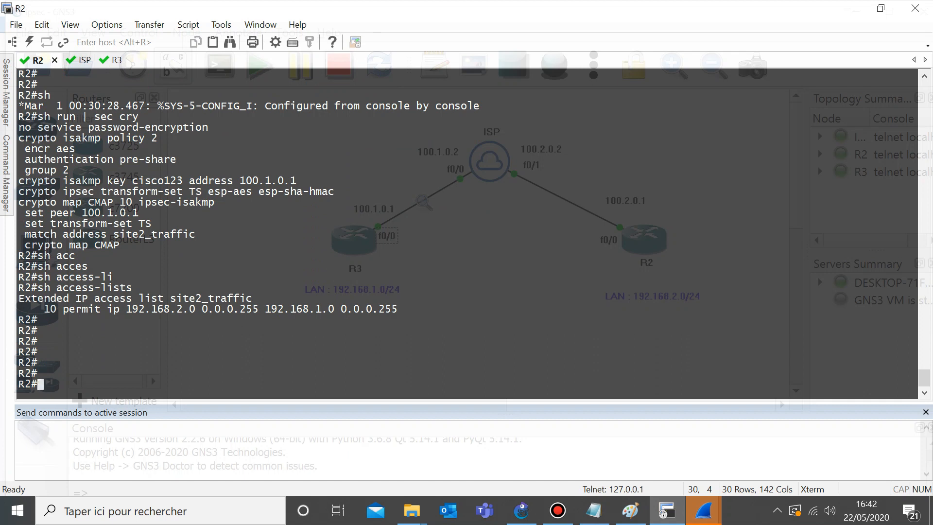
{"action": "type", "text": "sh cry"}
{"action": "key", "text": "Tab"}
{"action": "type", "text": "i"}
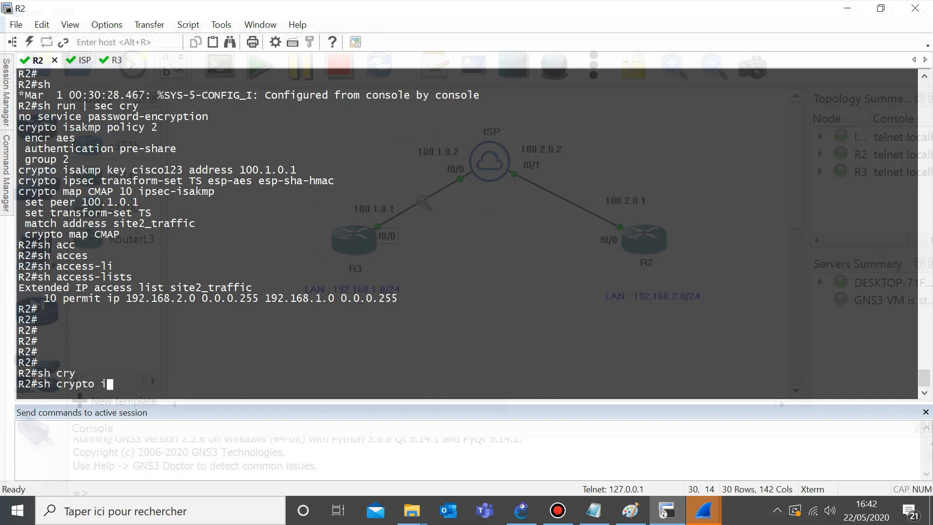
{"action": "type", "text": "s"}
{"action": "key", "text": "Tab"}
{"action": "type", "text": "s"}
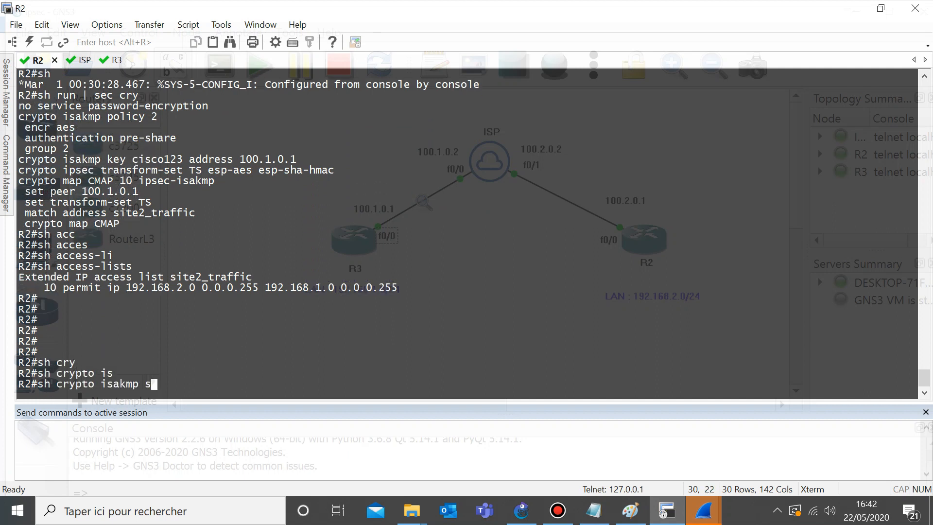
{"action": "type", "text": "a"}
{"action": "left_click", "coordinate": [521, 510]}
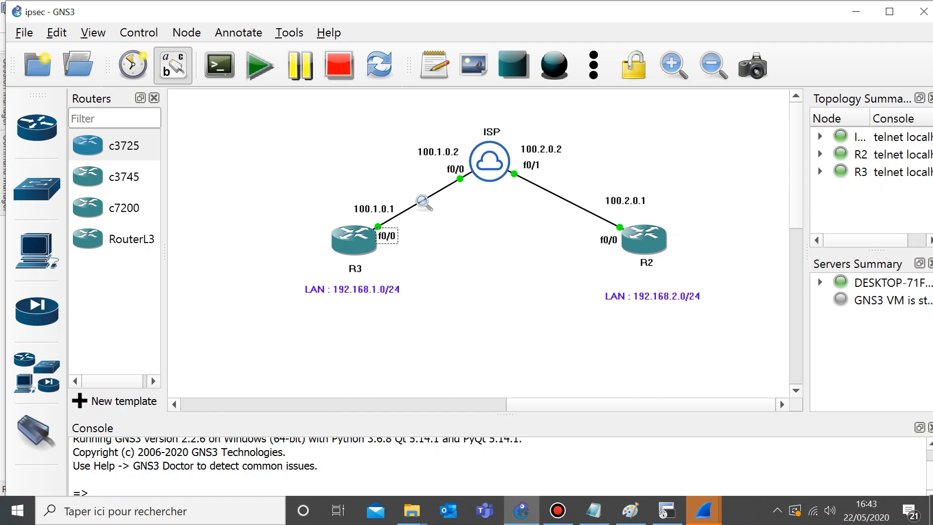
{"action": "left_click", "coordinate": [667, 510]}
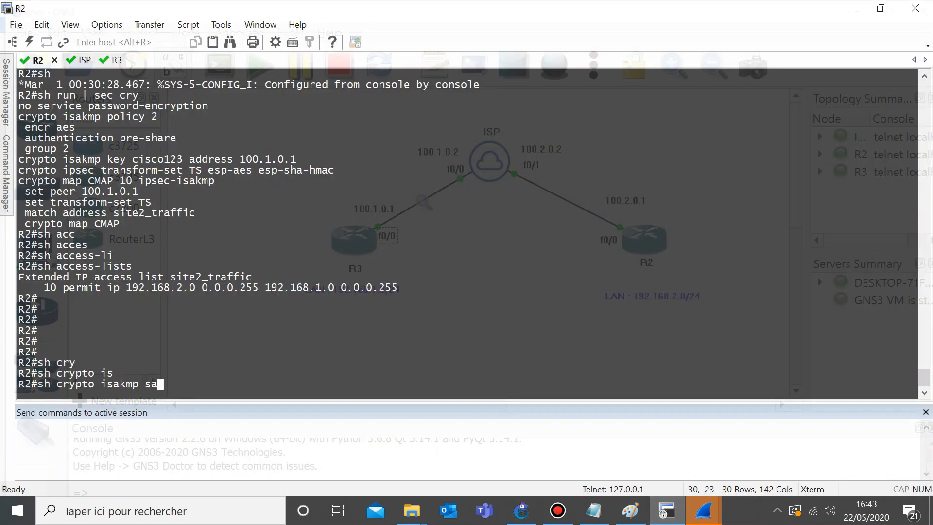
{"action": "key", "text": "Return"}
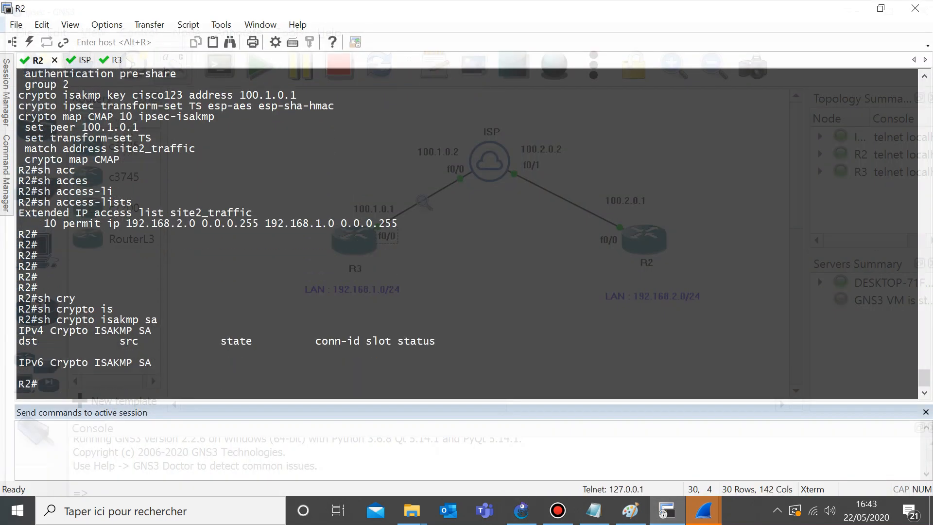
Step: Inspect the IPv4 ISAKMP SA entries on R2, check the GNS3 topology, and return to R2's SecureCRT console
{"action": "left_click_drag", "start_coordinate": [27, 352], "coordinate": [261, 352]}
{"action": "left_click_drag", "start_coordinate": [344, 352], "coordinate": [346, 352]}
{"action": "left_click", "coordinate": [847, 9]}
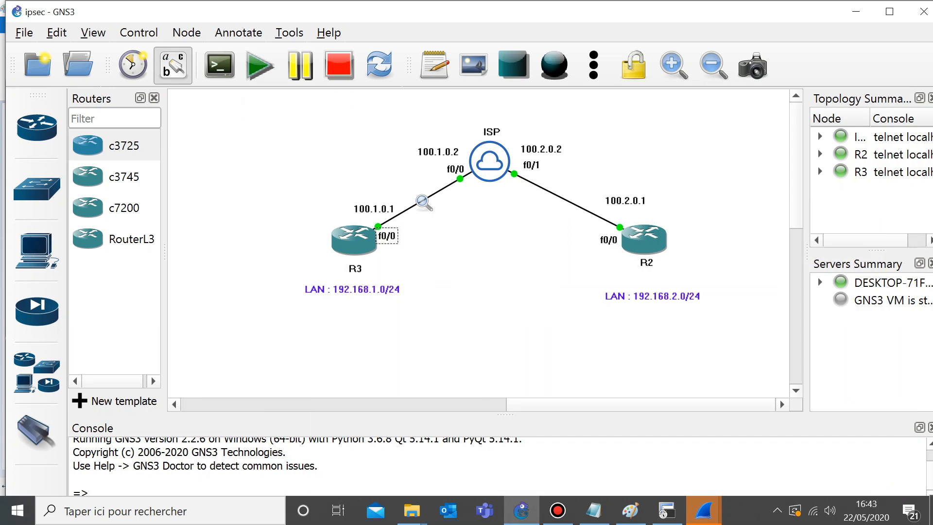
{"action": "left_click", "coordinate": [666, 510]}
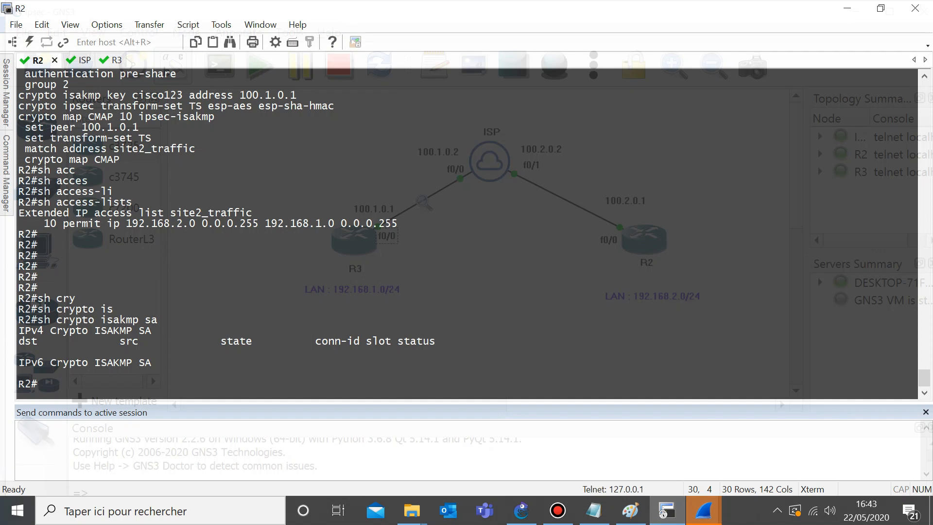
{"action": "key", "text": "Return"}
{"action": "key", "text": "Return"}
{"action": "key", "text": "Return"}
{"action": "key", "text": "Return"}
{"action": "key", "text": "Return"}
{"action": "type", "text": "pi"}
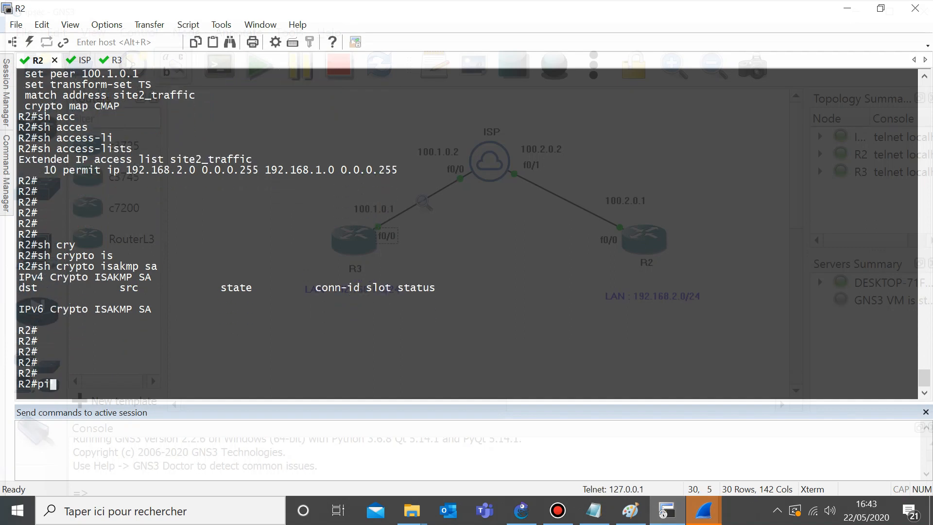
{"action": "type", "text": "ng 1"}
Step: Ping 192.168.2.1 from R3 using loopback 1 as the source interface
{"action": "left_click", "coordinate": [107, 60]}
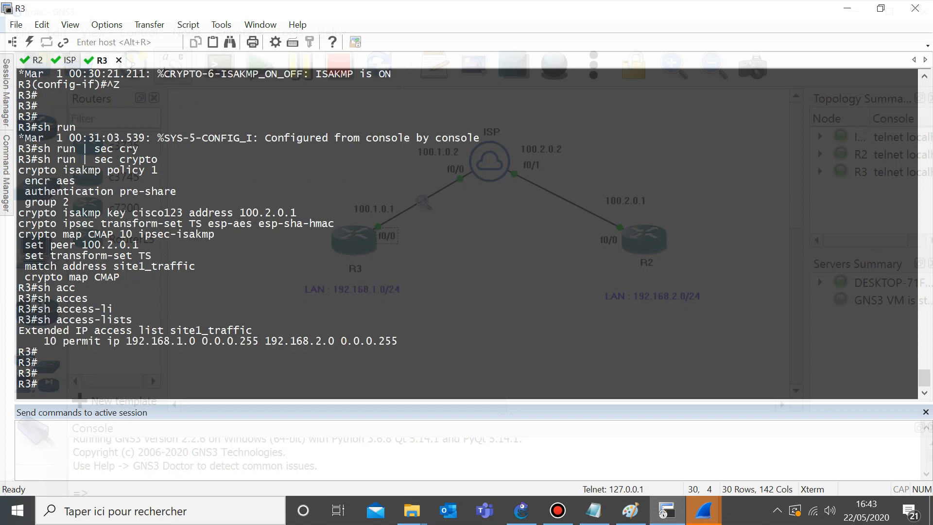
{"action": "type", "text": "ping 192.168.1"}
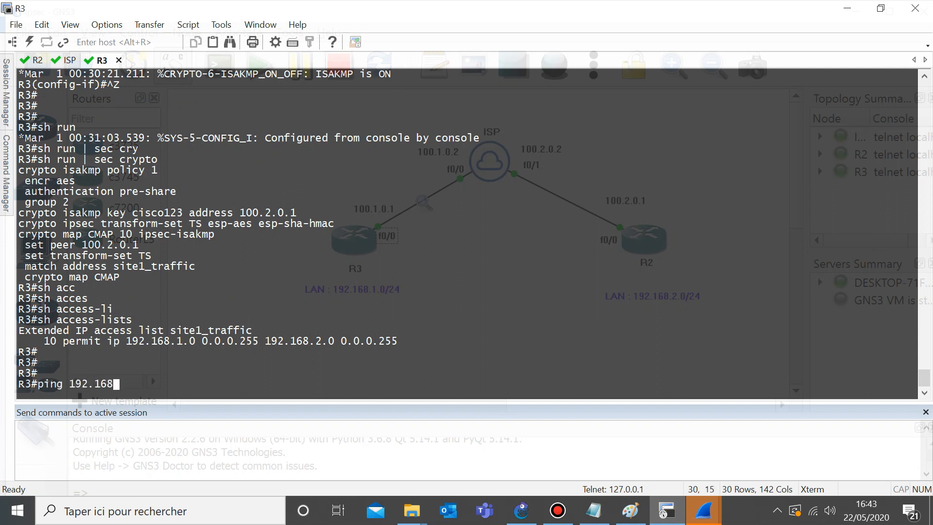
{"action": "key", "text": "BackSpace"}
{"action": "type", "text": "2.1 sou"}
{"action": "key", "text": "Tab"}
{"action": "type", "text": "lo"}
{"action": "key", "text": "Tab"}
{"action": "type", "text": "1"}
{"action": "key", "text": "Return"}
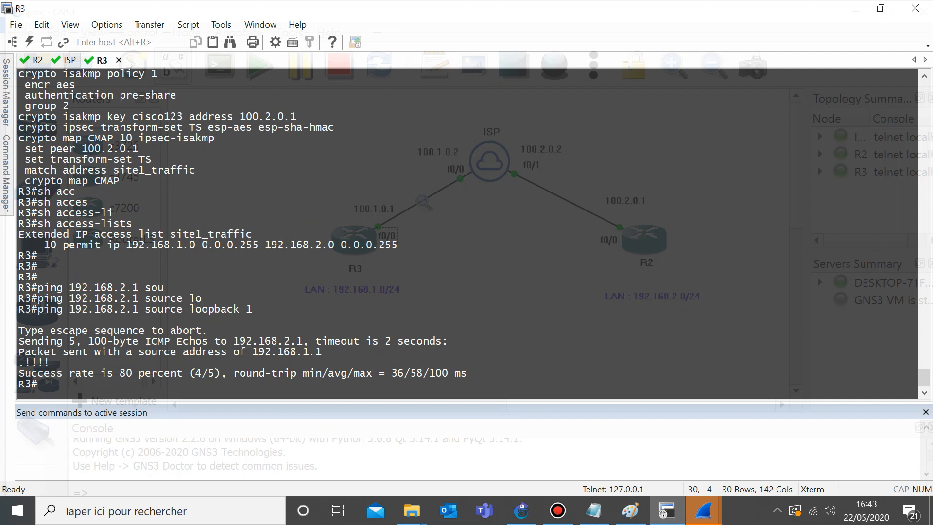
Step: Examine the first echo result in R3's ping output
{"action": "left_click_drag", "start_coordinate": [19, 363], "coordinate": [24, 363]}
{"action": "left_click", "coordinate": [24, 363]}
{"action": "left_click_drag", "start_coordinate": [19, 363], "coordinate": [25, 363]}
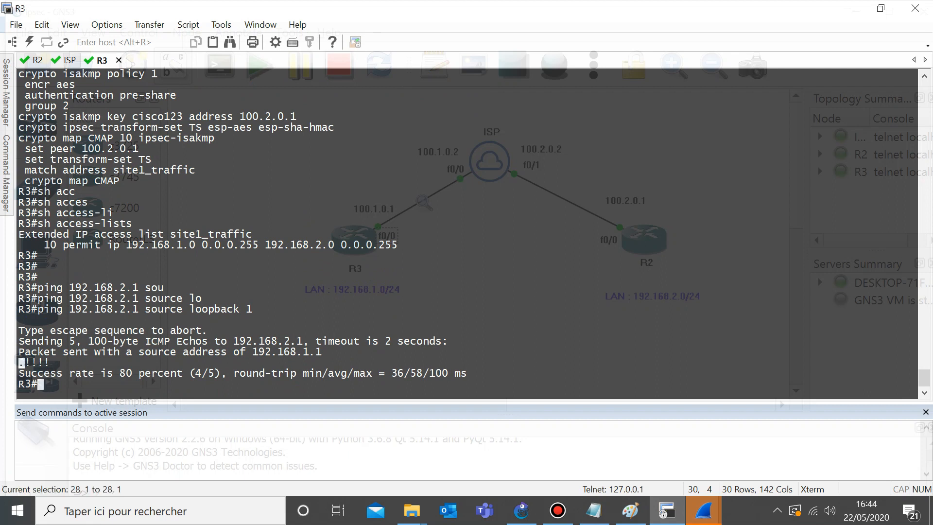
{"action": "left_click", "coordinate": [24, 364]}
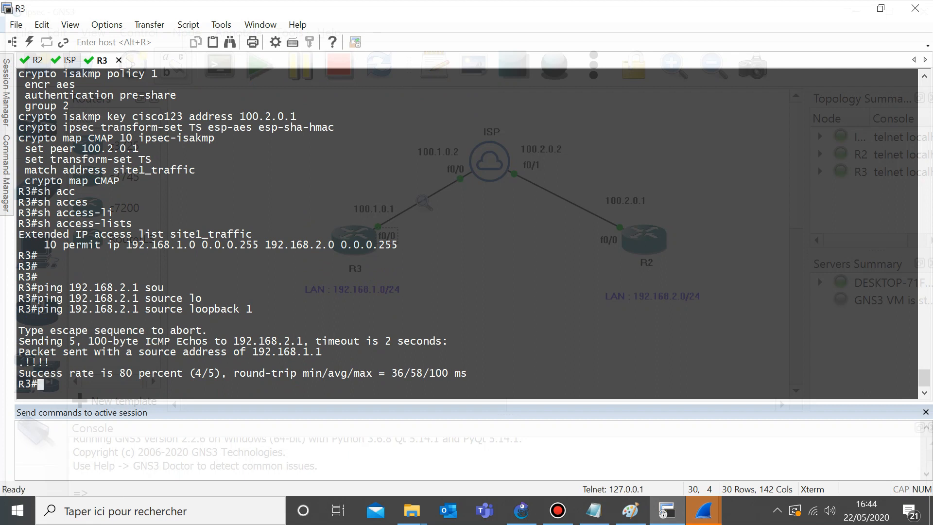
Step: Display R3's ISAKMP security associations with sh cry isakmp sa and examine the IPv4 entry
{"action": "type", "text": "sh cry isakmp sa"}
{"action": "key", "text": "Return"}
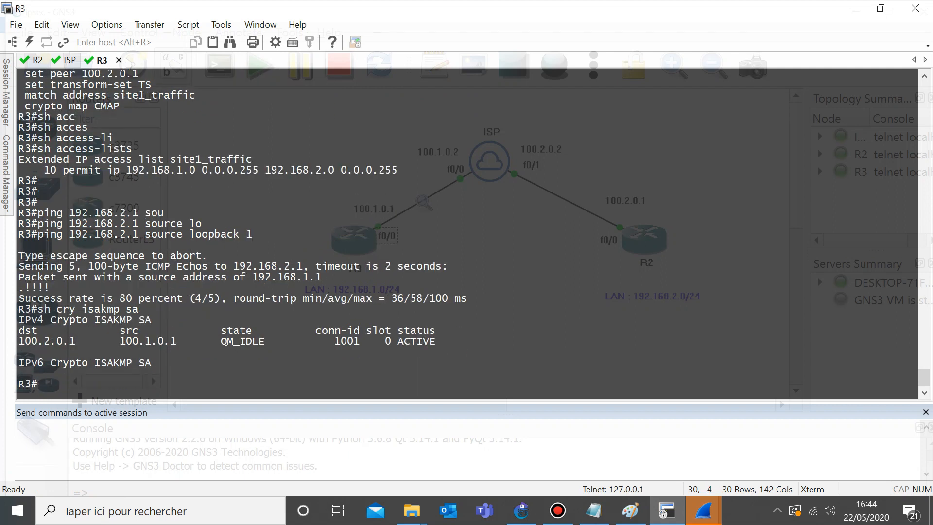
{"action": "triple_click", "coordinate": [242, 342]}
{"action": "triple_click", "coordinate": [242, 341]}
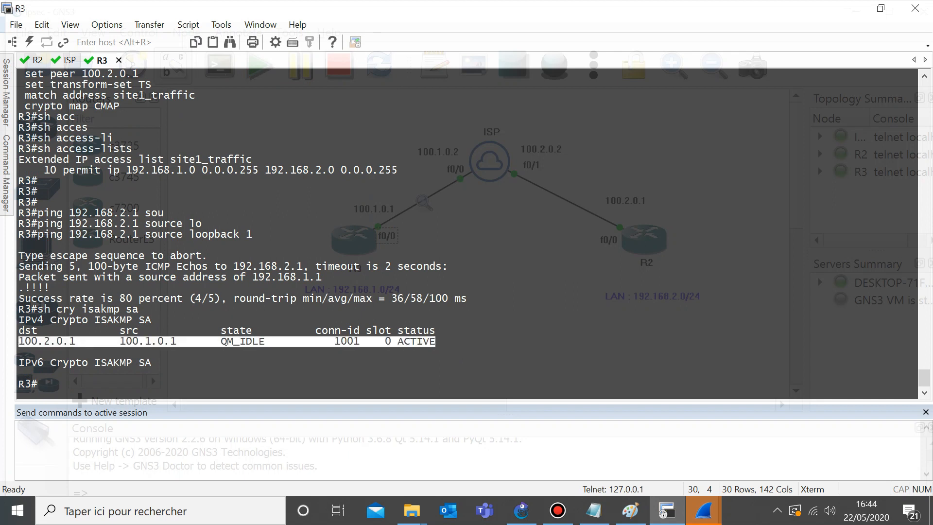
{"action": "left_click", "coordinate": [242, 341]}
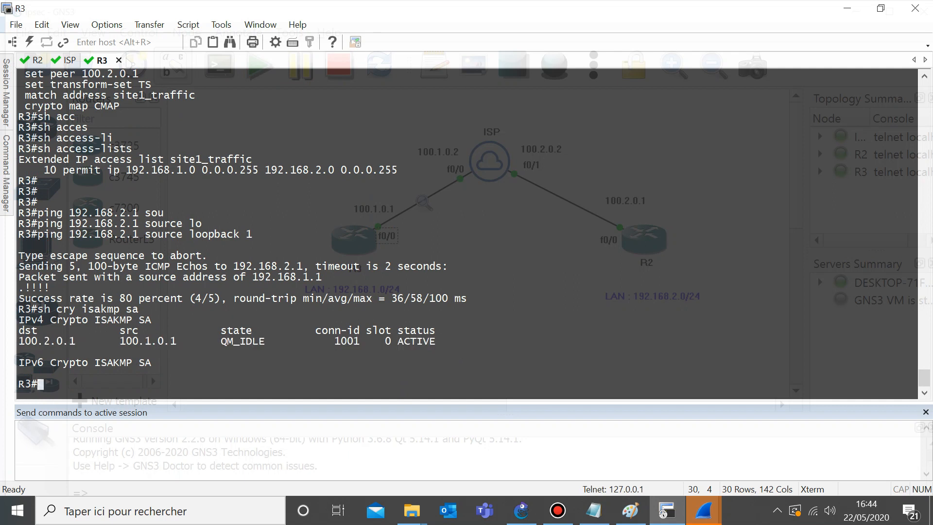
Step: Clear the partial command on R2 and display its ISAKMP security associations with sh crypto isakmp sa
{"action": "left_click", "coordinate": [38, 60]}
{"action": "key", "text": "BackSpace"}
{"action": "key", "text": "BackSpace"}
{"action": "key", "text": "BackSpace"}
{"action": "key", "text": "BackSpace"}
{"action": "key", "text": "BackSpace"}
{"action": "key", "text": "BackSpace"}
{"action": "type", "text": "sh crypto is"}
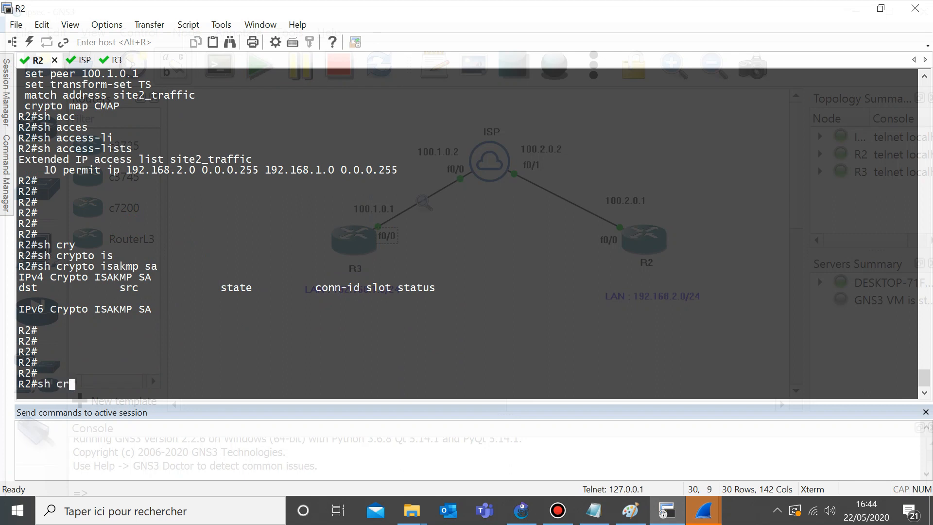
{"action": "key", "text": "Tab"}
{"action": "type", "text": "is"}
{"action": "key", "text": "Tab"}
{"action": "type", "text": "sa"}
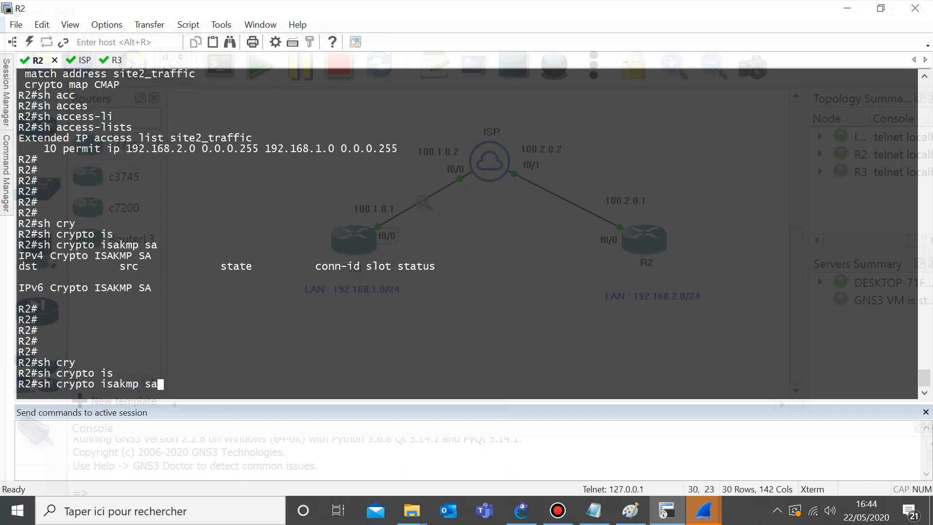
{"action": "key", "text": "Return"}
Step: Examine R2's IPv4 ISAKMP SA entry and list the router's interfaces with sh ip int brief
{"action": "double_click", "coordinate": [97, 341]}
{"action": "triple_click", "coordinate": [98, 362]}
{"action": "left_click", "coordinate": [114, 341]}
{"action": "left_click_drag", "start_coordinate": [114, 341], "coordinate": [437, 341]}
{"action": "left_click", "coordinate": [437, 342]}
{"action": "type", "text": "sh ip int brief"}
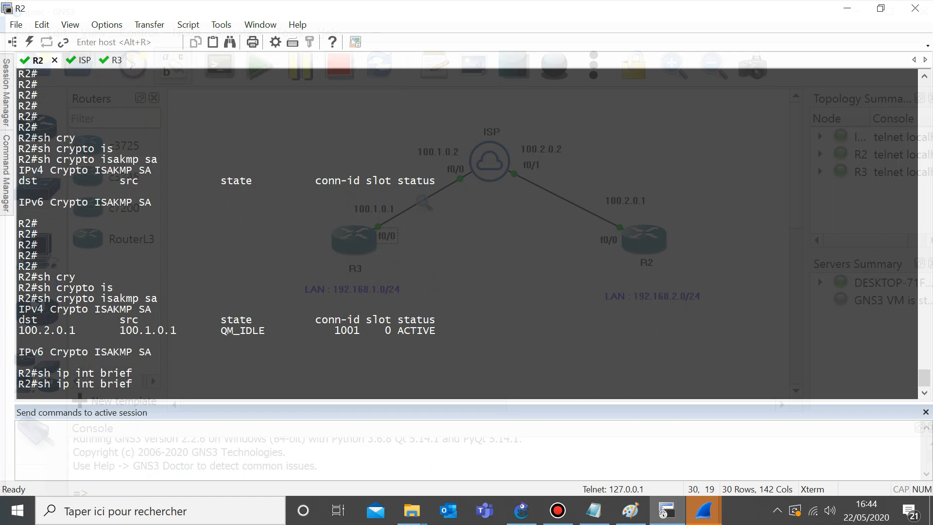
{"action": "key", "text": "Return"}
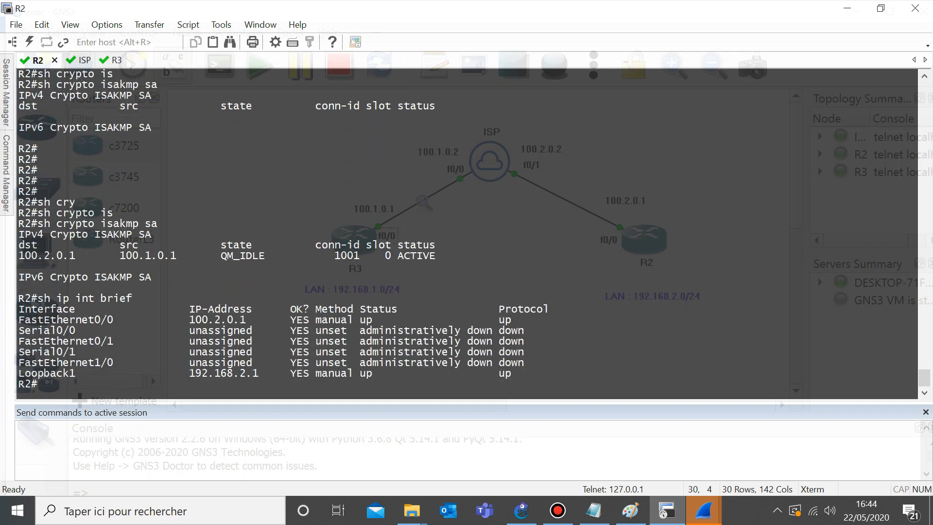
Step: Examine the destination address, connection ID and state fields of R2's ISAKMP SA entry
{"action": "left_click_drag", "start_coordinate": [76, 256], "coordinate": [435, 256]}
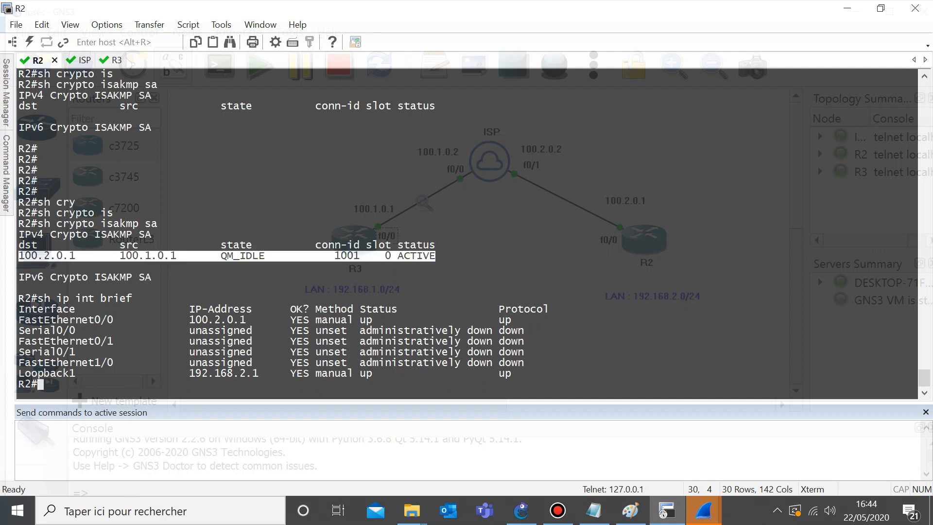
{"action": "left_click", "coordinate": [435, 256]}
{"action": "left_click_drag", "start_coordinate": [56, 256], "coordinate": [63, 256]}
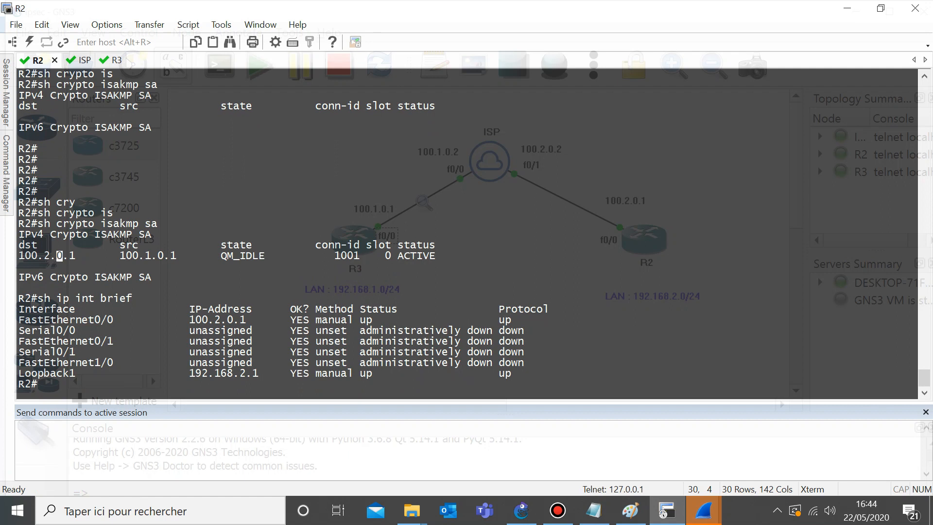
{"action": "triple_click", "coordinate": [59, 256]}
{"action": "left_click", "coordinate": [59, 256]}
{"action": "double_click", "coordinate": [347, 256]}
{"action": "left_click_drag", "start_coordinate": [221, 256], "coordinate": [278, 256]}
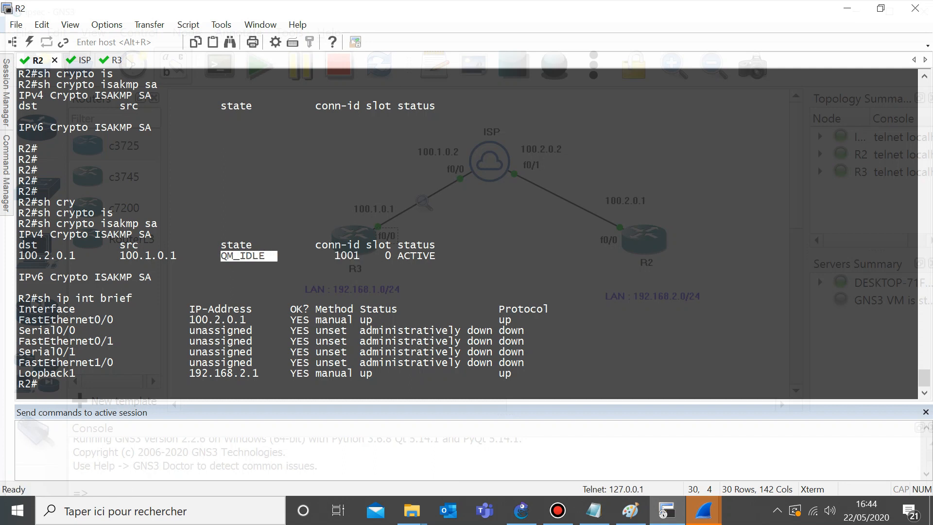
{"action": "left_click_drag", "start_coordinate": [221, 256], "coordinate": [265, 256]}
{"action": "left_click", "coordinate": [265, 256]}
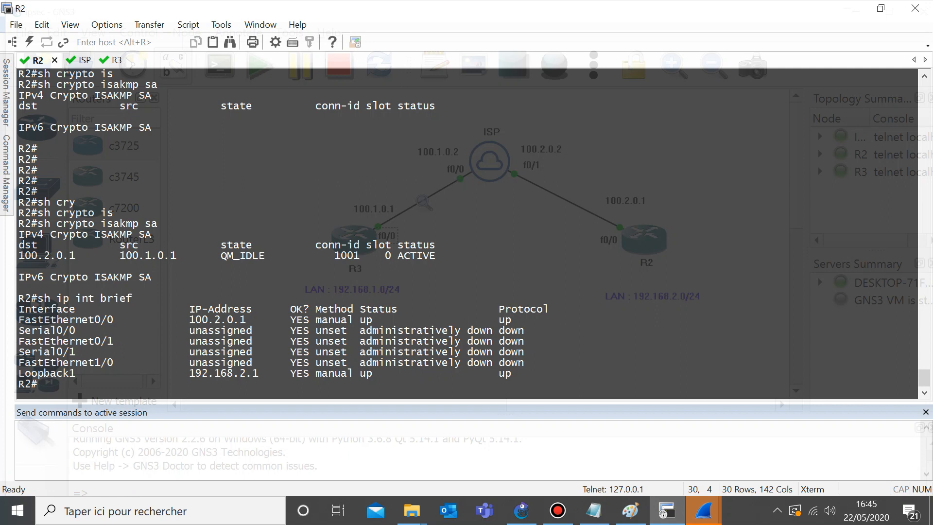
Step: Run show crypto isakmp sa again on R2 and add blank prompt lines below the output
{"action": "type", "text": "cry"}
{"action": "key", "text": "Tab"}
{"action": "type", "text": "is"}
{"action": "key", "text": "Tab"}
{"action": "type", "text": "sa"}
{"action": "key", "text": "Return"}
{"action": "key", "text": "Return"}
{"action": "key", "text": "Return"}
{"action": "key", "text": "Return"}
{"action": "key", "text": "Return"}
{"action": "key", "text": "Return"}
{"action": "key", "text": "Return"}
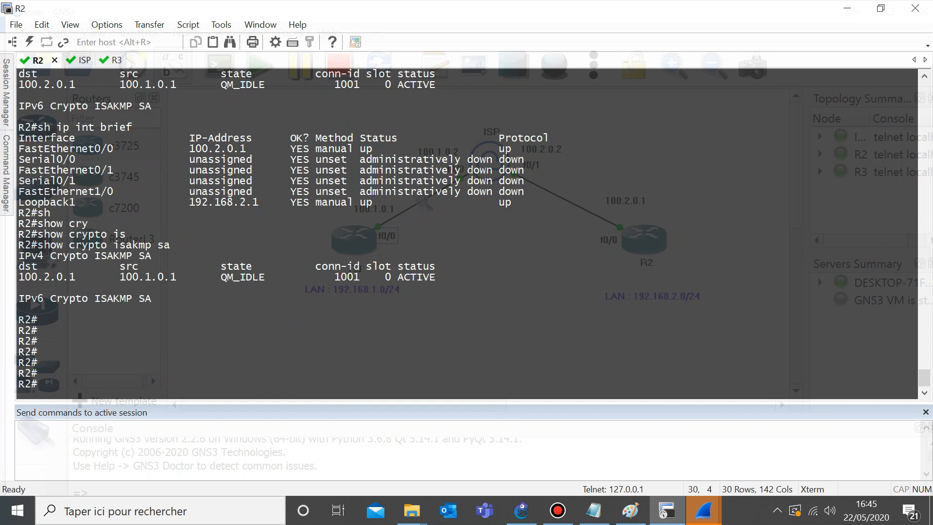
Step: Display R2's IPsec security associations with show crypto ipsec sa, comparing the command with the earlier ISAKMP one before running it
{"action": "type", "text": "sh"}
{"action": "key", "text": "Tab"}
{"action": "type", "text": "cry"}
{"action": "key", "text": "Tab"}
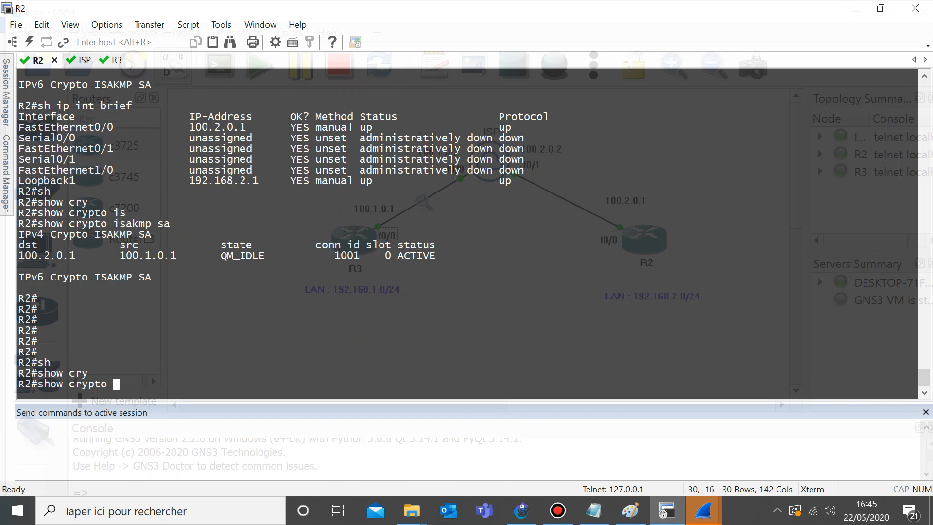
{"action": "type", "text": "ip"}
{"action": "key", "text": "Tab"}
{"action": "type", "text": "sa"}
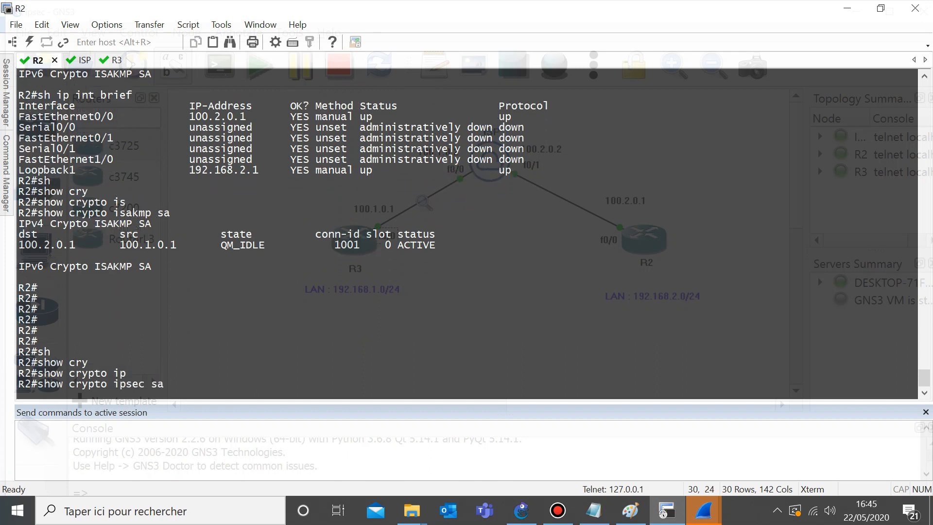
{"action": "triple_click", "coordinate": [135, 211]}
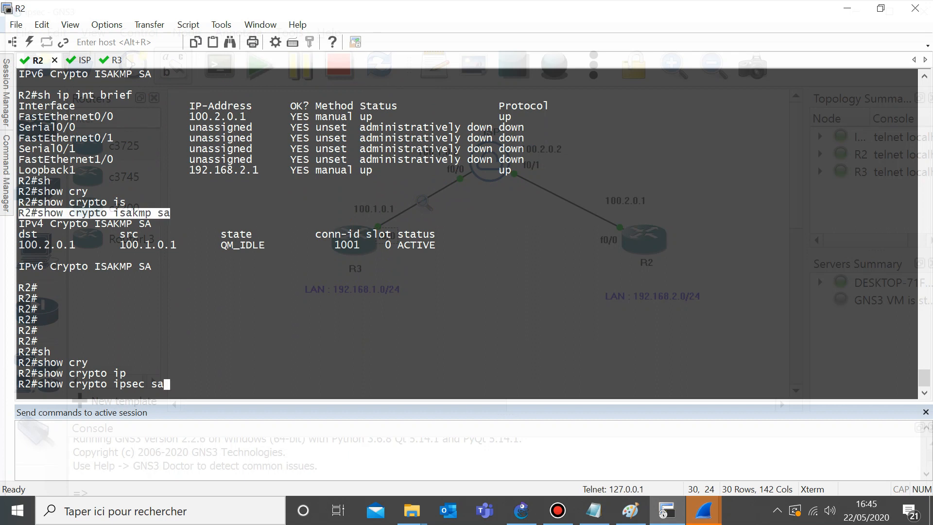
{"action": "triple_click", "coordinate": [131, 384]}
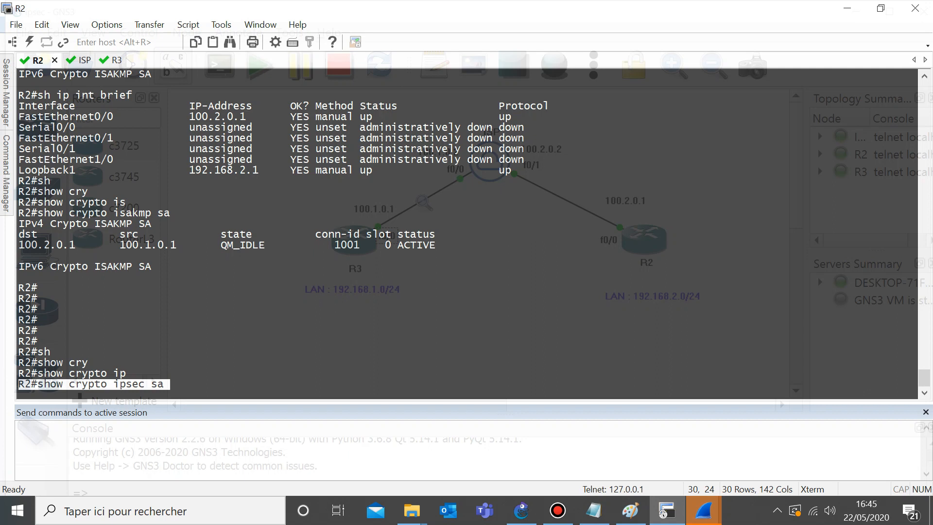
{"action": "left_click", "coordinate": [131, 384]}
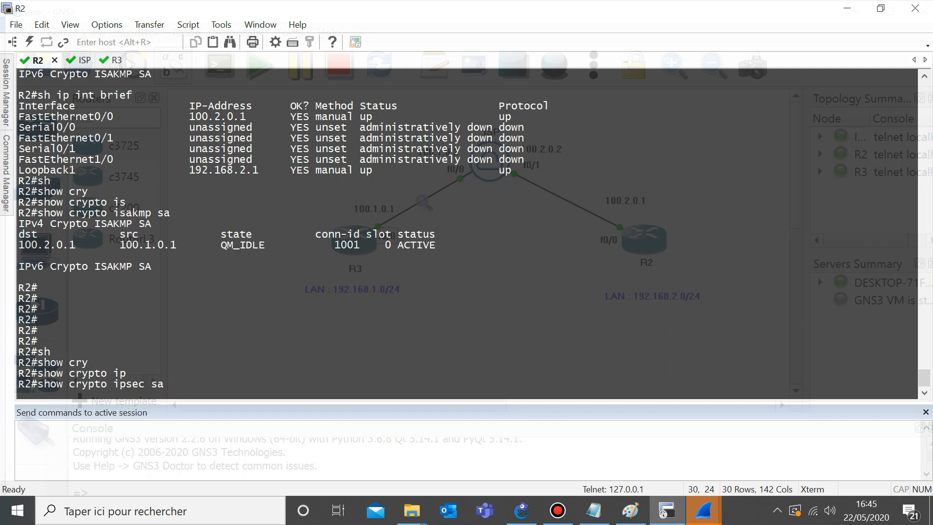
{"action": "key", "text": "Return"}
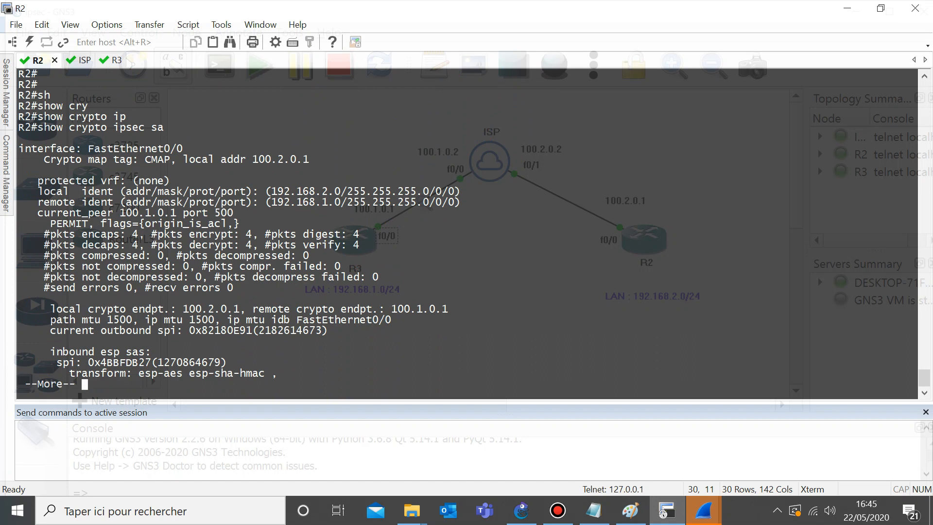
Step: Examine the interface and the local and remote ident subnets in R2's IPsec SA output
{"action": "triple_click", "coordinate": [100, 149]}
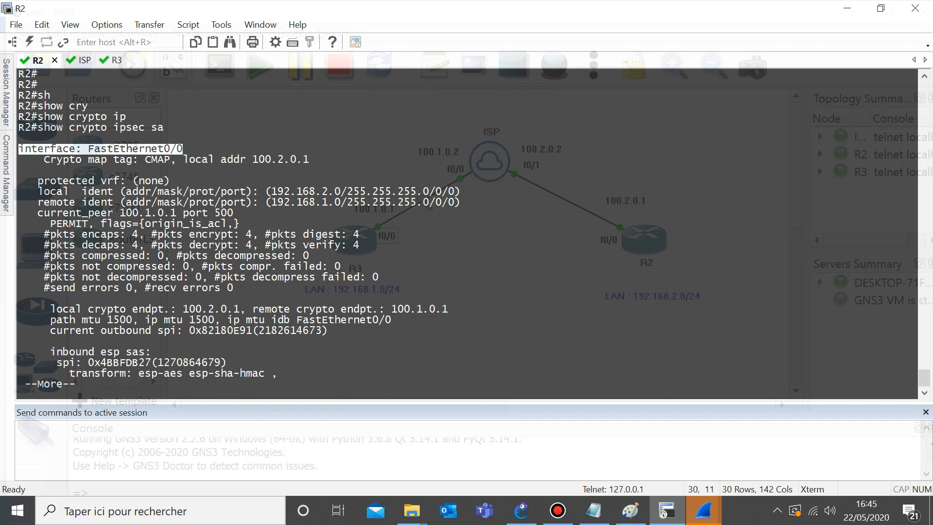
{"action": "double_click", "coordinate": [138, 192]}
{"action": "double_click", "coordinate": [170, 192]}
{"action": "double_click", "coordinate": [201, 191]}
{"action": "triple_click", "coordinate": [201, 192]}
{"action": "left_click", "coordinate": [201, 192]}
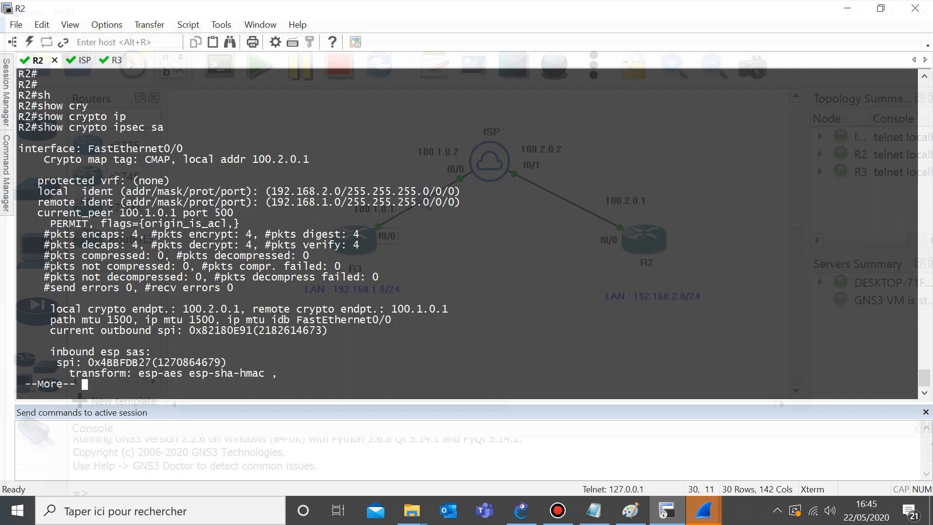
{"action": "left_click_drag", "start_coordinate": [271, 192], "coordinate": [341, 192]}
{"action": "left_click_drag", "start_coordinate": [285, 202], "coordinate": [321, 203]}
{"action": "left_click_drag", "start_coordinate": [354, 192], "coordinate": [454, 192]}
Step: Examine the encapsulation and decapsulation counters and the outbound SPI in R2's IPsec SA output, and quit the paged listing
{"action": "triple_click", "coordinate": [204, 235]}
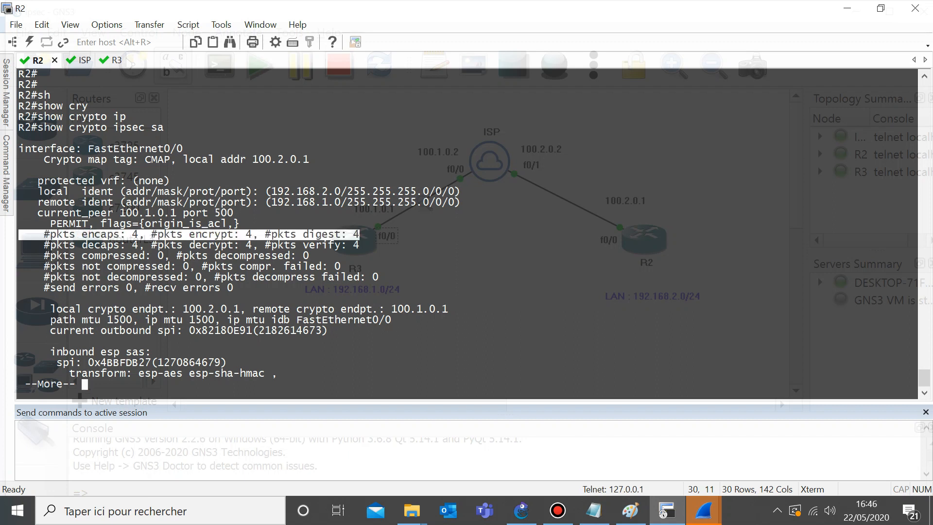
{"action": "triple_click", "coordinate": [220, 246]}
{"action": "left_click_drag", "start_coordinate": [159, 331], "coordinate": [328, 331]}
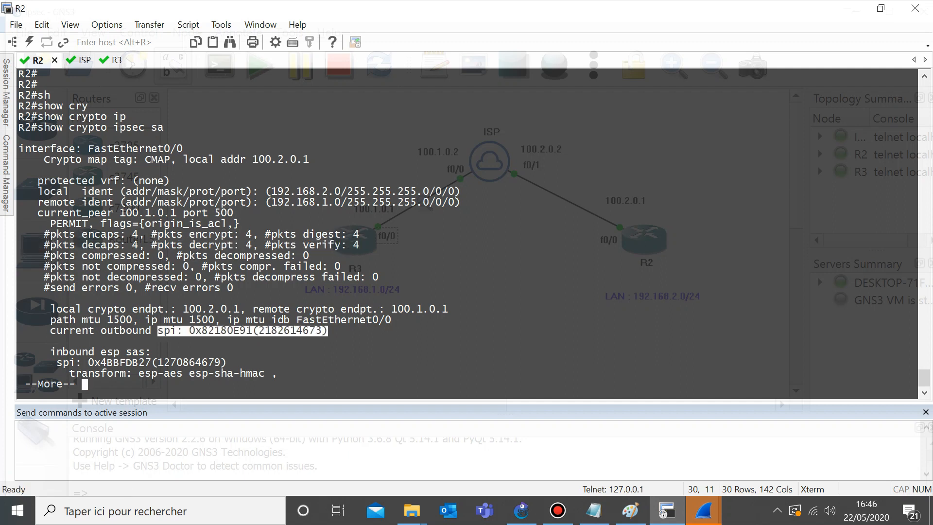
{"action": "left_click_drag", "start_coordinate": [171, 287], "coordinate": [176, 287]}
{"action": "key", "text": "q"}
{"action": "key", "text": "Up"}
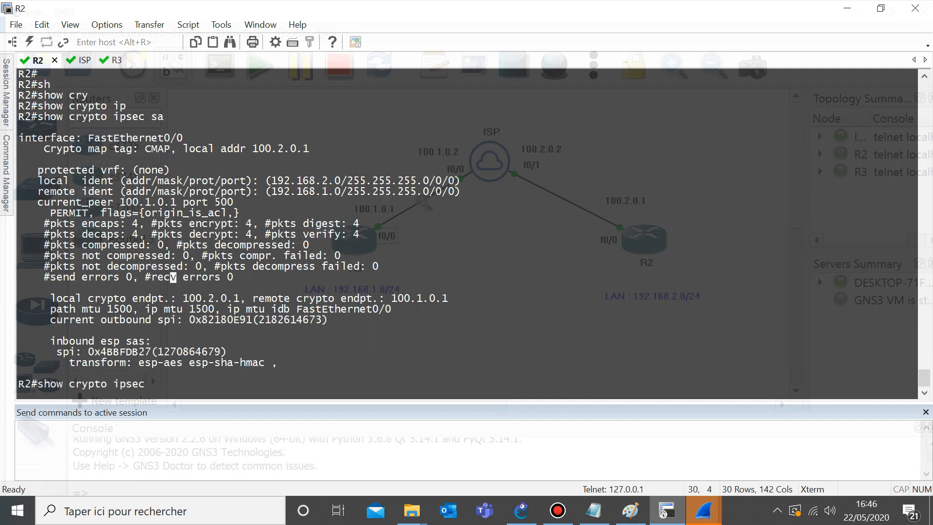
{"action": "key", "text": "Up"}
{"action": "key", "text": "BackSpace"}
{"action": "key", "text": "BackSpace"}
{"action": "key", "text": "BackSpace"}
{"action": "key", "text": "BackSpace"}
{"action": "key", "text": "BackSpace"}
{"action": "key", "text": "BackSpace"}
{"action": "key", "text": "BackSpace"}
{"action": "key", "text": "BackSpace"}
{"action": "key", "text": "BackSpace"}
{"action": "key", "text": "BackSpace"}
{"action": "key", "text": "BackSpace"}
{"action": "key", "text": "BackSpace"}
{"action": "key", "text": "BackSpace"}
{"action": "key", "text": "BackSpace"}
{"action": "key", "text": "BackSpace"}
{"action": "key", "text": "BackSpace"}
{"action": "key", "text": "BackSpace"}
{"action": "key", "text": "BackSpace"}
{"action": "key", "text": "BackSpace"}
{"action": "key", "text": "BackSpace"}
{"action": "key", "text": "BackSpace"}
{"action": "type", "text": "sping"}
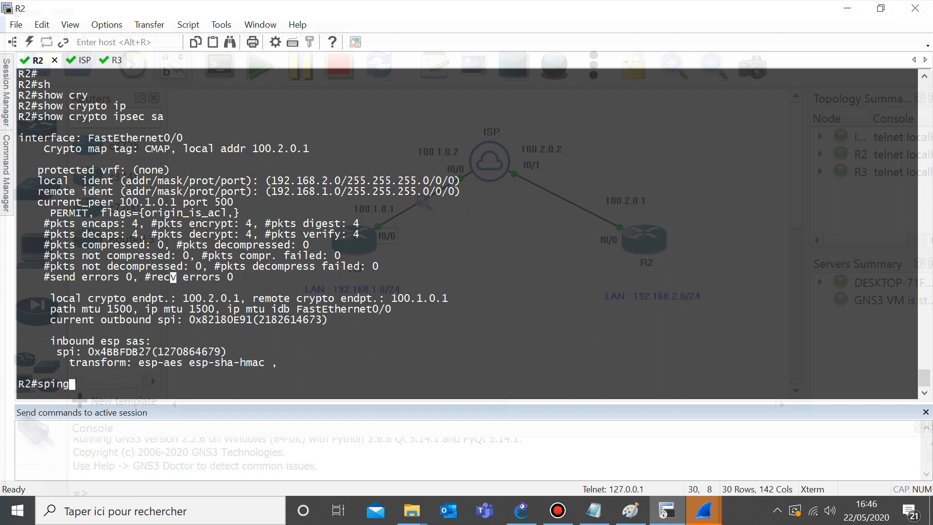
{"action": "type", "text": " 192.168.1.1"}
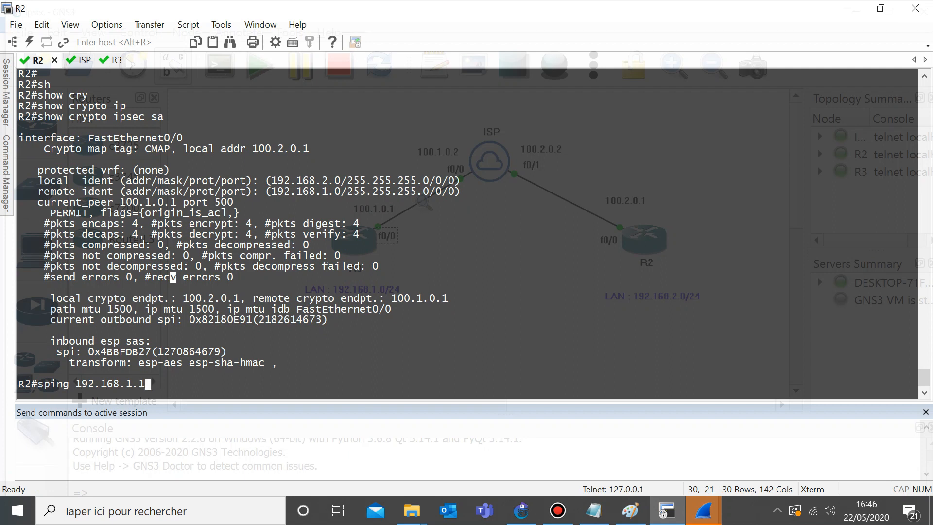
{"action": "type", "text": " sou"}
{"action": "key", "text": "Tab"}
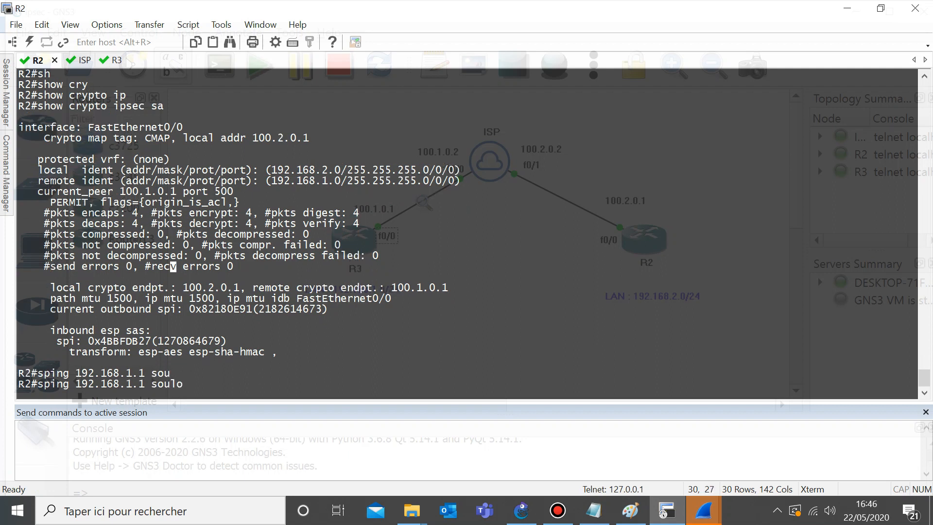
{"action": "type", "text": "r"}
{"action": "key", "text": "Tab"}
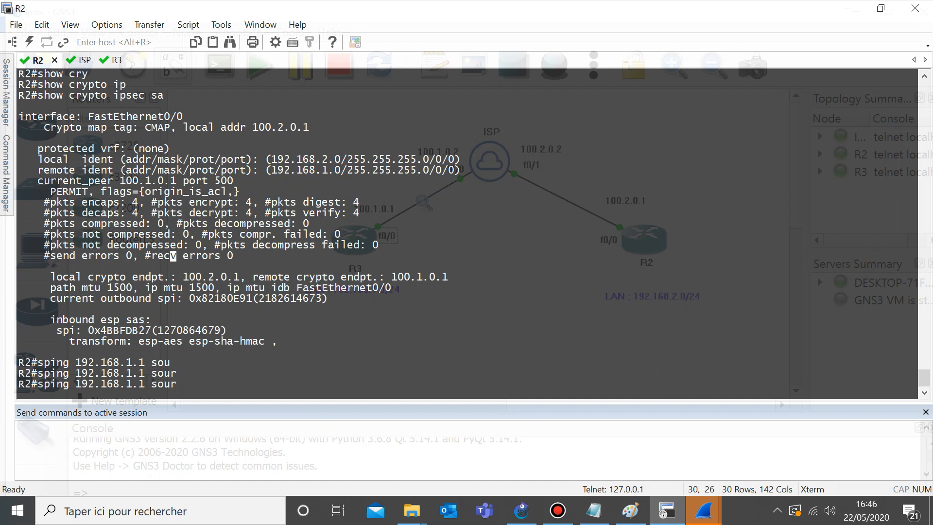
Step: Recall sh crypto isakmp sa on R2 to replace the mistyped ping, run it and return to a clean prompt
{"action": "key", "text": "Up"}
{"action": "key", "text": "Up"}
{"action": "key", "text": "Left"}
{"action": "key", "text": "Left"}
{"action": "key", "text": "Left"}
{"action": "key", "text": "Left"}
{"action": "key", "text": "Left"}
{"action": "key", "text": "Left"}
{"action": "key", "text": "Left"}
{"action": "key", "text": "Left"}
{"action": "key", "text": "Left"}
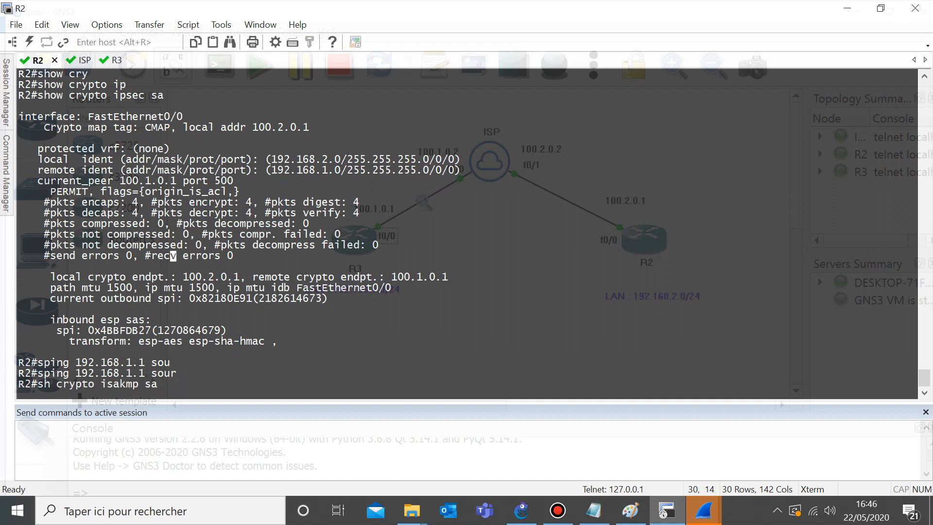
{"action": "key", "text": "Return"}
{"action": "key", "text": "Return"}
{"action": "key", "text": "Return"}
{"action": "key", "text": "Return"}
Step: Try to ping 192.168.1.2 from R2 with loopback 1 as the source
{"action": "type", "text": "ping 192.1."}
{"action": "key", "text": "BackSpace"}
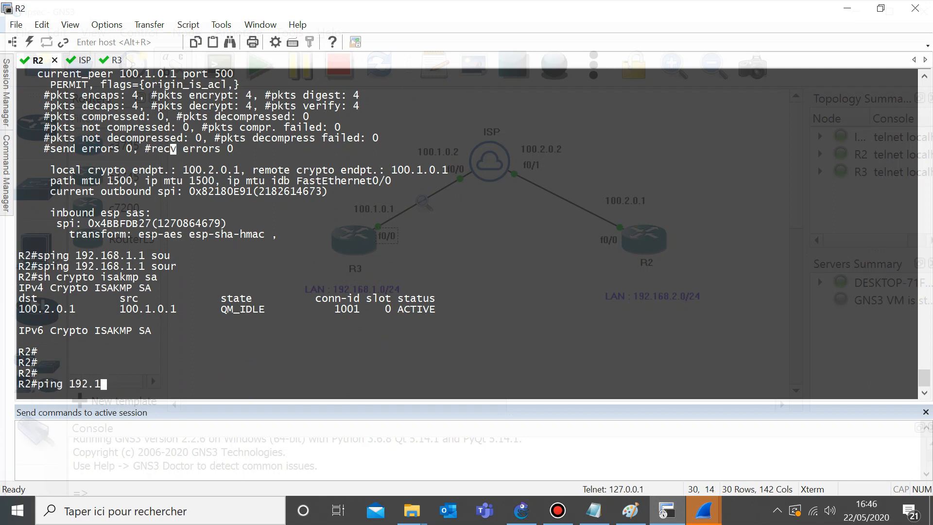
{"action": "type", "text": "68.1.2 sou"}
{"action": "key", "text": "Tab"}
{"action": "type", "text": "lo"}
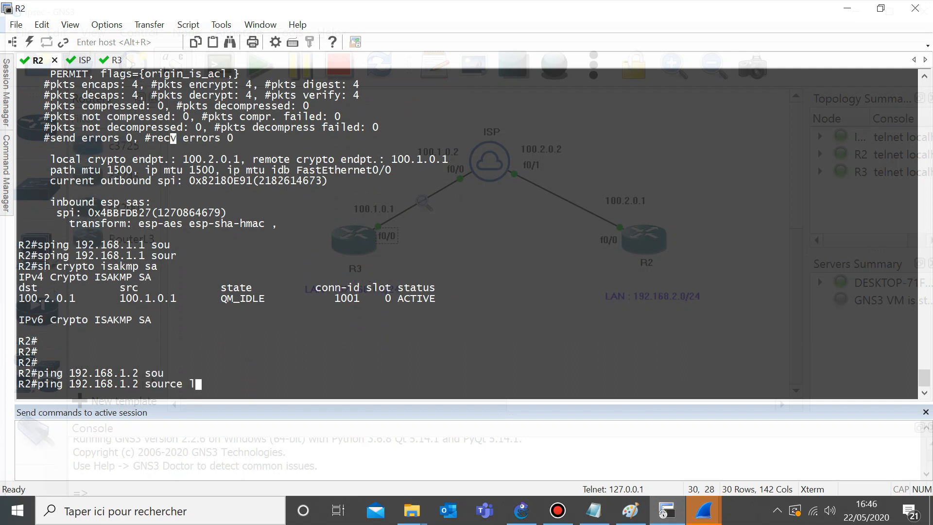
{"action": "key", "text": "Tab"}
{"action": "type", "text": "opback 1"}
{"action": "key", "text": "Return"}
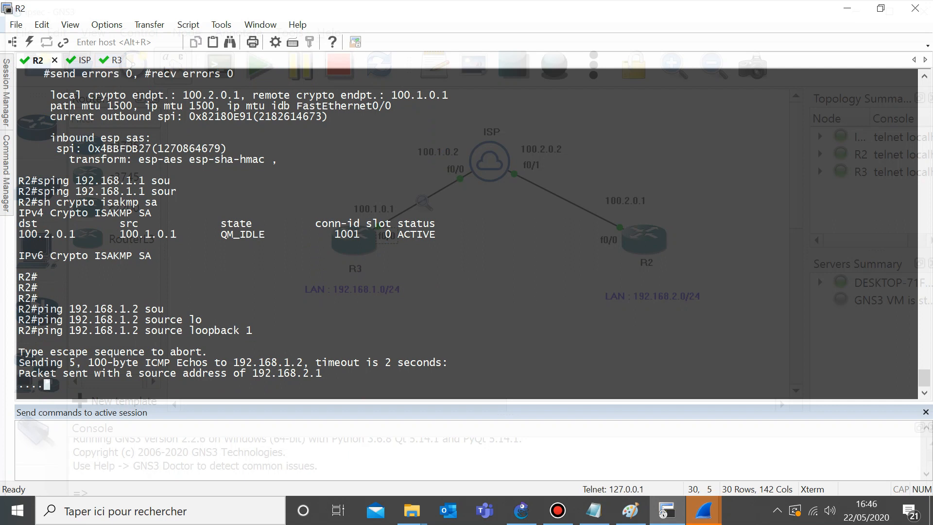
Step: Rerun the loopback-sourced ping with its destination corrected to 192.168.1.1, and list R2's interfaces with sh ip int brief
{"action": "key", "text": "Up"}
{"action": "key", "text": "Left"}
{"action": "key", "text": "Left"}
{"action": "key", "text": "Left"}
{"action": "key", "text": "Left"}
{"action": "key", "text": "Left"}
{"action": "key", "text": "Left"}
{"action": "key", "text": "Left"}
{"action": "key", "text": "Left"}
{"action": "key", "text": "Left"}
{"action": "key", "text": "Left"}
{"action": "key", "text": "Left"}
{"action": "key", "text": "Left"}
{"action": "key", "text": "Left"}
{"action": "key", "text": "Left"}
{"action": "key", "text": "Left"}
{"action": "key", "text": "Left"}
{"action": "key", "text": "Left"}
{"action": "key", "text": "Left"}
{"action": "key", "text": "BackSpace"}
{"action": "type", "text": "1"}
{"action": "key", "text": "Return"}
{"action": "type", "text": "sh ip int brief"}
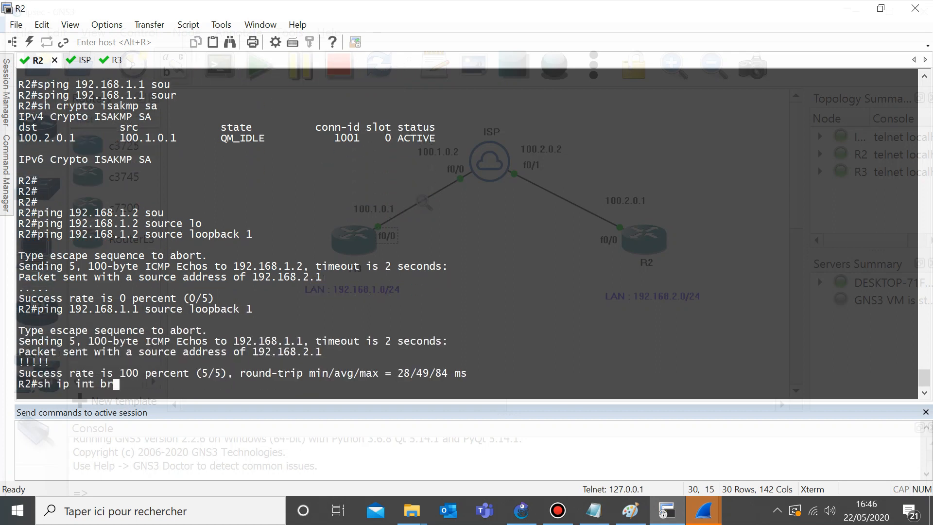
{"action": "key", "text": "Return"}
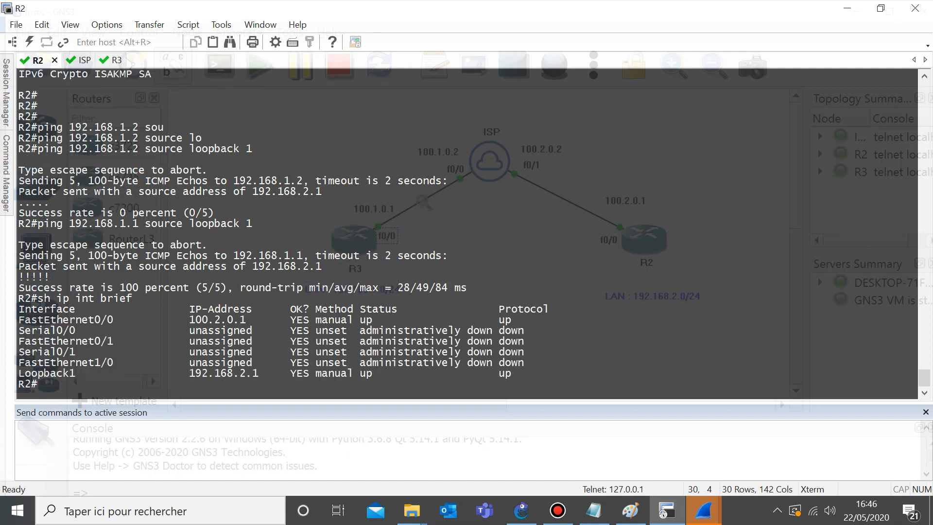
Step: Recall R2's earlier ISAKMP show command, change it to sh crypto ipsec sa and run it
{"action": "key", "text": "Up"}
{"action": "key", "text": "Up"}
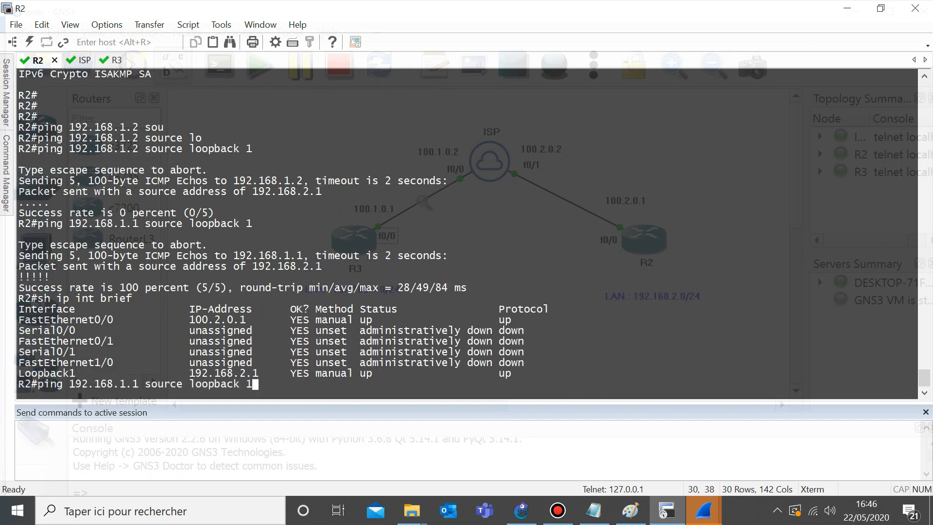
{"action": "key", "text": "Up"}
{"action": "key", "text": "Up"}
{"action": "key", "text": "BackSpace"}
{"action": "key", "text": "BackSpace"}
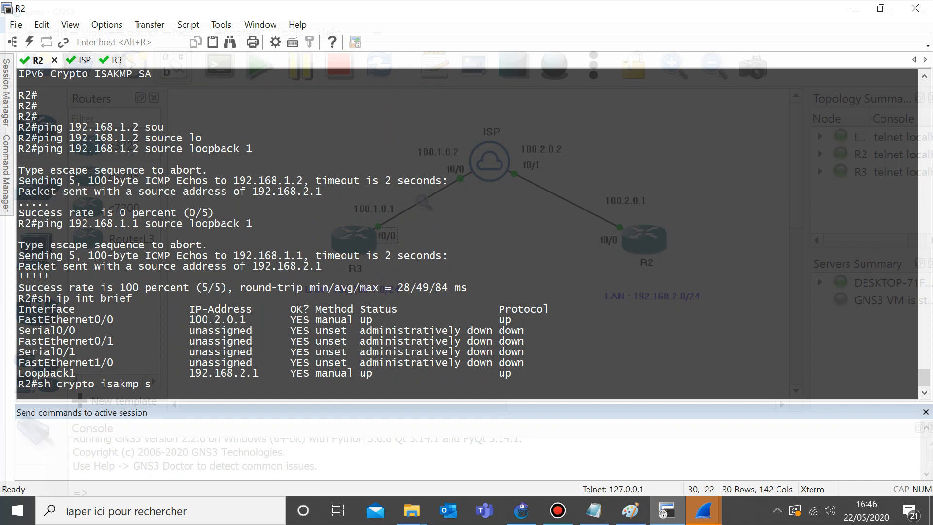
{"action": "key", "text": "BackSpace"}
{"action": "key", "text": "BackSpace"}
{"action": "key", "text": "BackSpace"}
{"action": "key", "text": "BackSpace"}
{"action": "key", "text": "BackSpace"}
{"action": "key", "text": "BackSpace"}
{"action": "type", "text": "p"}
{"action": "key", "text": "Tab"}
{"action": "type", "text": "sa"}
{"action": "key", "text": "Return"}
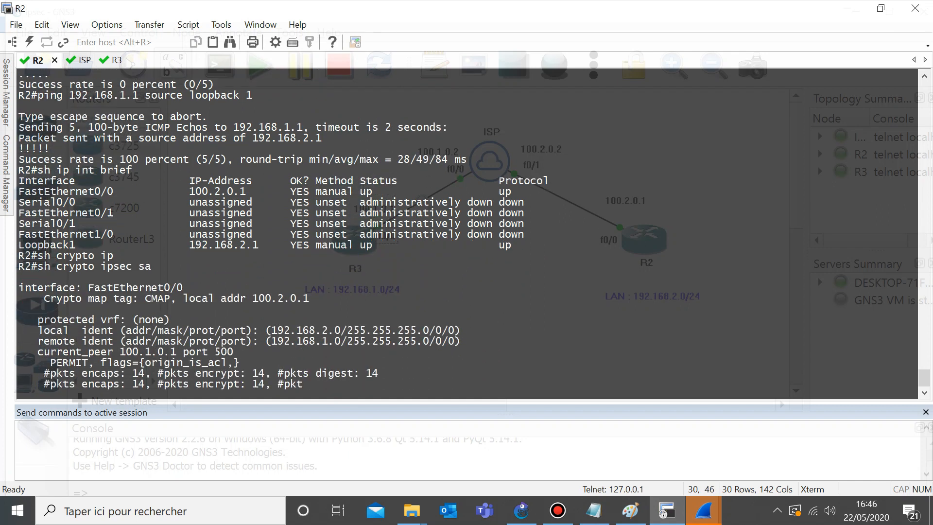
Step: Examine the packet encapsulation and encryption counters in R2's IPsec SA output, and quit the paged listing
{"action": "triple_click", "coordinate": [138, 234]}
{"action": "triple_click", "coordinate": [139, 234]}
{"action": "triple_click", "coordinate": [139, 234]}
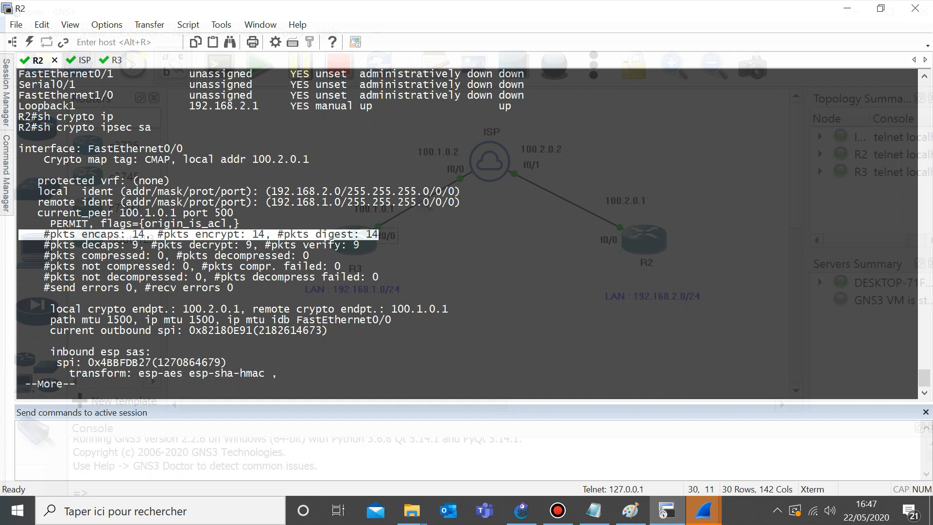
{"action": "type", "text": "q"}
Step: Display only the encapsulation and decapsulation counters on R2 with sh crypto ipsec sa | in cap
{"action": "type", "text": "sh"}
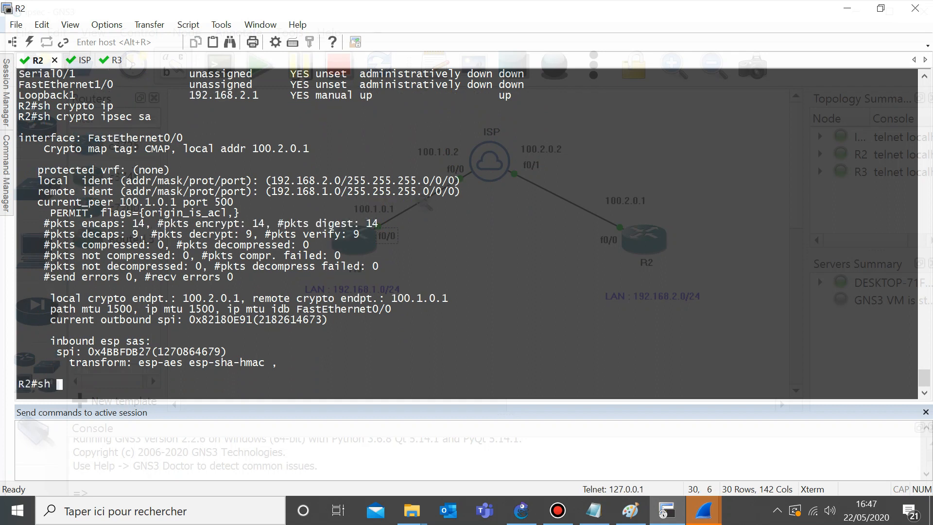
{"action": "type", "text": " cry"}
{"action": "key", "text": "Tab"}
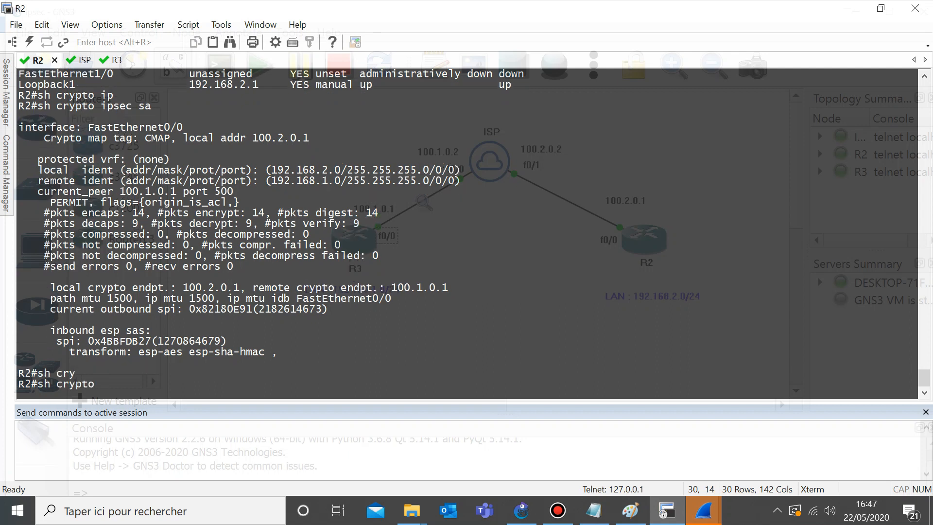
{"action": "type", "text": "is"}
{"action": "key", "text": "Tab"}
{"action": "type", "text": "sa ["}
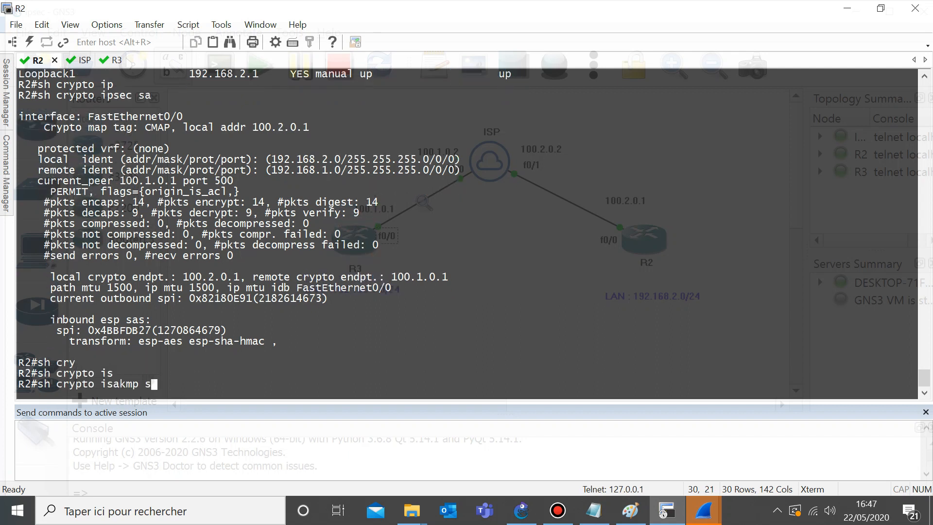
{"action": "key", "text": "BackSpace"}
{"action": "key", "text": "BackSpace"}
{"action": "key", "text": "BackSpace"}
{"action": "key", "text": "BackSpace"}
{"action": "key", "text": "BackSpace"}
{"action": "key", "text": "BackSpace"}
{"action": "key", "text": "BackSpace"}
{"action": "key", "text": "BackSpace"}
{"action": "key", "text": "BackSpace"}
{"action": "key", "text": "BackSpace"}
{"action": "type", "text": "ips"}
{"action": "key", "text": "Tab"}
{"action": "type", "text": "sa |"}
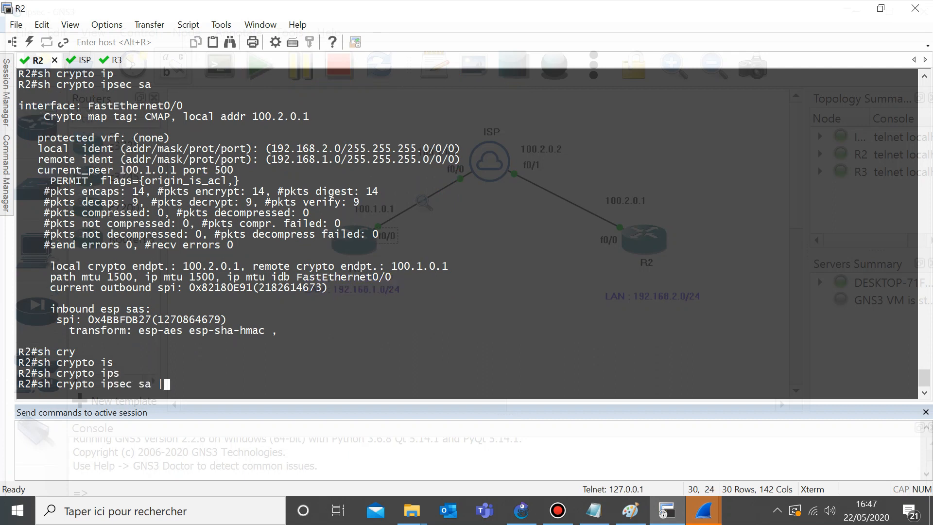
{"action": "type", "text": " in cap"}
{"action": "key", "text": "Return"}
Step: Ping 192.168.1.1 from loopback 1 again and redisplay the counters with sh crypto ipsec sa | in cap
{"action": "key", "text": "Up"}
{"action": "key", "text": "Up"}
{"action": "key", "text": "Up"}
{"action": "key", "text": "Up"}
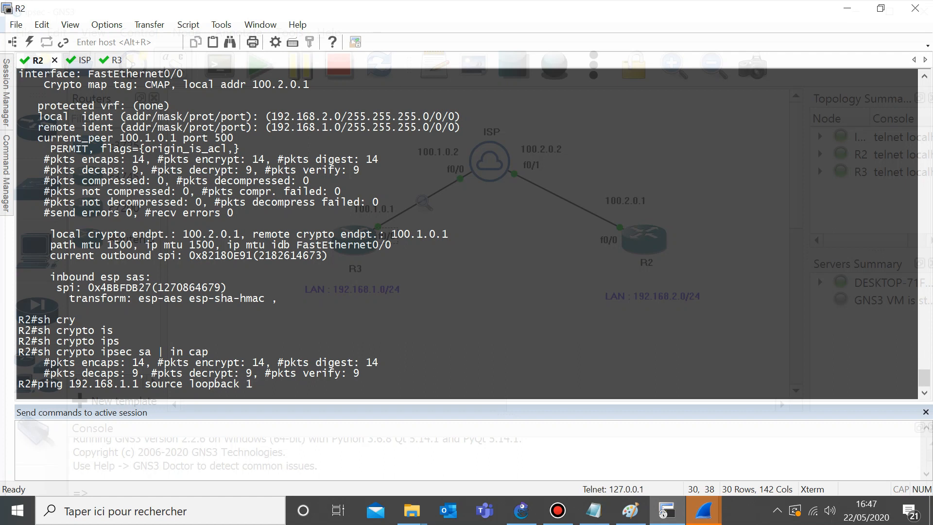
{"action": "key", "text": "Return"}
{"action": "key", "text": "Up"}
{"action": "key", "text": "Up"}
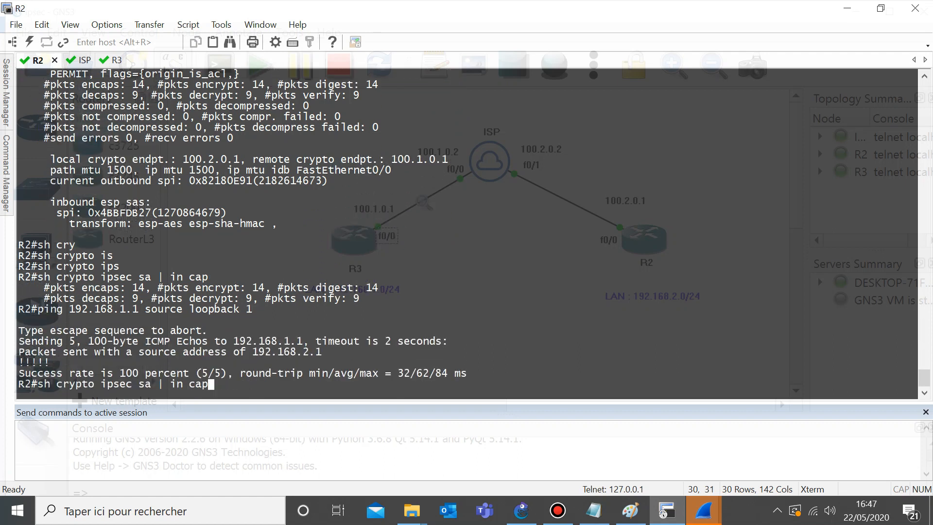
{"action": "key", "text": "Return"}
Step: Recall the loopback-sourced ping to 192.168.1.1, extend it with repeat 10 and run it
{"action": "type", "text": "sh crypto ipsec"}
{"action": "key", "text": "Up"}
{"action": "key", "text": "Up"}
{"action": "key", "text": "Up"}
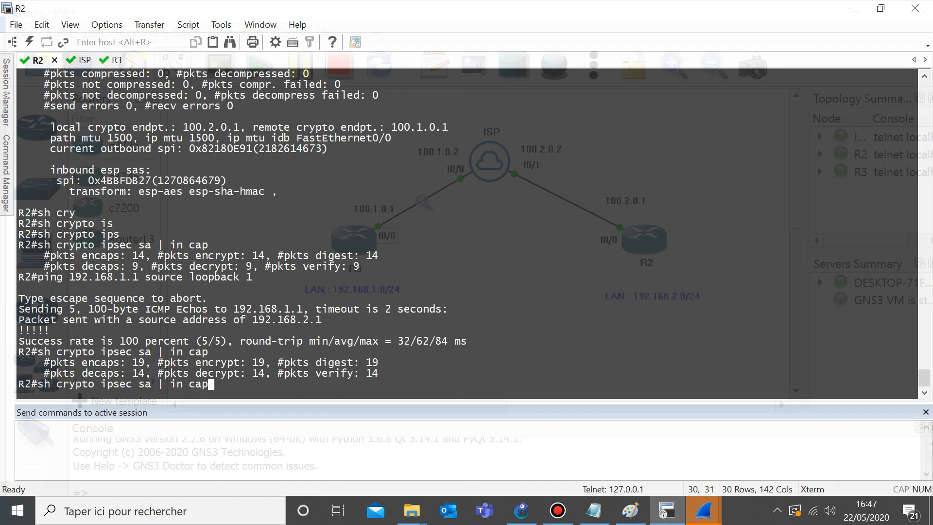
{"action": "key", "text": "Down"}
{"action": "type", "text": "r"}
{"action": "key", "text": "Tab"}
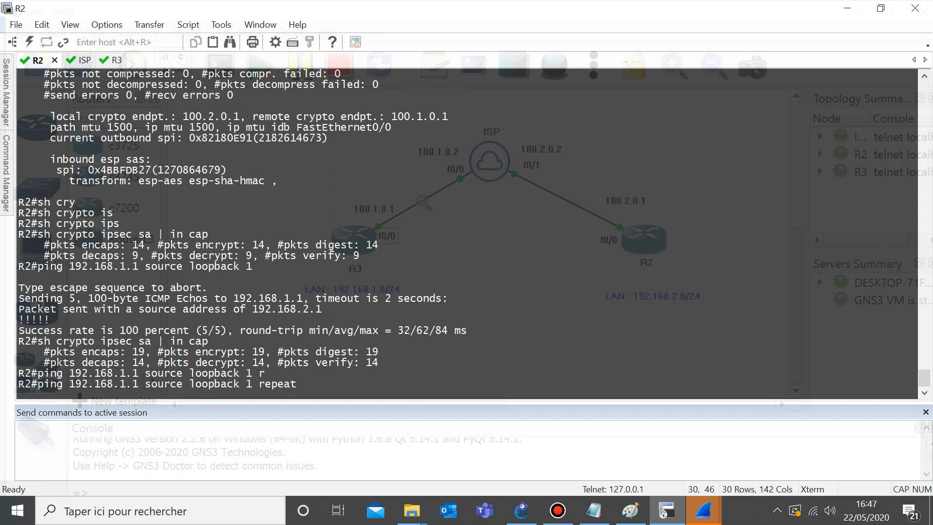
{"action": "type", "text": "10"}
{"action": "key", "text": "Return"}
Step: Rerun sh crypto ipsec sa | in cap on R2 and examine the encrypted packet counter
{"action": "key", "text": "Up"}
{"action": "key", "text": "Up"}
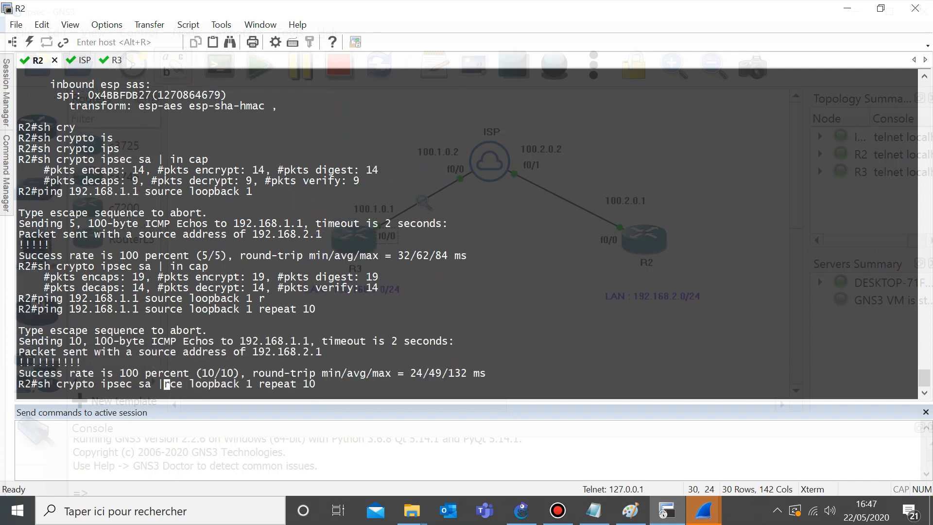
{"action": "key", "text": "Return"}
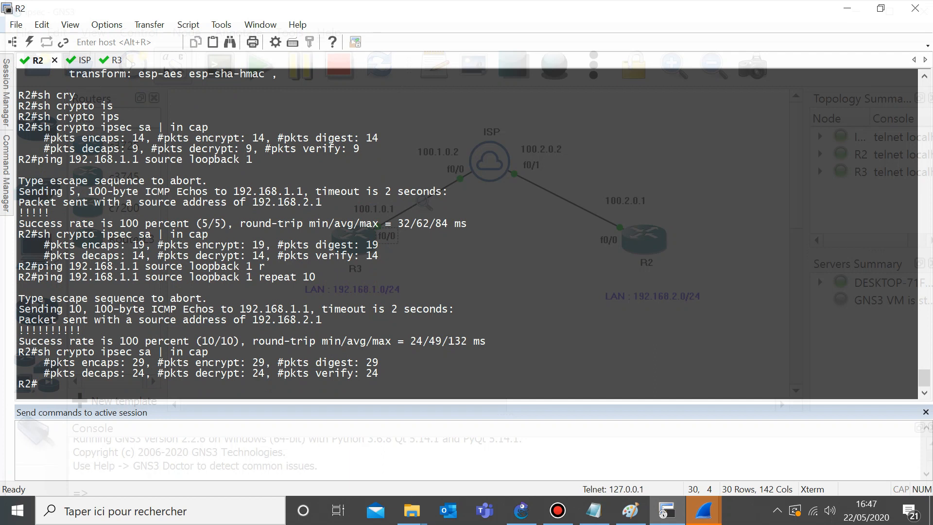
{"action": "triple_click", "coordinate": [199, 363]}
{"action": "double_click", "coordinate": [214, 363]}
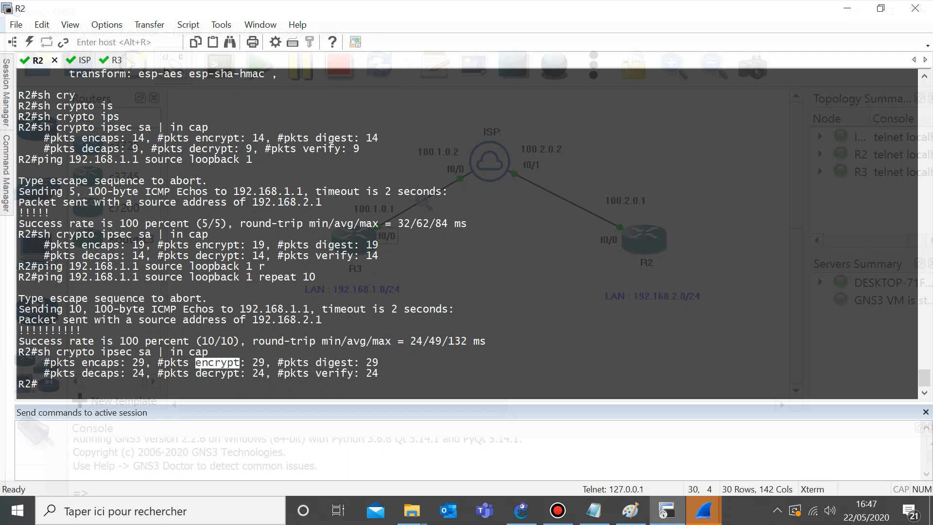